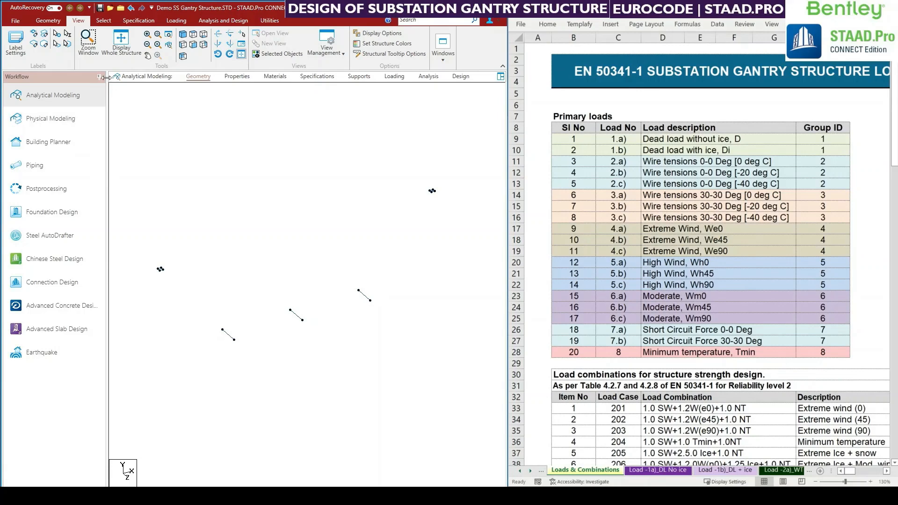
Collapse the Workflow pane and restore the maximized node table to a tiled window beside the structure view.
click(99, 77)
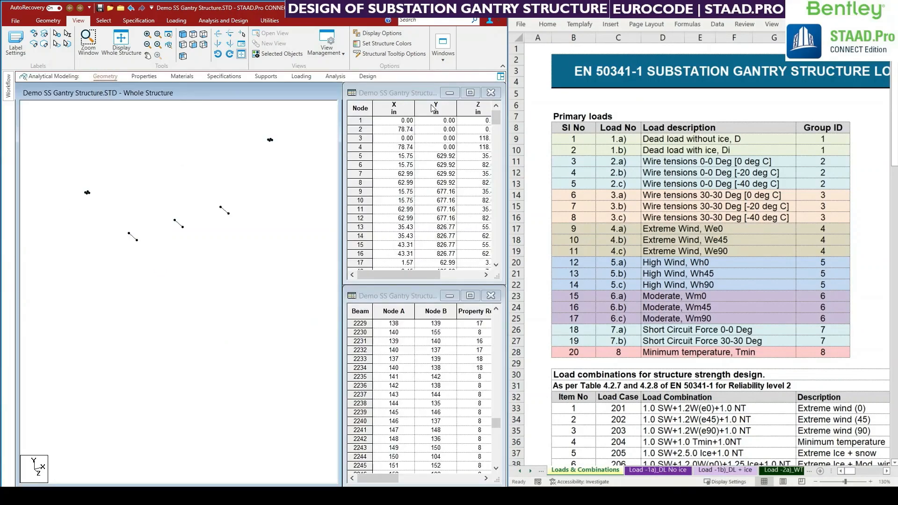
click(470, 92)
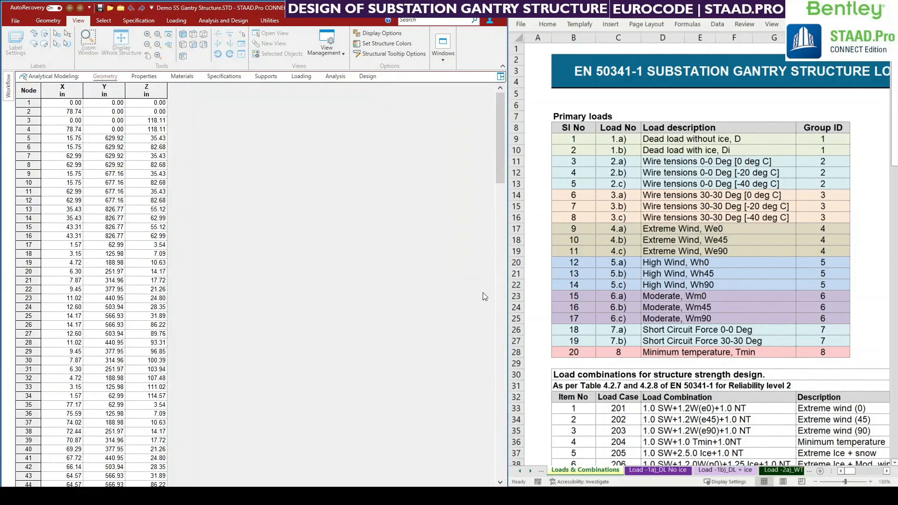
click(500, 77)
click(491, 93)
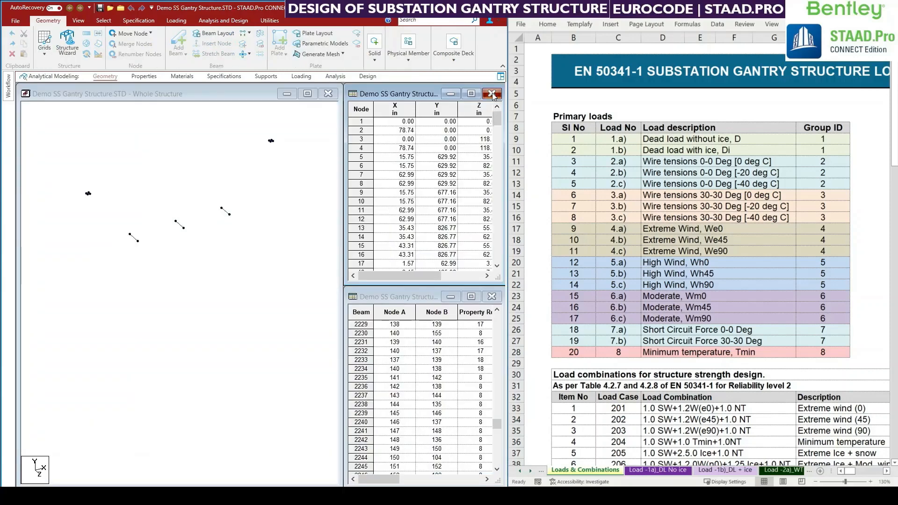
click(348, 286)
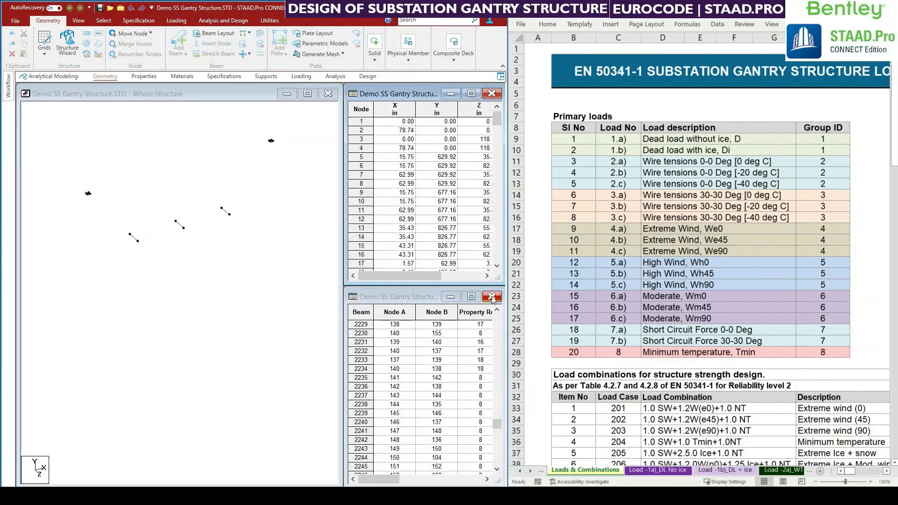
click(491, 297)
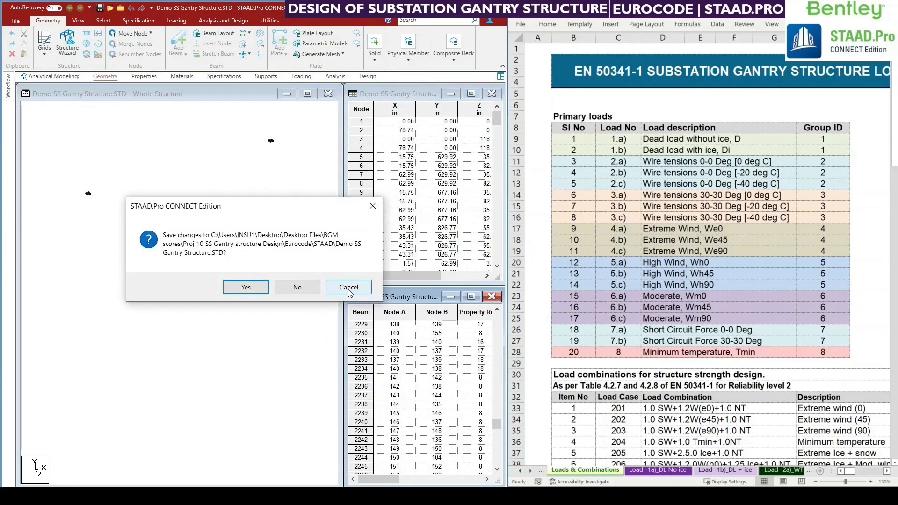
click(347, 289)
Maximize the Whole Structure view to look over the gantry model.
click(306, 95)
scroll(244, 139, up, 1)
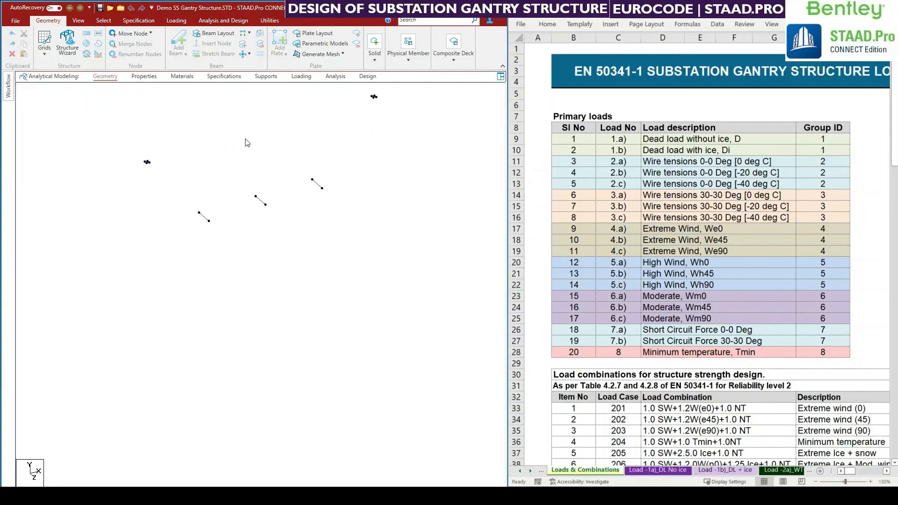
middle_drag(263, 135, 251, 269)
scroll(236, 257, up, 2)
Open the loading definitions and start a new primary load case under Load Cases Details.
click(177, 23)
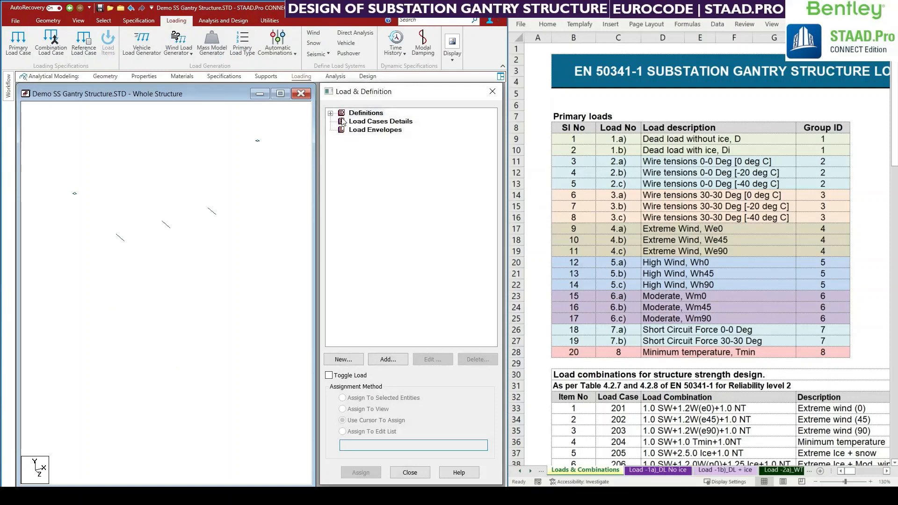
click(363, 122)
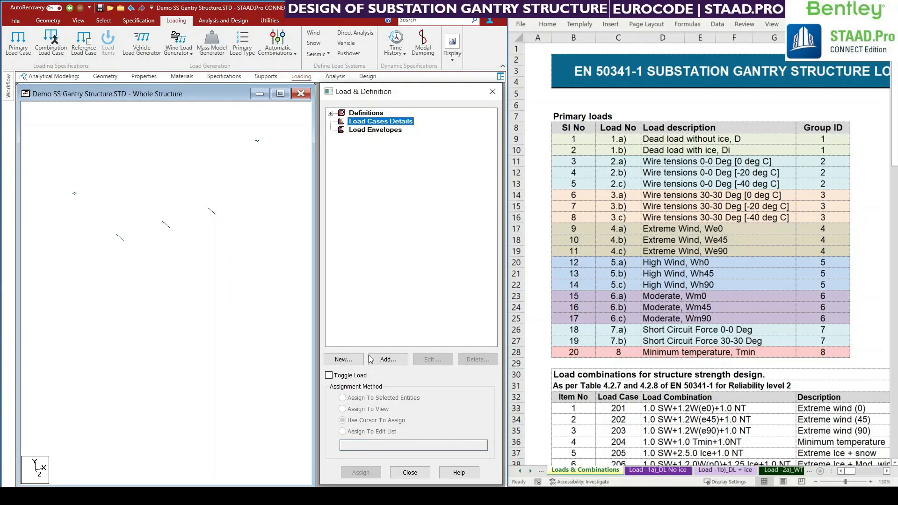
click(351, 361)
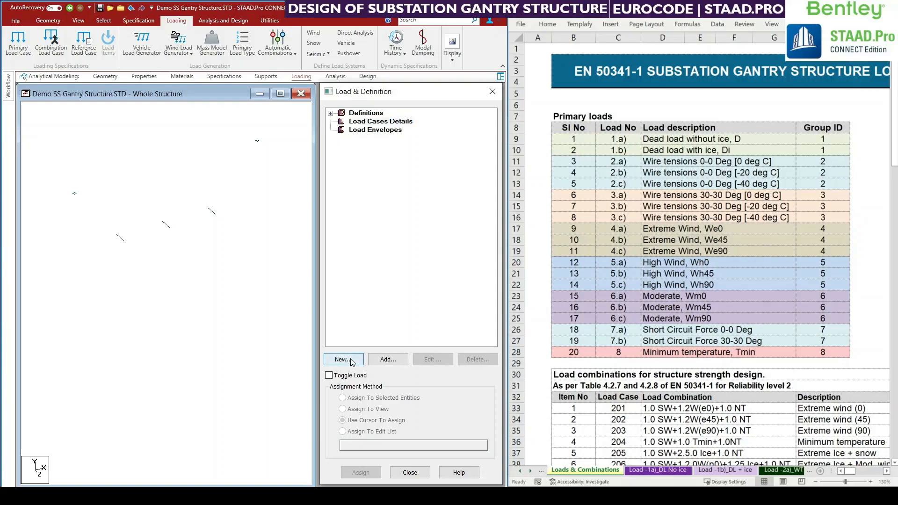
click(75, 113)
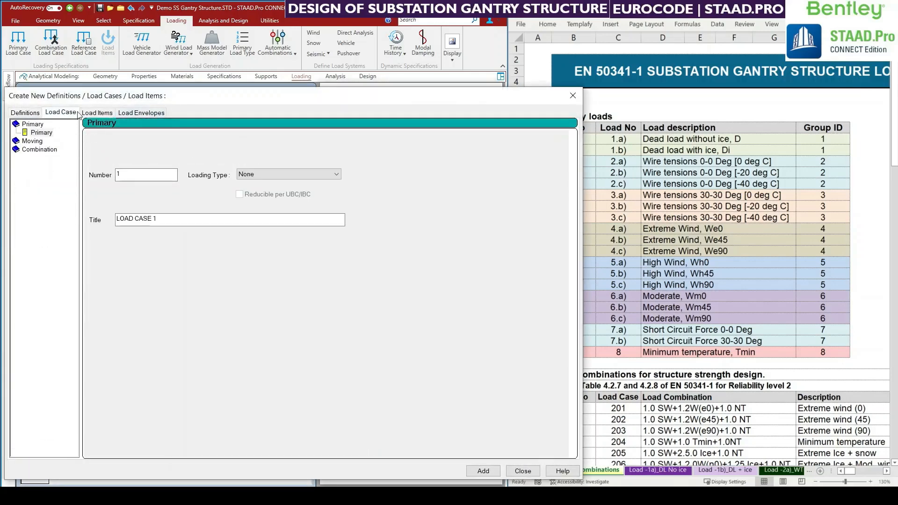
drag(98, 91, 124, 86)
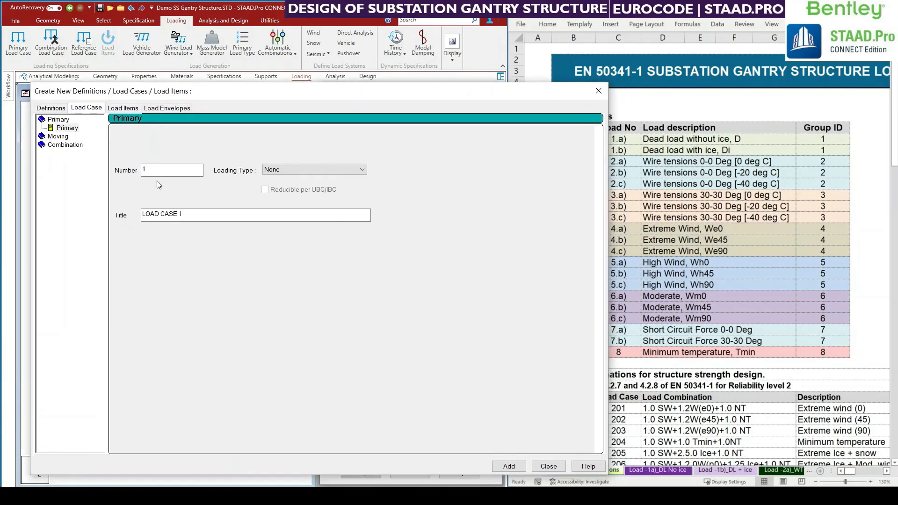
Add primary load case 1 titled "Dead load without ice, D", copied from the Excel load list, with loading type Dead.
click(736, 144)
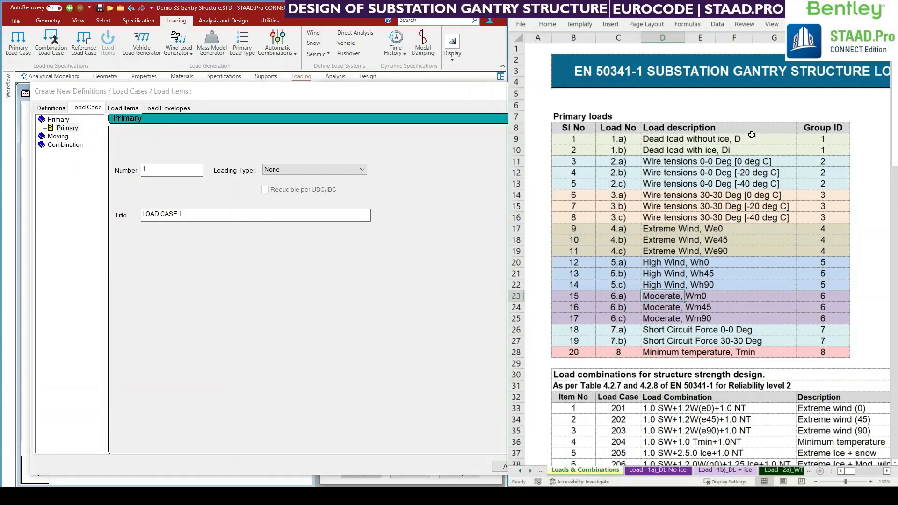
double_click(658, 137)
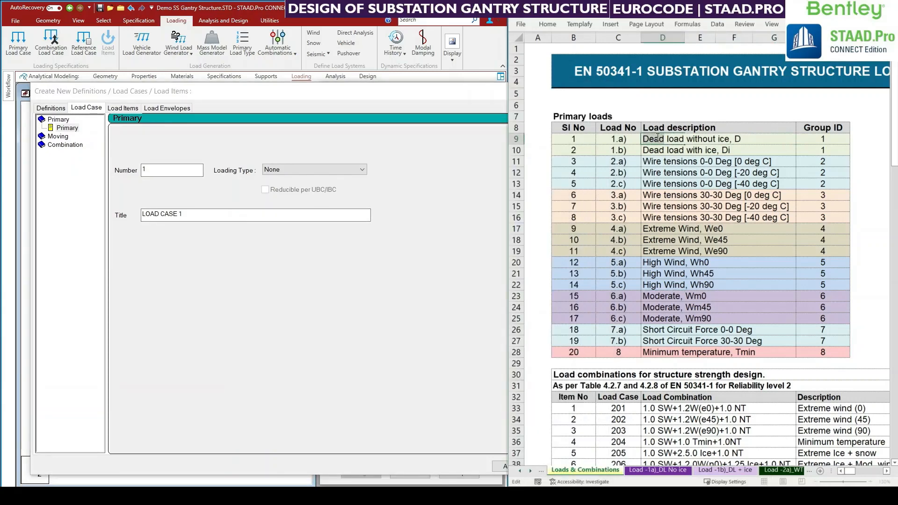
triple_click(658, 137)
key(ctrl+c)
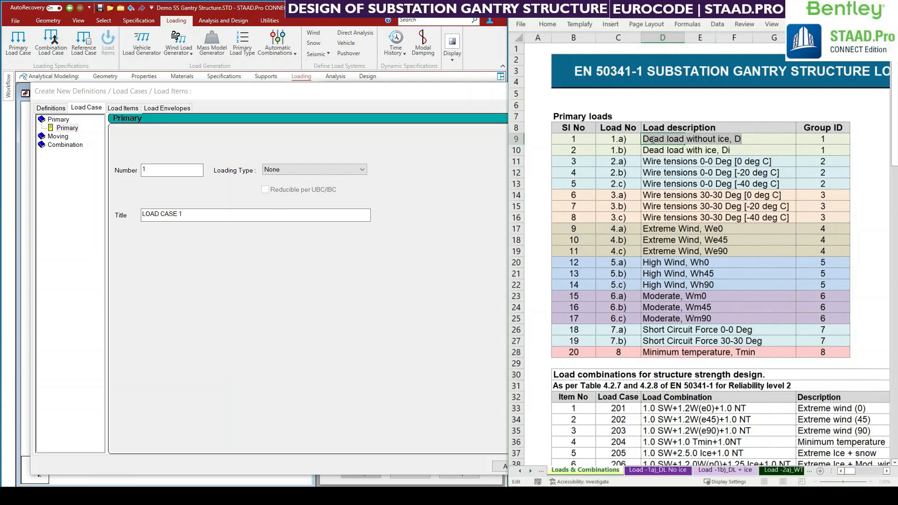
click(187, 218)
drag(187, 217, 124, 213)
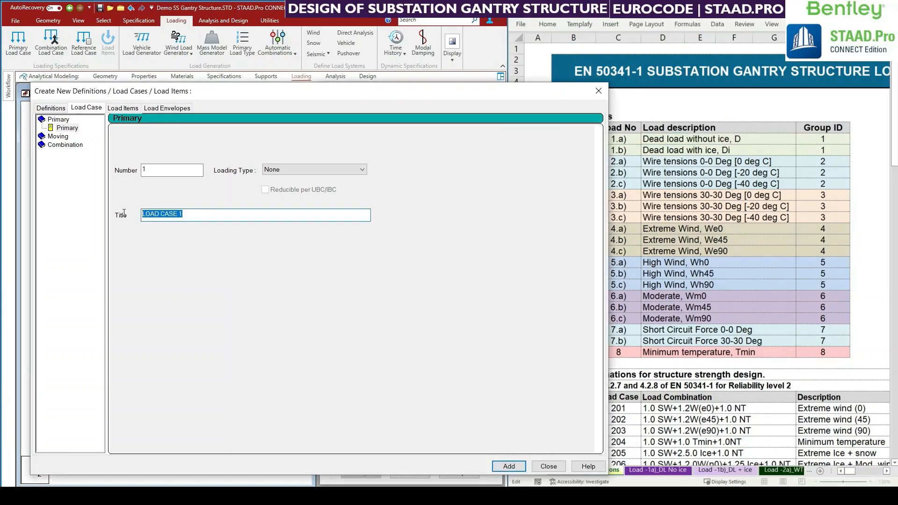
key(ctrl+v)
click(311, 170)
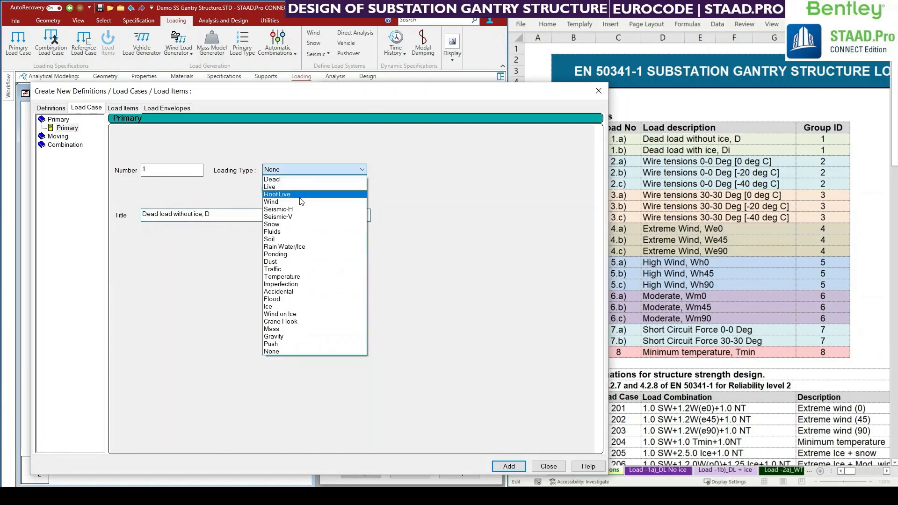
click(311, 185)
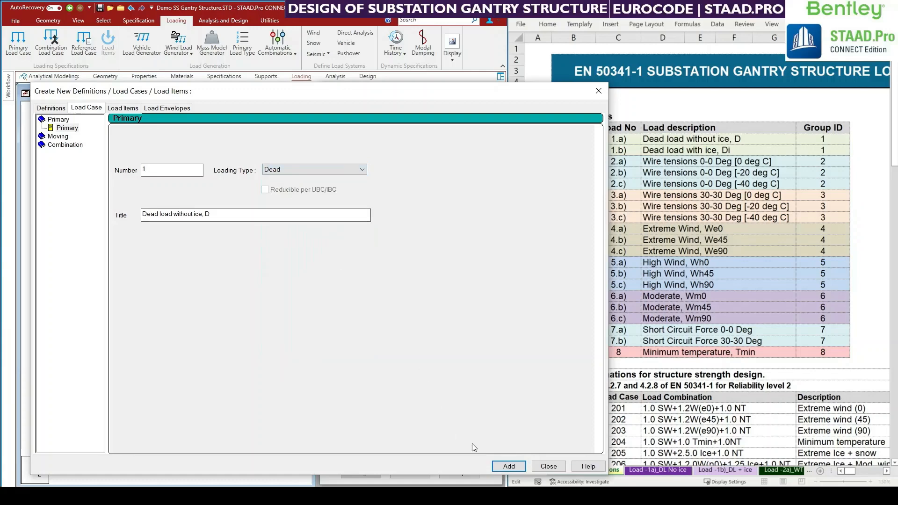
click(512, 466)
Add primary load case 2 titled "Dead load with ice, Di", taken from the Excel load list, with loading type Dead.
click(684, 196)
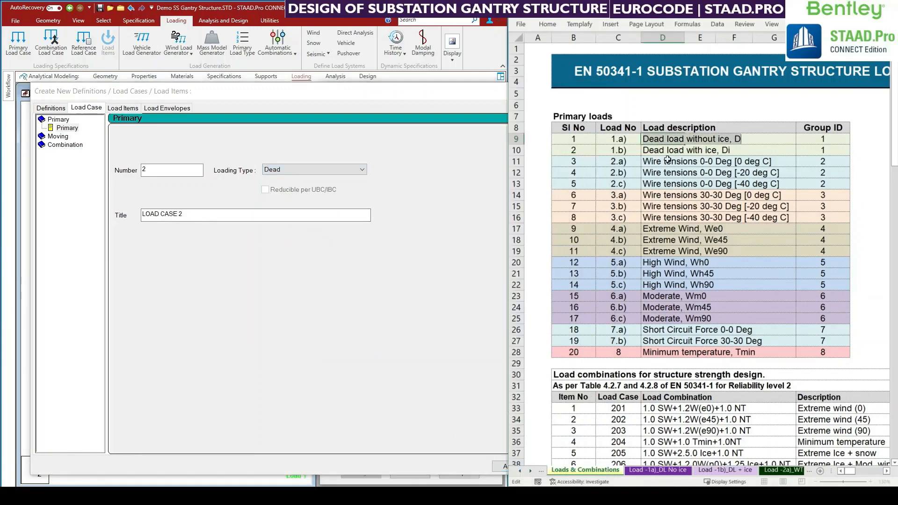
double_click(667, 150)
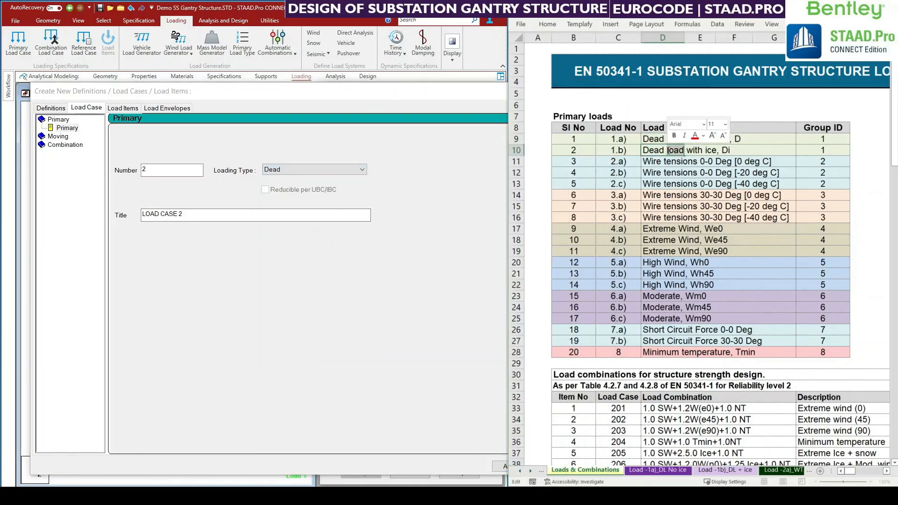
click(676, 207)
click(208, 213)
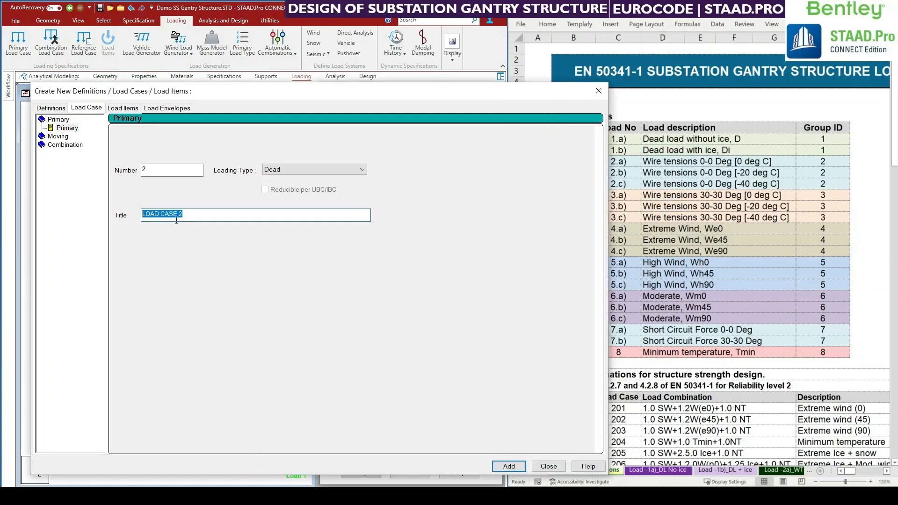
text(Dead load with ice, Di)
click(296, 169)
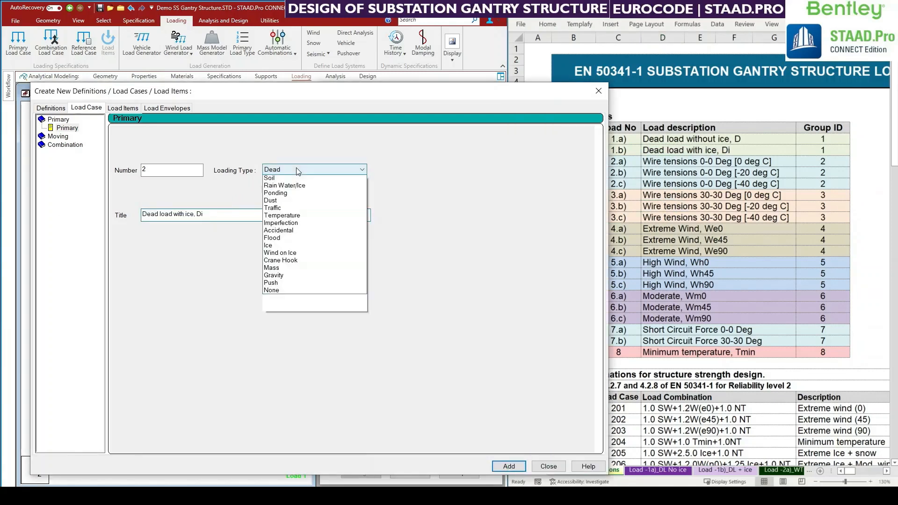
click(290, 176)
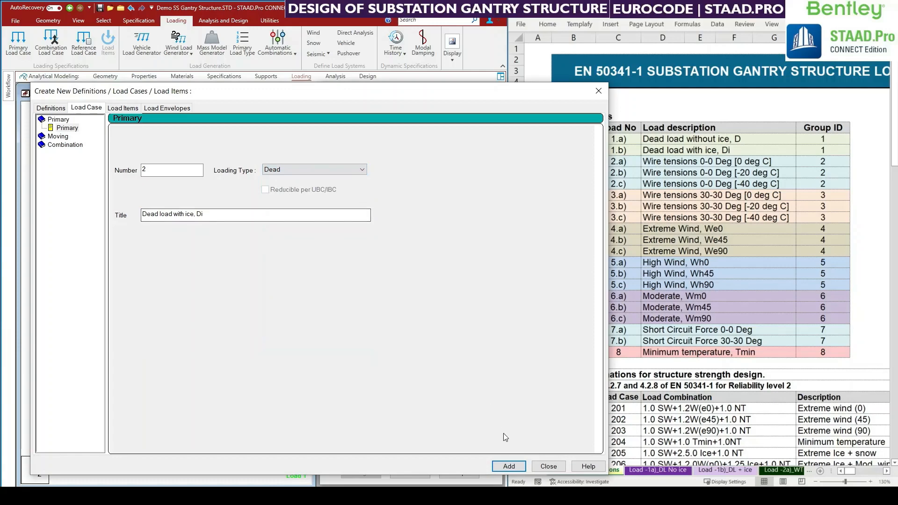
key(Return)
Select the "Wire tensions 0-0 Deg [0 deg C]" description cell in the Excel primary loads table for load case 3.
click(694, 211)
double_click(654, 161)
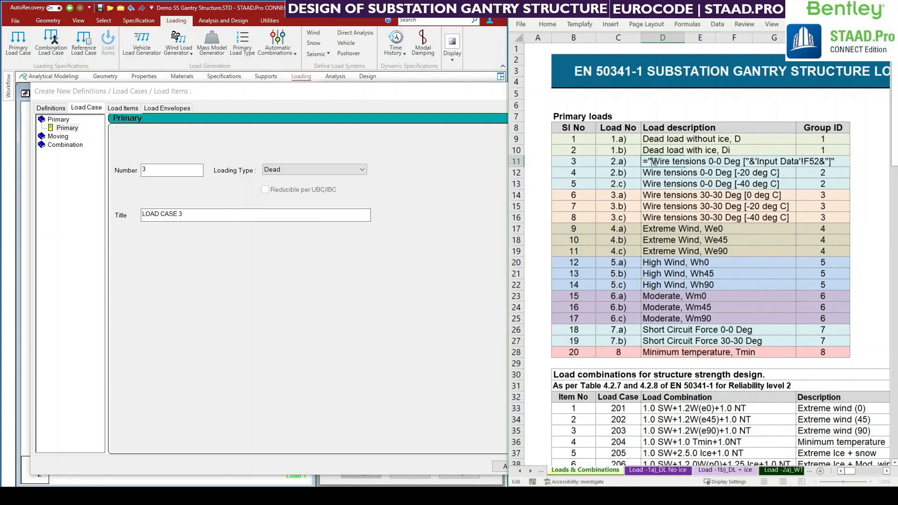
key(Escape)
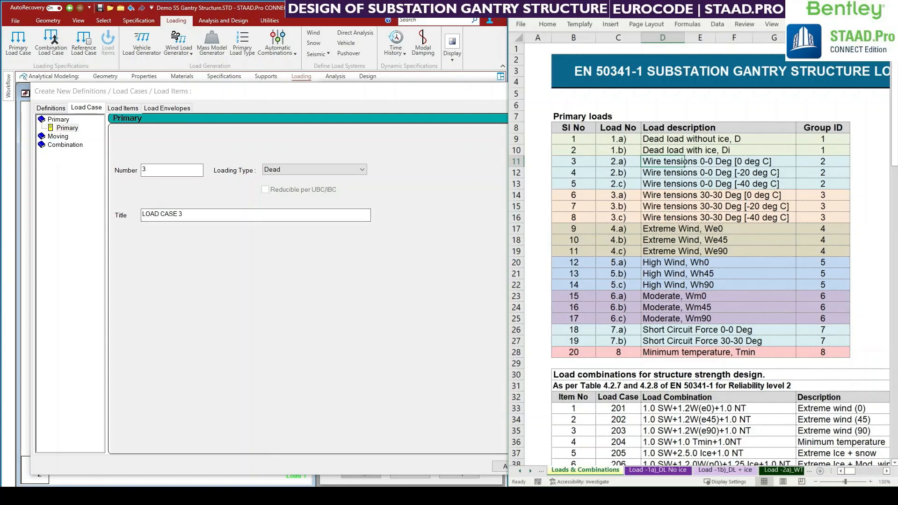
key(alt+Tab)
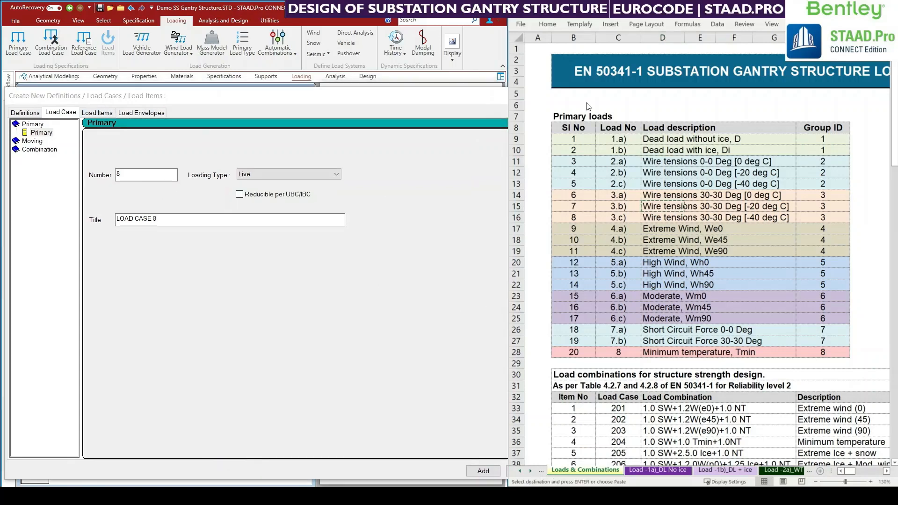
Add primary load case 8 titled "Wire tensions 30-30 Deg [-40 deg C]", copied from the Excel load list, with loading type Live.
drag(662, 206, 661, 218)
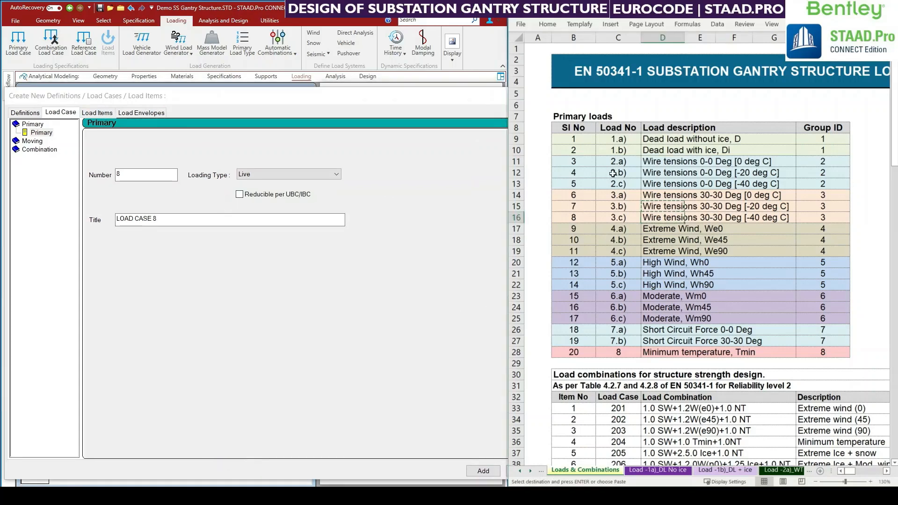
key(ctrl+c)
click(108, 215)
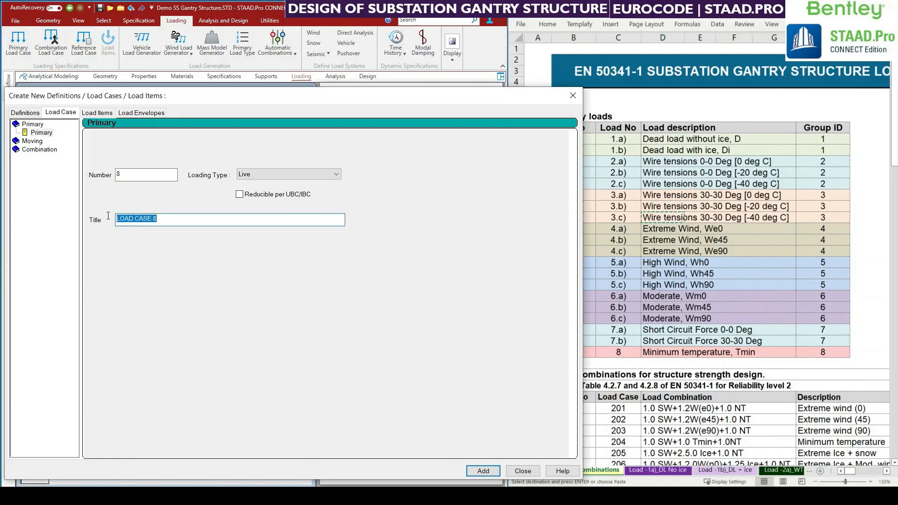
key(ctrl+v)
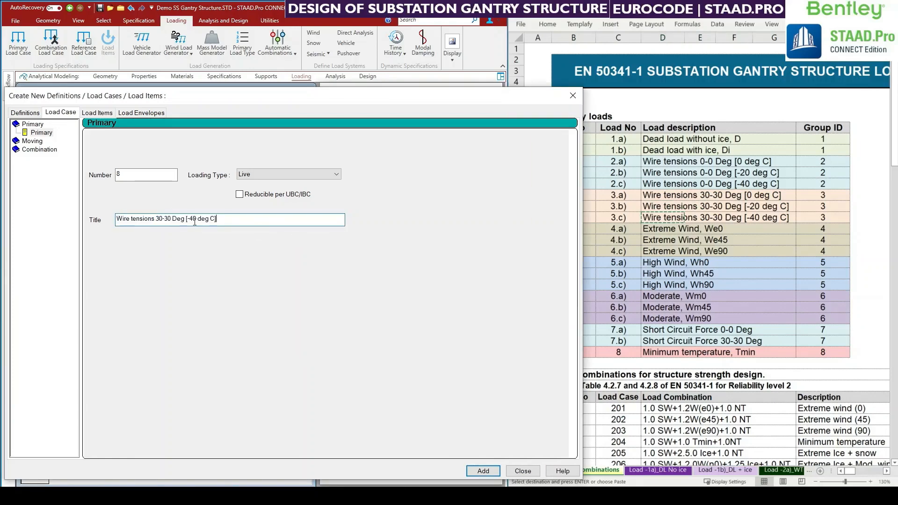
click(483, 471)
Add primary load case 9 titled "Extreme Wind, We0", copied from the Excel load list, with loading type Wind.
click(645, 229)
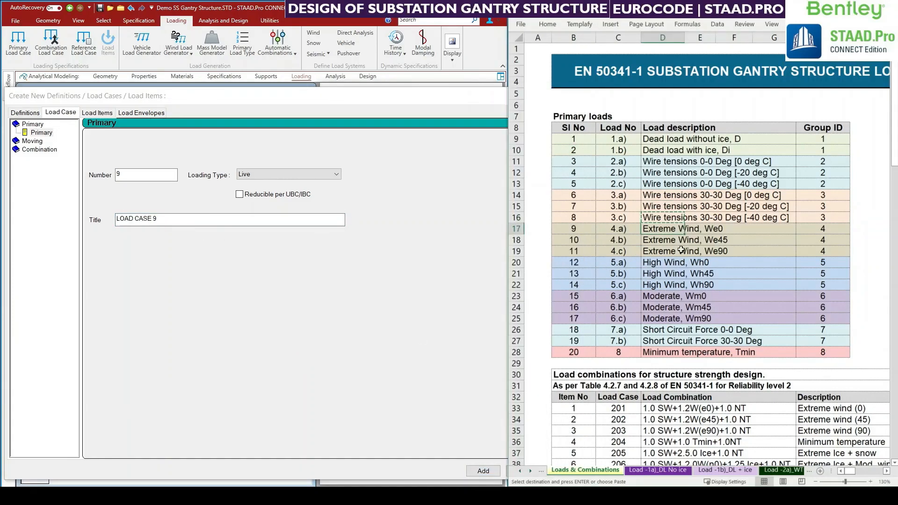
key(ctrl+c)
click(108, 217)
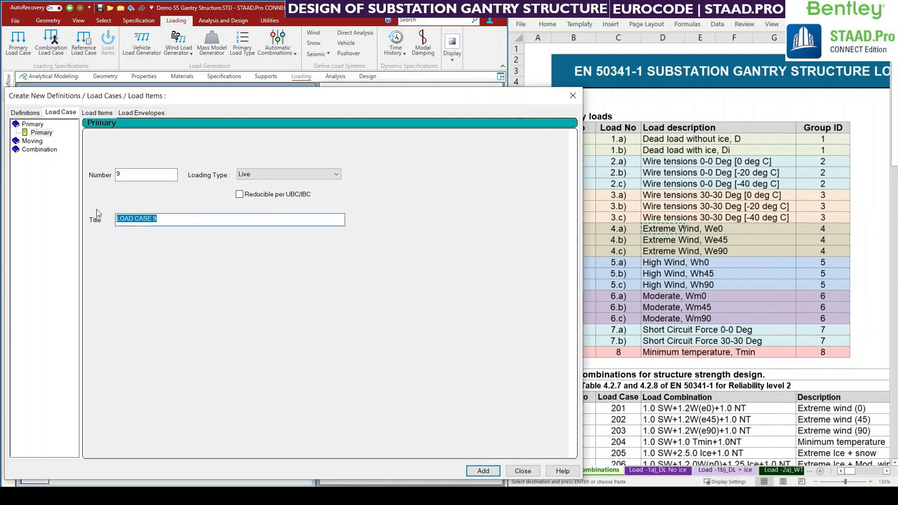
key(ctrl+v)
click(269, 175)
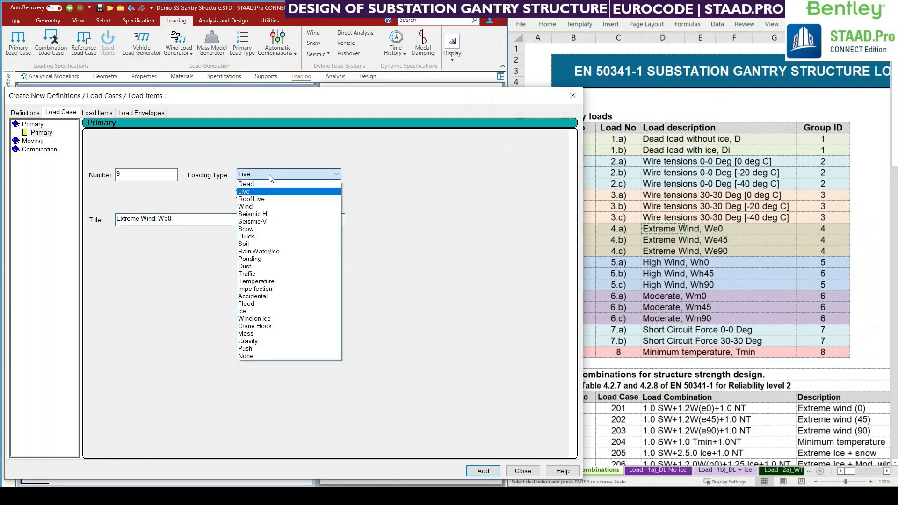
click(250, 212)
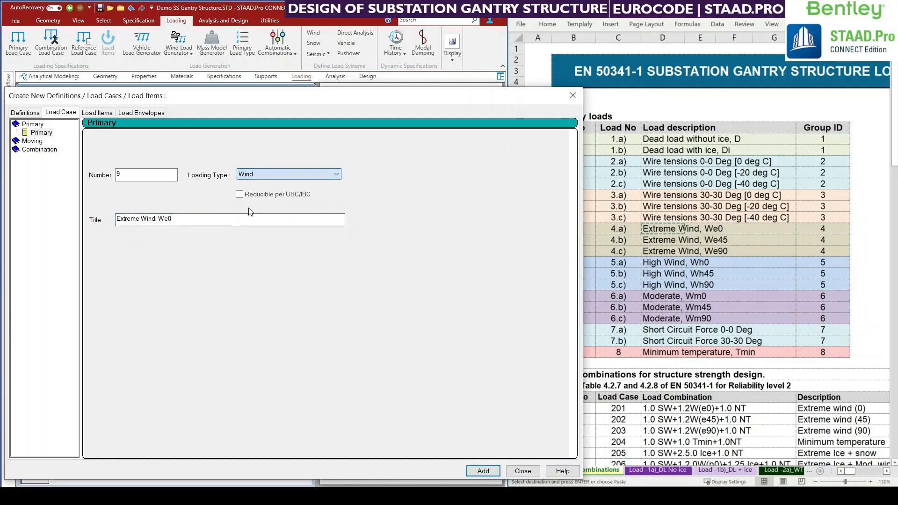
click(483, 470)
Add primary load case 10 titled "Extreme Wind, We45", copied from the Excel load list, with loading type Wind.
click(741, 279)
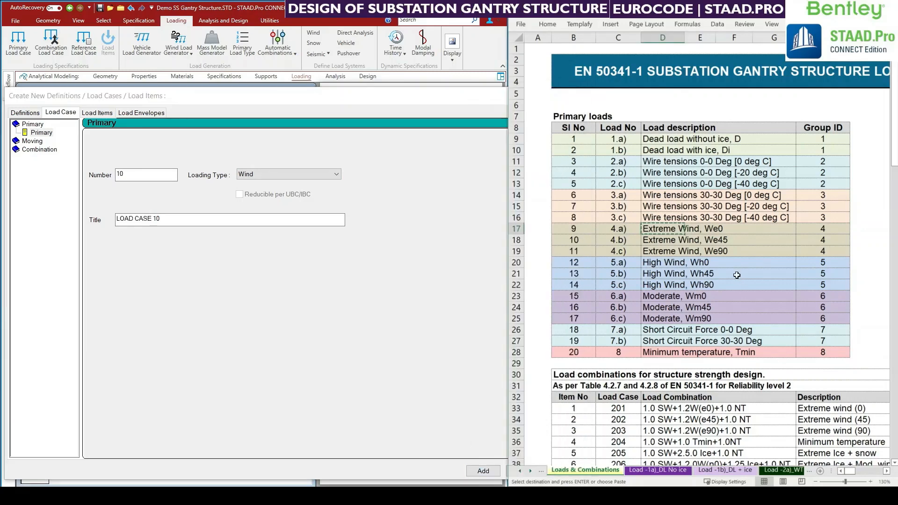
click(660, 242)
key(ctrl+c)
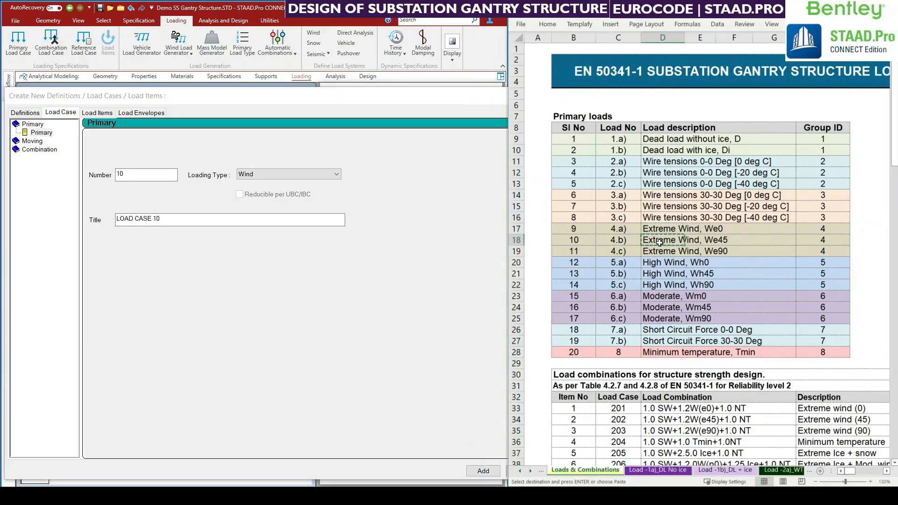
drag(208, 218, 61, 218)
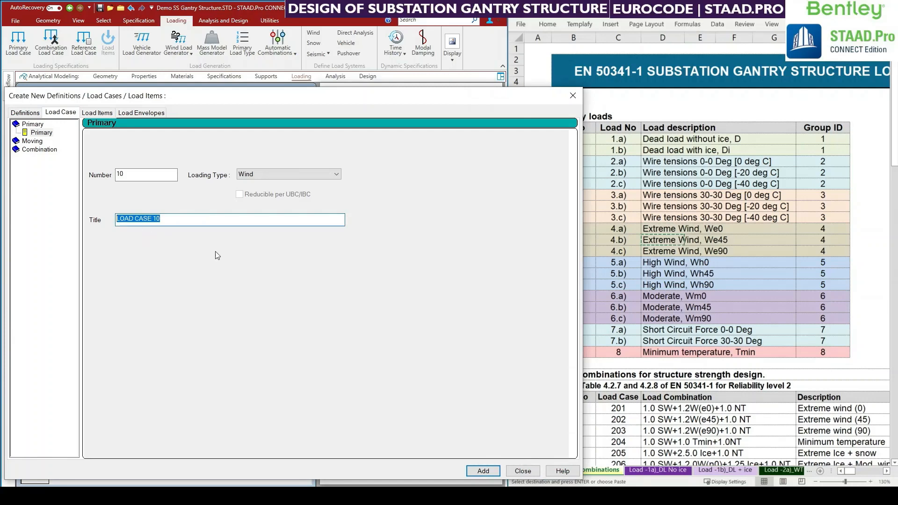
key(ctrl+v)
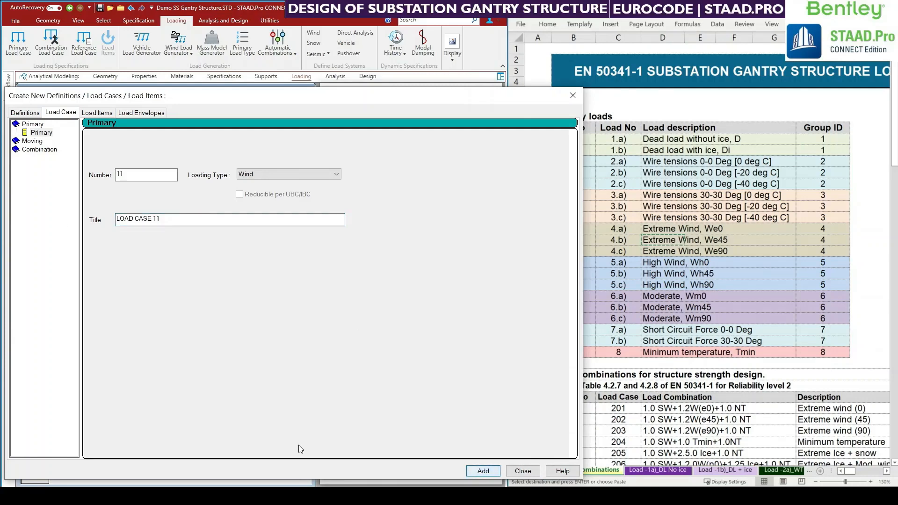
click(482, 471)
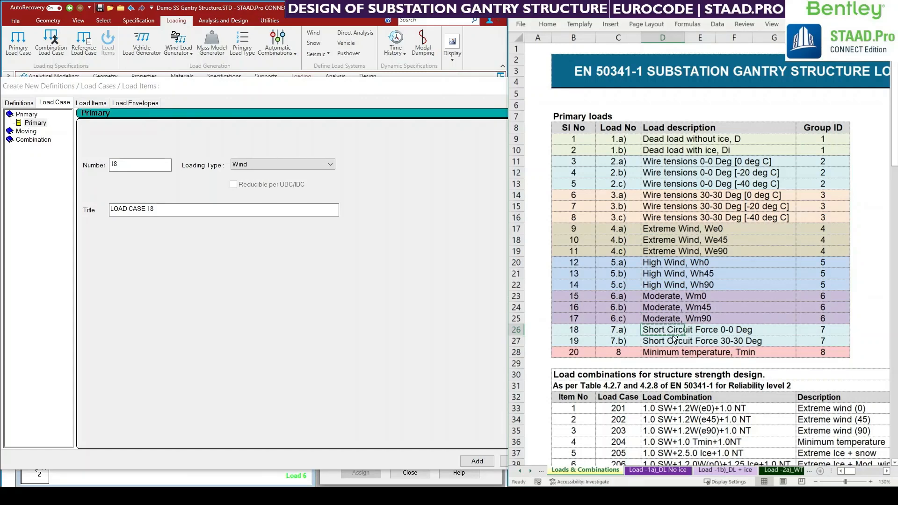
Add primary load case 18 titled "Short Circuit Force 0-0 Deg", copied from the Excel load list, with loading type Accidental.
click(199, 214)
key(ctrl+a)
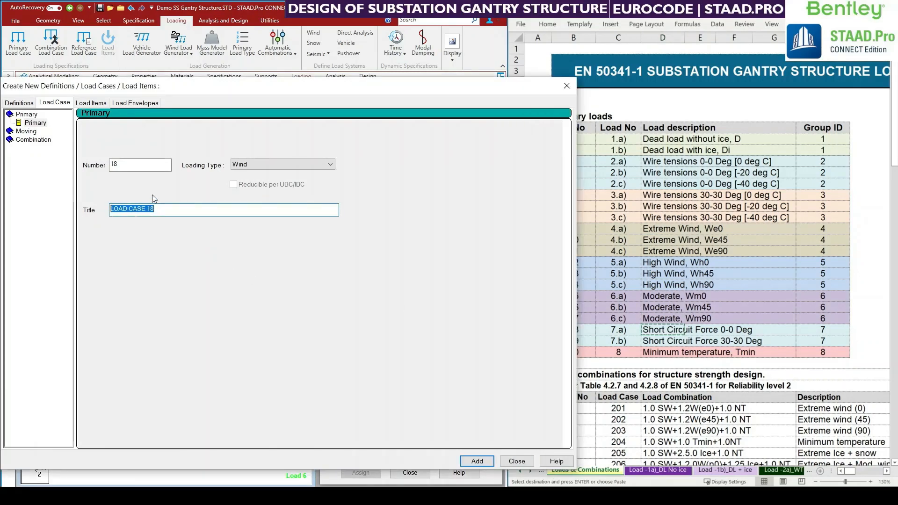
key(ctrl+v)
click(293, 166)
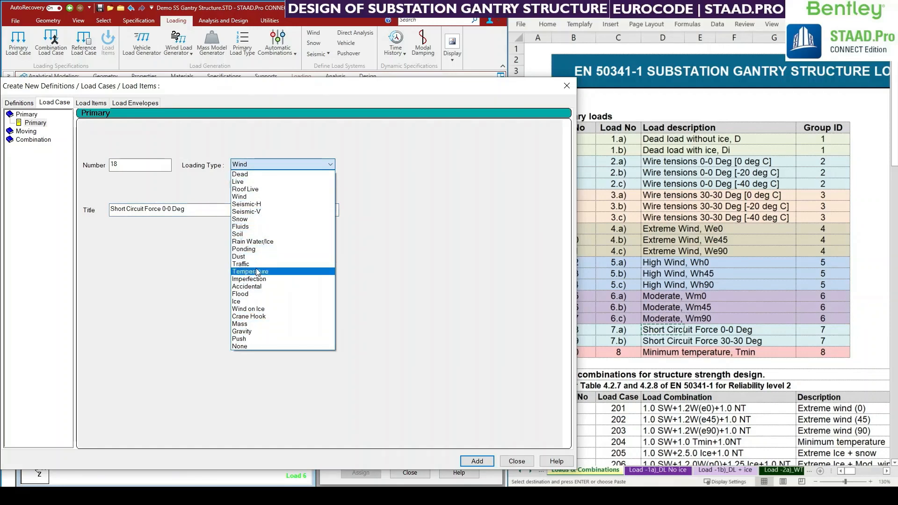
click(260, 287)
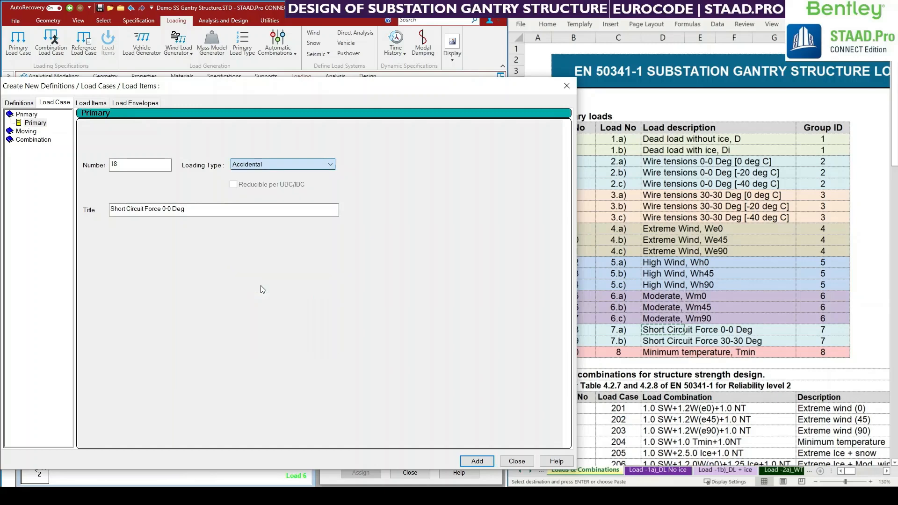
click(477, 461)
Add primary load case 19 titled "Short Circuit Force 30-30 Deg" from the Excel load list, with loading type Accidental.
click(710, 344)
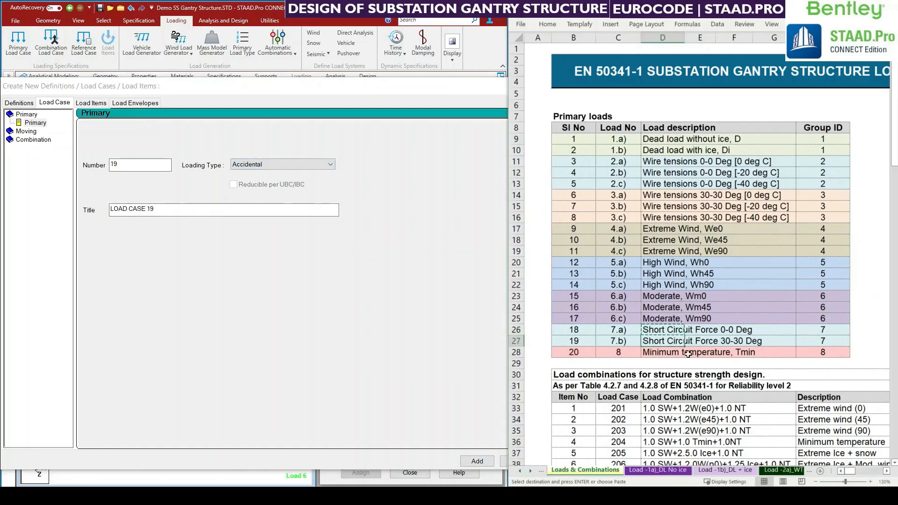
click(288, 208)
text(Short Circuit Force 30-30 Deg)
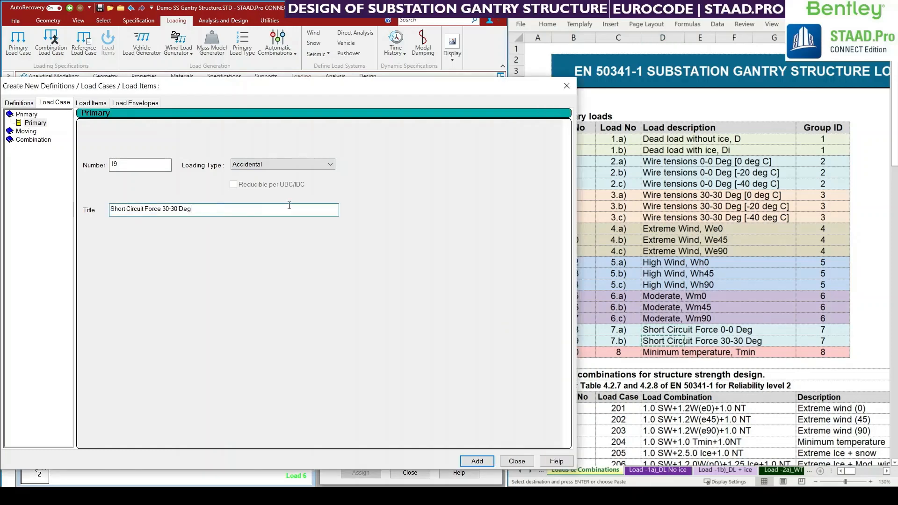
click(476, 463)
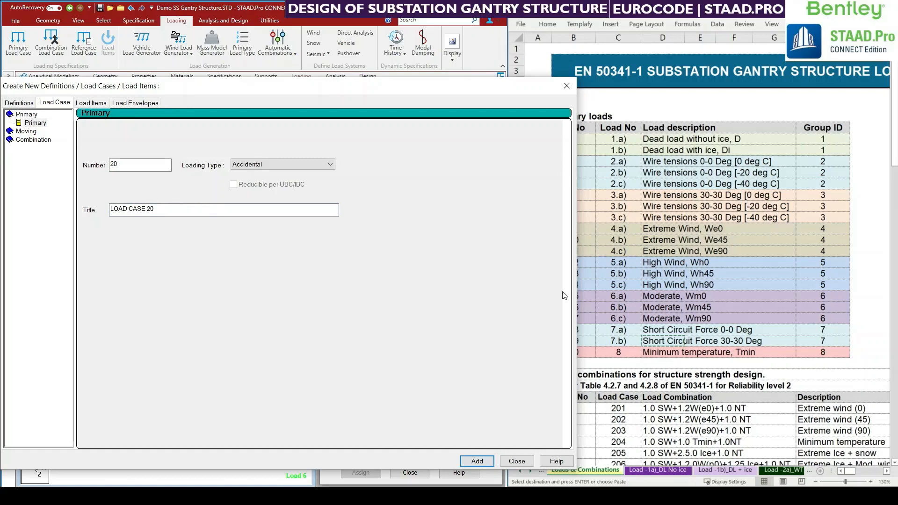
Add primary load case 20 titled "Minimum temperature, Tmin" from the Excel load list with loading type Temperature, and finish creating load cases.
click(680, 337)
click(655, 353)
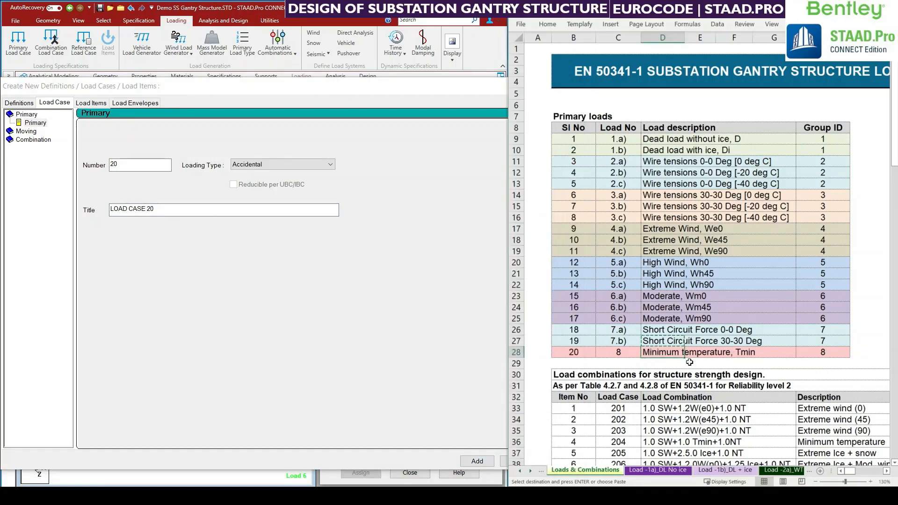
key(ctrl+c)
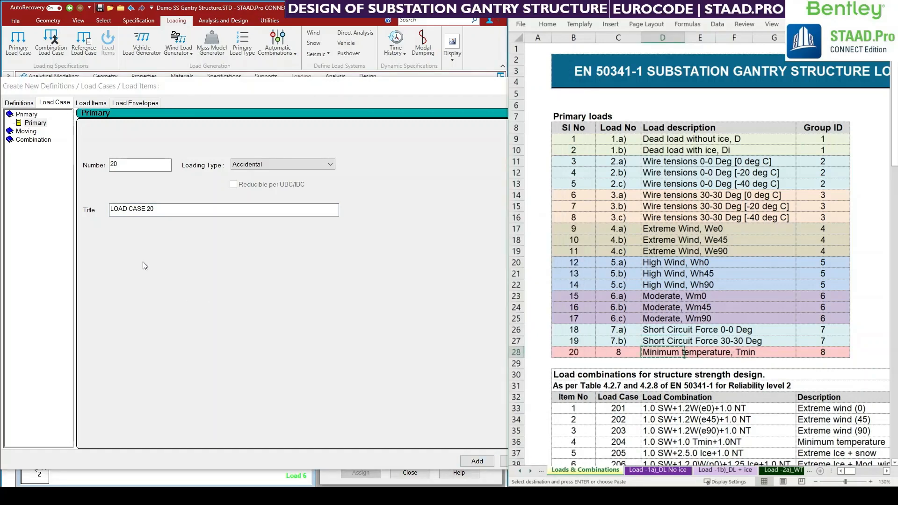
drag(171, 210, 89, 208)
key(ctrl+v)
click(305, 166)
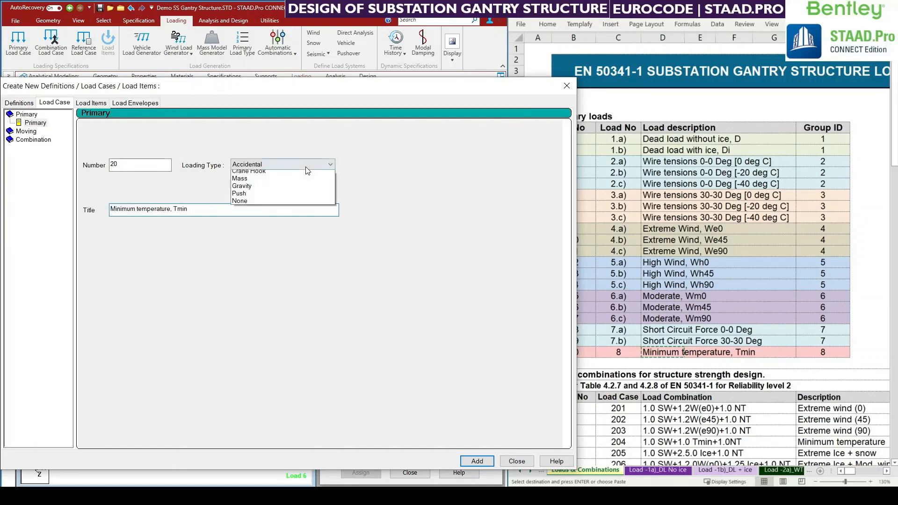
click(274, 271)
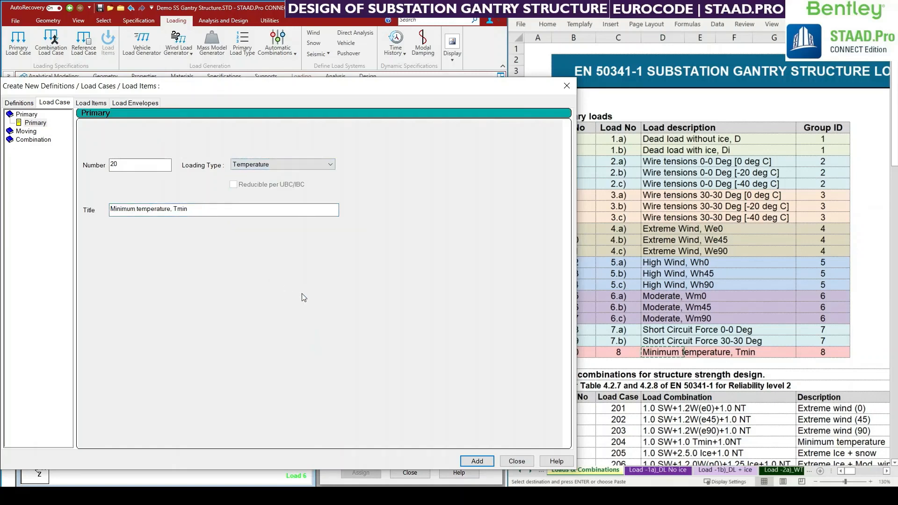
click(476, 461)
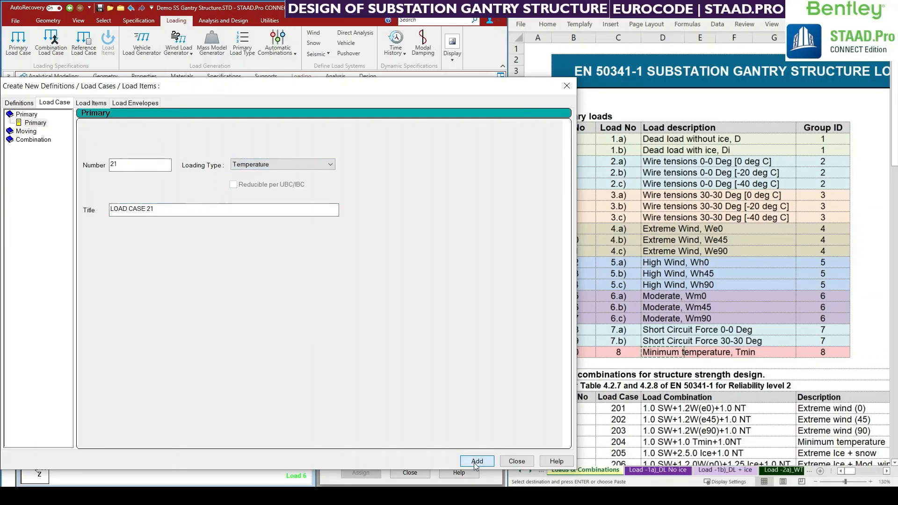
click(516, 461)
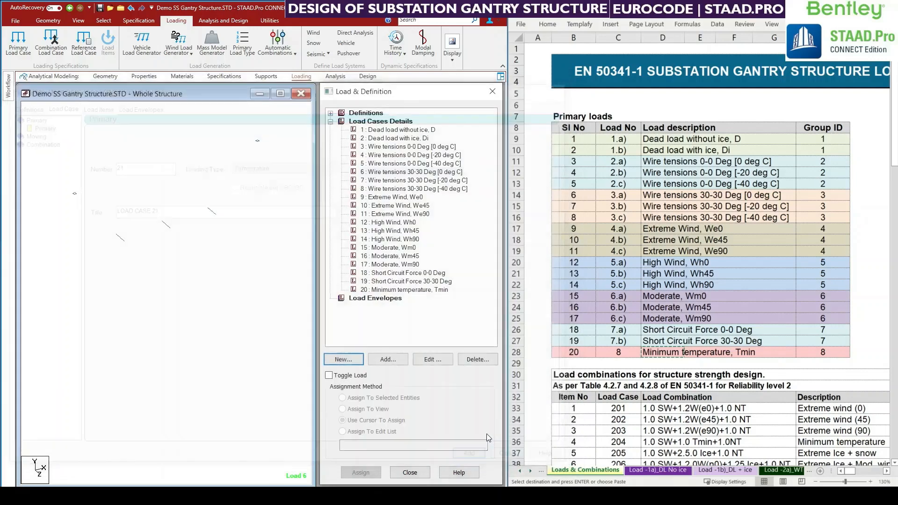
Compare the created load cases with the primary loads table in the Excel sheet.
click(368, 130)
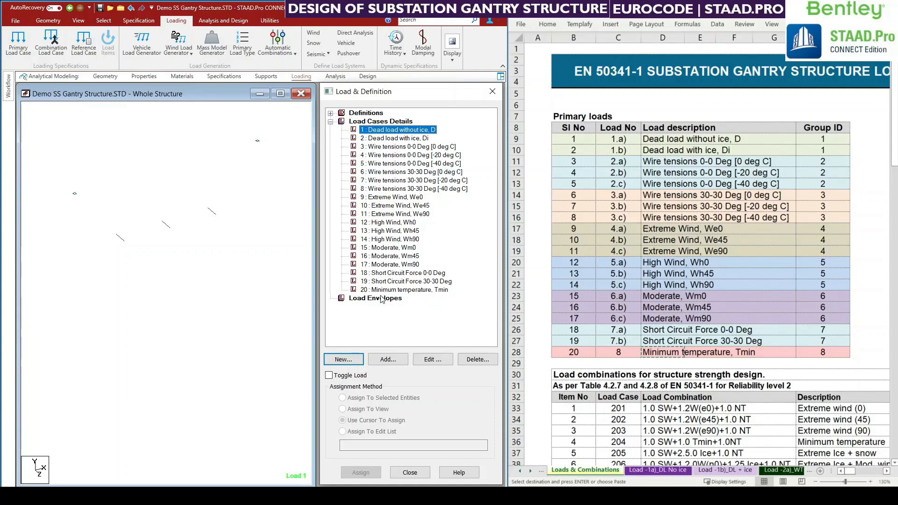
click(795, 263)
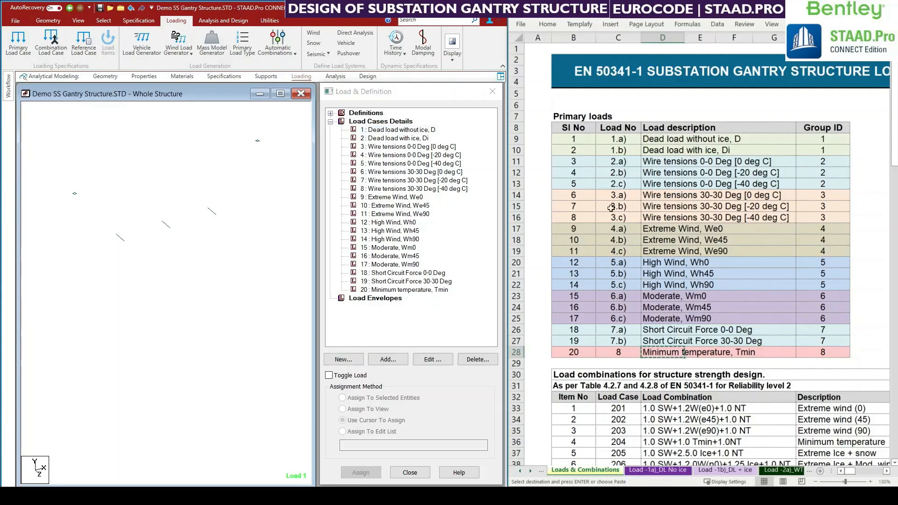
drag(581, 138, 821, 350)
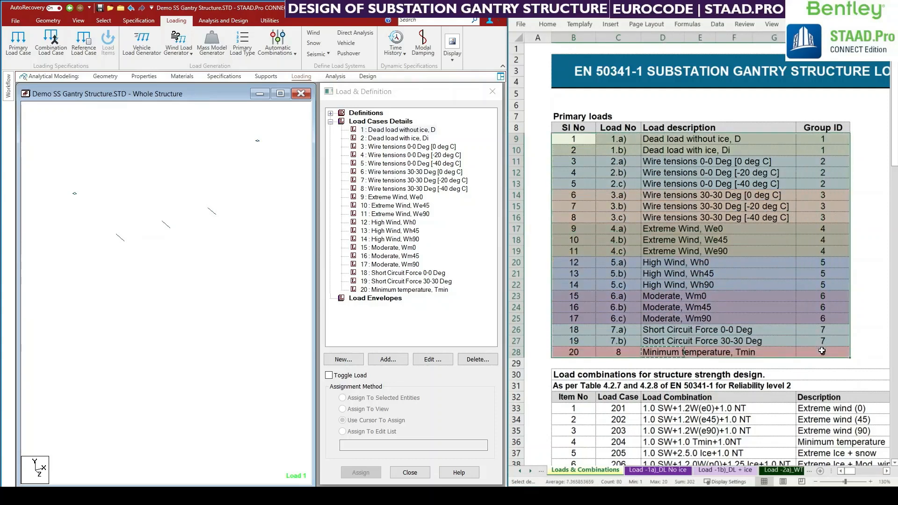
click(774, 296)
click(141, 495)
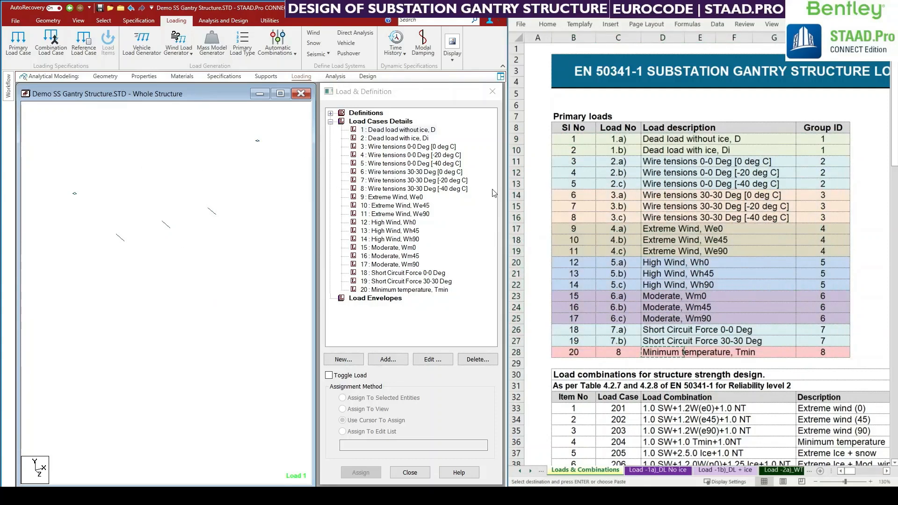
Open the "Load -1a)_DL No ice" sheet in the Excel workbook to view the girder and tower load summary.
click(392, 134)
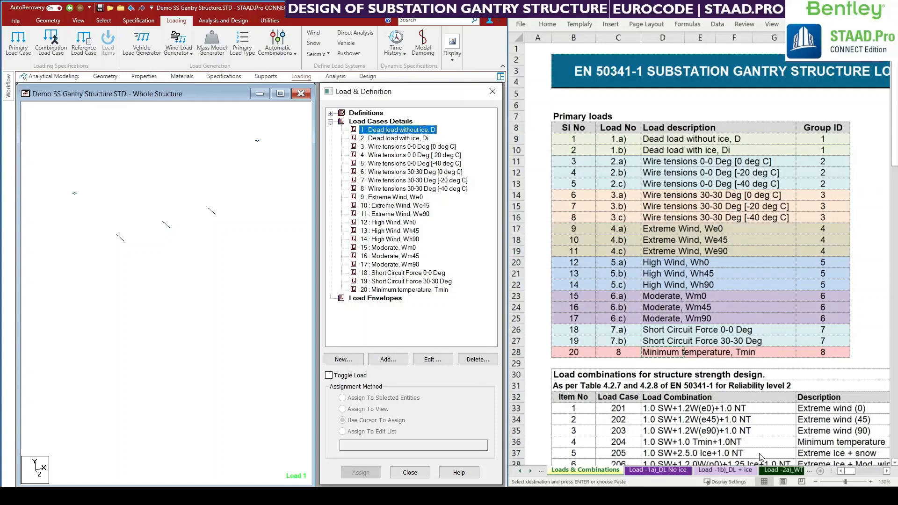
click(658, 470)
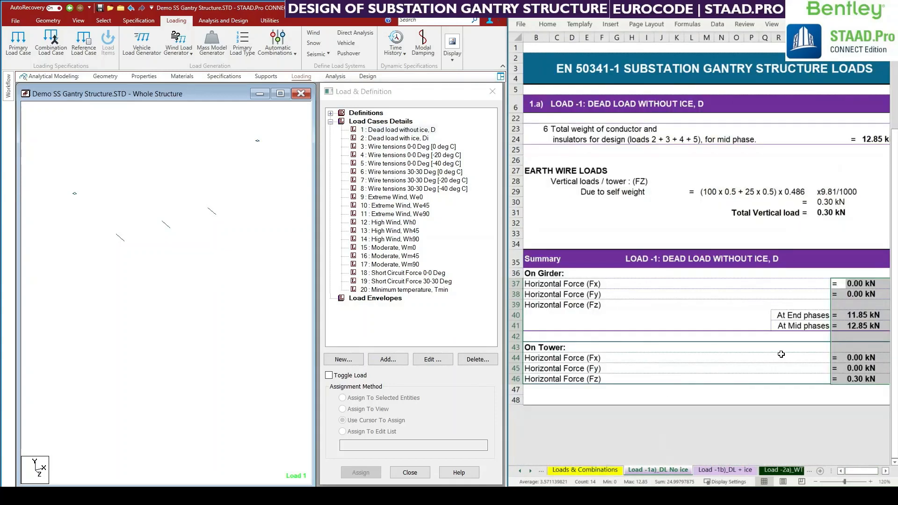
key(ctrl+c)
click(793, 336)
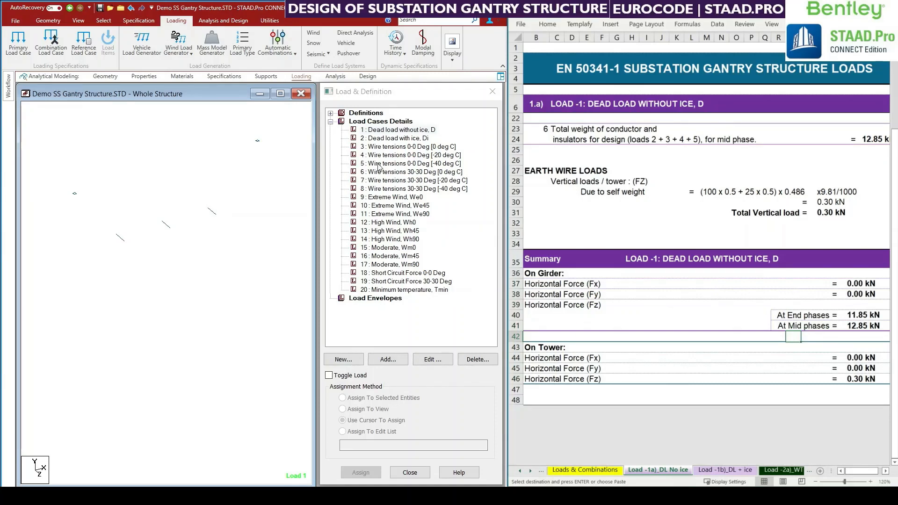
Add a selfweight load in the Y direction with factor -1 to load case 1, Dead load without ice, D.
click(387, 131)
click(386, 360)
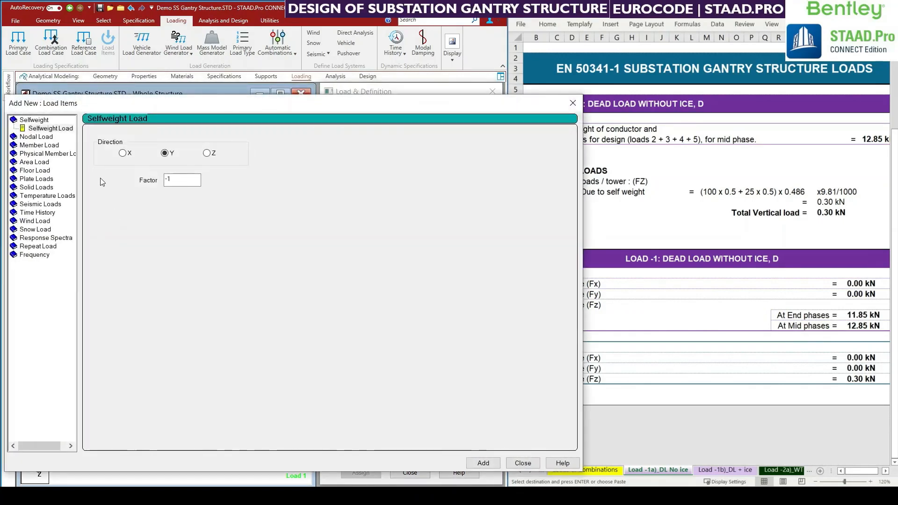
drag(87, 105, 99, 134)
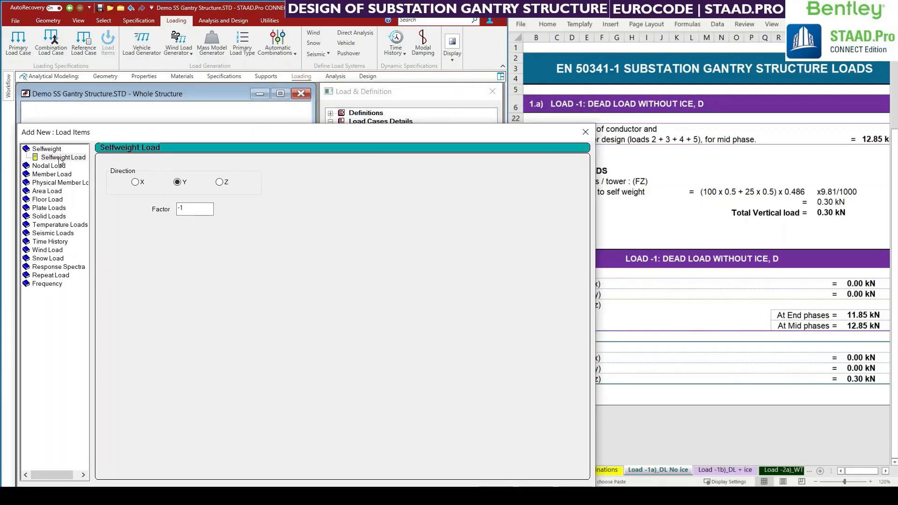
click(60, 158)
drag(136, 139, 156, 105)
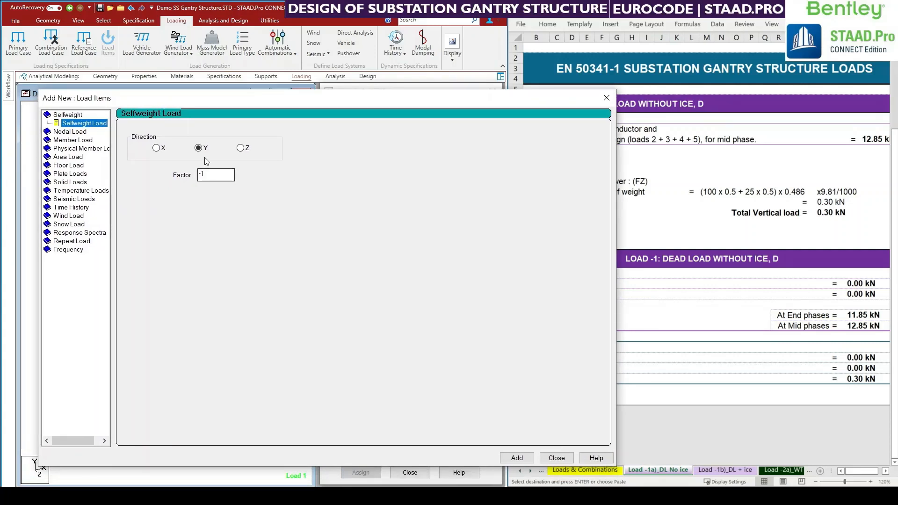
click(208, 180)
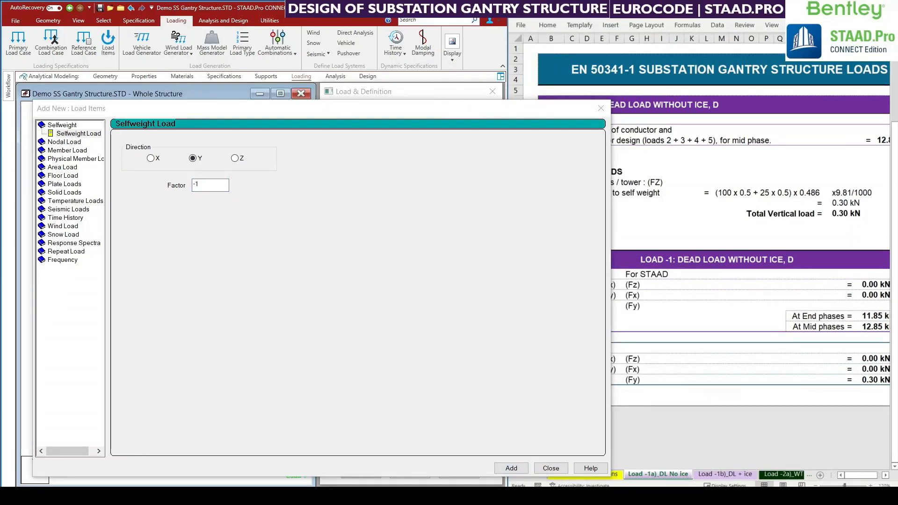
Open the nodal load entry form for load case 1, keeping the Excel load summary in view.
drag(221, 109, 216, 246)
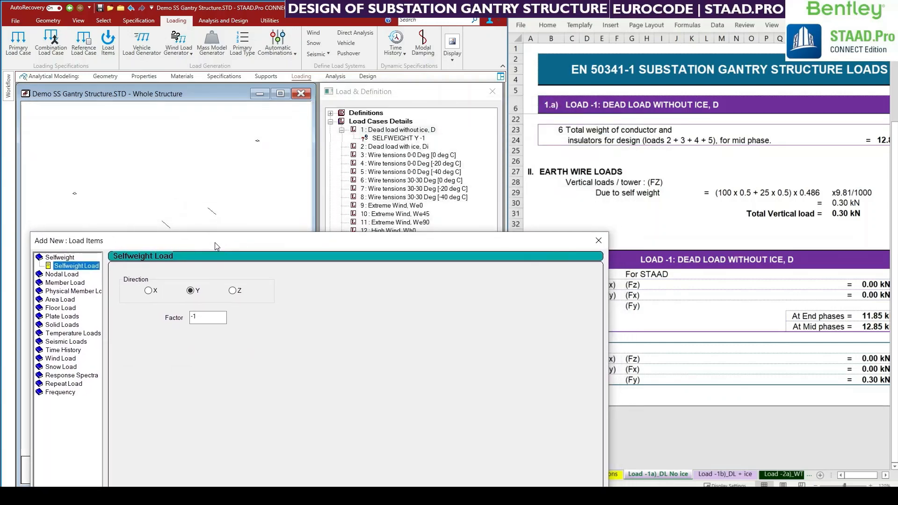
click(60, 274)
drag(131, 245, 133, 145)
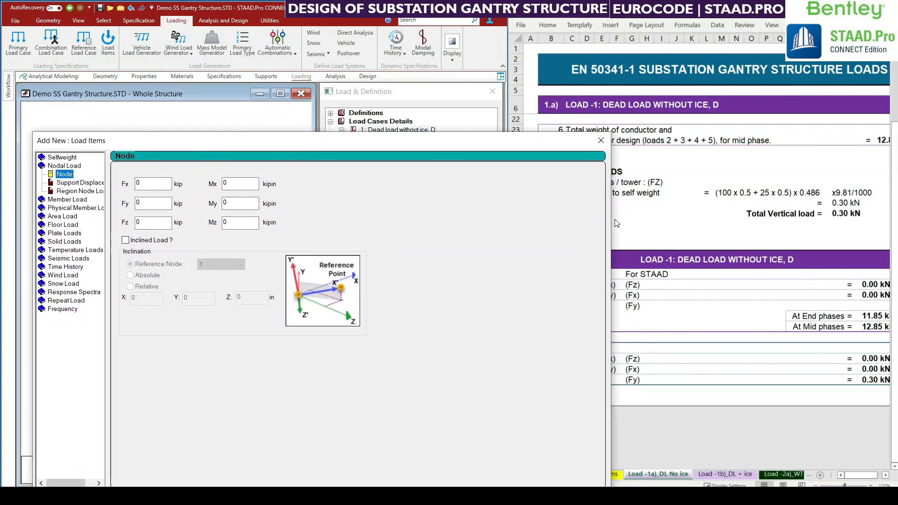
drag(473, 143, 452, 142)
Examine how the girder force directions in the Excel dead load summary correspond to the STAAD force directions.
click(790, 330)
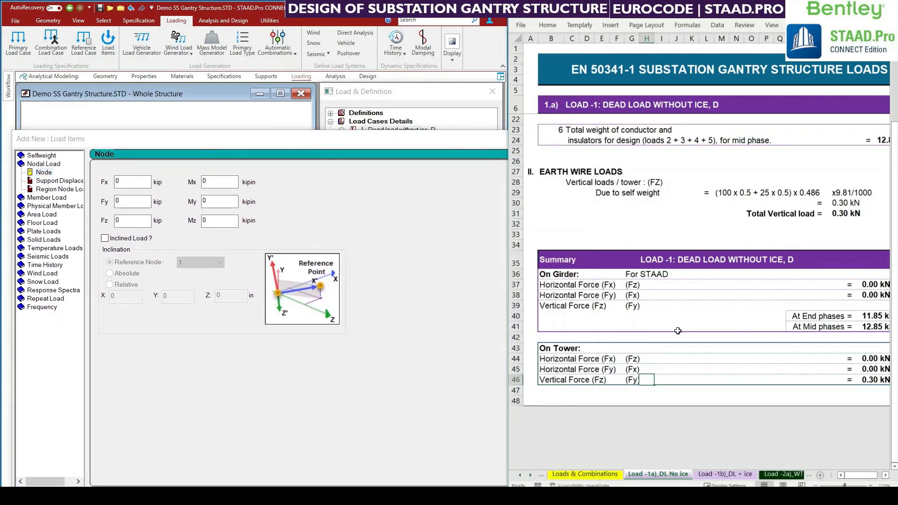
drag(545, 283, 606, 304)
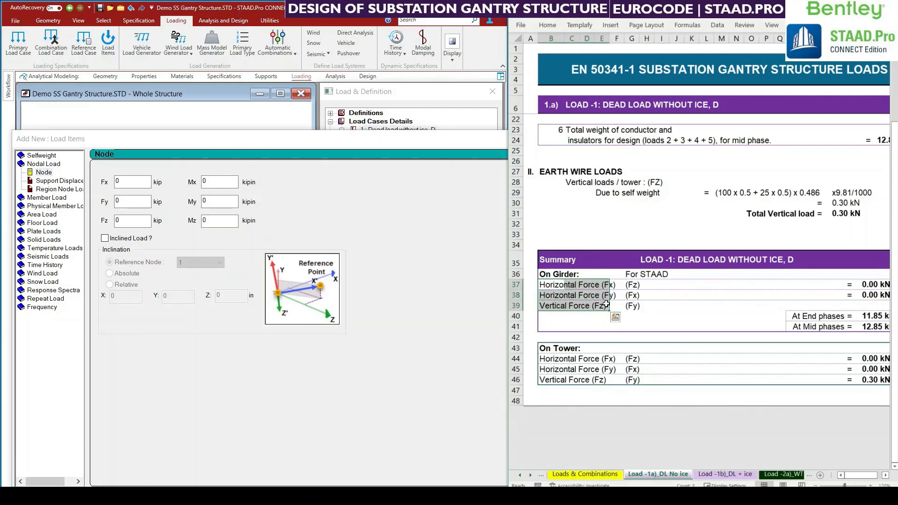
click(631, 289)
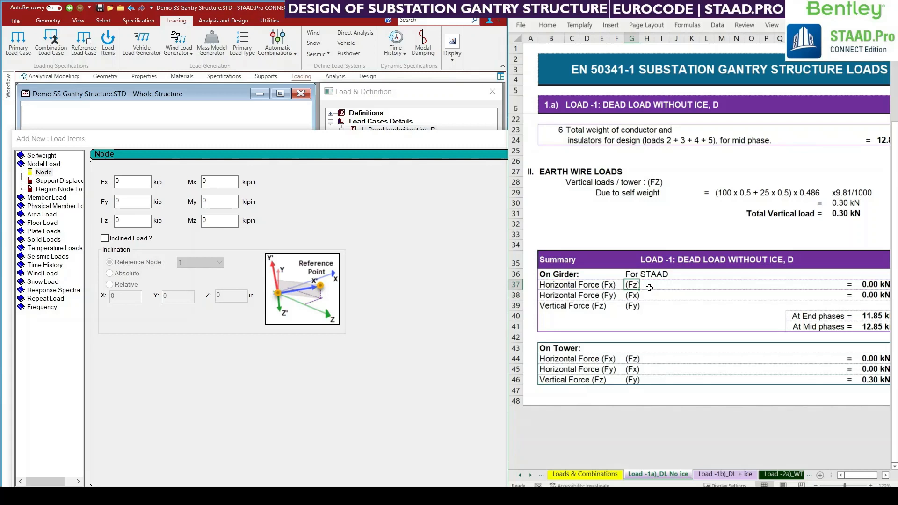
click(554, 296)
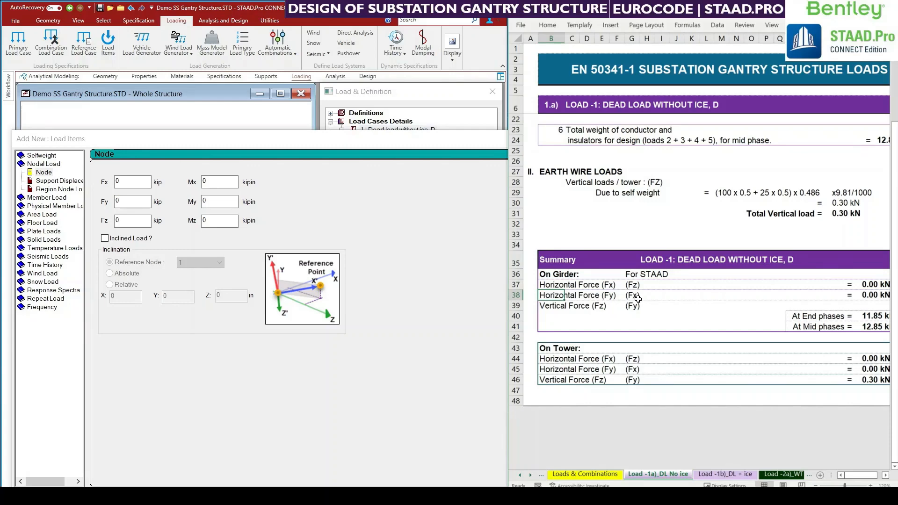
drag(224, 143, 270, 362)
click(688, 299)
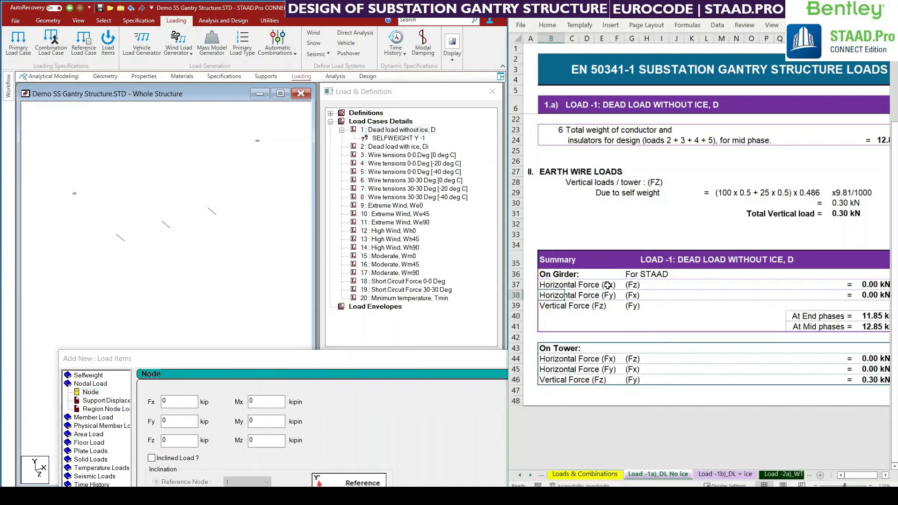
Compare the girder's Fx, Fy and Fz rows in the Excel summary with their STAAD equivalents and the model's axes.
drag(608, 284, 612, 306)
click(596, 287)
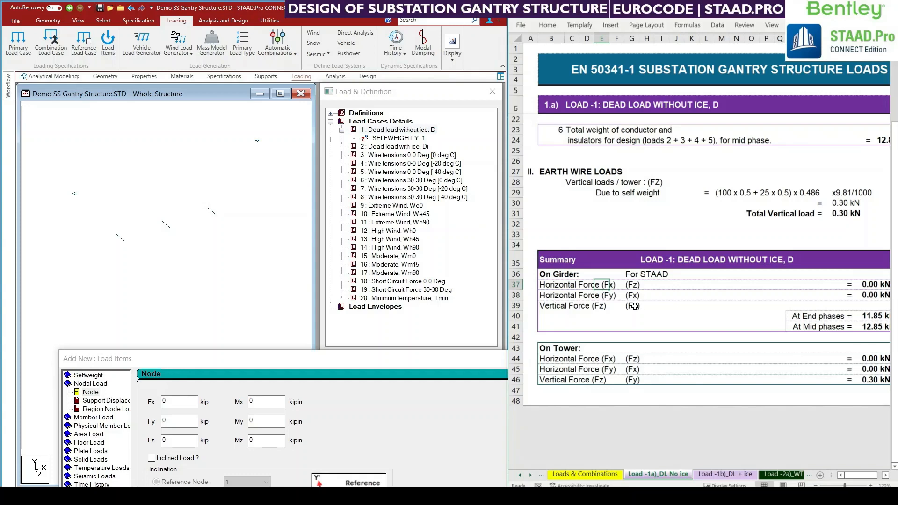
click(114, 275)
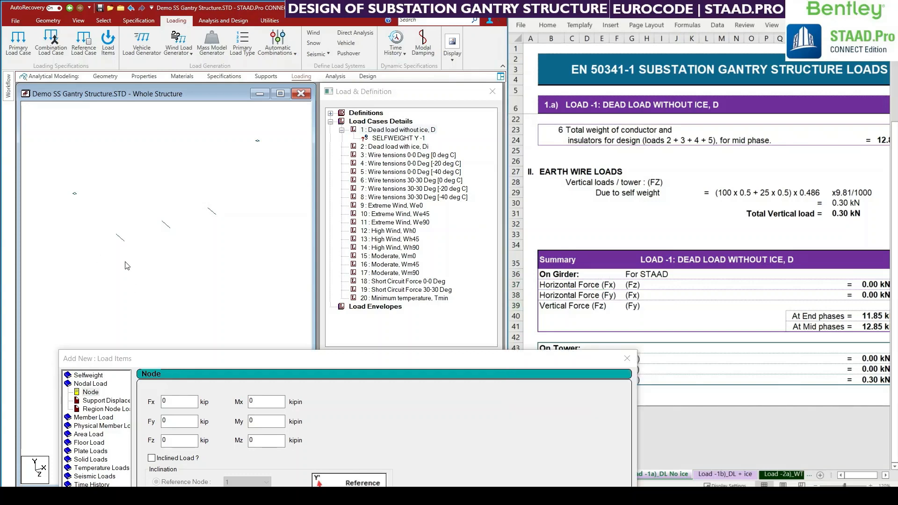
middle_drag(119, 249, 123, 275)
scroll(111, 216, up, 1)
drag(165, 358, 272, 345)
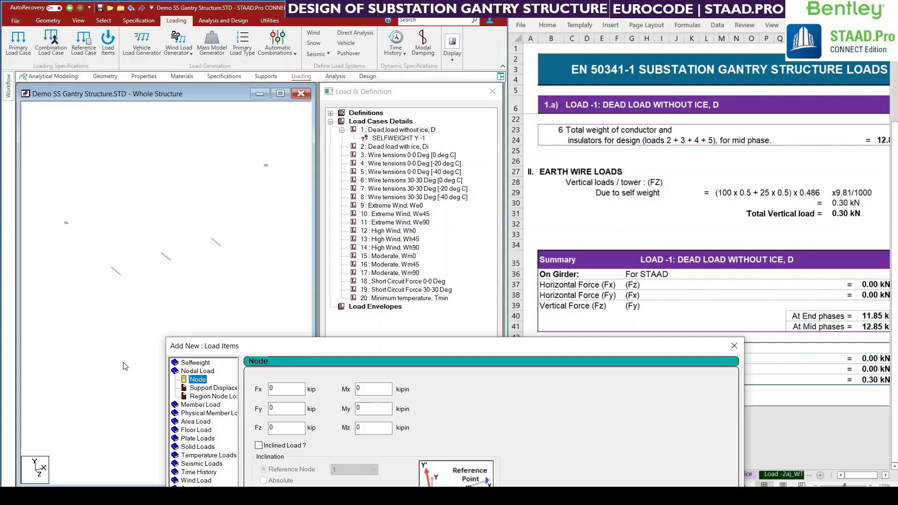
drag(507, 347, 458, 347)
click(602, 286)
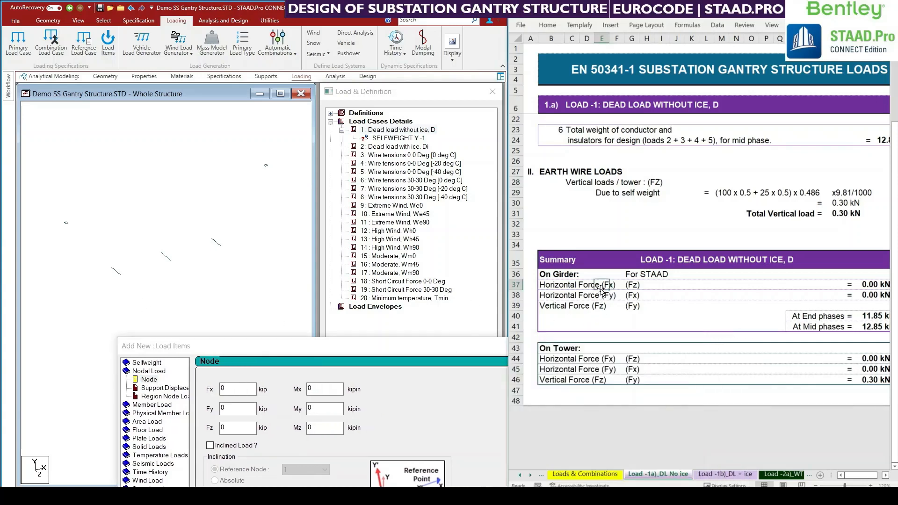
click(629, 286)
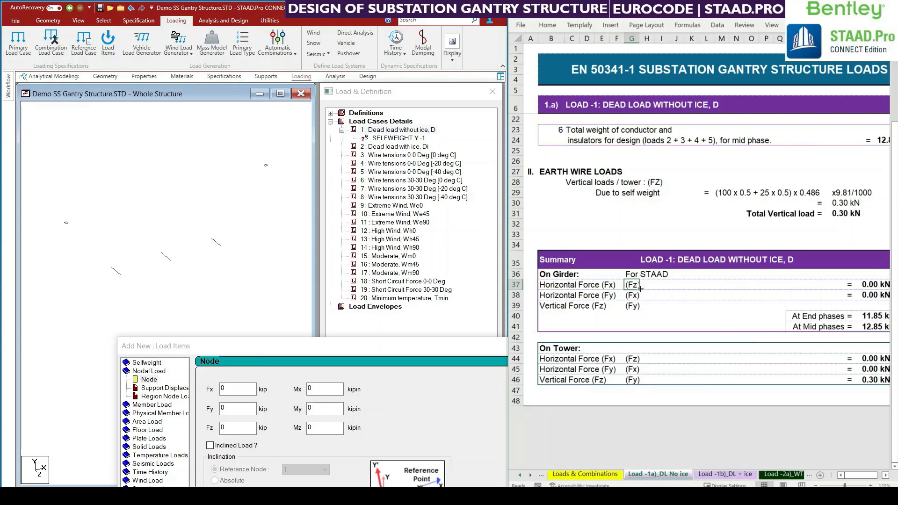
drag(561, 296, 635, 296)
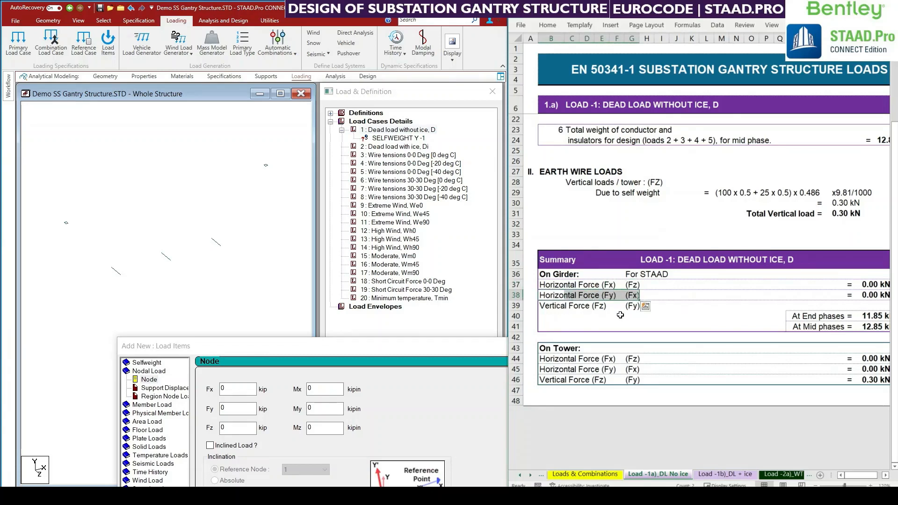
click(632, 296)
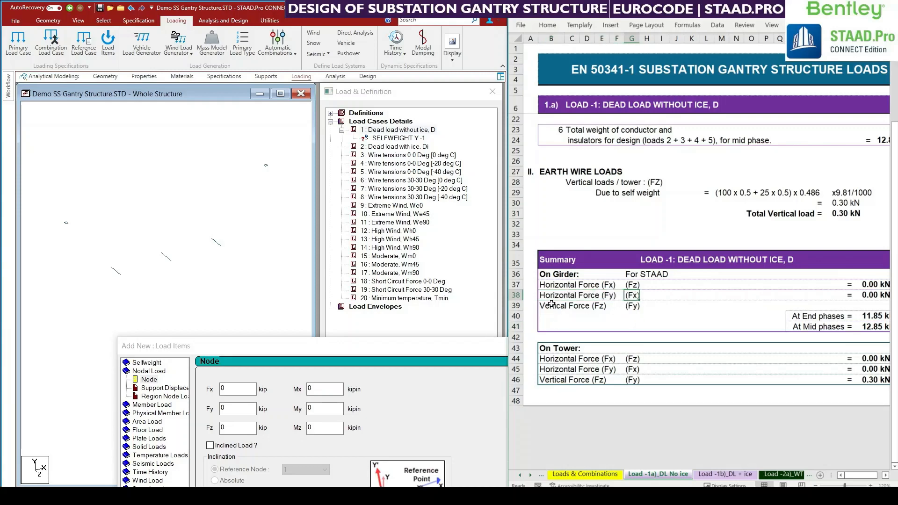
drag(556, 306, 604, 305)
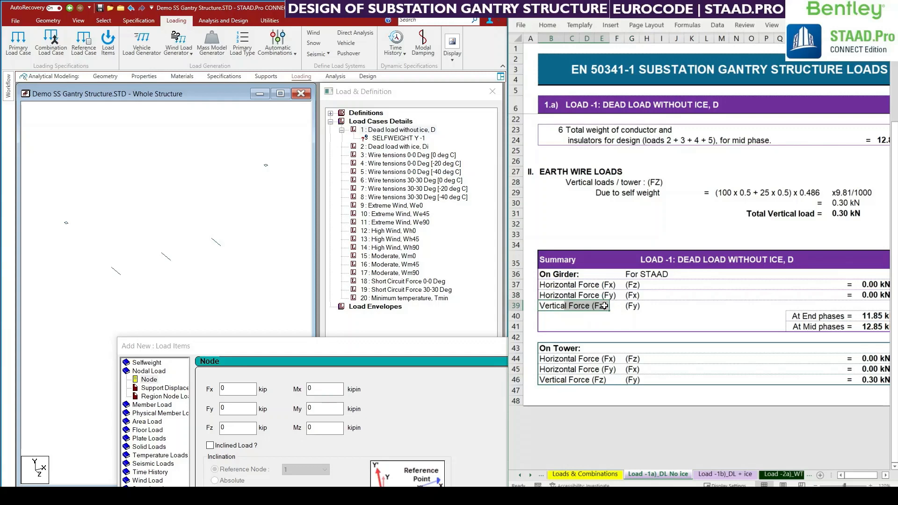
click(618, 304)
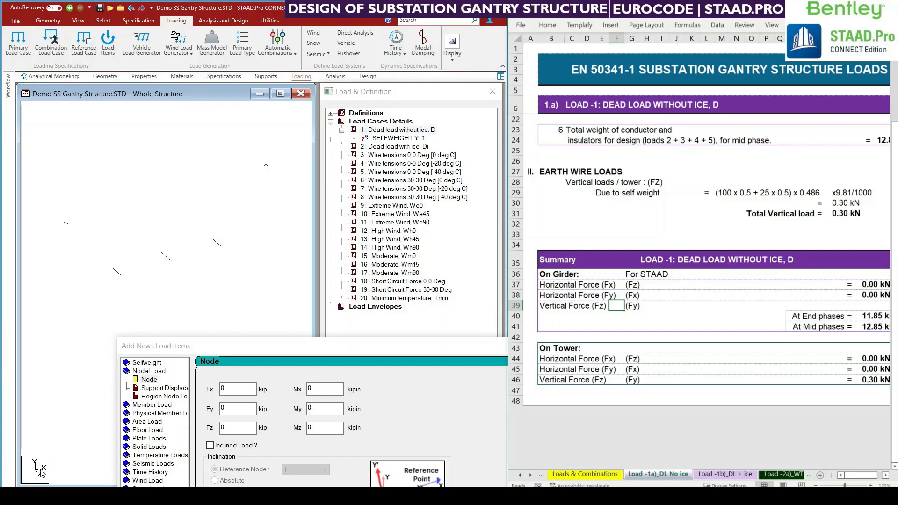
Add a nodal load with Fy -11.85 to load case 1 for the girder's end phases from the Excel summary.
drag(239, 345, 149, 116)
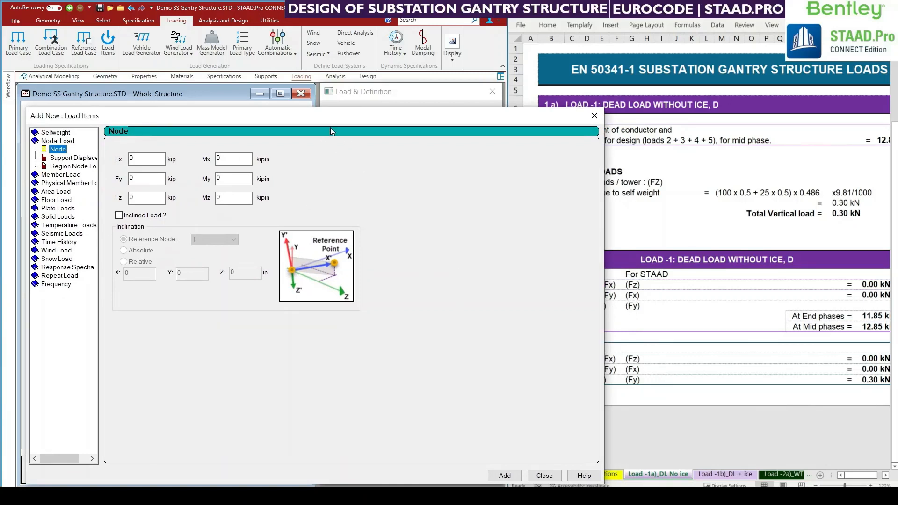
drag(316, 115, 312, 116)
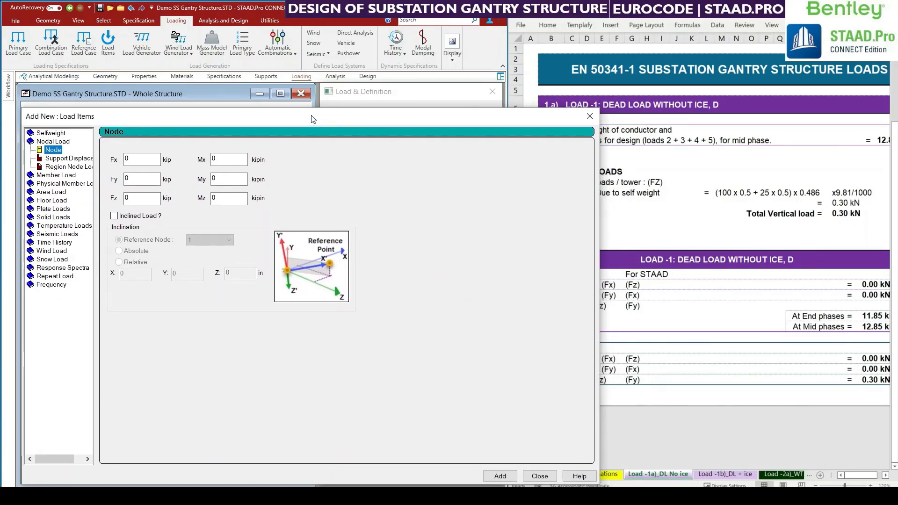
click(663, 389)
drag(565, 297, 841, 310)
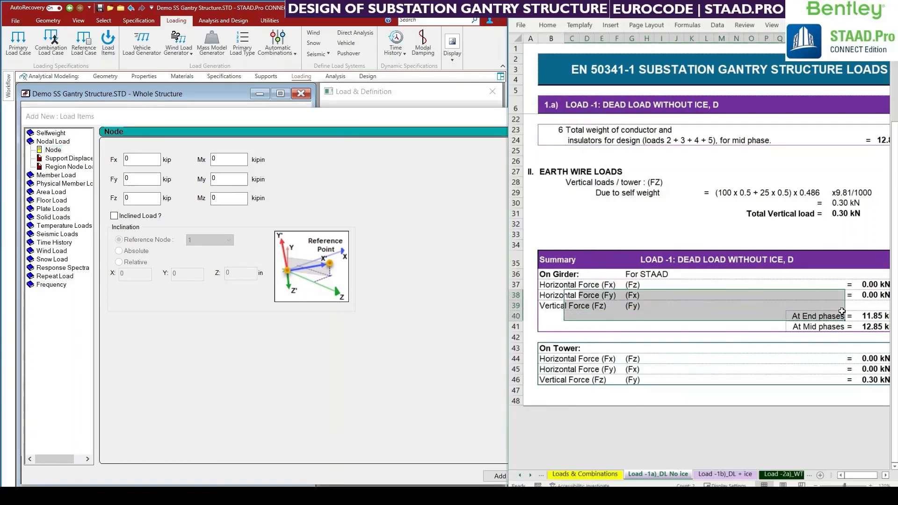
click(779, 390)
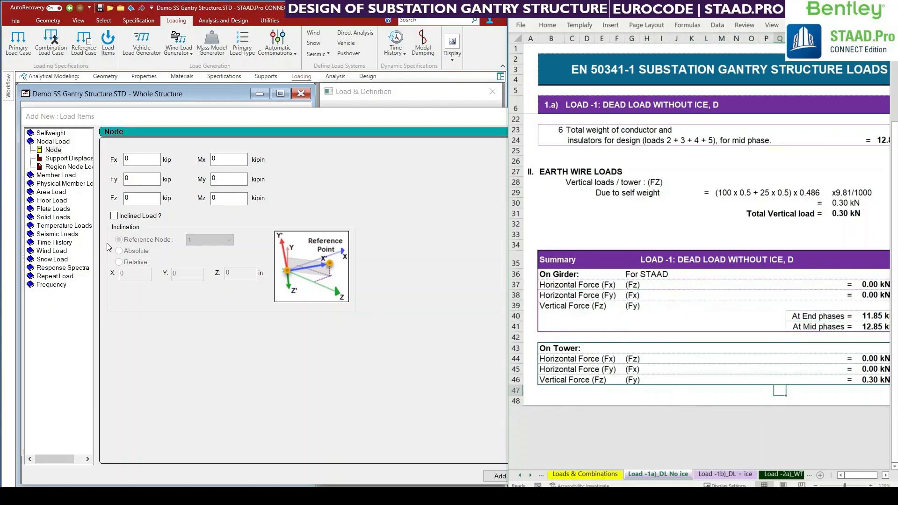
double_click(136, 183)
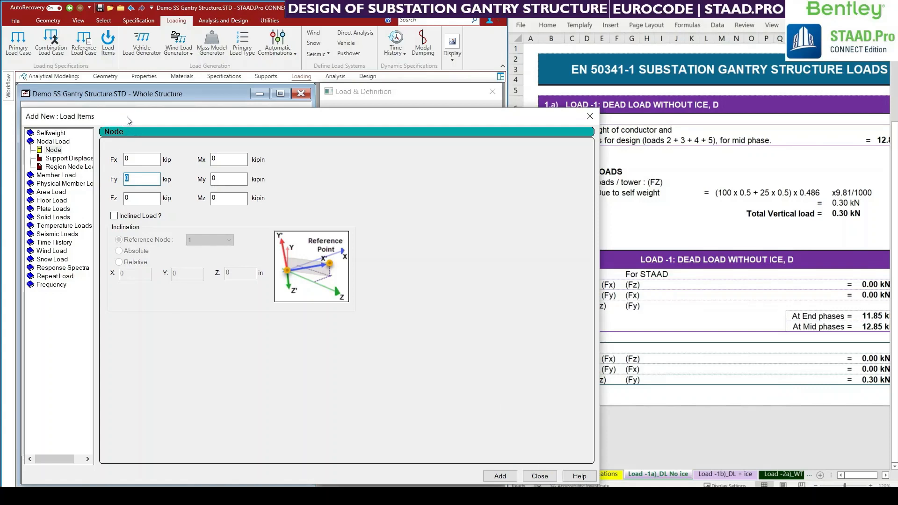
drag(129, 121, 115, 152)
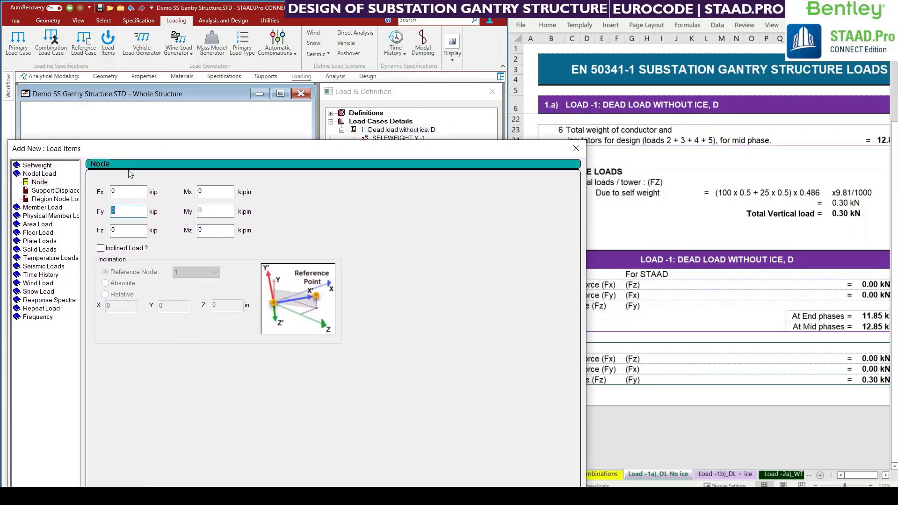
text(-11.85)
drag(157, 154, 220, 202)
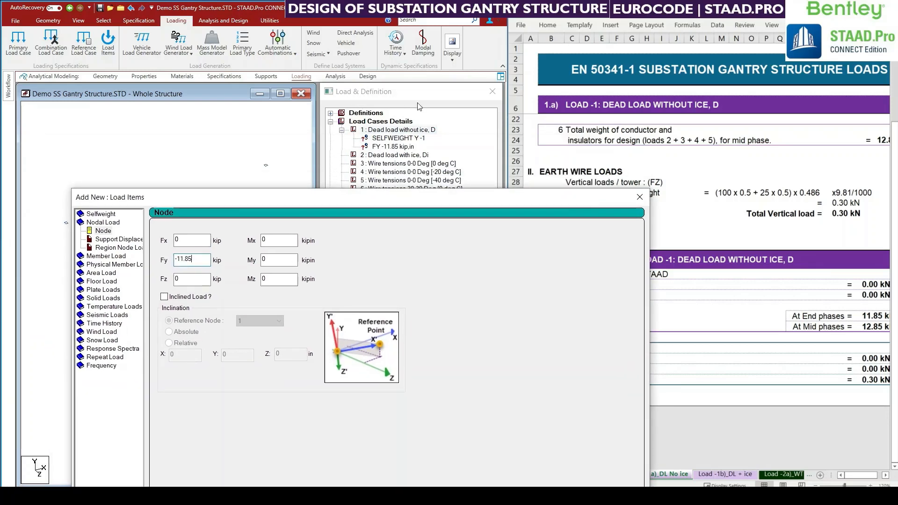
Add a nodal load with Fy -12.85 to load case 1 for the girder's mid phase.
drag(192, 259, 180, 261)
text(12.8)
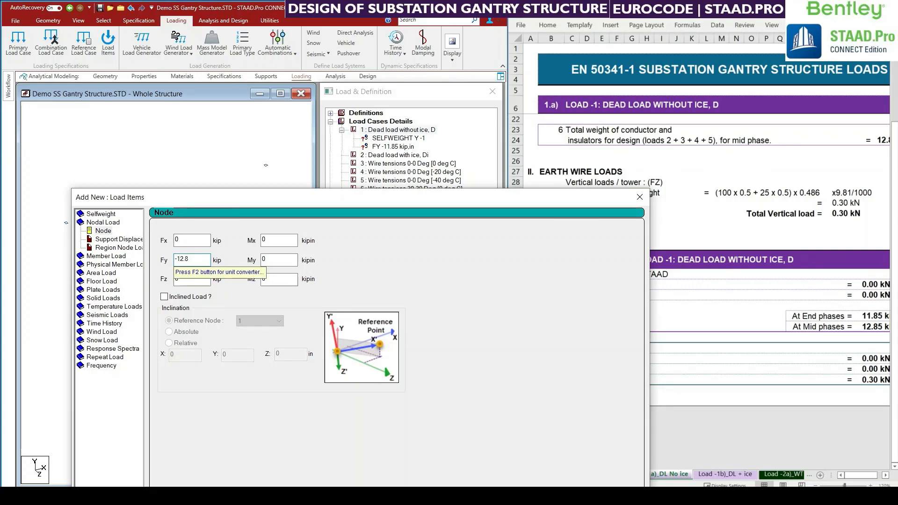
text(5)
key(Return)
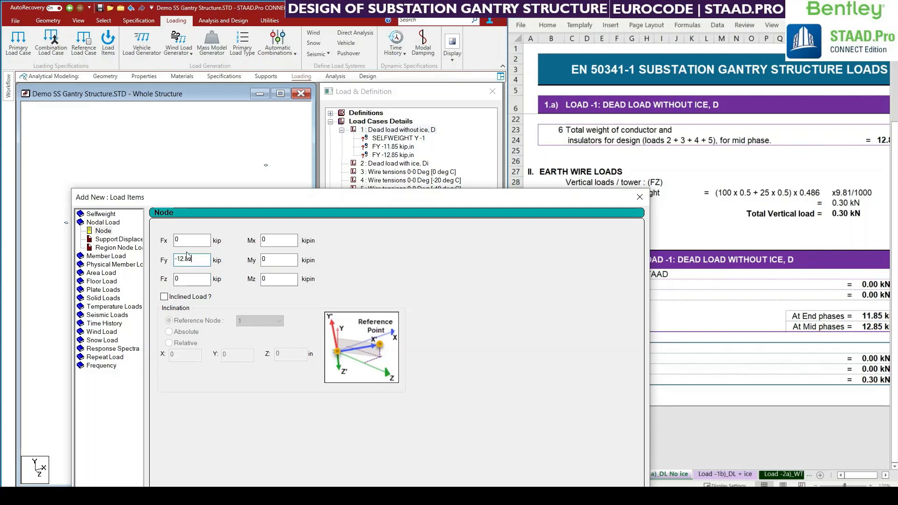
Add the tower's vertical nodal load with Fy -0.3 to load case 1 and finish entering load items.
drag(217, 201, 183, 181)
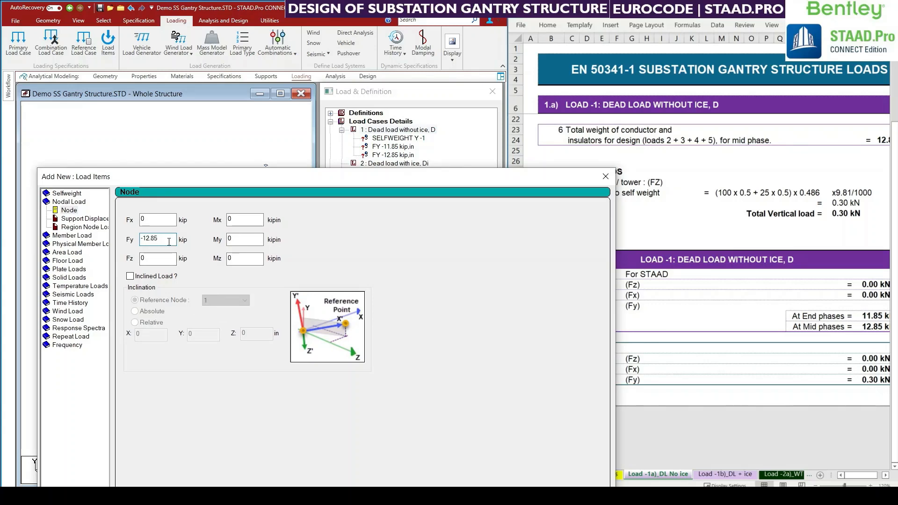
drag(171, 239, 146, 239)
text(0.3)
key(Return)
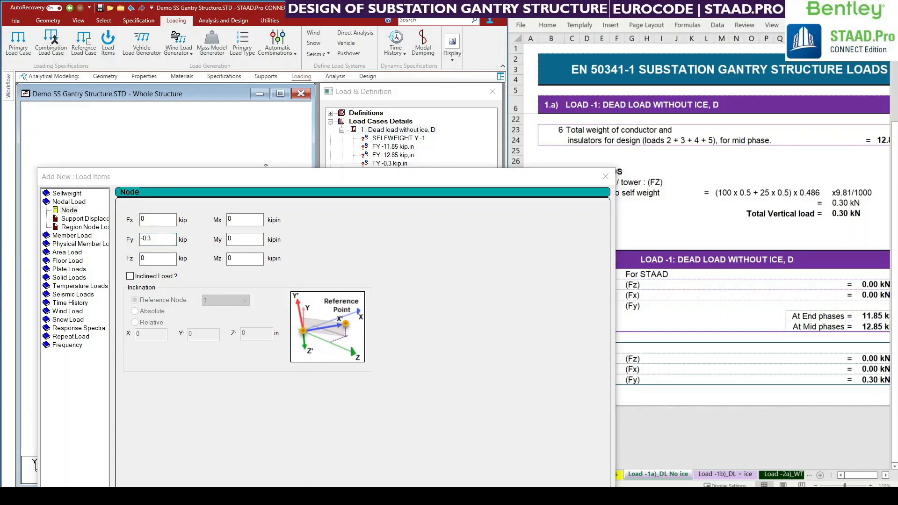
click(605, 176)
Check the force units of the end-phase nodal load (Fy -11.85) in load case 1.
click(393, 146)
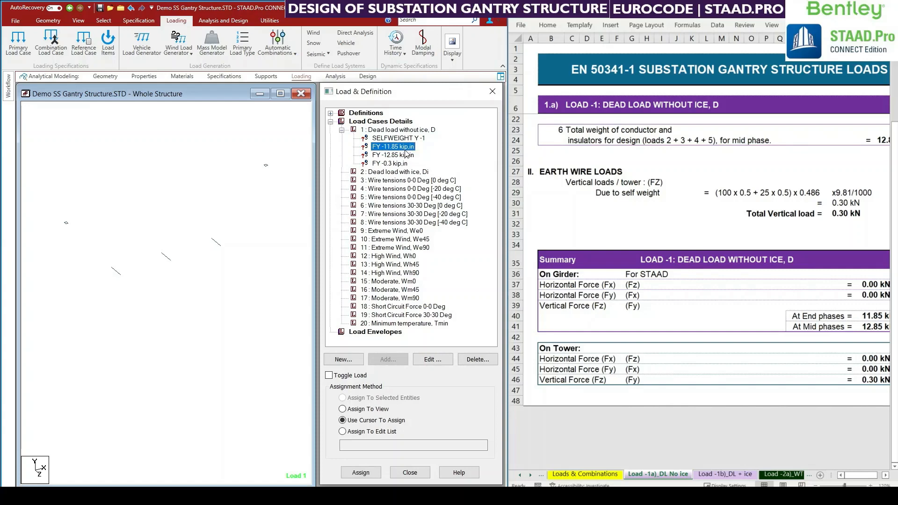
double_click(405, 149)
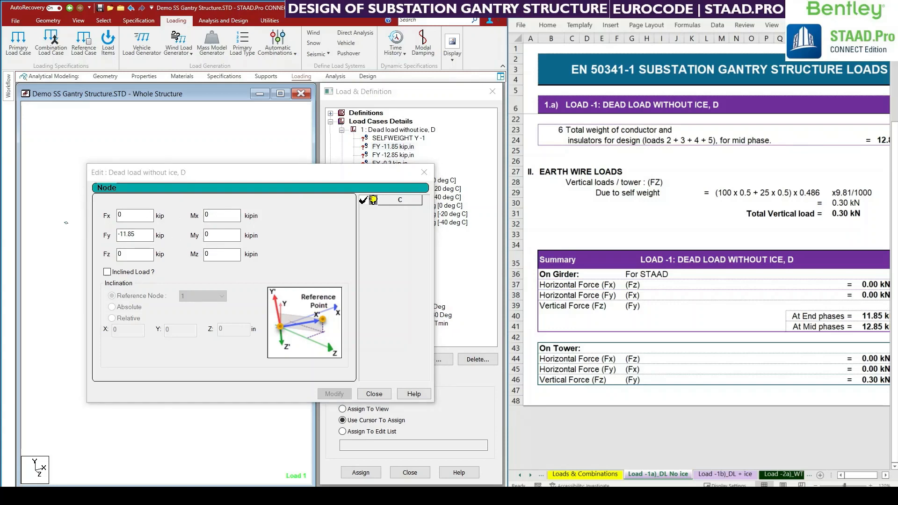
click(424, 172)
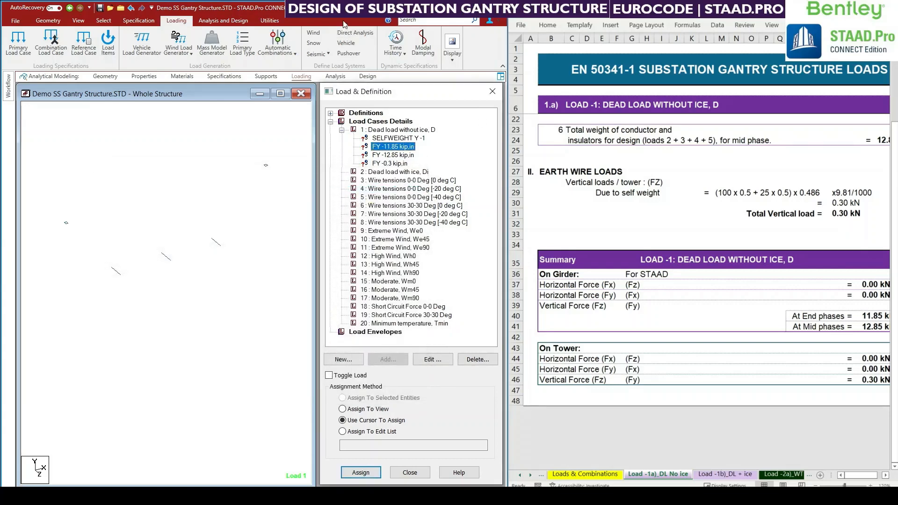
Change the model's input units to metric, with Meter for length and KiloNewton for force.
click(344, 12)
double_click(344, 12)
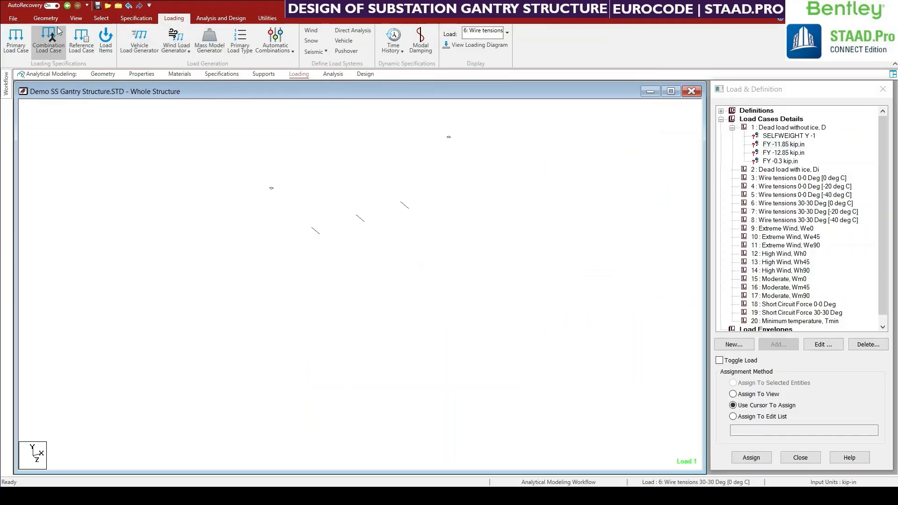
click(75, 18)
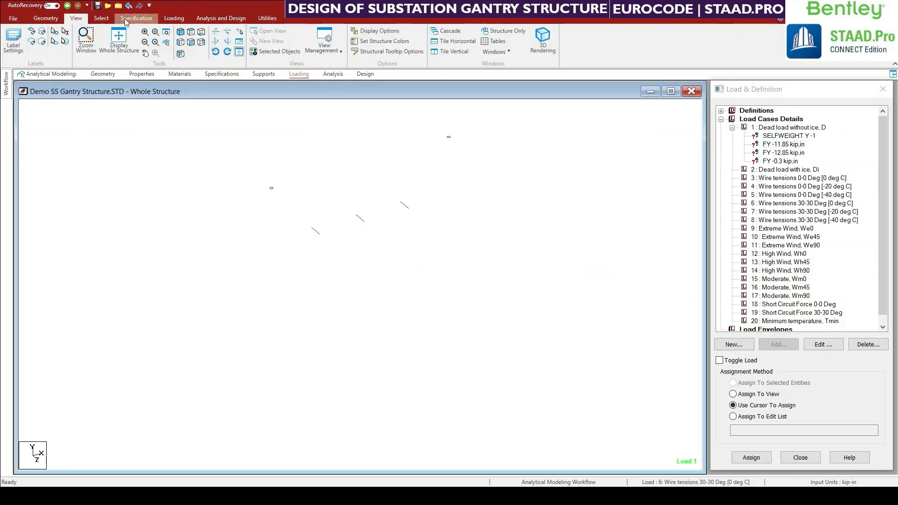
click(143, 73)
click(46, 18)
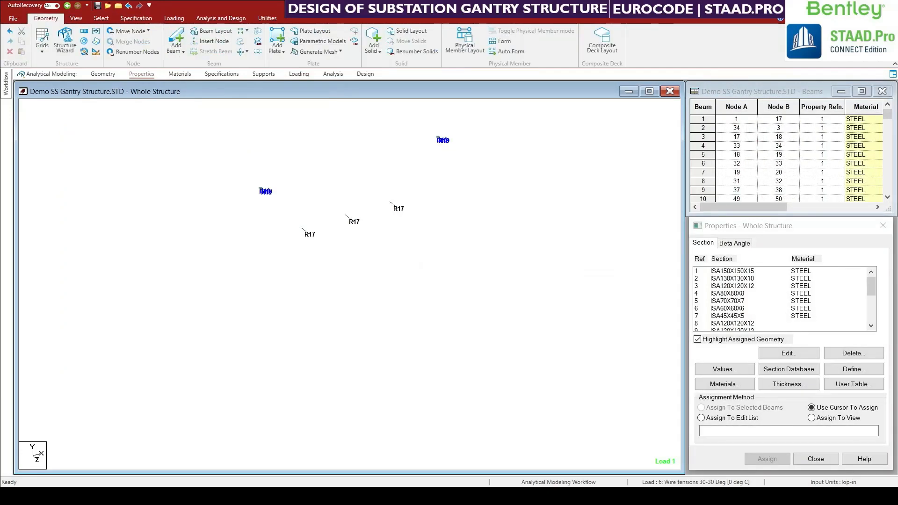
click(96, 52)
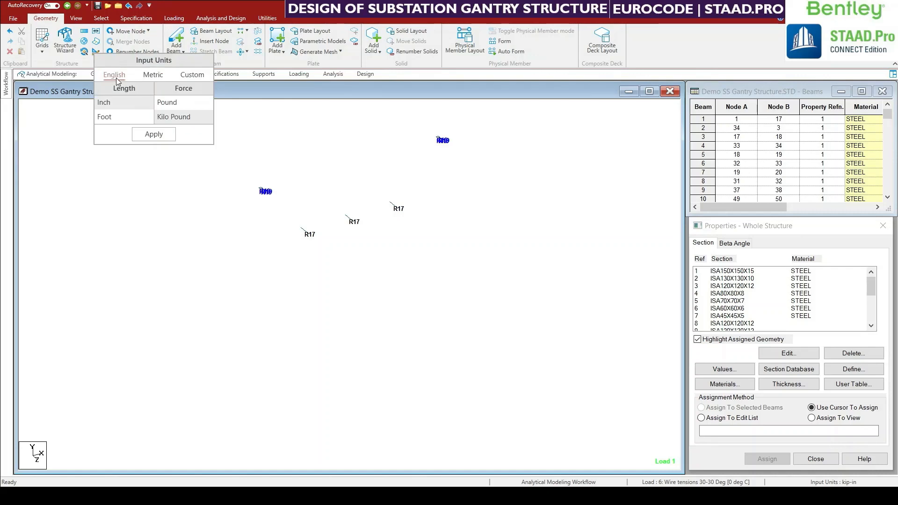
click(151, 76)
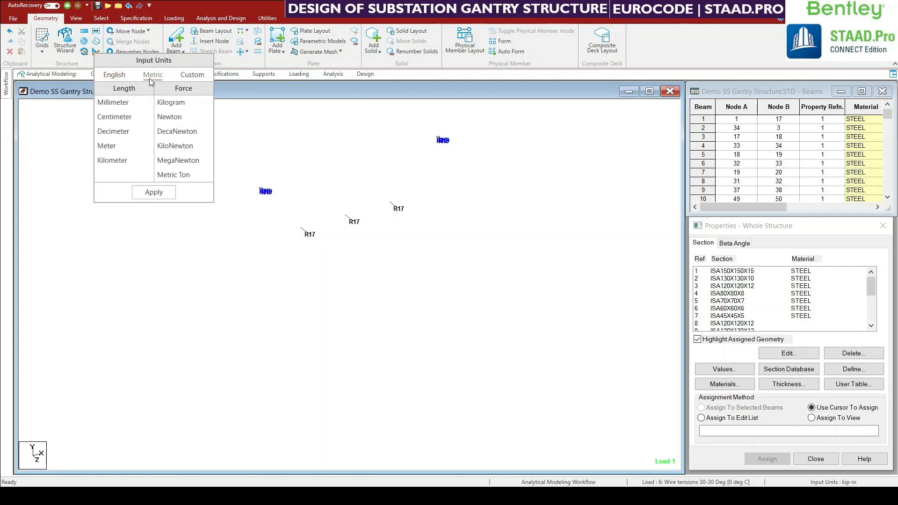
click(118, 146)
click(171, 146)
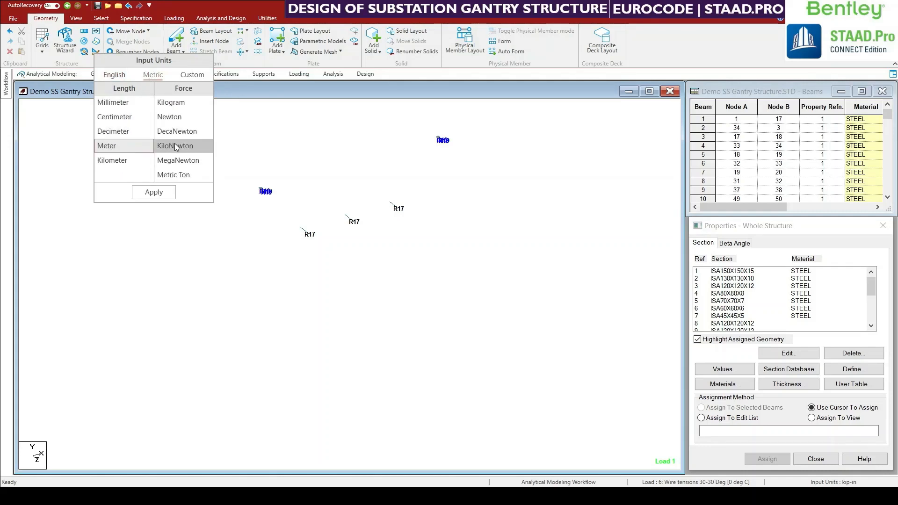
click(164, 192)
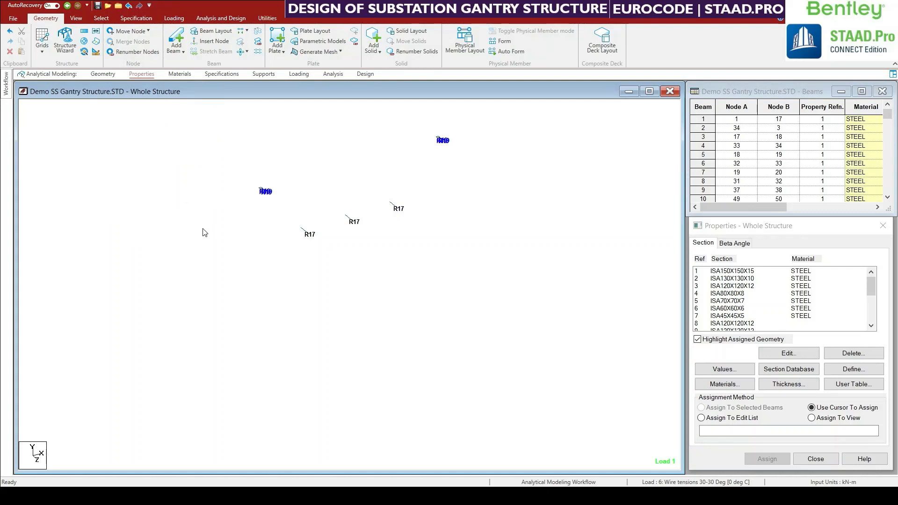
Review the nodal loads of load case 1 in kN and inspect the end-phase load's definition.
click(173, 18)
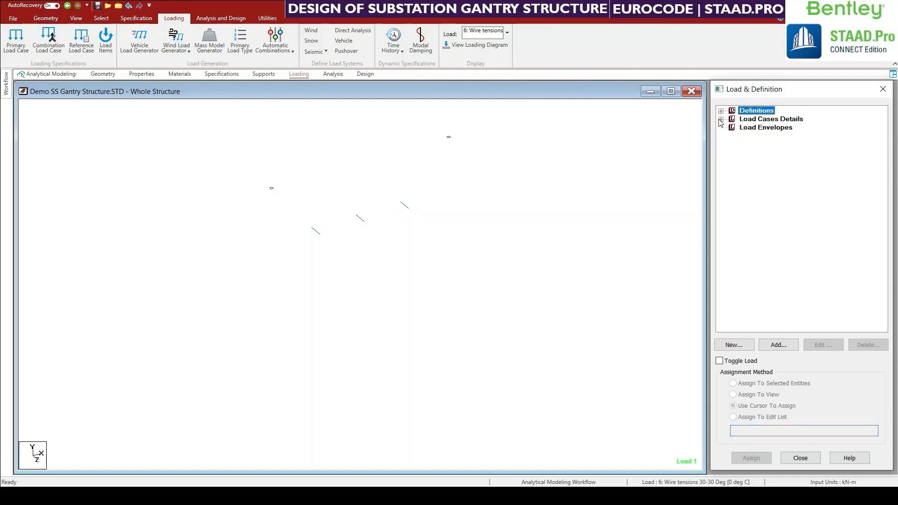
click(720, 119)
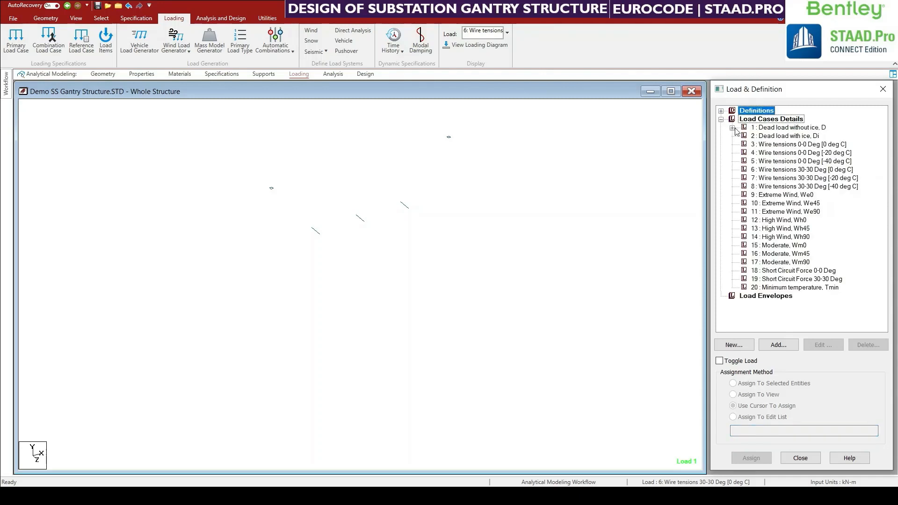
click(732, 129)
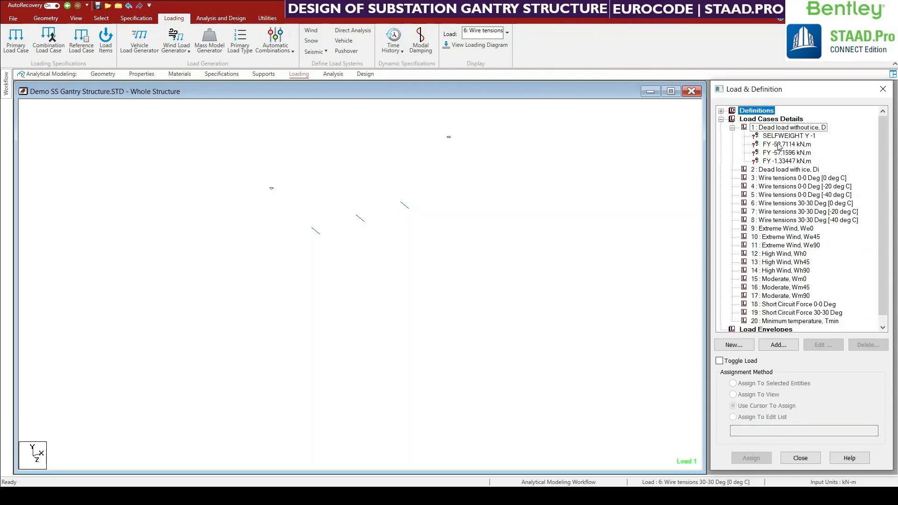
double_click(793, 146)
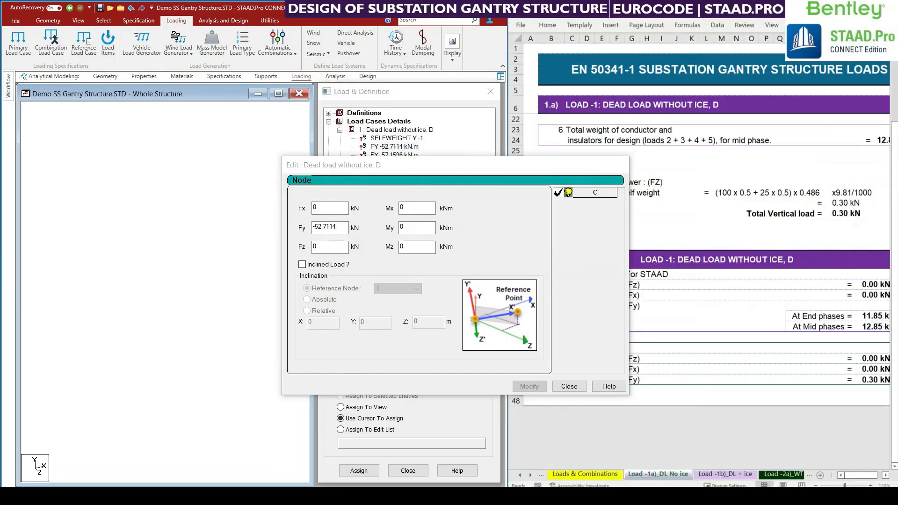
key(Escape)
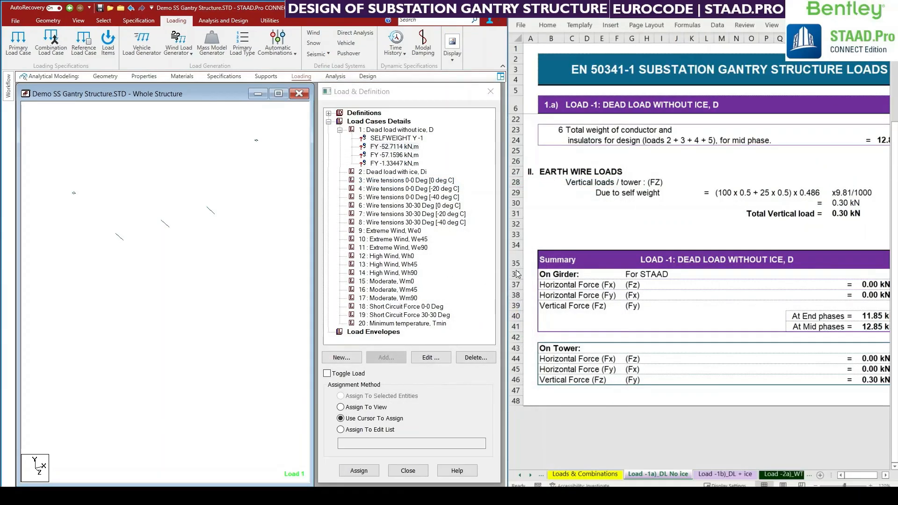
Set Fy of the end-phase nodal load in load case 1, dead load without ice, to -11.82 kN.
double_click(405, 148)
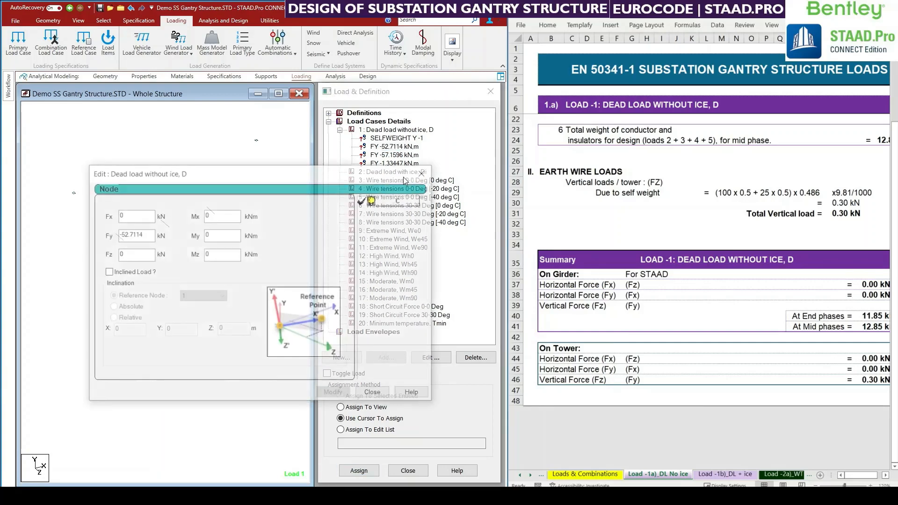
double_click(132, 234)
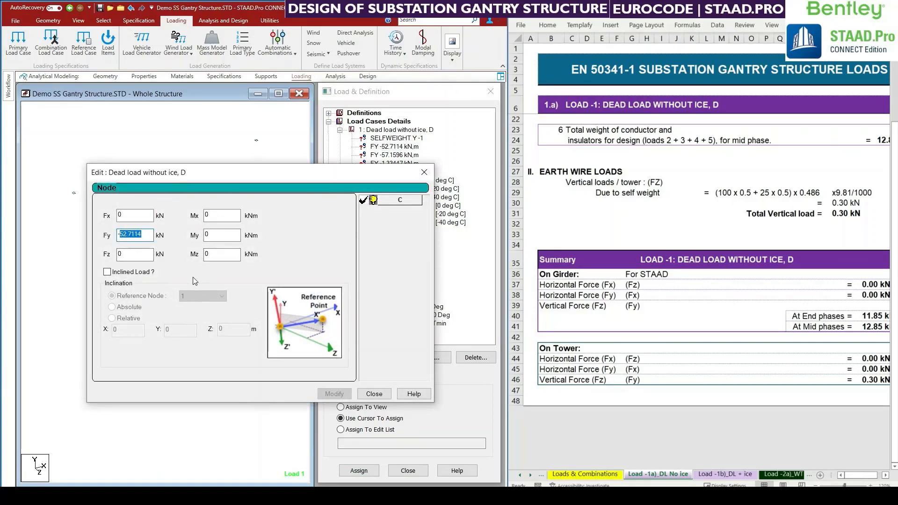
text(11.82)
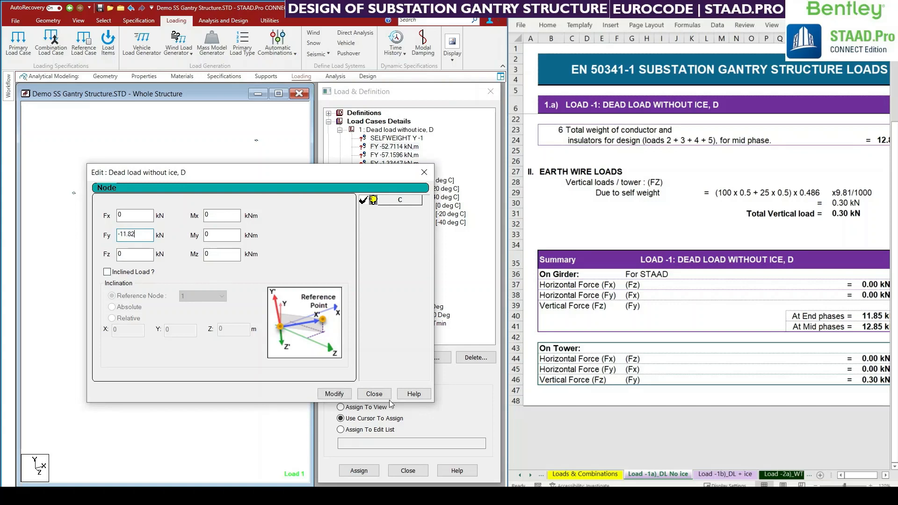
click(334, 393)
drag(279, 220, 267, 234)
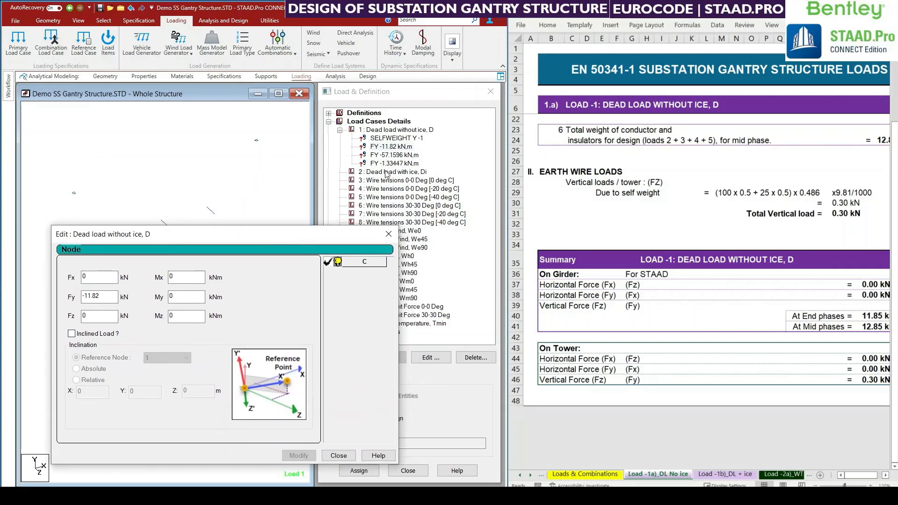
Set Fy of the mid-phase nodal load in load case 1 to -12.85 kN.
double_click(391, 156)
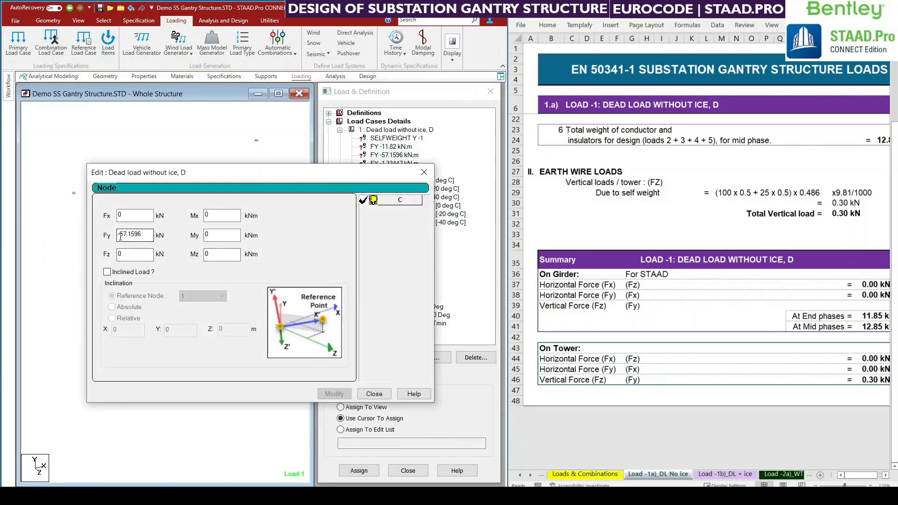
double_click(131, 237)
text(12)
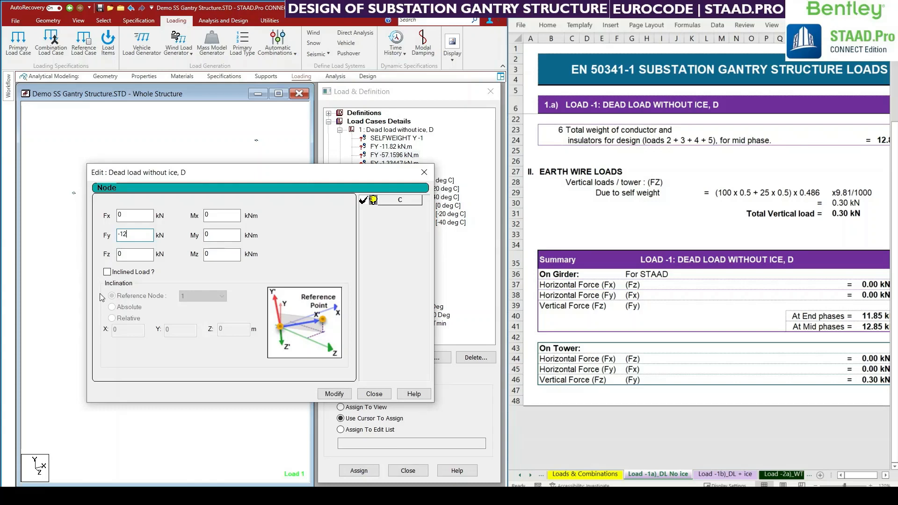
text(.85)
key(Return)
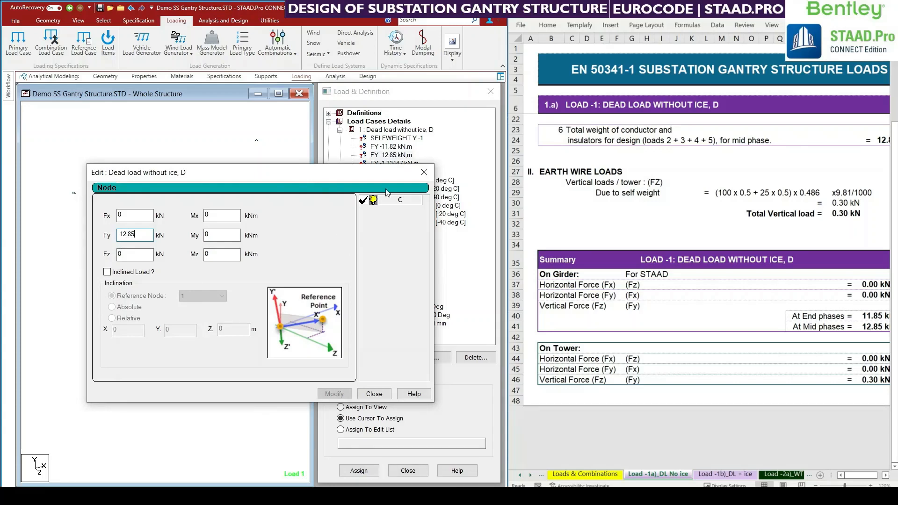
Set Fy of the tower's nodal load in load case 1 to -0.3 kN and finish editing.
double_click(392, 163)
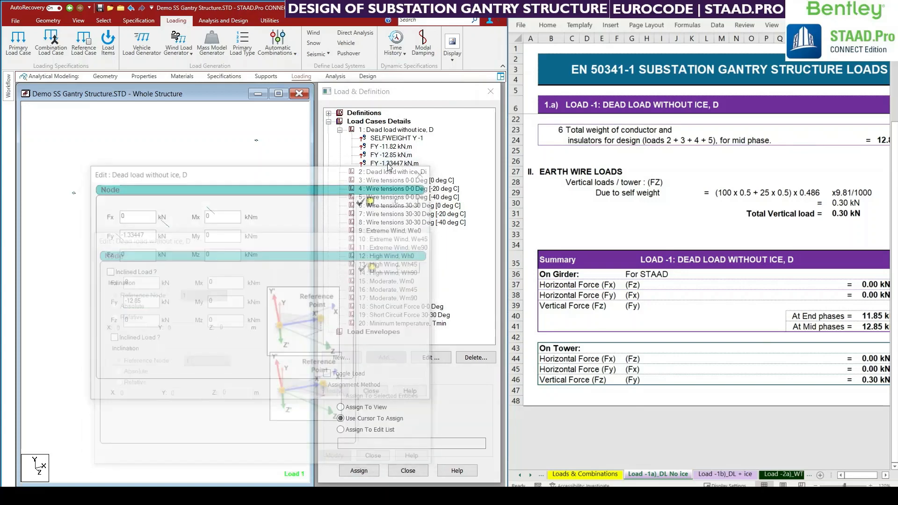
double_click(123, 242)
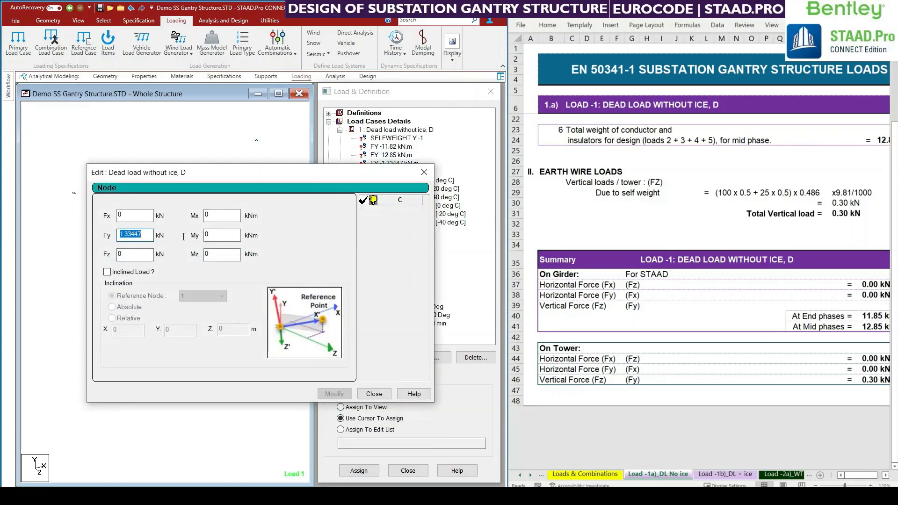
text(0.3)
click(373, 393)
Bring up the Load -1b) DL + ice sheet in Excel to read the forces for load case 2.
click(391, 171)
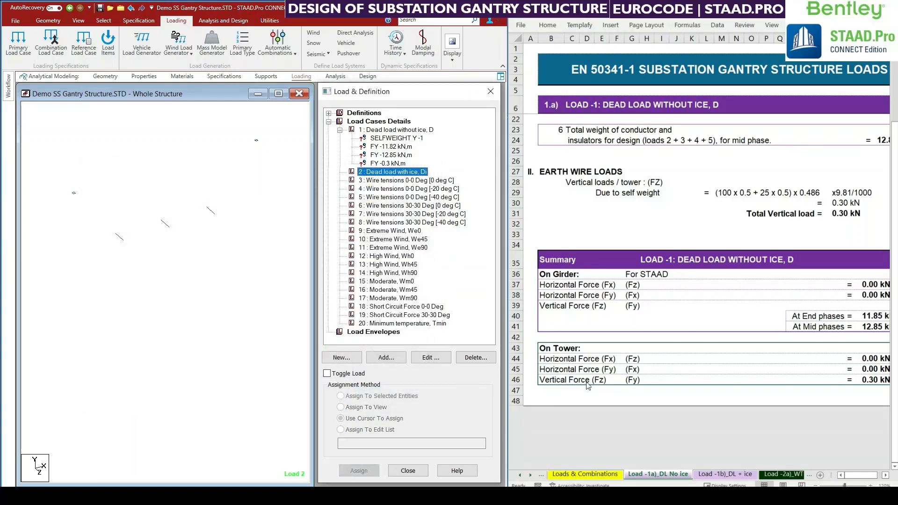
click(714, 473)
click(713, 473)
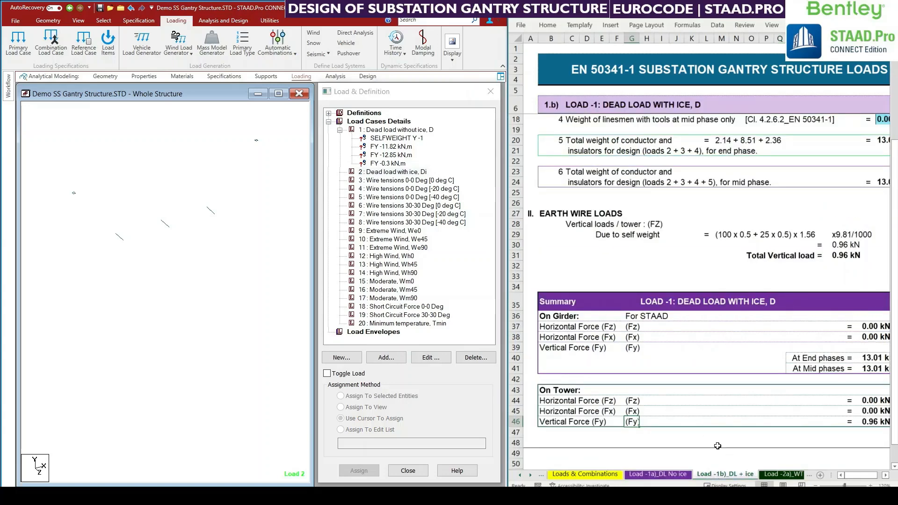
Add a selfweight load in the Y direction with factor -1.2 to load case 2, dead load with ice.
double_click(384, 171)
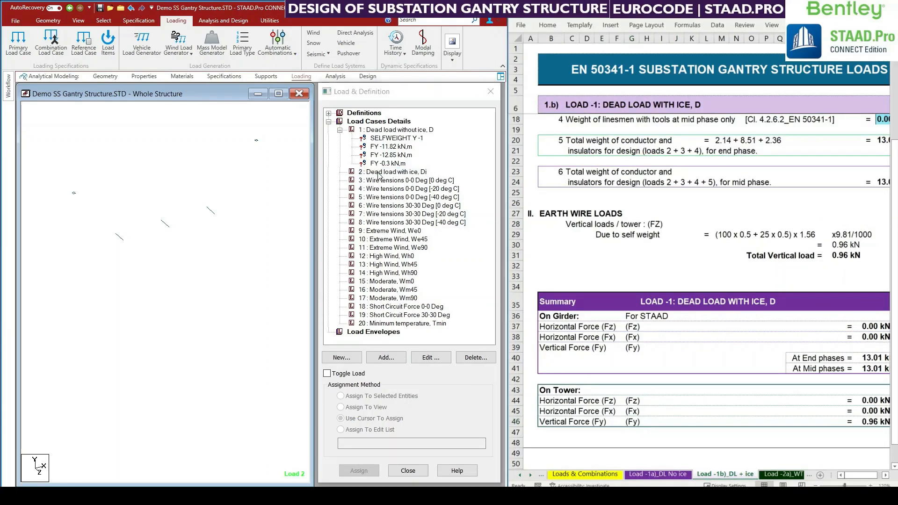
click(418, 196)
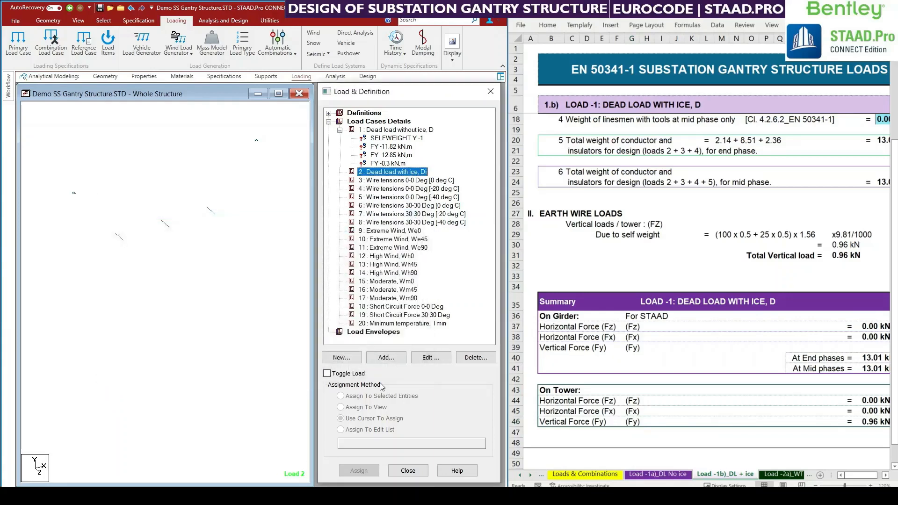
click(379, 362)
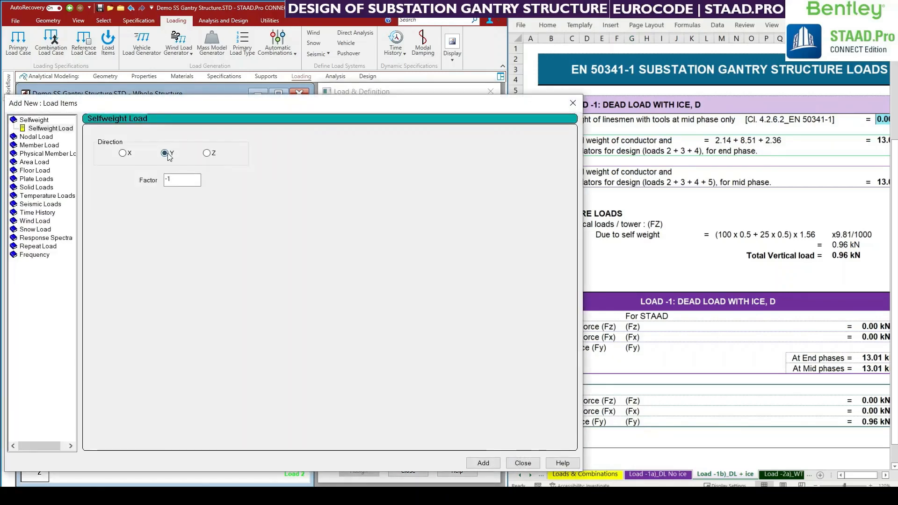
click(175, 181)
text(.2)
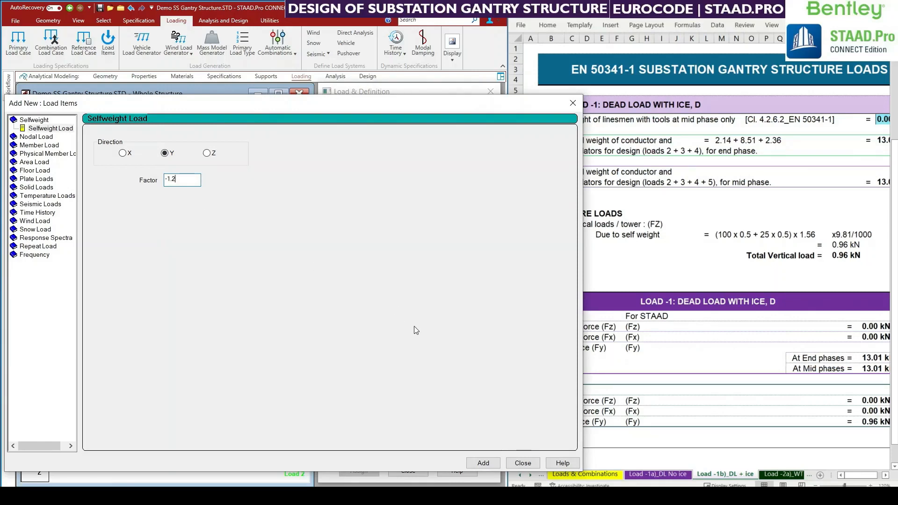
click(478, 460)
click(523, 462)
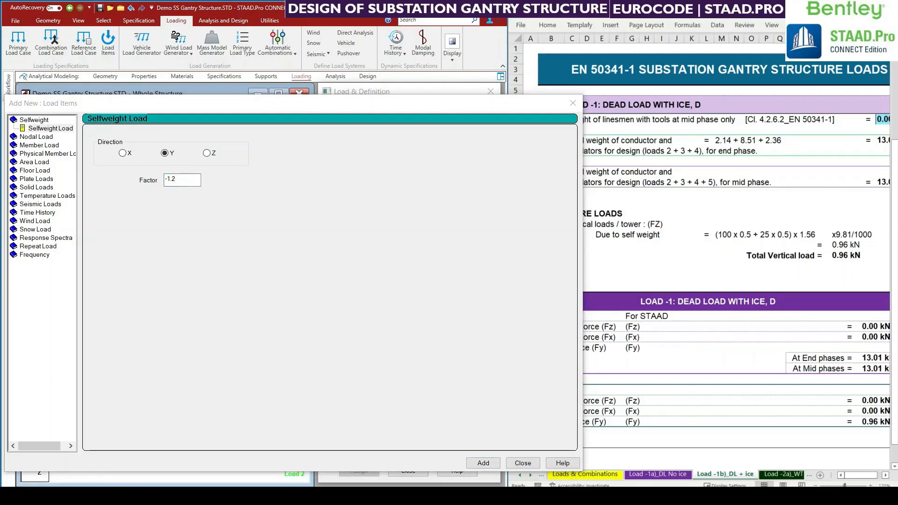
click(470, 464)
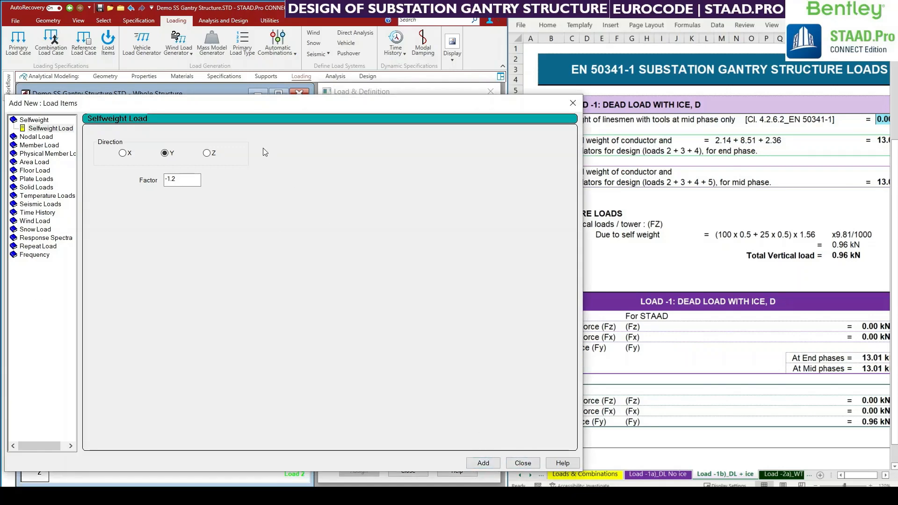
drag(255, 107, 243, 275)
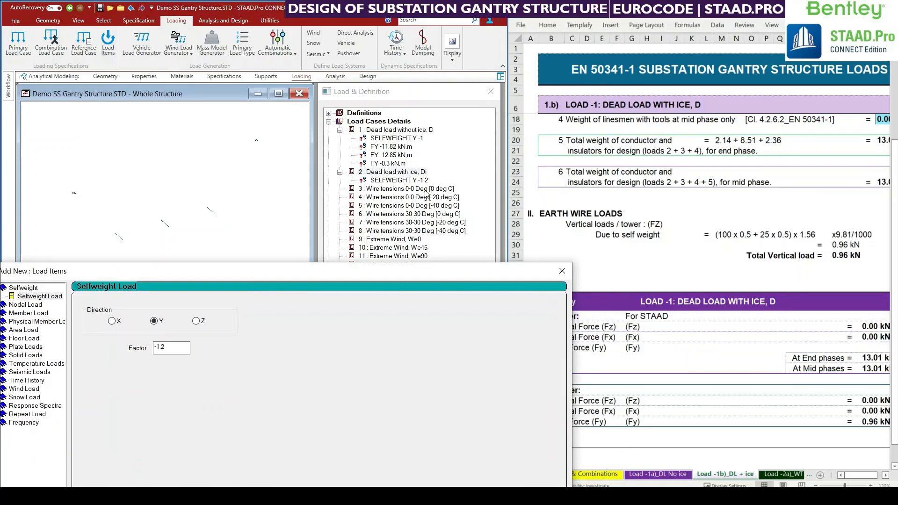
Add the girder's vertical nodal load with Fy -13.01 kN to load case 2.
click(37, 307)
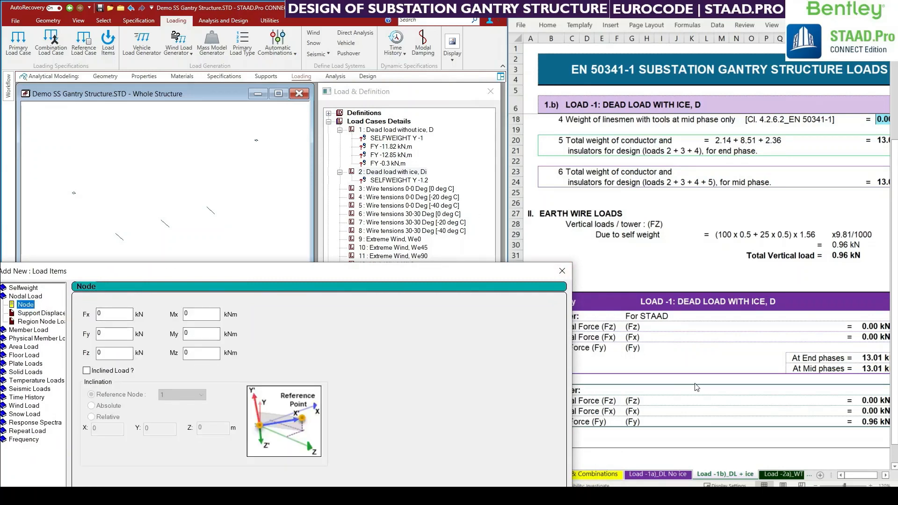
click(115, 334)
text(-13.01)
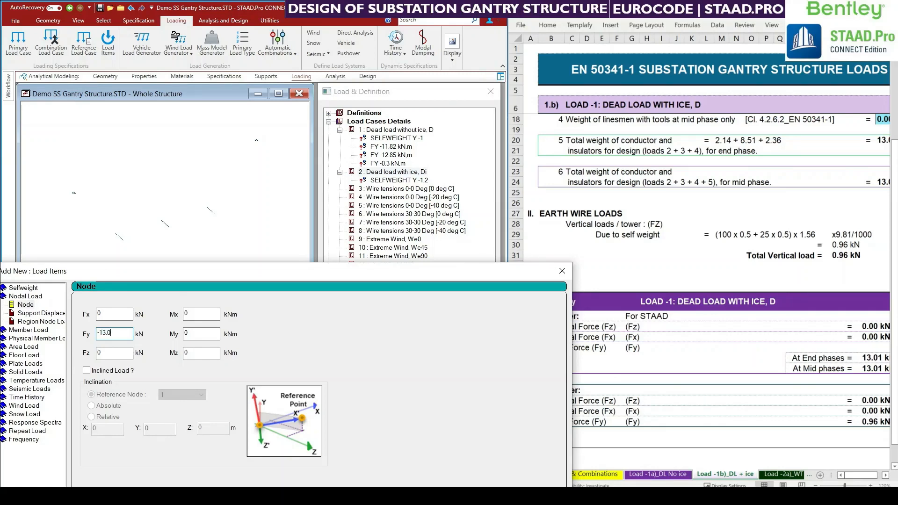
key(Return)
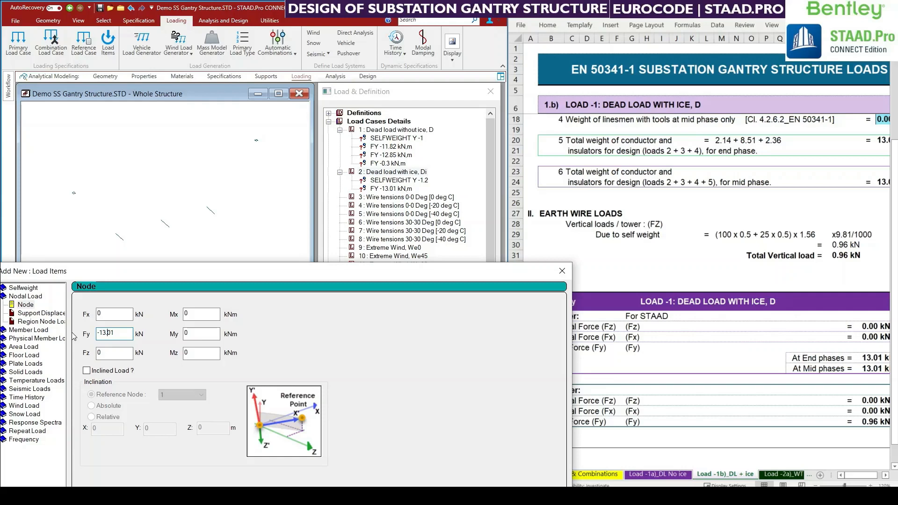
Add the tower's vertical nodal load with Fy -0.96 kN to load case 2 and finish entering load items.
key(shift+Left)
key(shift+Left)
key(shift+Left)
key(shift+Left)
key(shift+Left)
key(shift+Left)
text(-0.96)
key(Return)
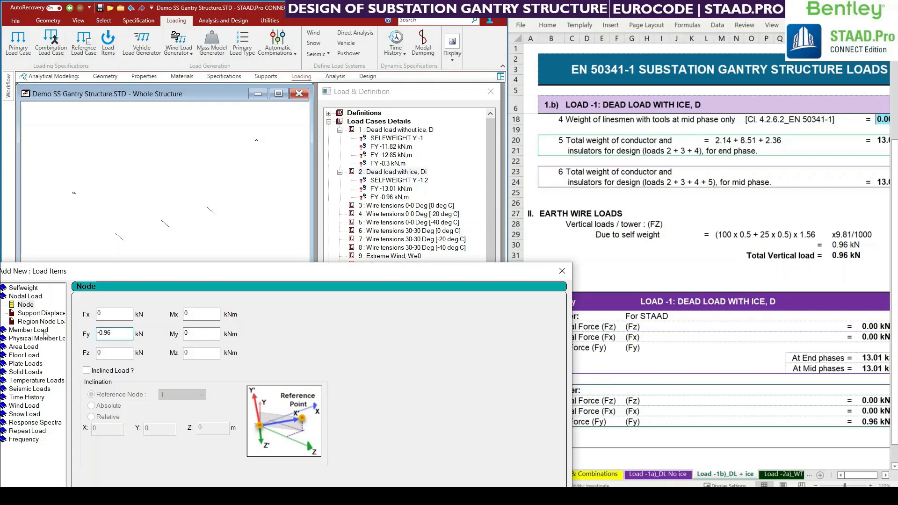
click(561, 271)
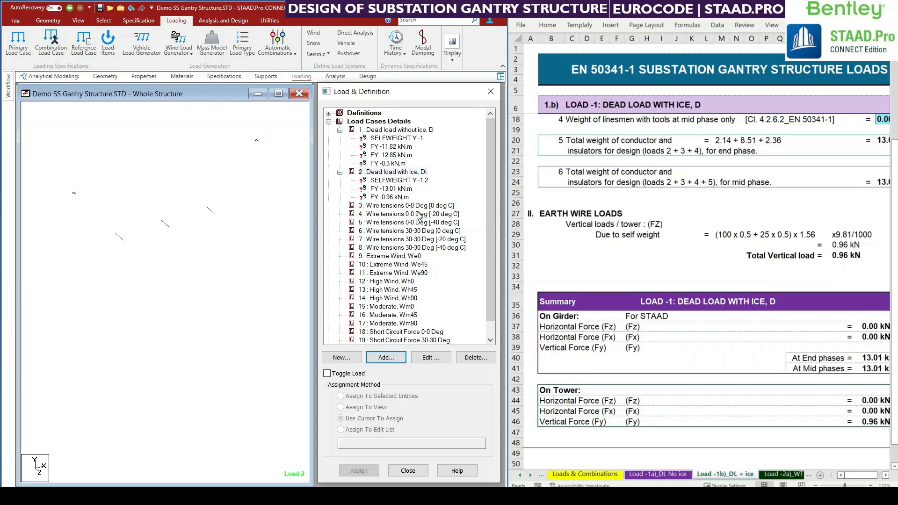
Bring up the Load -2a) WT 0-0 (0 C) sheet in Excel and examine the girder and tower forces for load case 3.
click(393, 207)
scroll(412, 226, down, 1)
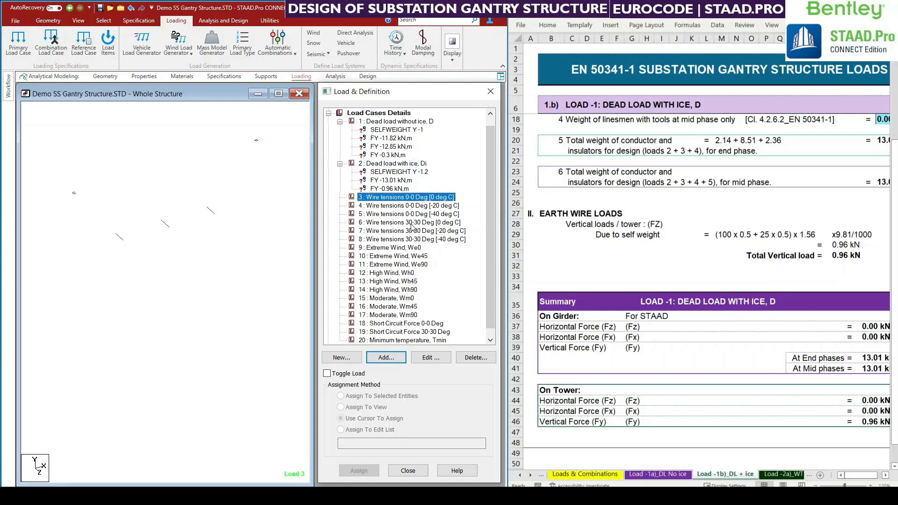
click(778, 473)
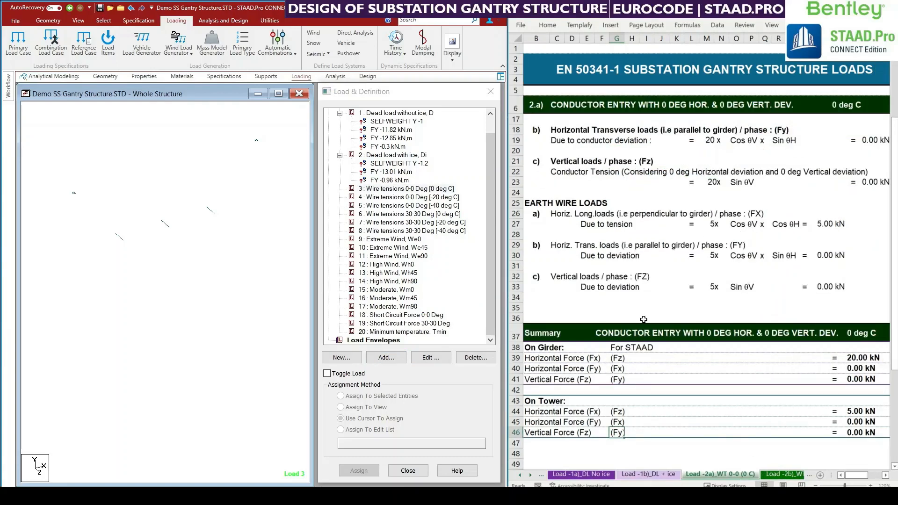
click(646, 318)
click(406, 189)
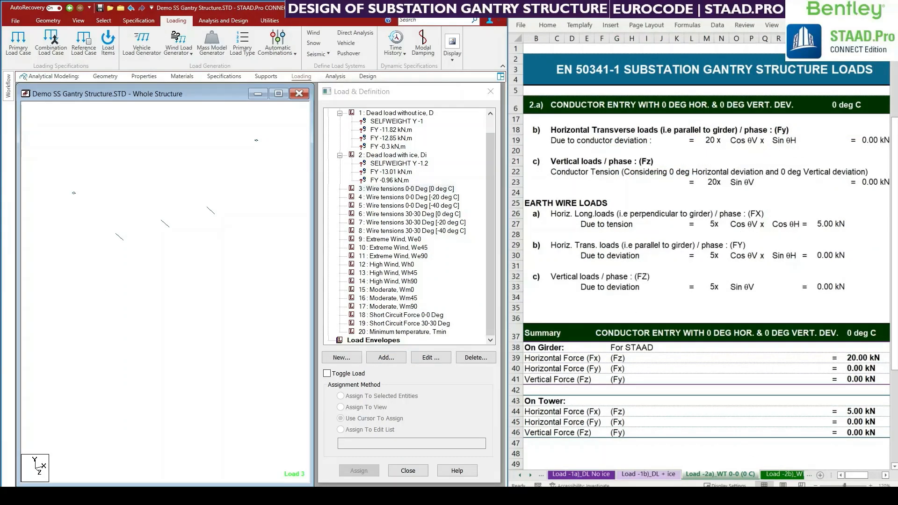
click(631, 379)
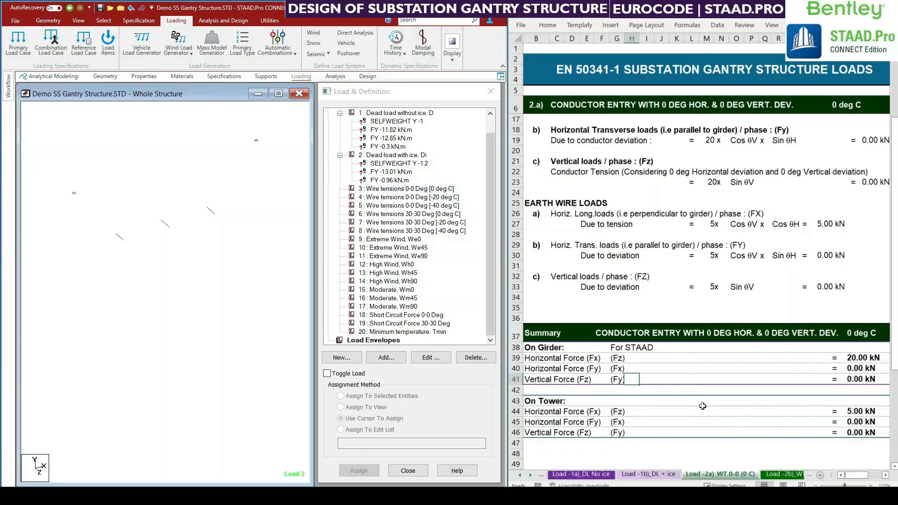
click(722, 412)
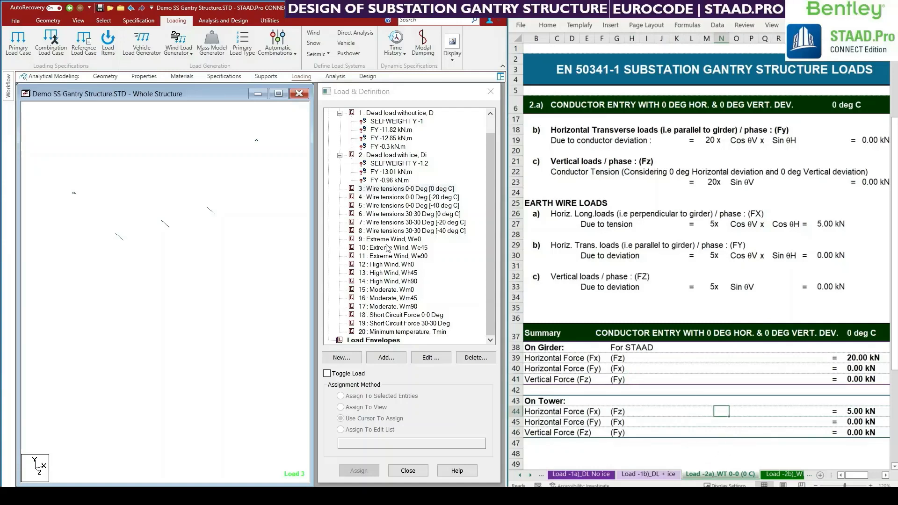
Add the girder's horizontal nodal load with Fz 20 kN to load case 3, wire tensions 0-0 Deg [0 deg C].
click(397, 190)
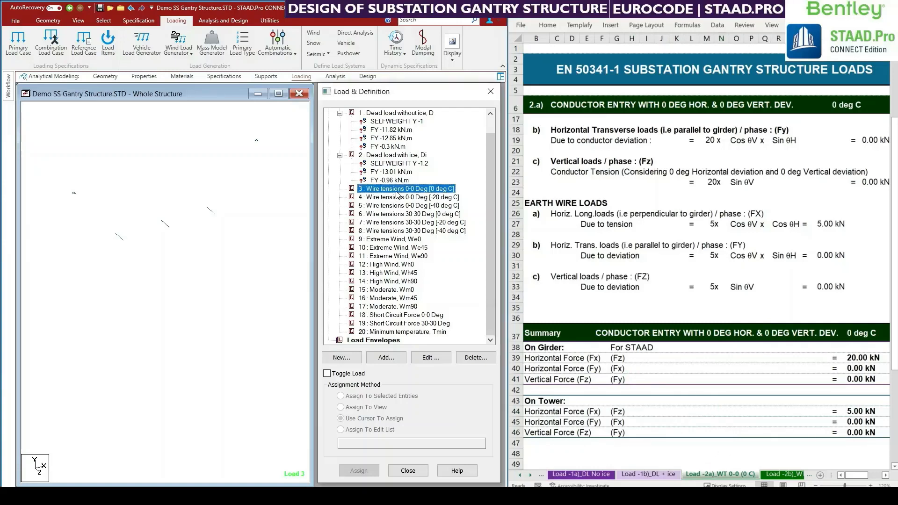
click(369, 359)
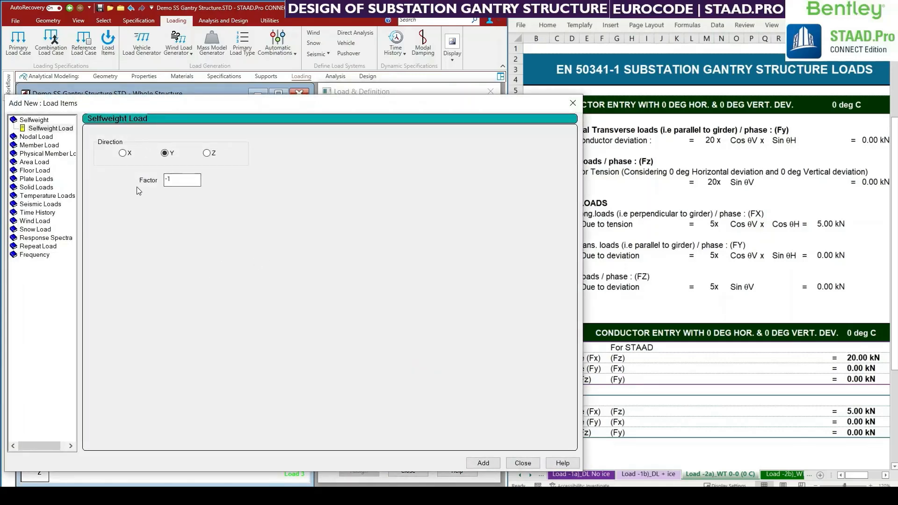
click(36, 138)
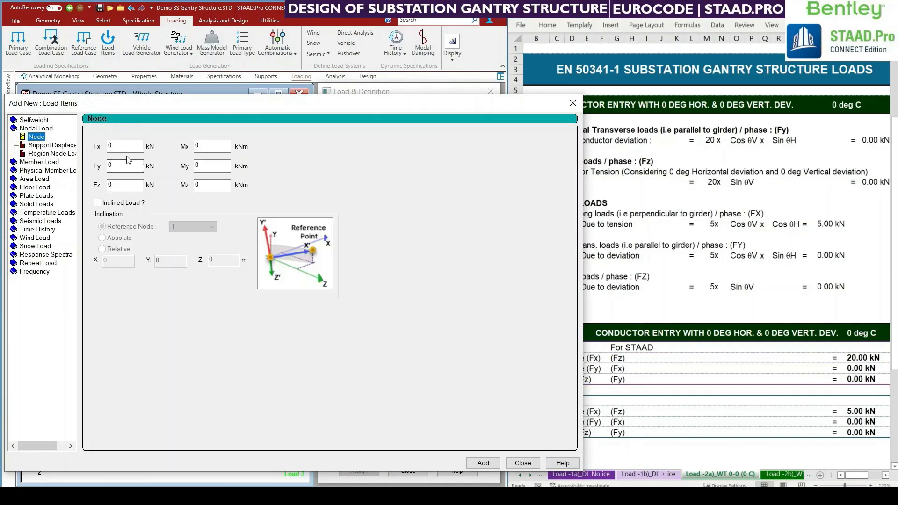
click(112, 185)
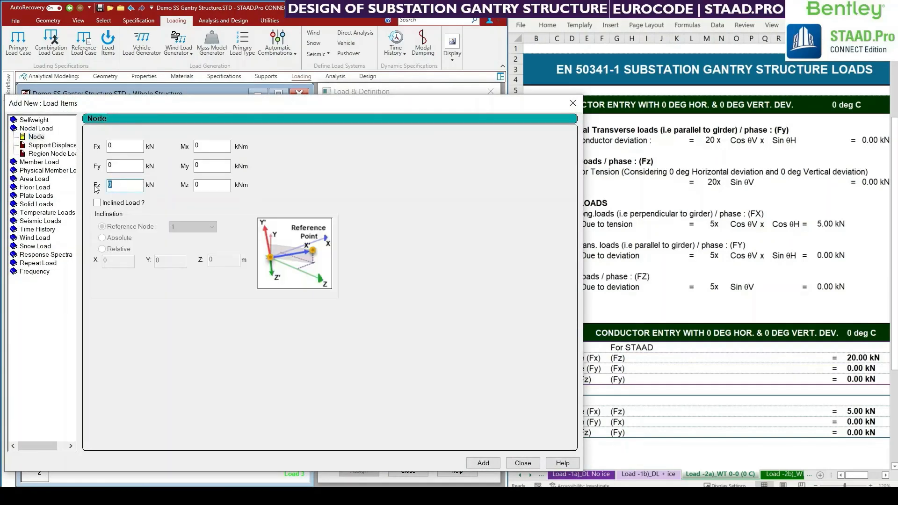
text(20)
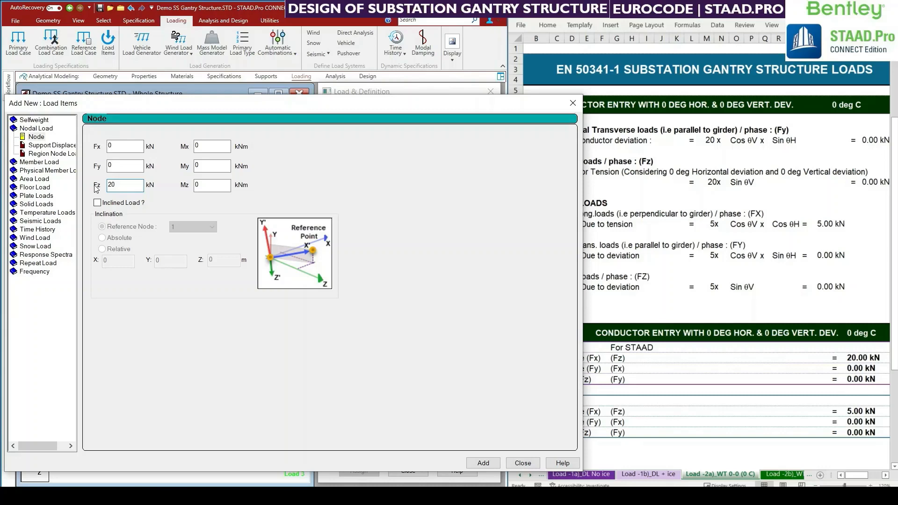
Add the tower's horizontal nodal load with Fz 5 kN to load case 3 and finish entering load items.
drag(116, 185, 103, 186)
text(5)
drag(255, 106, 306, 287)
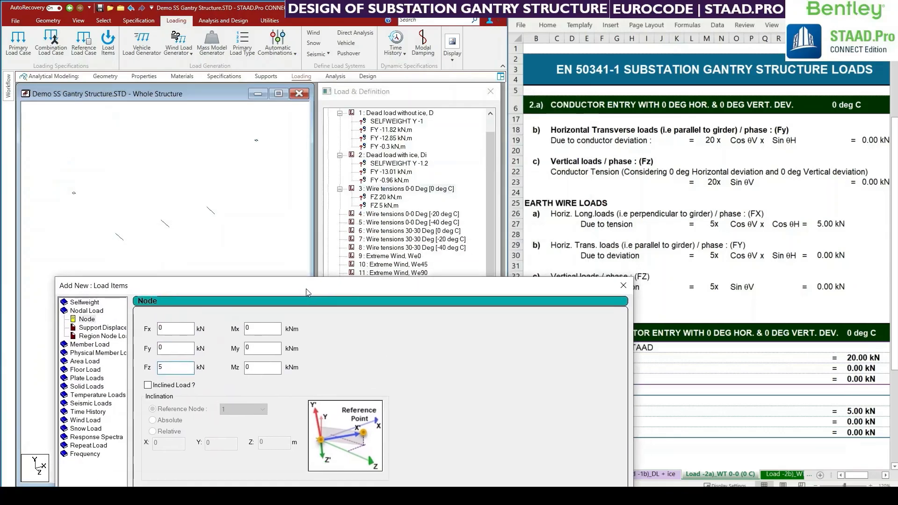
click(628, 283)
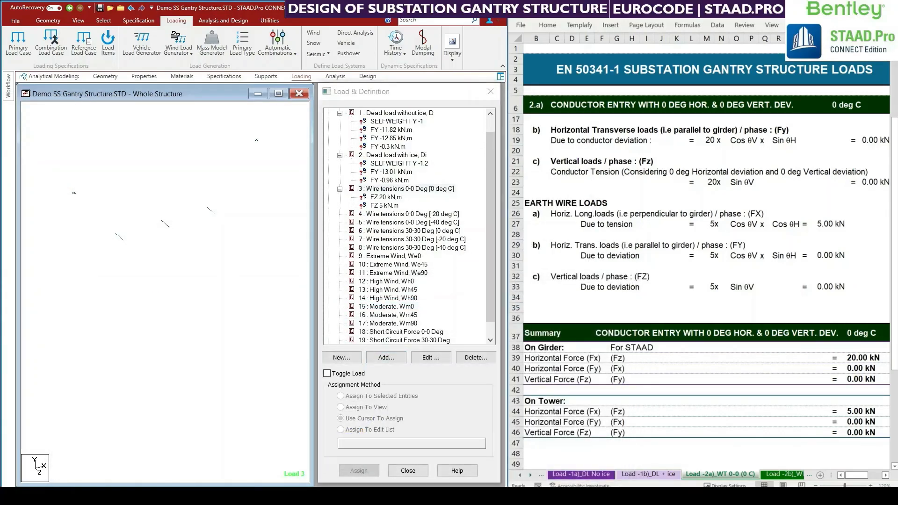
Following the Load -2b) WT 0-0 (-20) sheet, add nodal loads to load case 4 with Fz 30 kN for the girder and 10 kN for the tower.
key(ctrl+Page_Down)
click(379, 216)
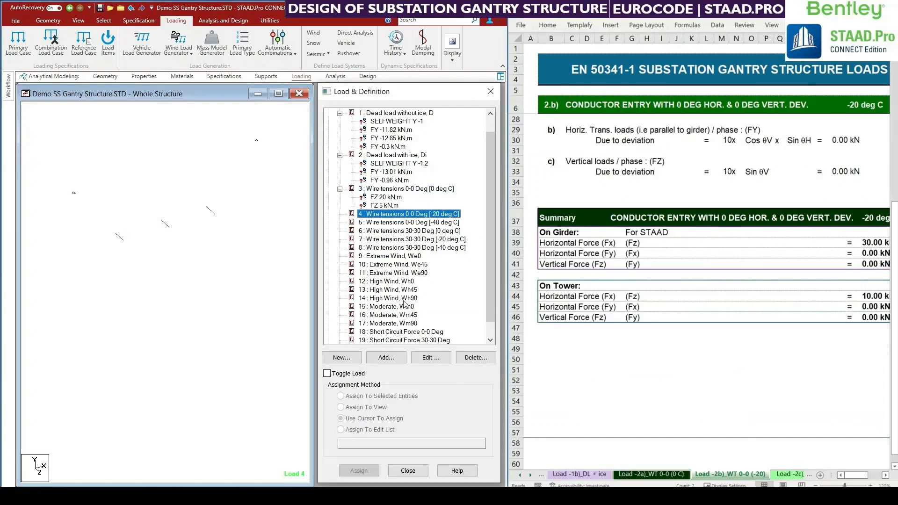
click(388, 358)
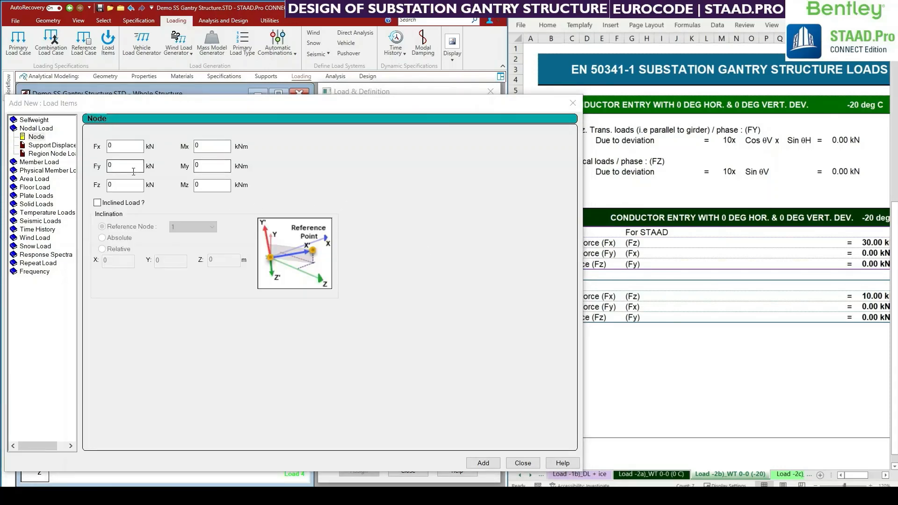
drag(128, 187, 73, 182)
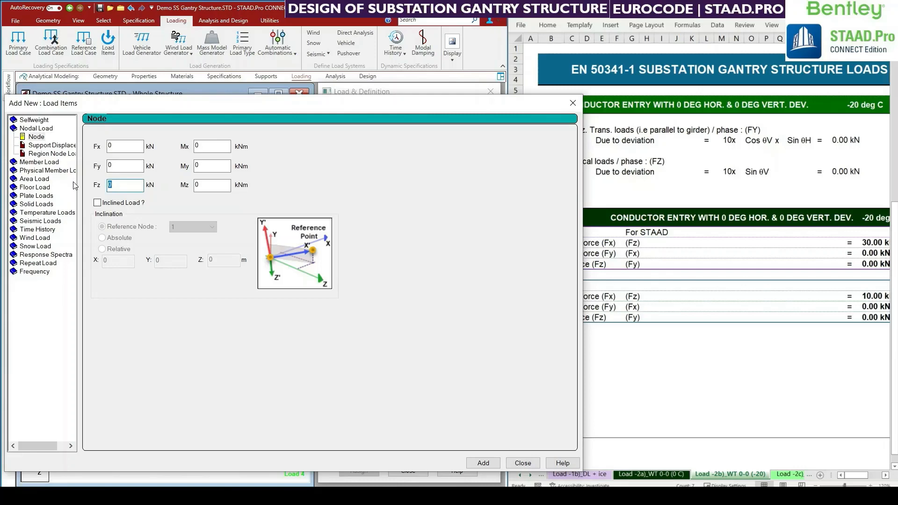
text(3010)
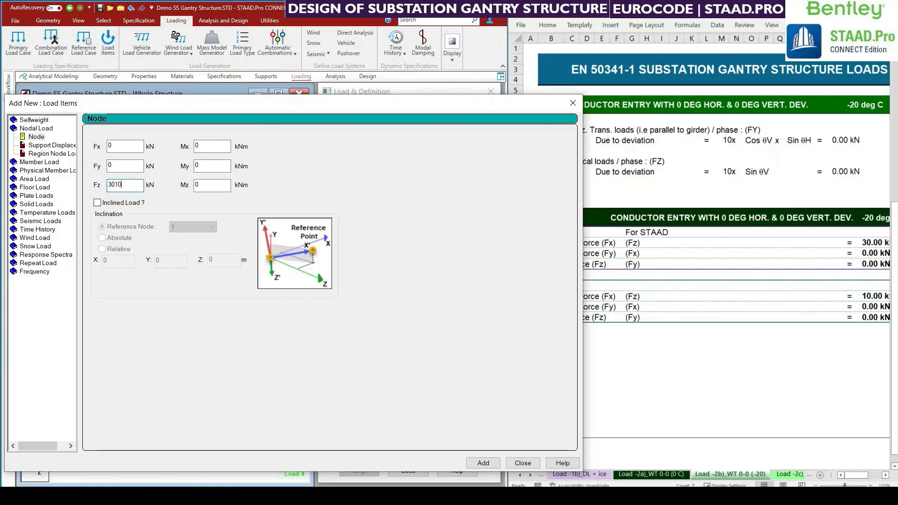
key(BackSpace)
key(BackSpace)
text(10)
drag(557, 110, 536, 293)
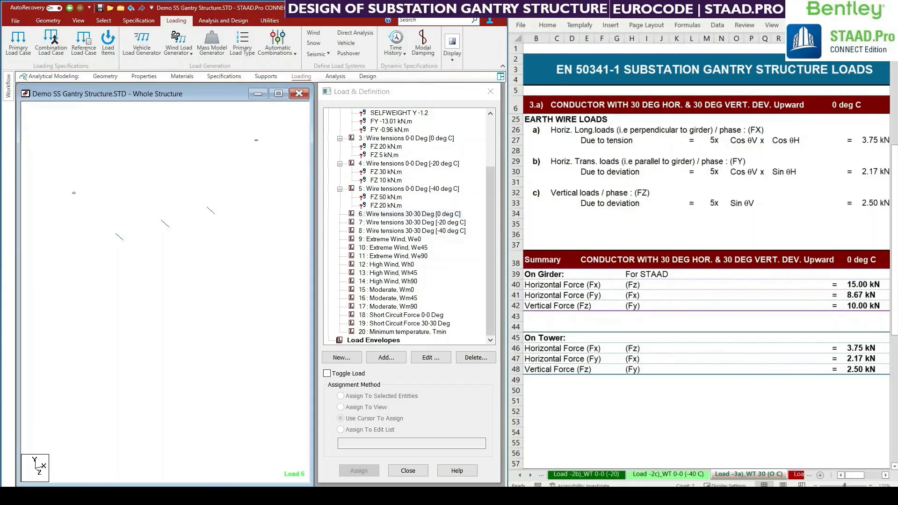
Start a girder nodal load for load case 6, wire tensions 30-30 Deg [0 deg C], and set Fz to 15 kN.
click(423, 215)
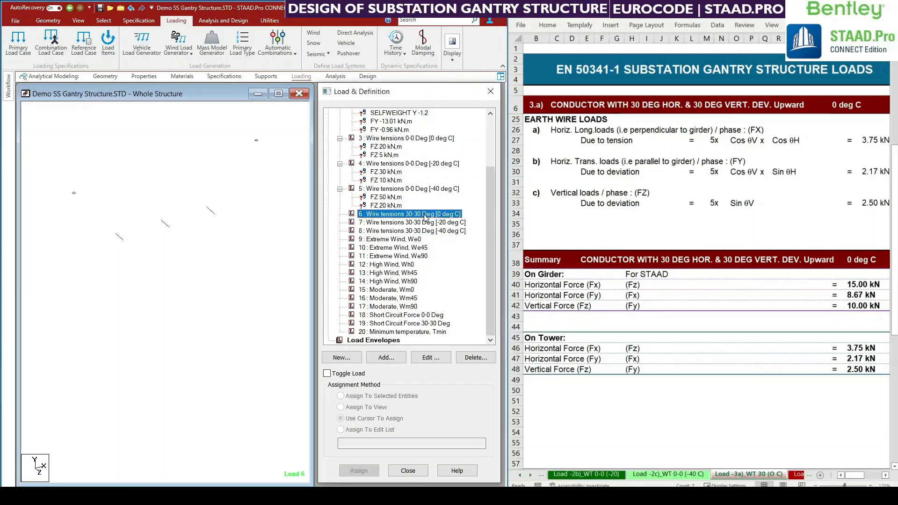
click(395, 357)
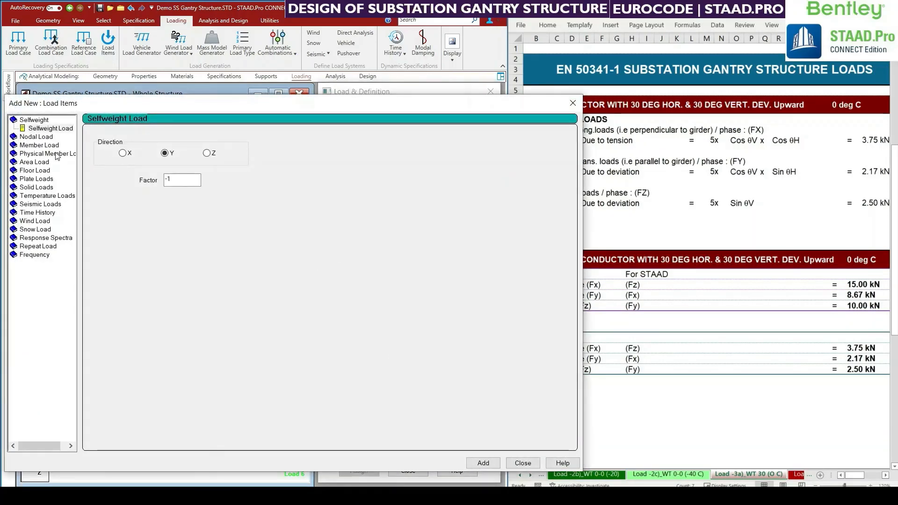
click(36, 137)
drag(124, 108, 169, 198)
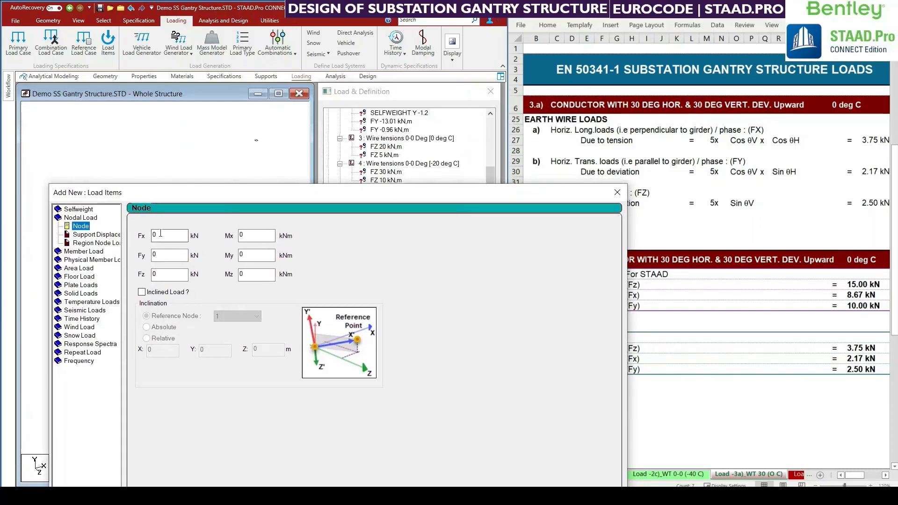
double_click(158, 235)
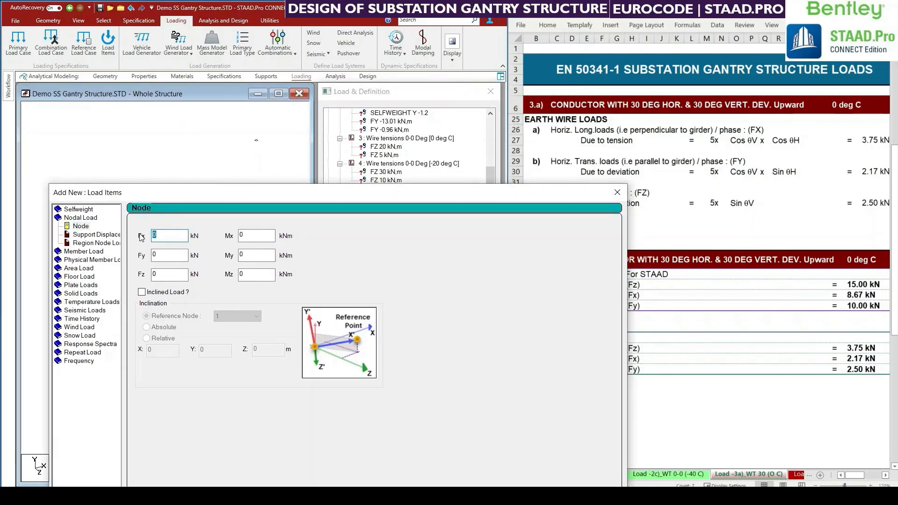
key(Tab)
key(Tab)
text(15)
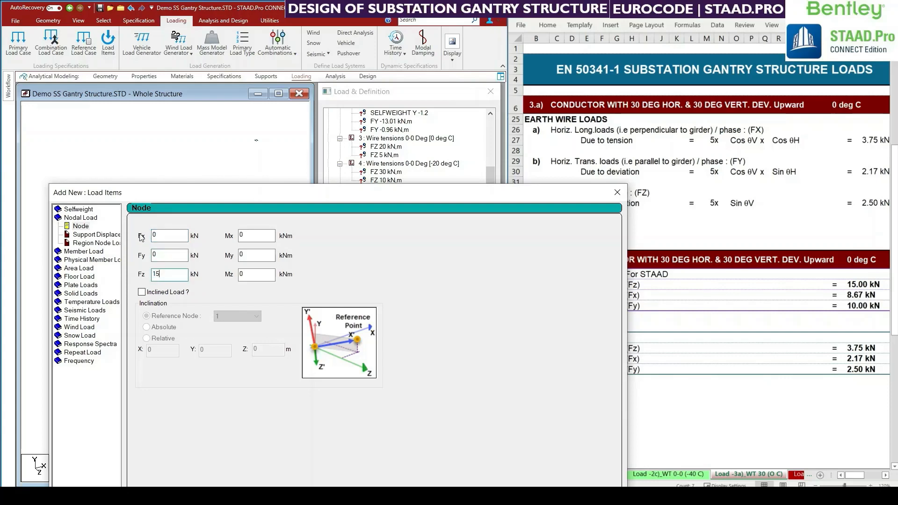
Complete the girder's nodal load with Fx 8.67 kN and Fy 10 kN and add it to load case 6.
key(shift+Tab)
key(shift+Tab)
text(8.67)
key(Tab)
text(10)
drag(169, 200, 154, 235)
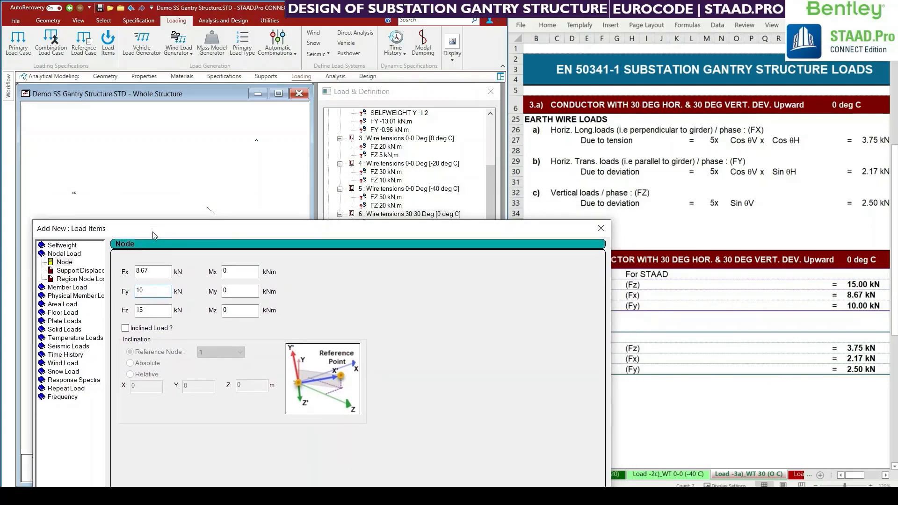
Add the tower's nodal load with Fx 2.17 kN, Fy 2.5 kN and Fz 3.75 kN to load case 6.
drag(155, 271, 125, 272)
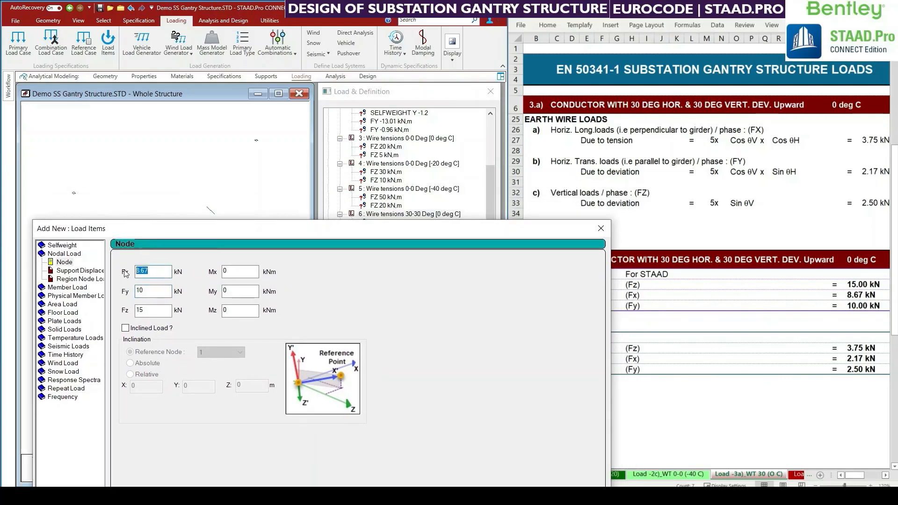
drag(148, 310, 128, 310)
text(3.75)
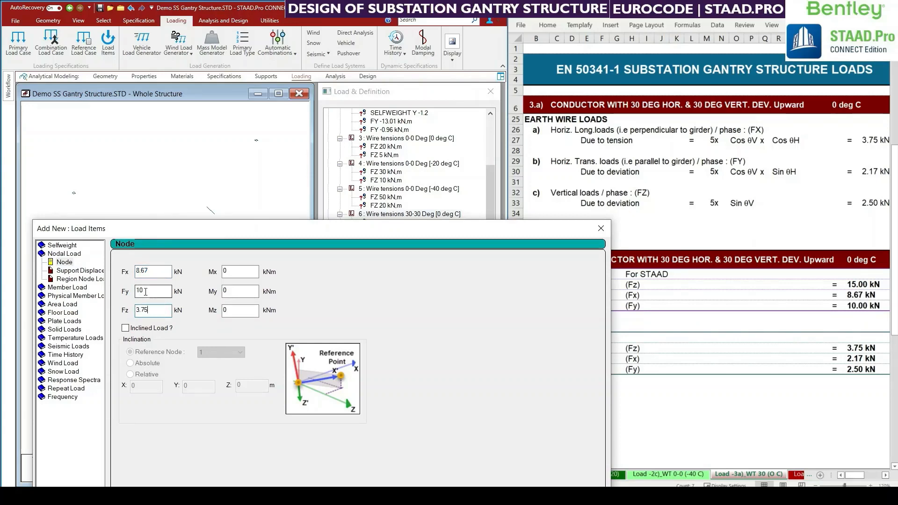
drag(154, 291, 131, 292)
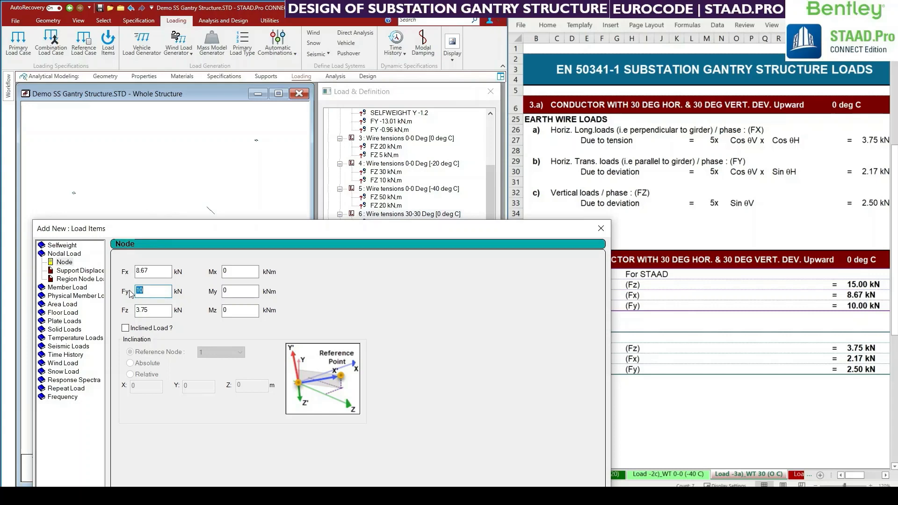
text(2.5)
drag(154, 270, 120, 270)
text(2.17)
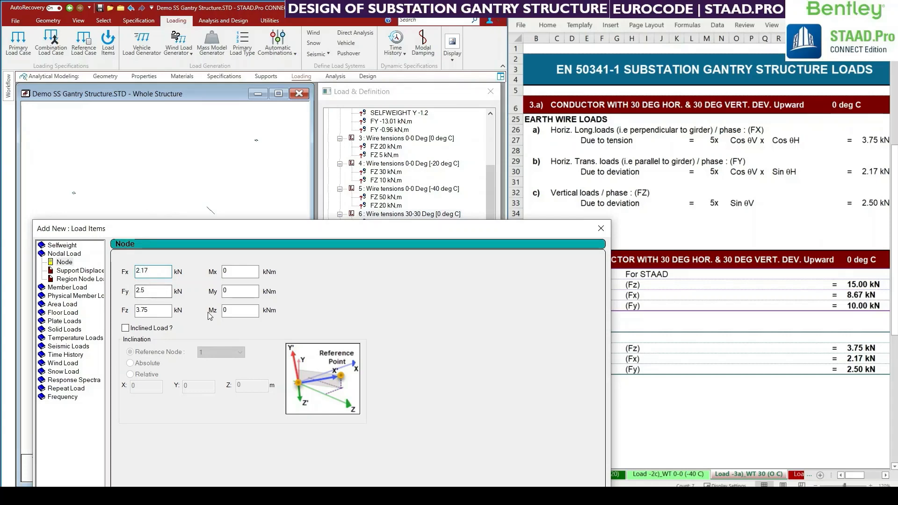
click(262, 495)
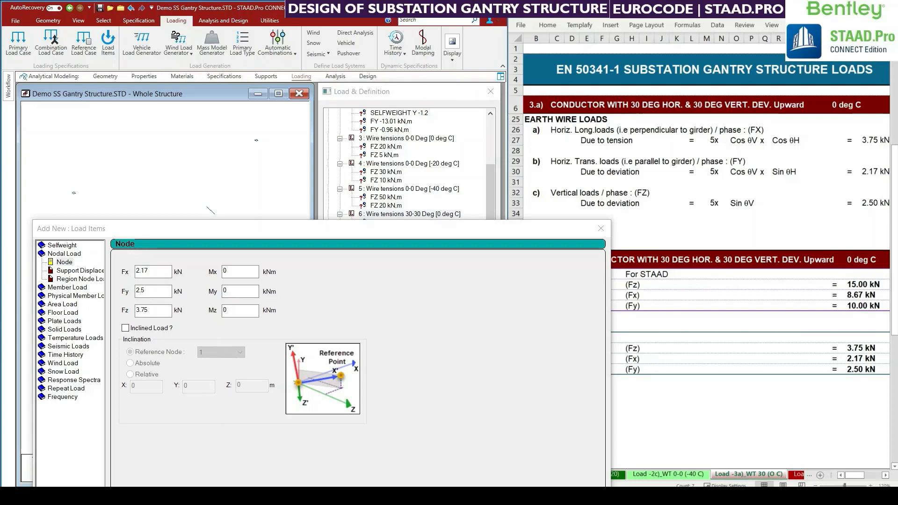
drag(277, 230, 282, 363)
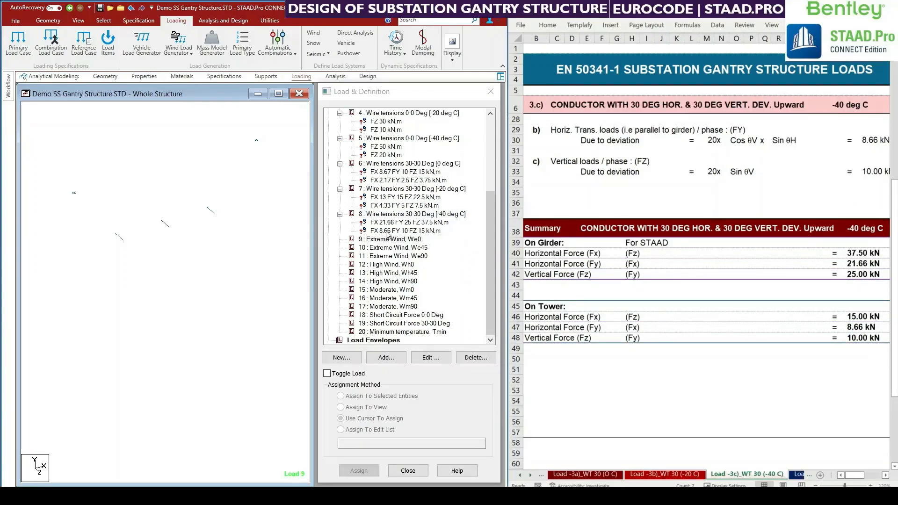
Bring up the Load -4 Extr. Wind sheet in Excel and examine the girder and tower loads for wind directions 0, 45 and 90.
click(397, 241)
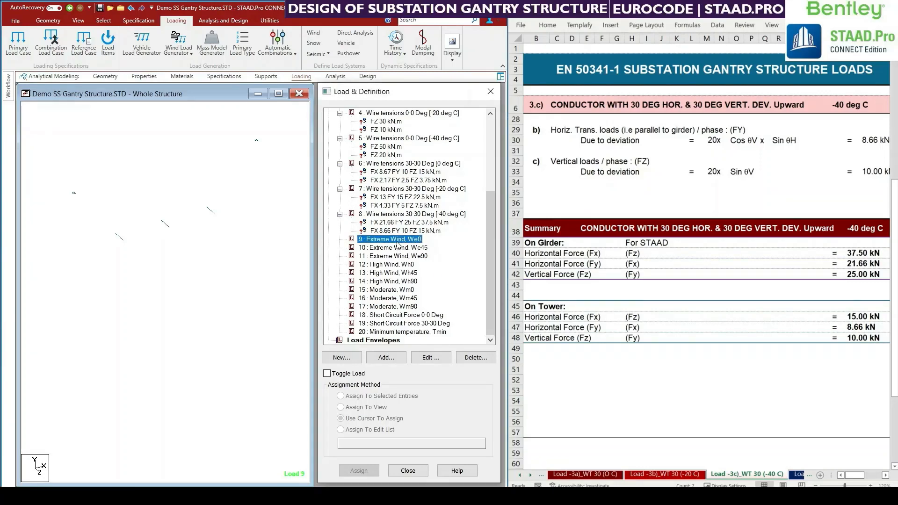
click(797, 474)
scroll(735, 343, up, 1)
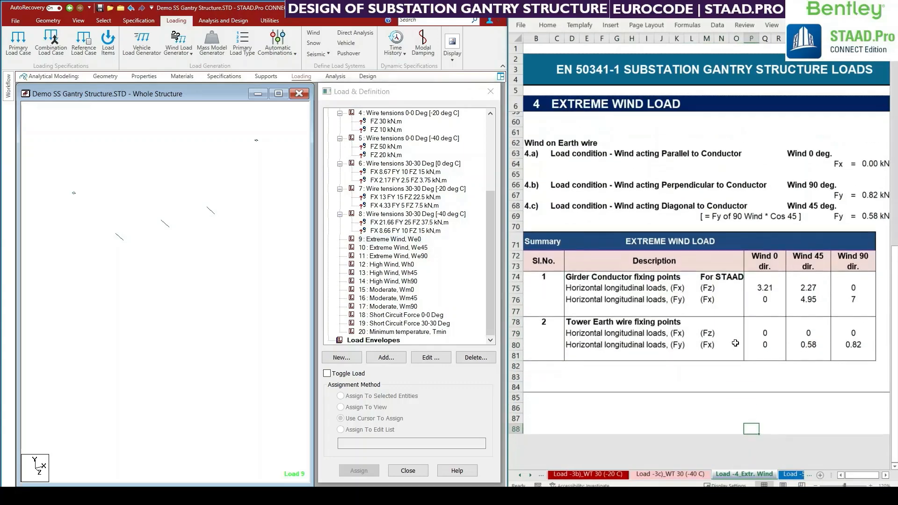
click(764, 262)
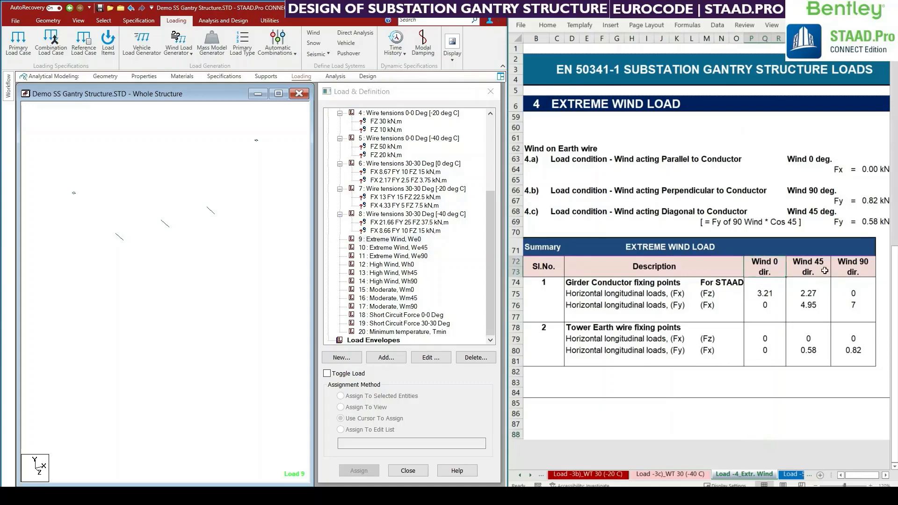
drag(824, 270, 843, 360)
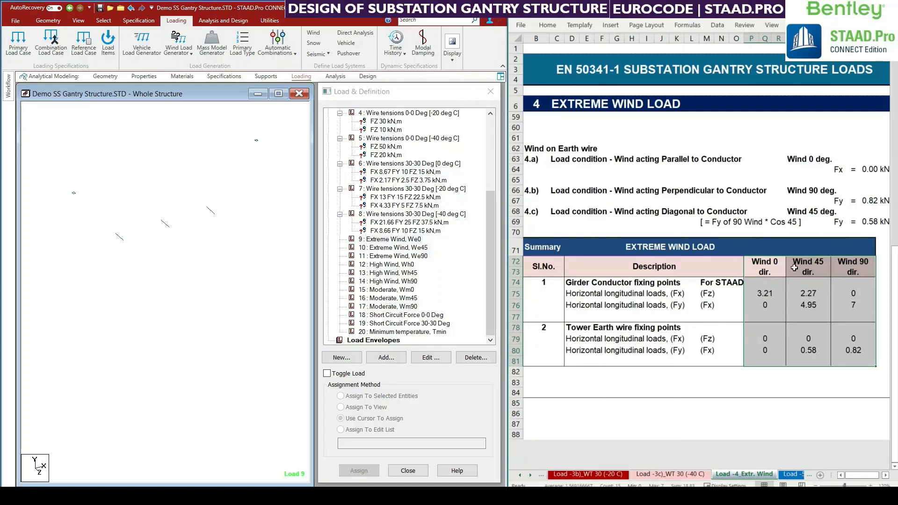
click(862, 267)
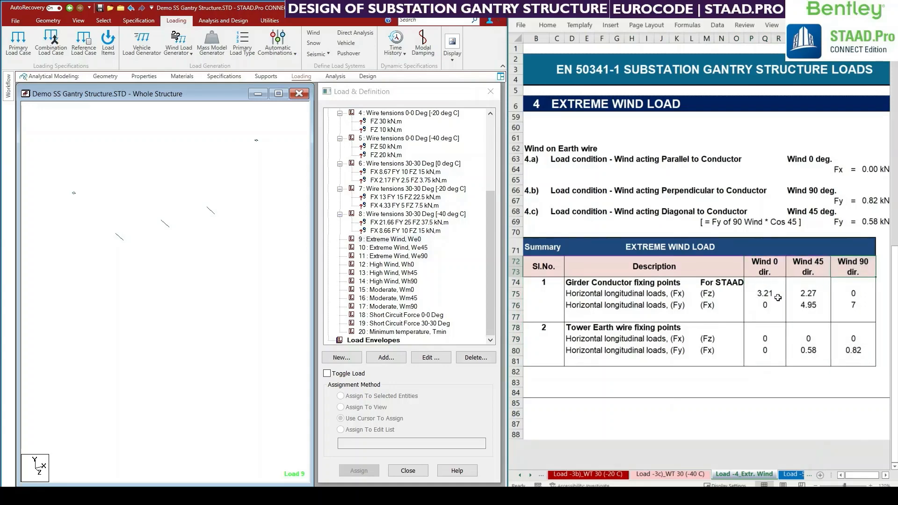
click(764, 305)
click(593, 297)
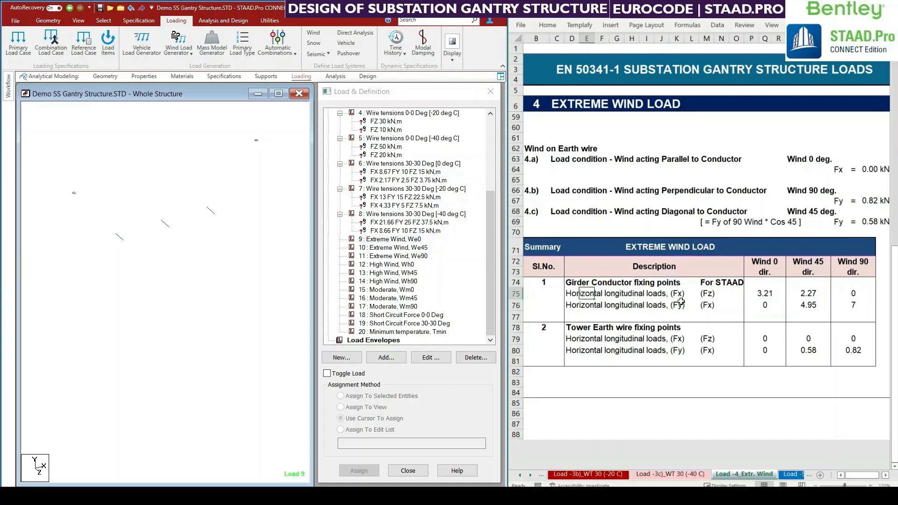
drag(708, 294, 712, 306)
key(ctrl+c)
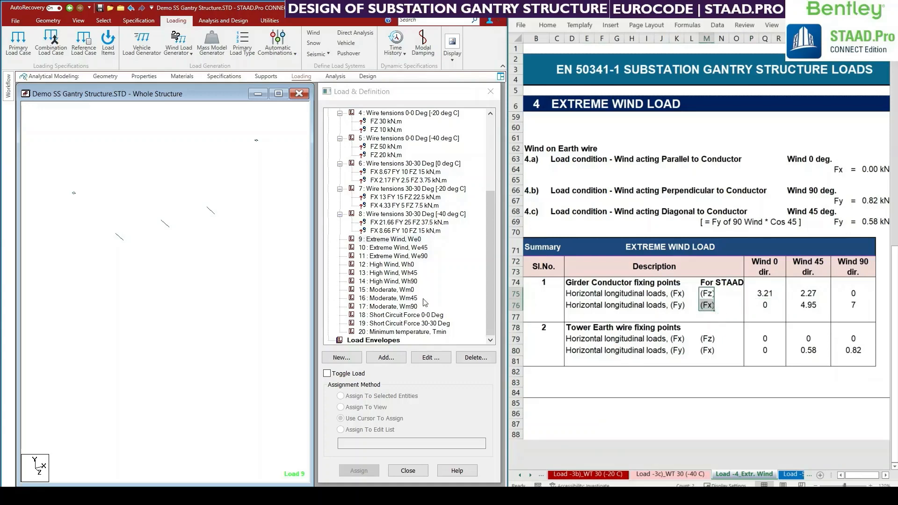
Add the girder's nodal load with Fz 3.21 kN to load case 9, Extreme Wind, We0, and finish entering load items.
click(388, 242)
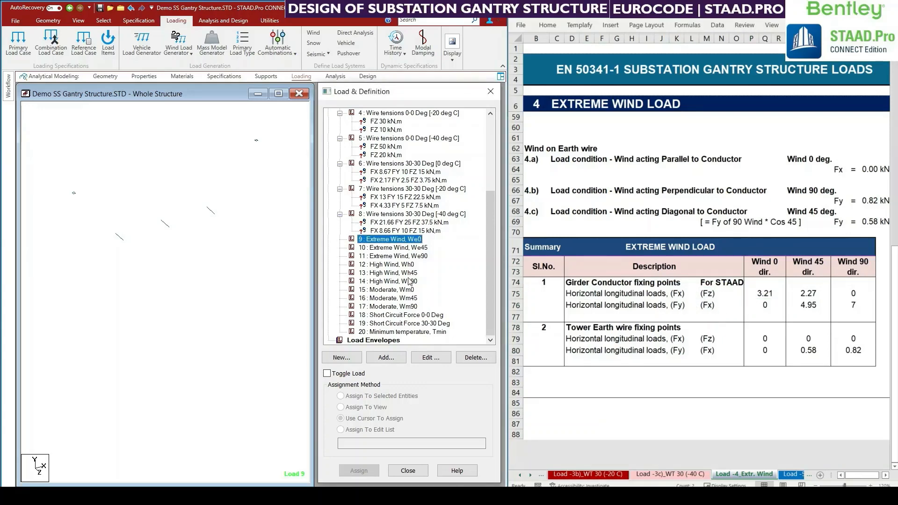
click(386, 357)
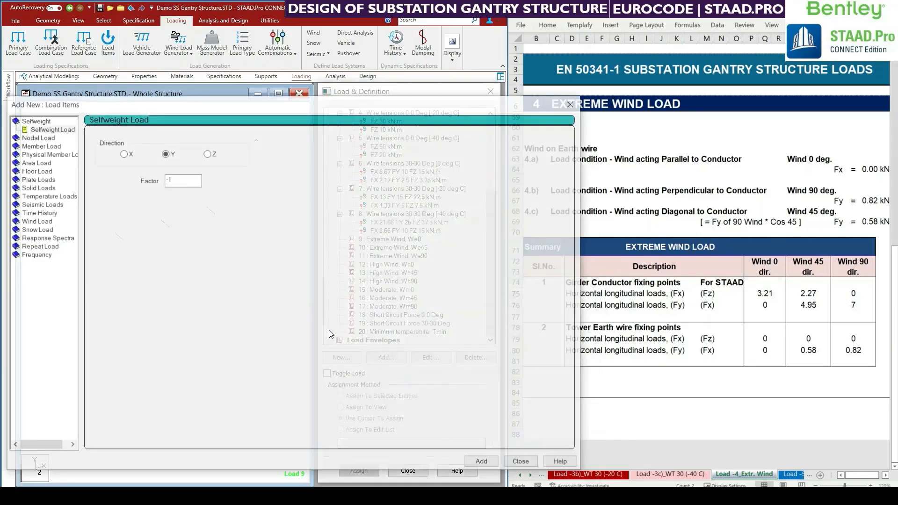
drag(168, 113, 190, 343)
click(108, 325)
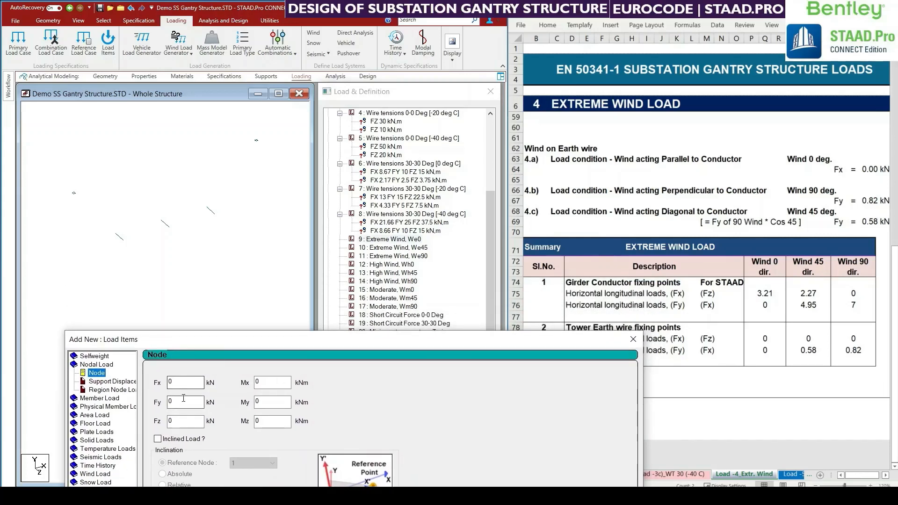
click(170, 382)
double_click(170, 382)
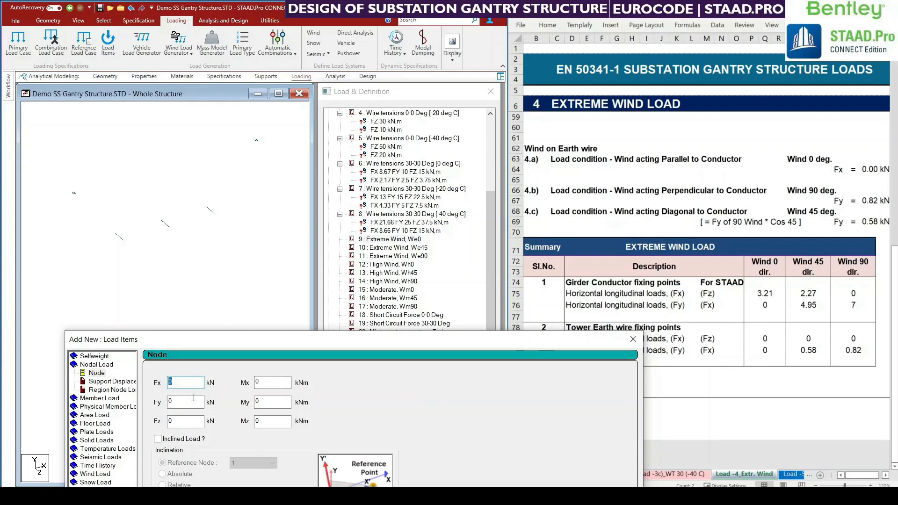
double_click(169, 421)
text(3.21)
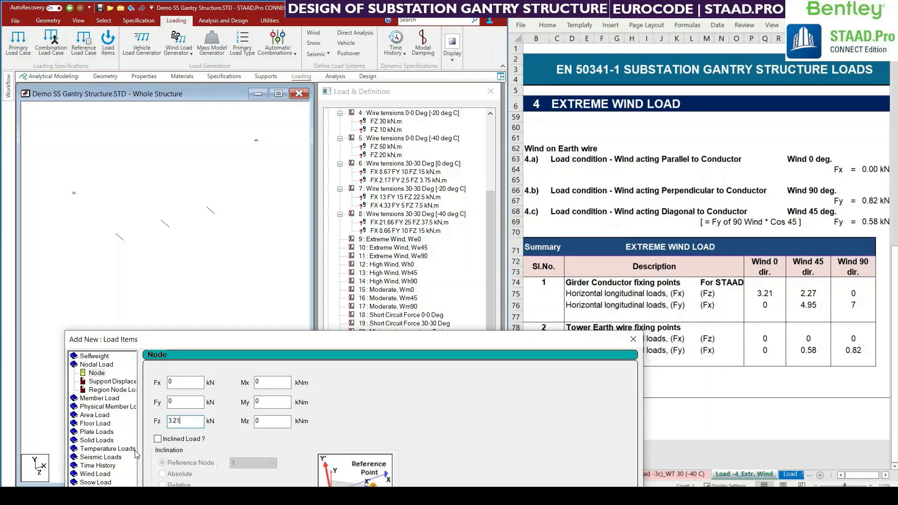
drag(246, 341, 194, 115)
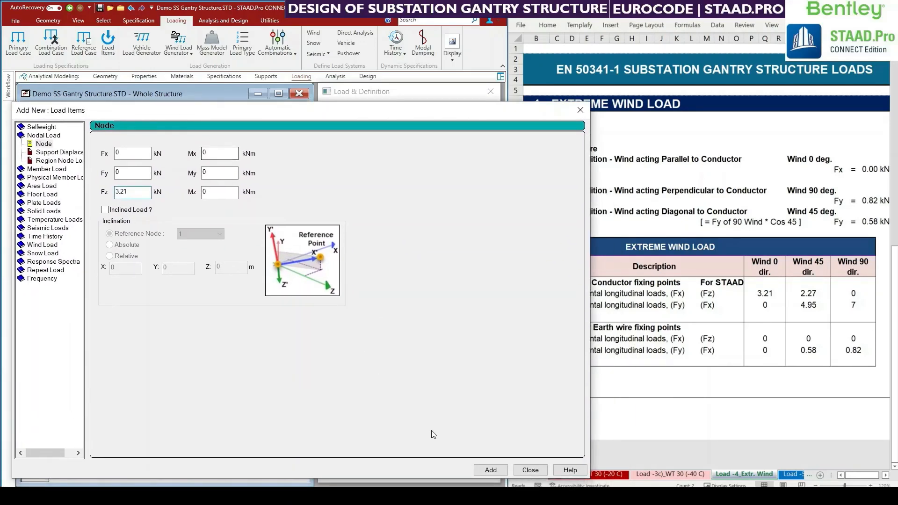
click(487, 470)
drag(204, 116, 170, 325)
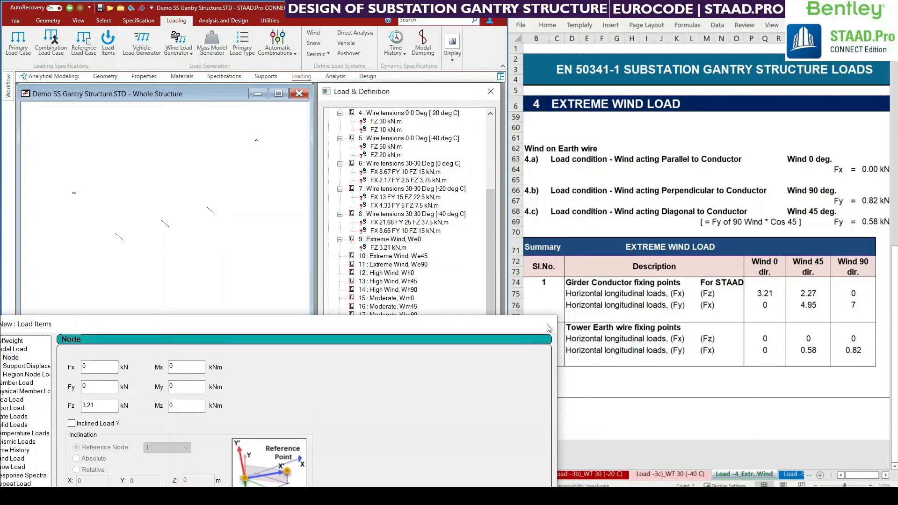
click(547, 324)
Add the girder's nodal load with Fx 4.95 kN and Fz 2.27 kN to load case 10, Extreme Wind, We45.
click(394, 257)
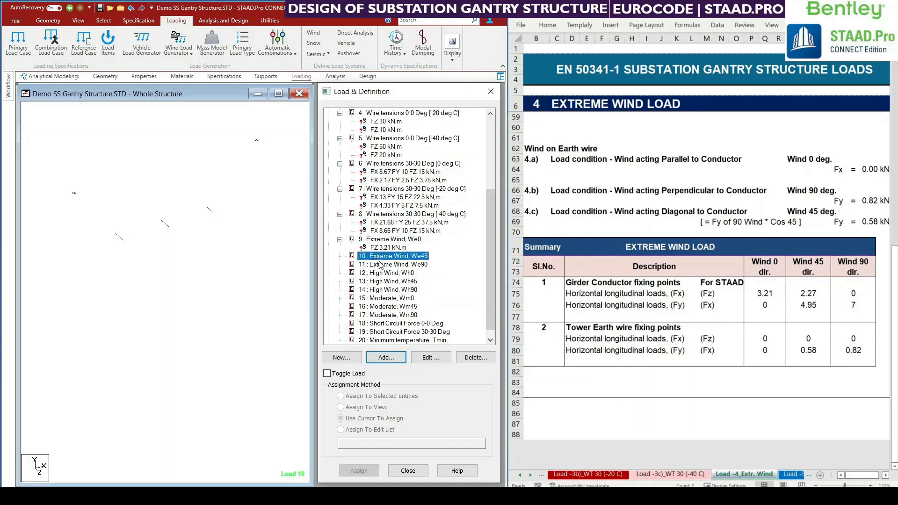
click(395, 357)
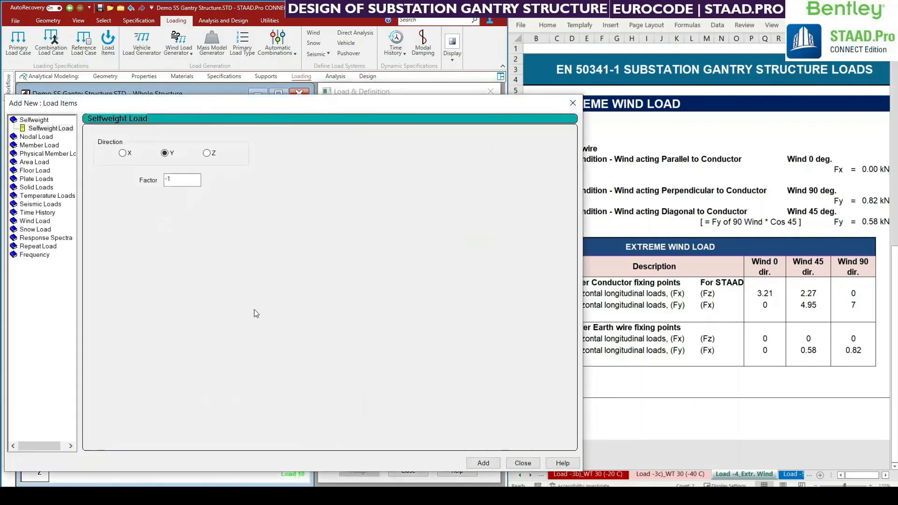
click(38, 137)
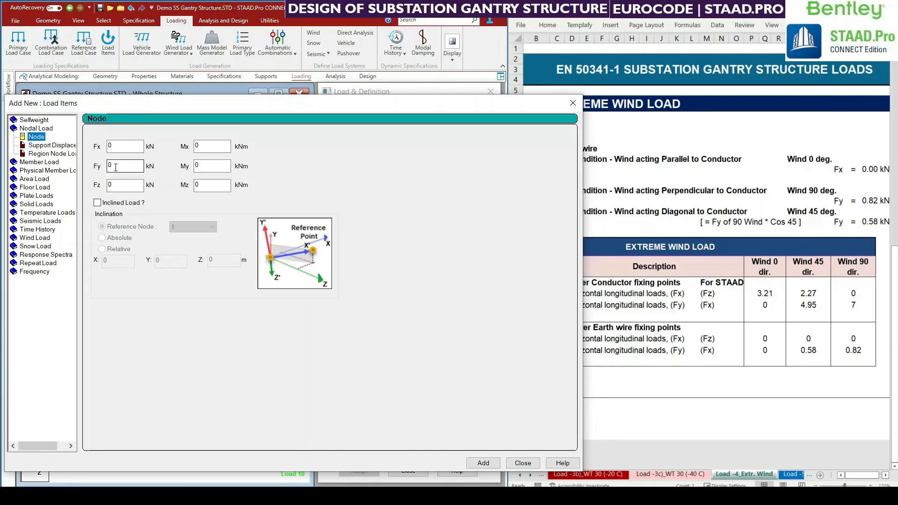
key(Tab)
key(Tab)
key(Tab)
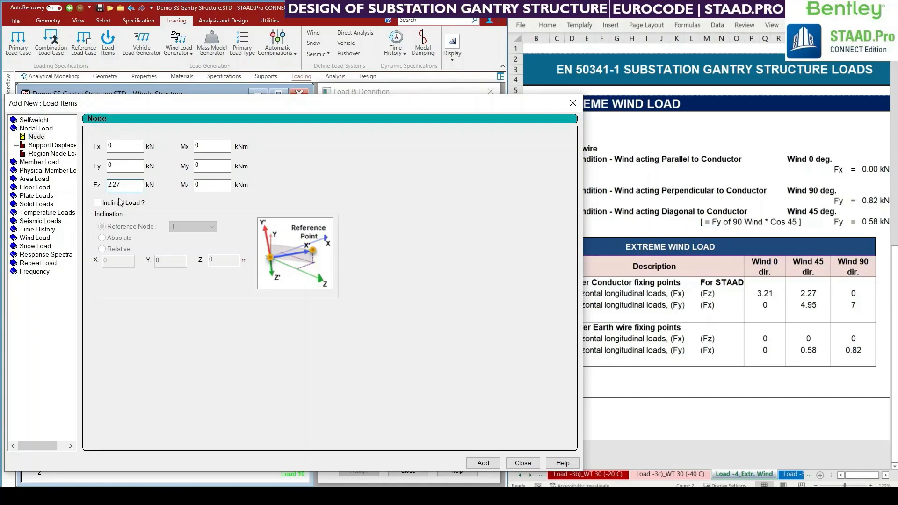
key(shift+Tab)
key(shift+Tab)
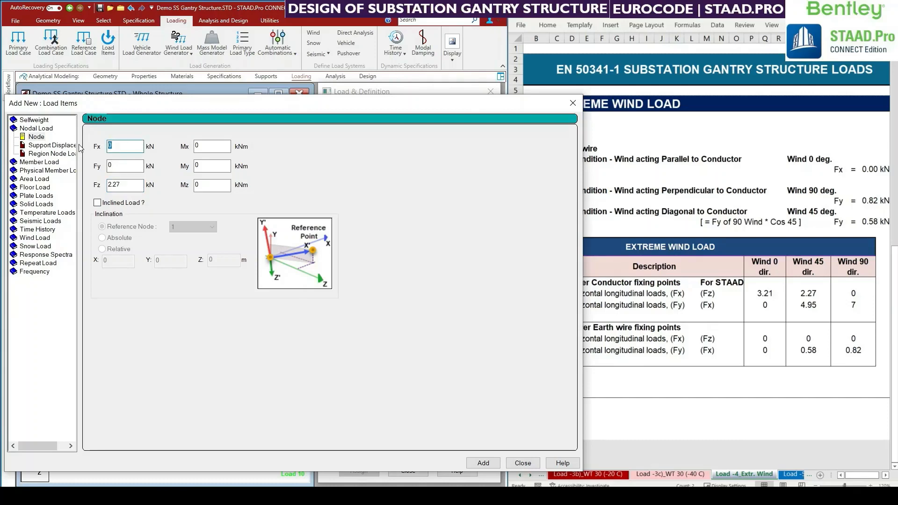
text(4.95)
click(576, 103)
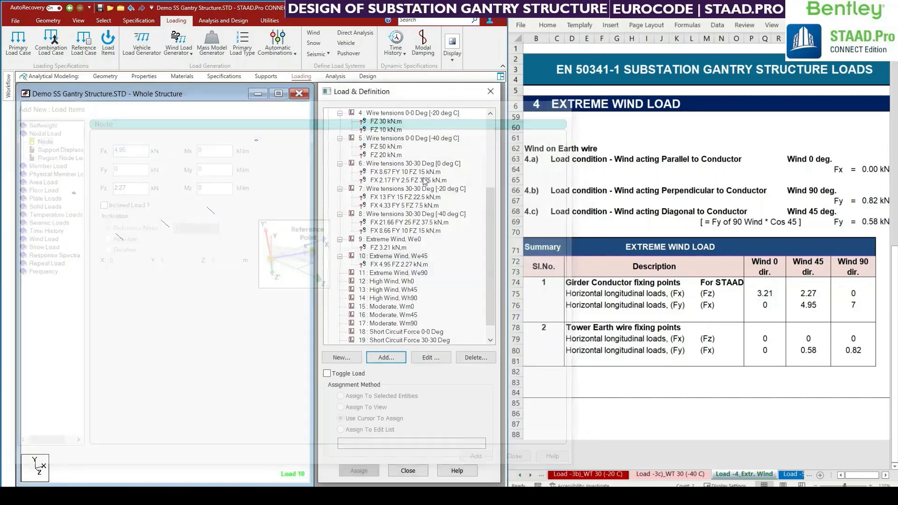
Add the girder's nodal load with Fx 7 kN to load case 11, Extreme Wind, We90.
click(388, 273)
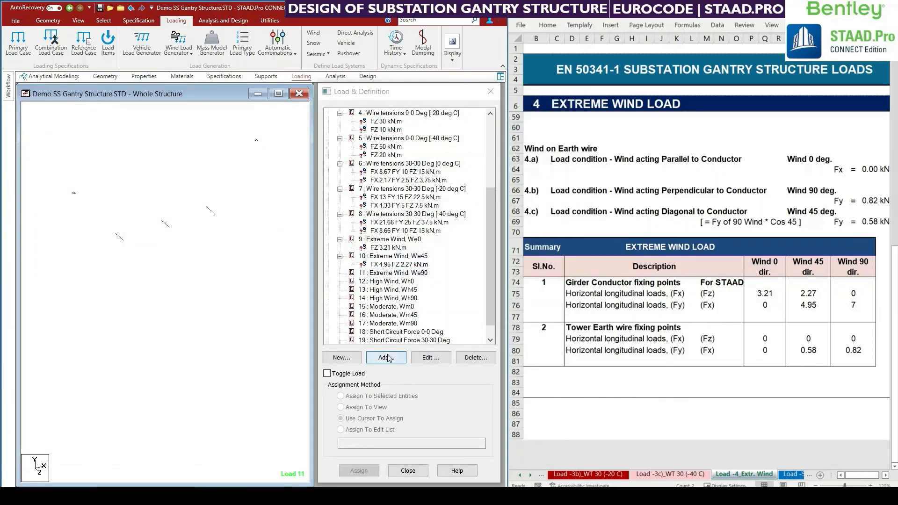
click(369, 357)
click(46, 136)
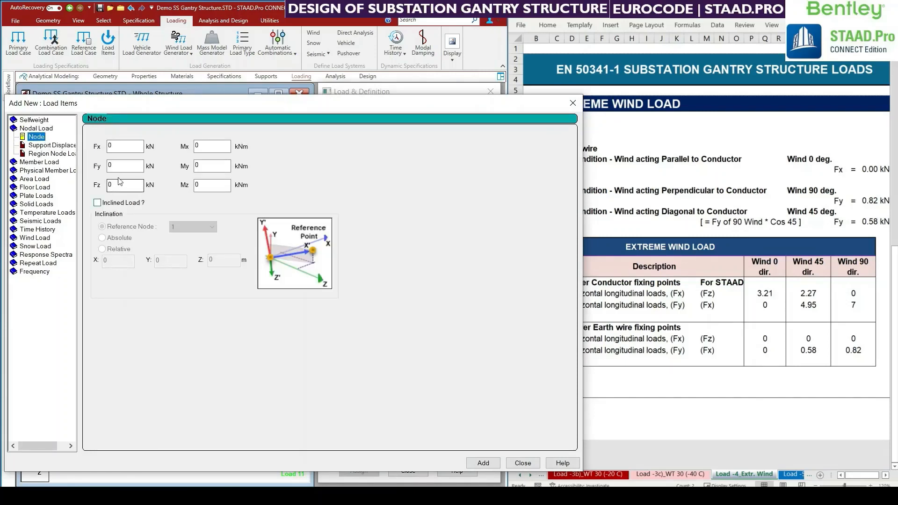
double_click(110, 146)
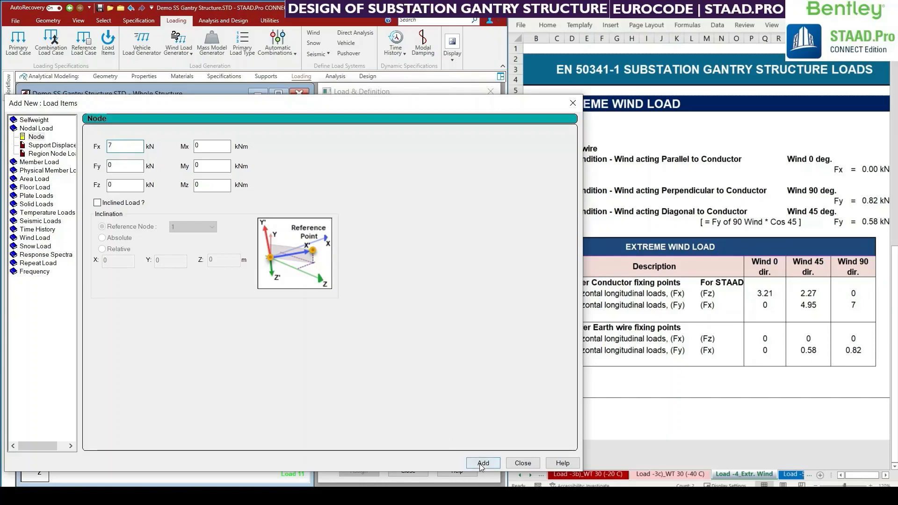
click(528, 464)
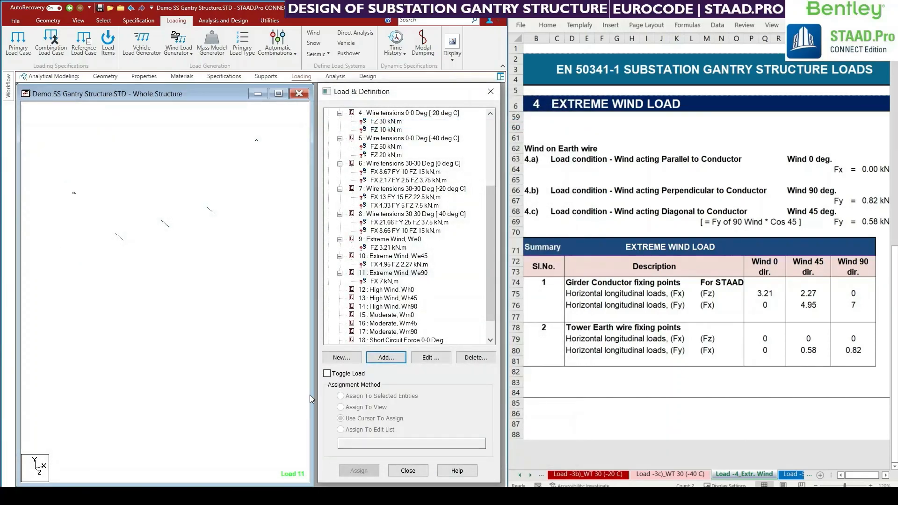
click(384, 281)
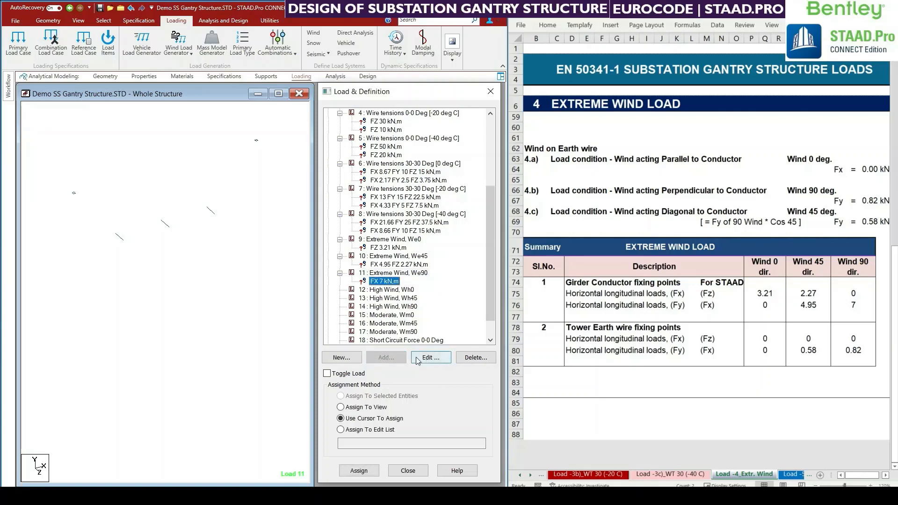
double_click(387, 281)
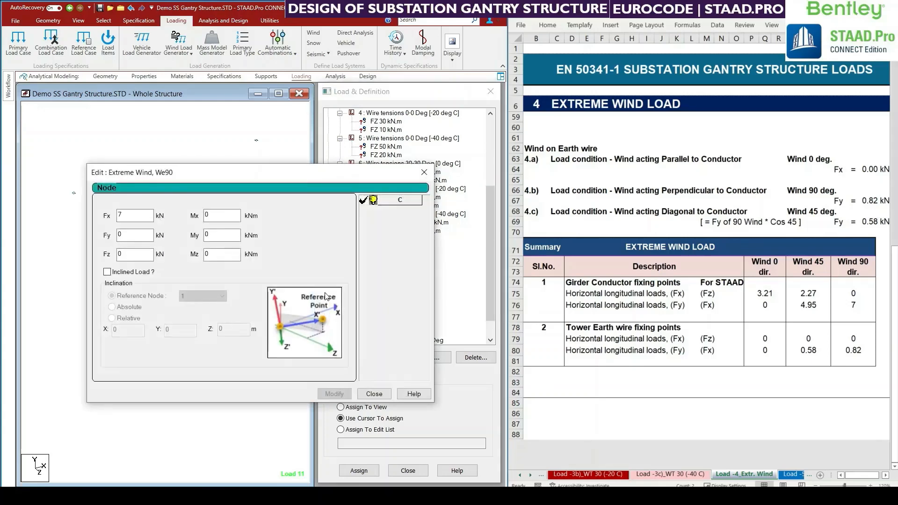
click(425, 174)
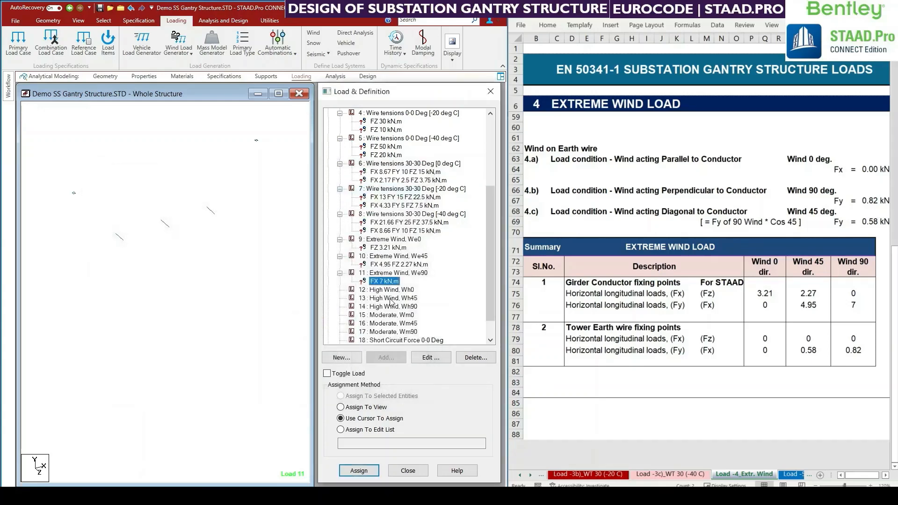
Add the tower's nodal load with Fx 0.82 kN to load case 11, Extreme Wind, We90.
click(387, 273)
click(386, 358)
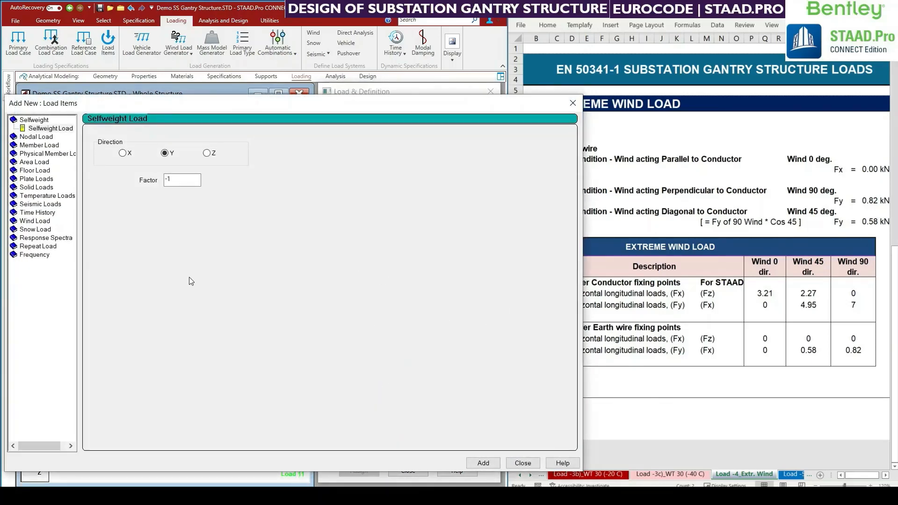
click(43, 136)
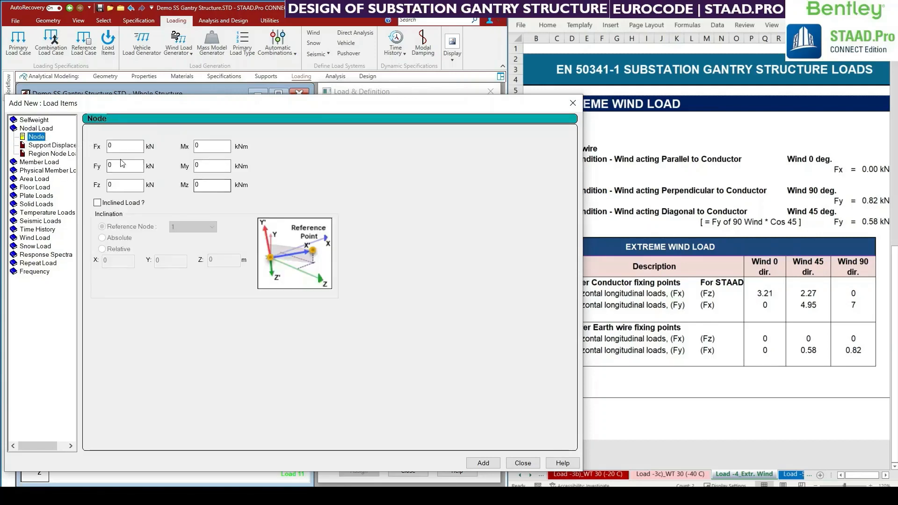
key(Tab)
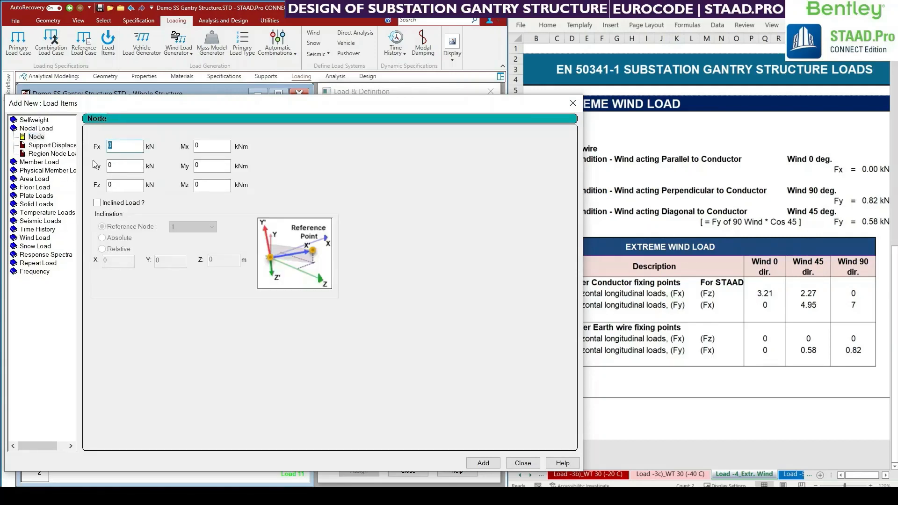
text(0.82)
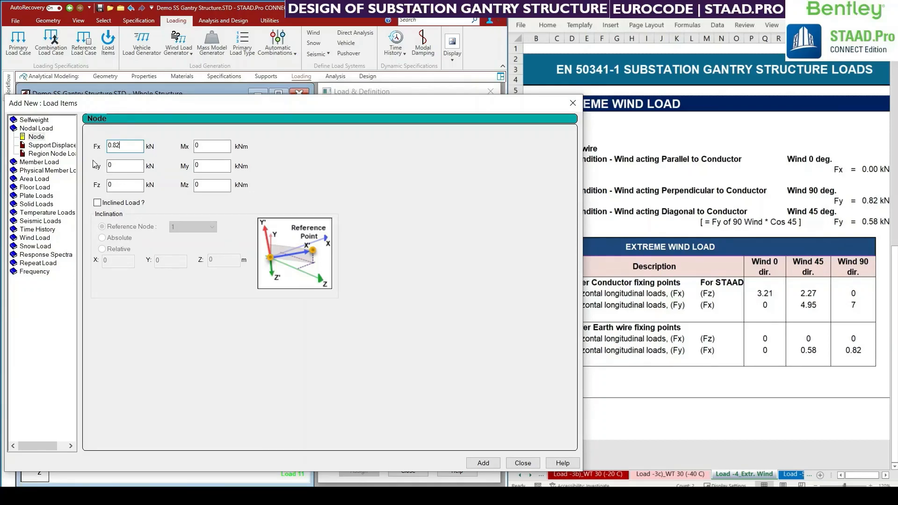
click(573, 104)
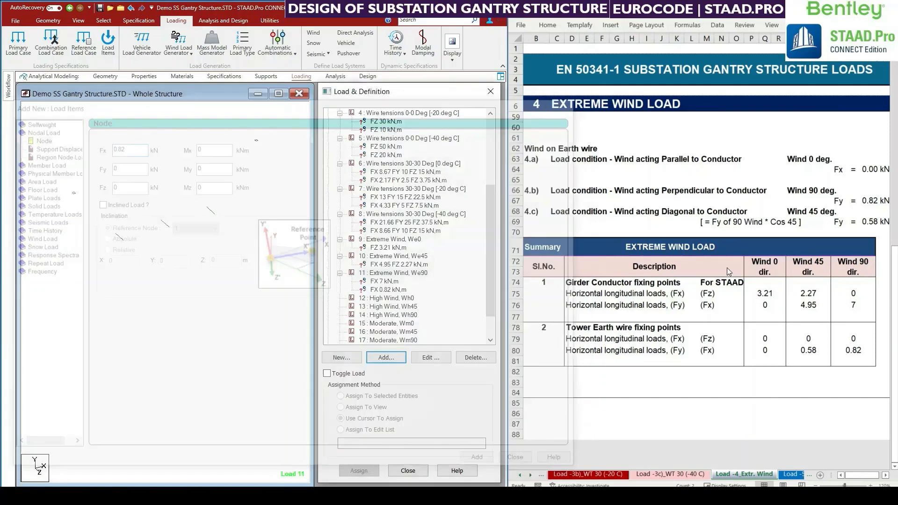
Add the tower's nodal load with Fx 0.58 kN to load case 10, Extreme Wind, We45.
click(813, 354)
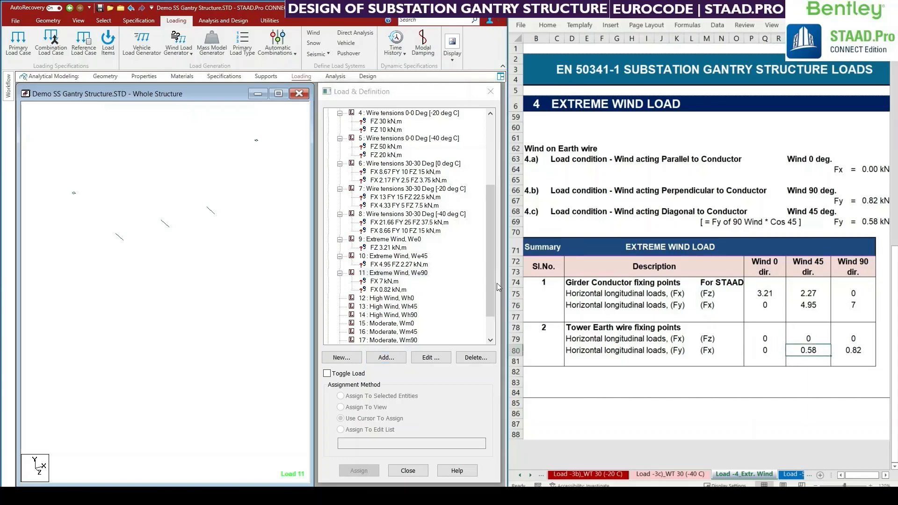
click(396, 259)
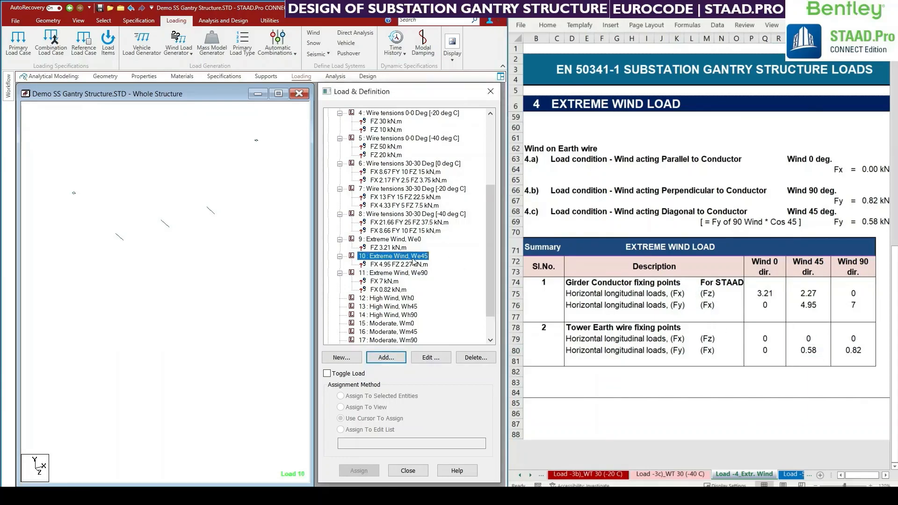
click(382, 356)
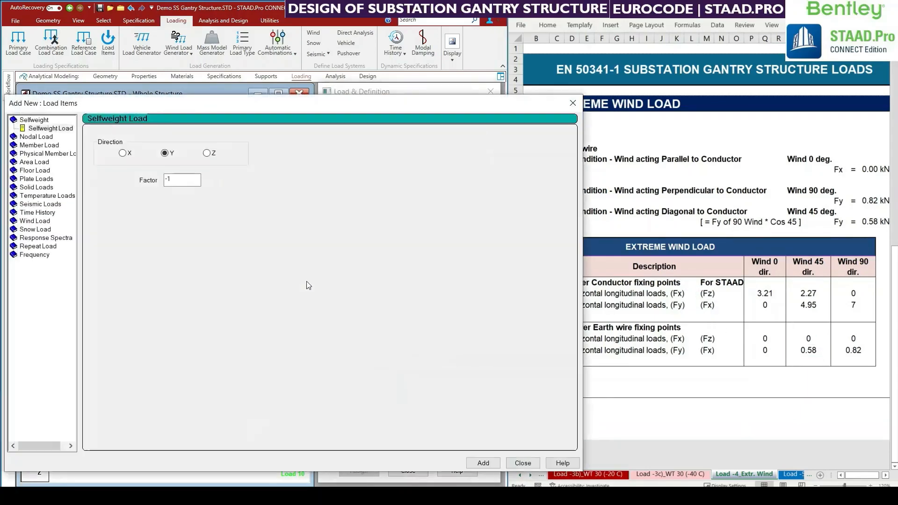
click(33, 138)
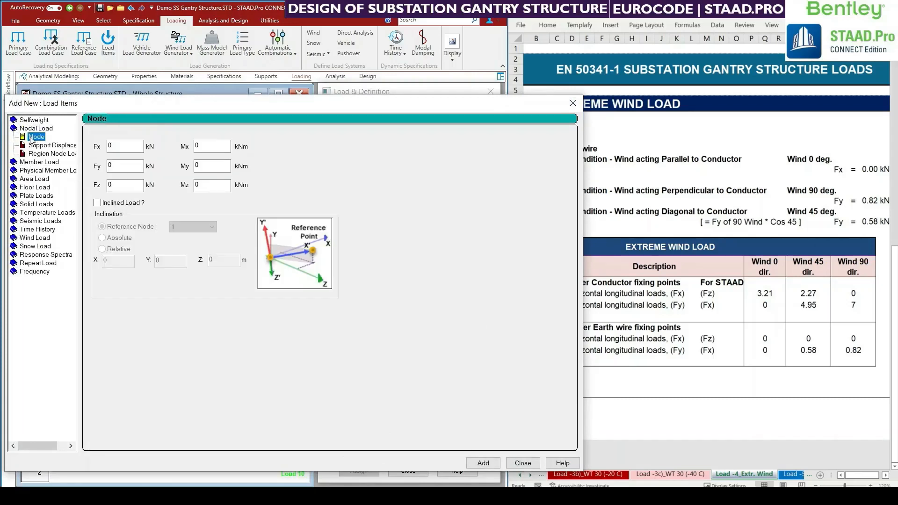
click(121, 146)
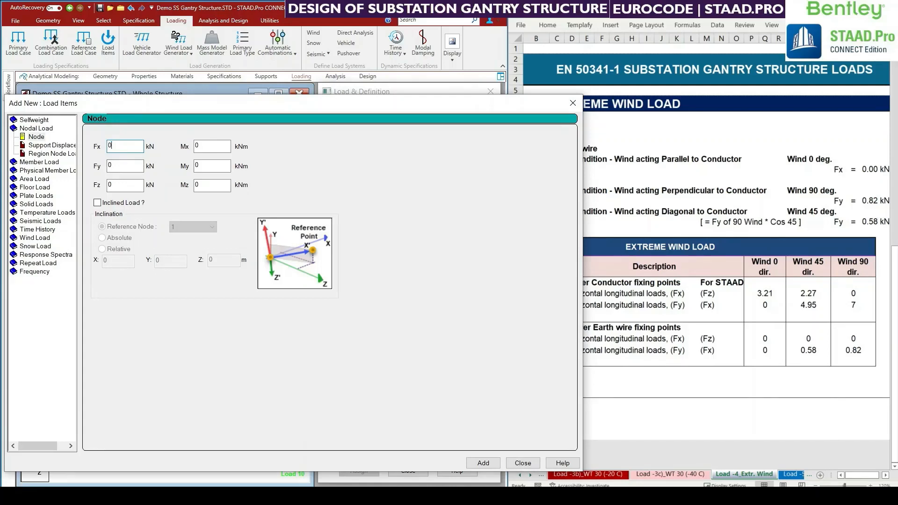
text(.58)
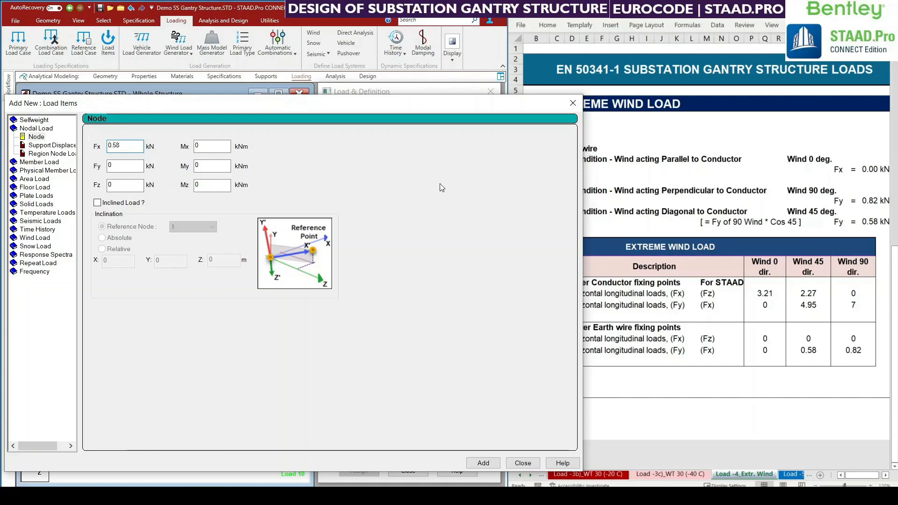
click(571, 104)
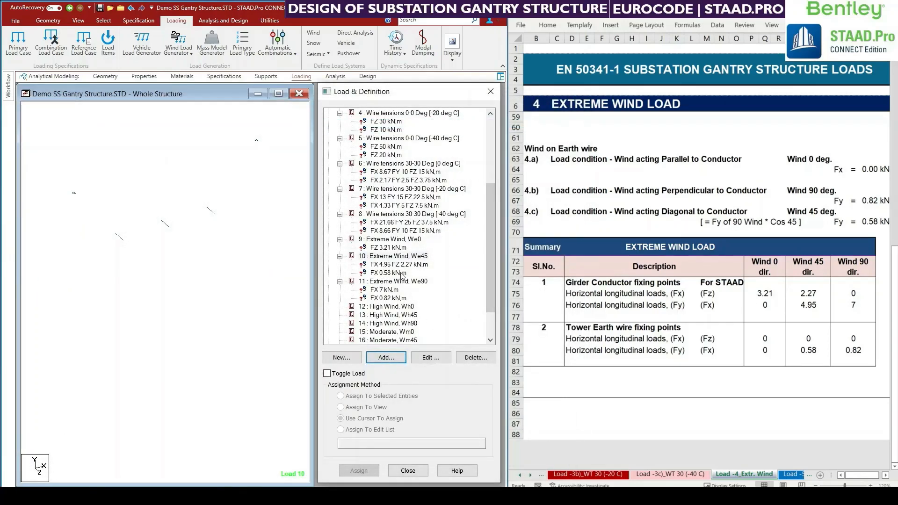
Start adding a load item to load case 12, High Wind, Wh0.
scroll(407, 273, down, 1)
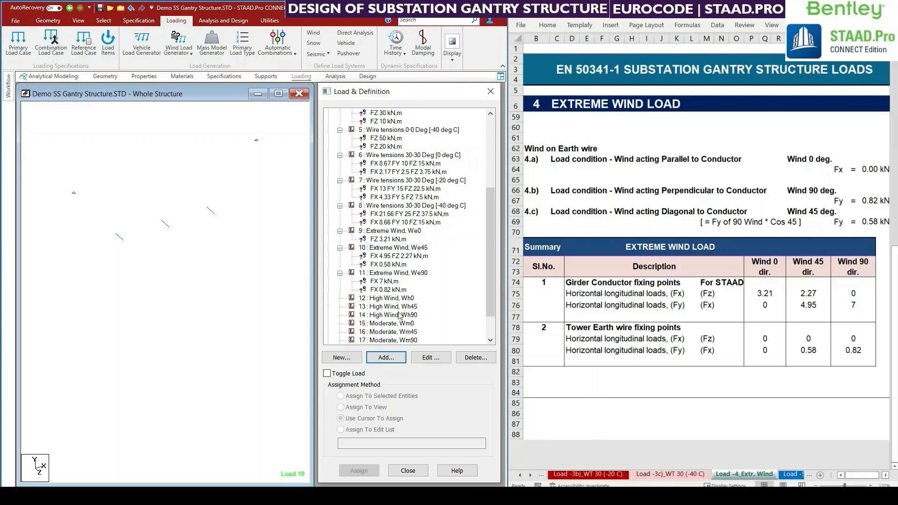
click(386, 298)
scroll(401, 299, down, 3)
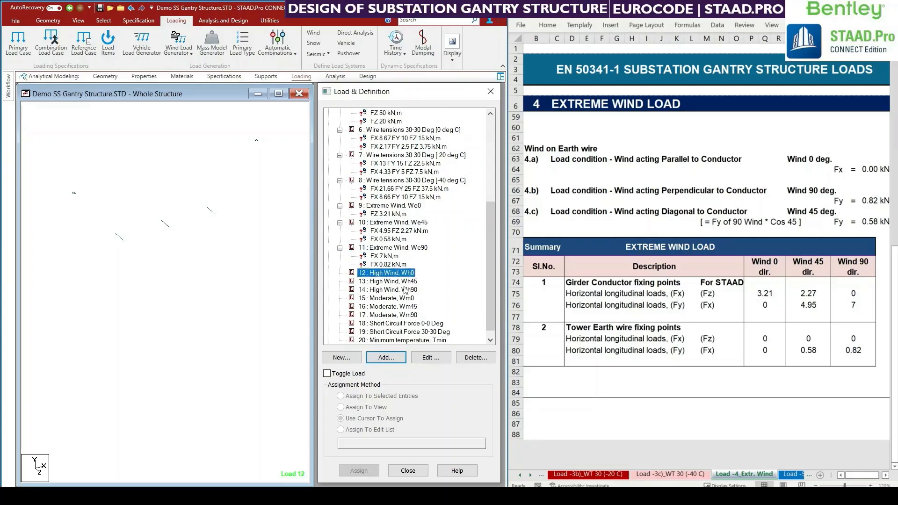
click(386, 357)
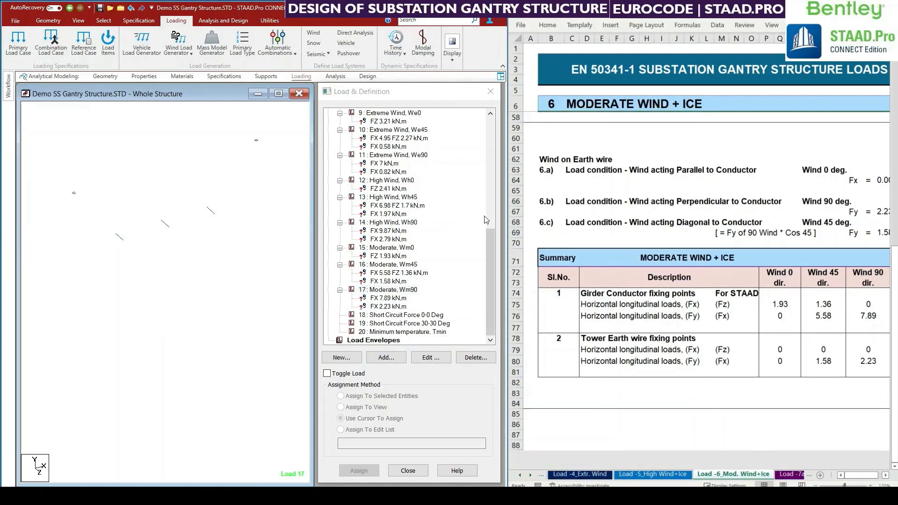
Bring up the Load -7a)_SCF 0-0 sheet in Excel and examine the short circuit forces on girder and tower.
click(398, 291)
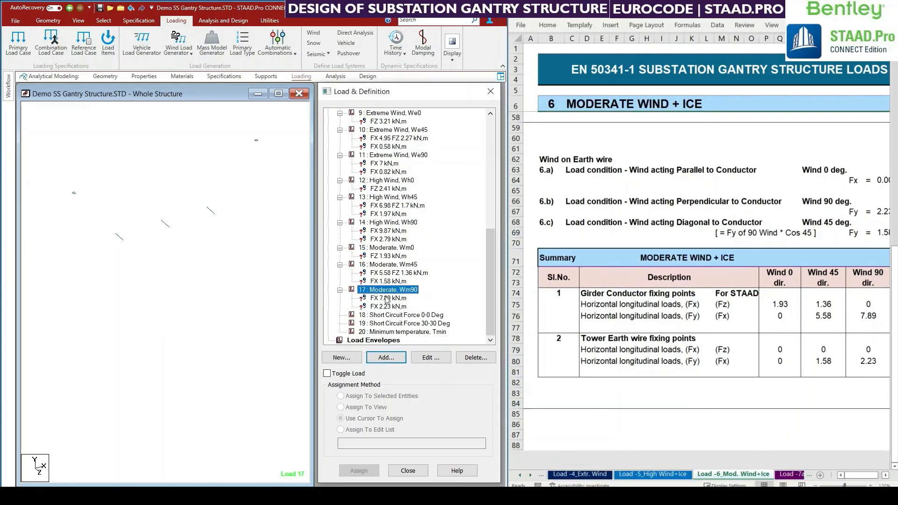
click(397, 315)
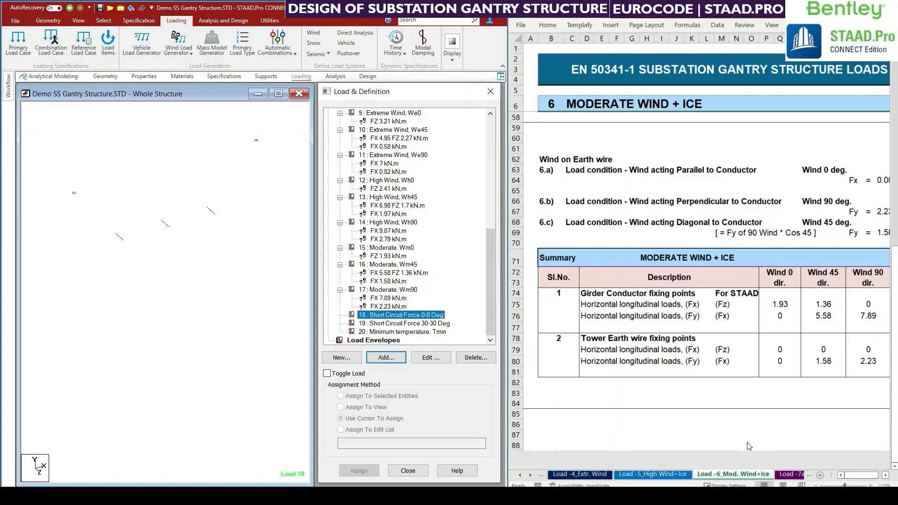
click(791, 476)
click(791, 476)
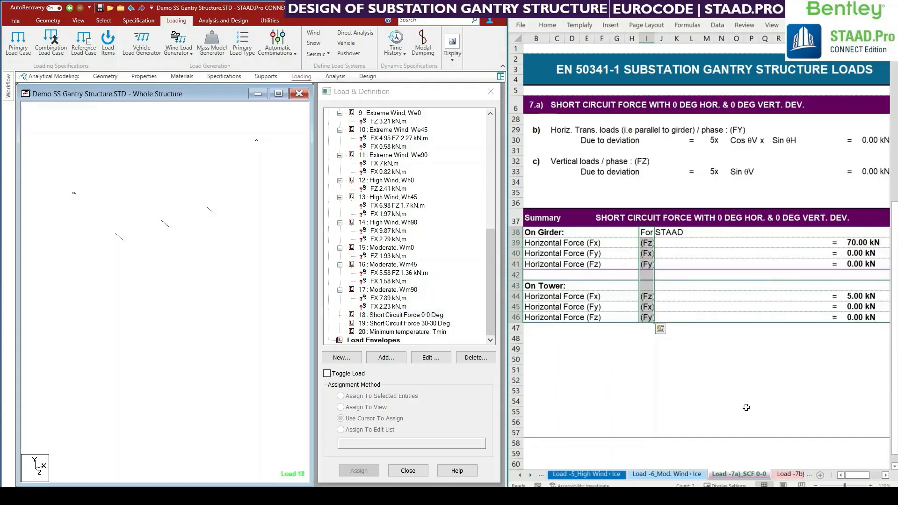
scroll(624, 360, up, 1)
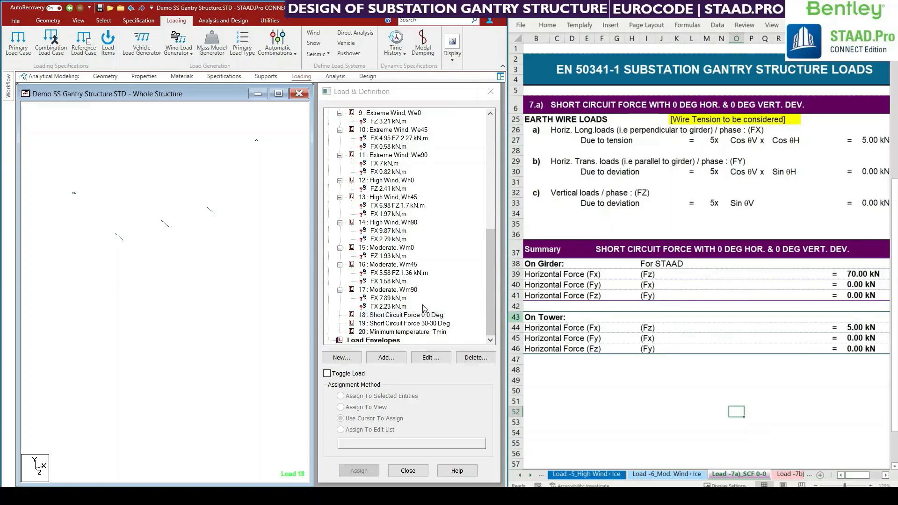
Add nodal loads with Fz 70 kN for the girder and Fz 5 kN for the tower to load case 18, Short Circuit Force 0-0 Deg.
click(400, 316)
click(398, 360)
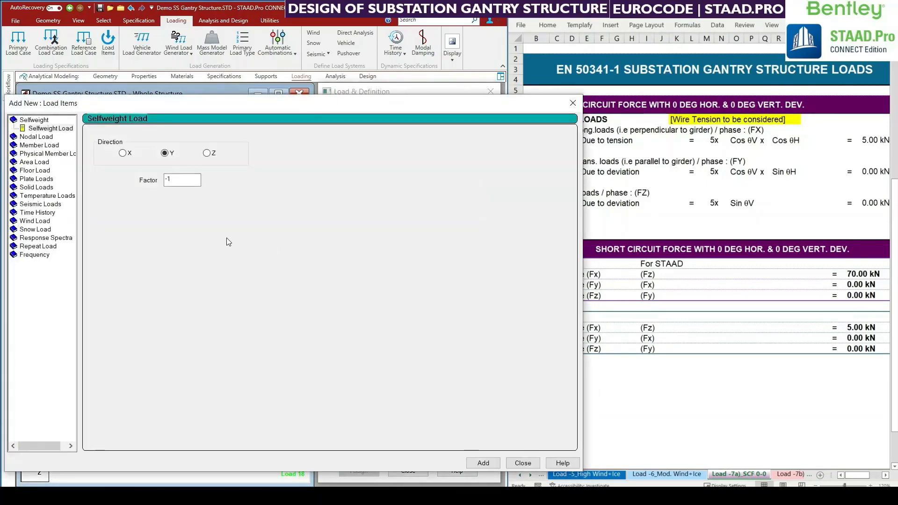
click(35, 137)
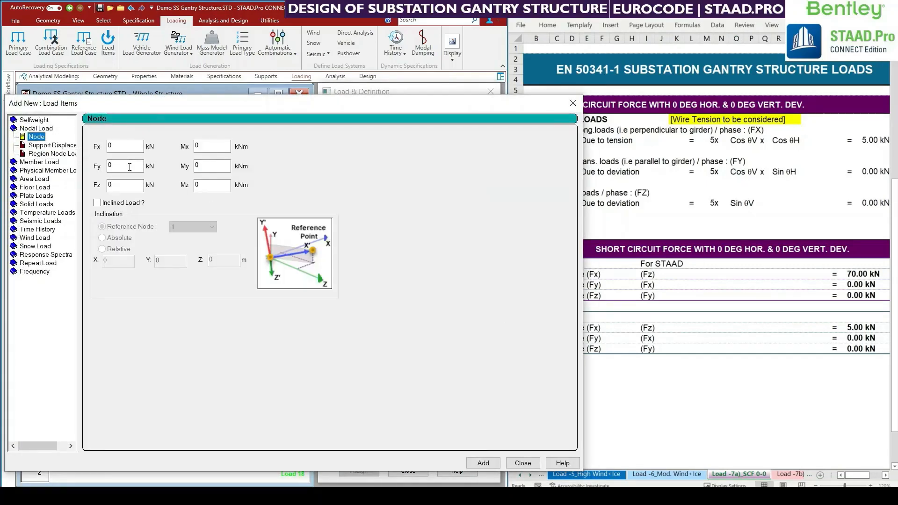
click(109, 184)
text(70)
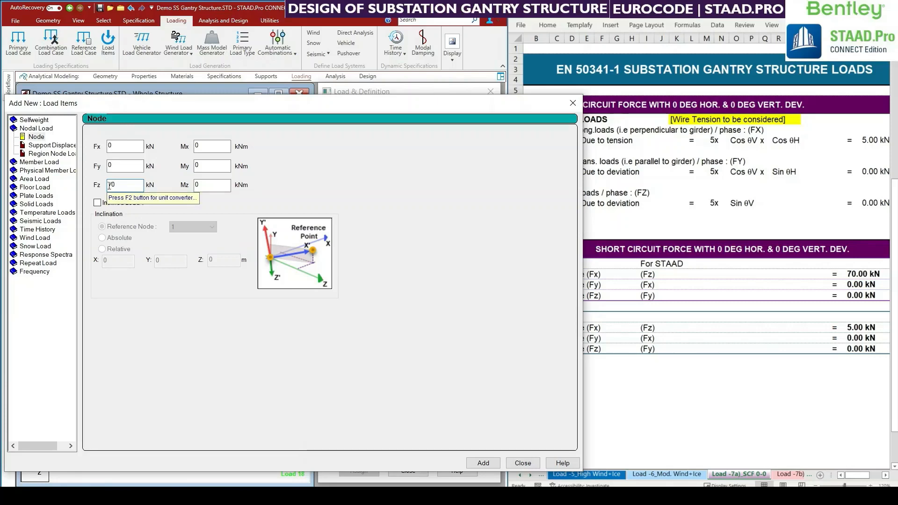
drag(120, 187, 97, 187)
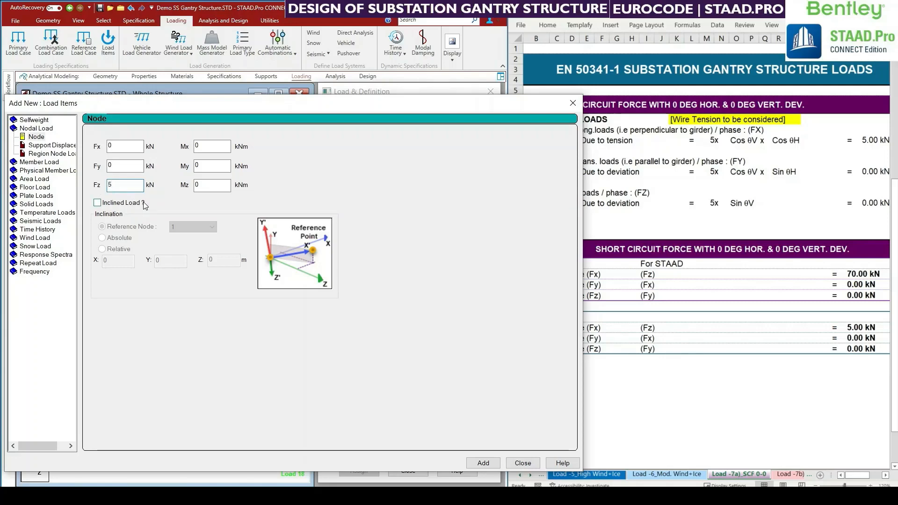
click(572, 104)
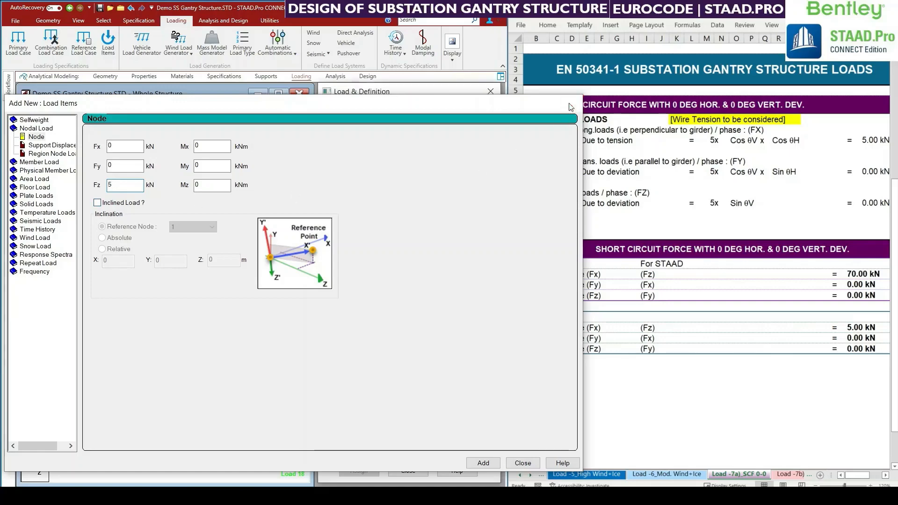
click(686, 351)
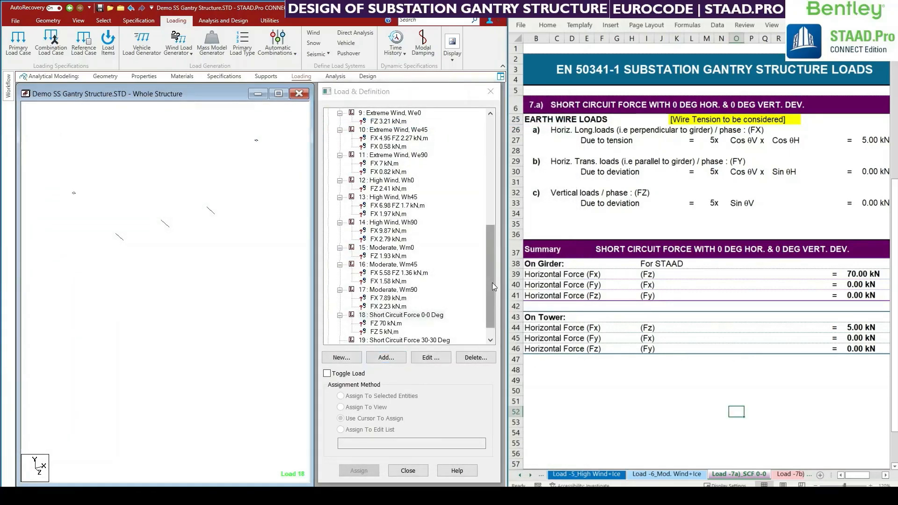
Bring up the Load -7b)_SCF 30-30 sheet in Excel and start a nodal load in load case 19, Short Circuit Force 30-30 Deg.
drag(495, 281, 486, 311)
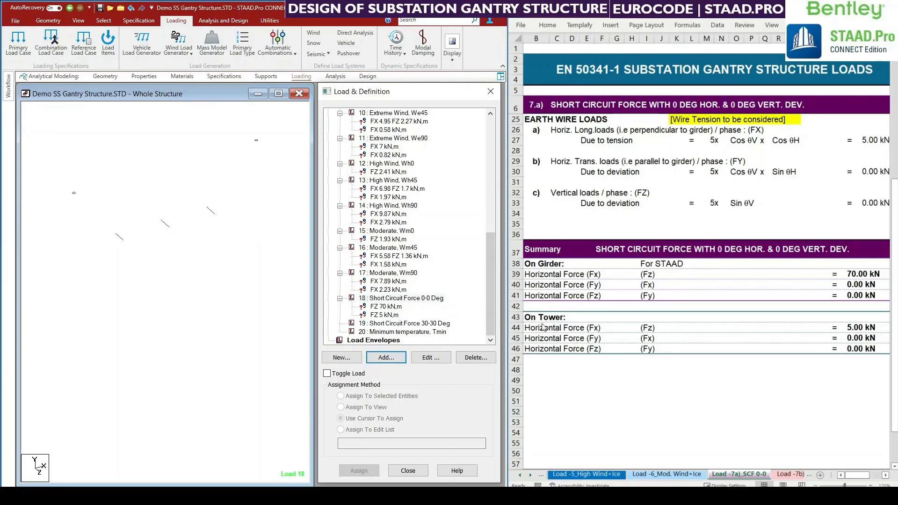
click(625, 350)
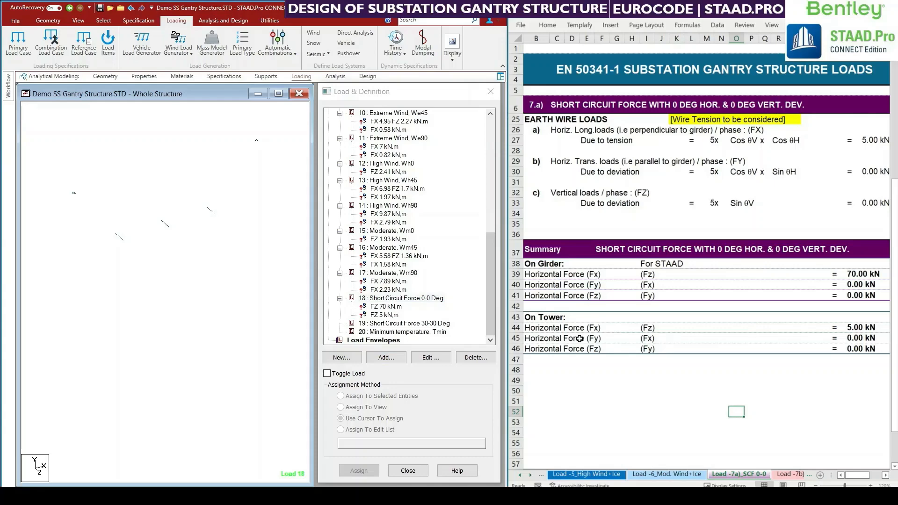
click(377, 324)
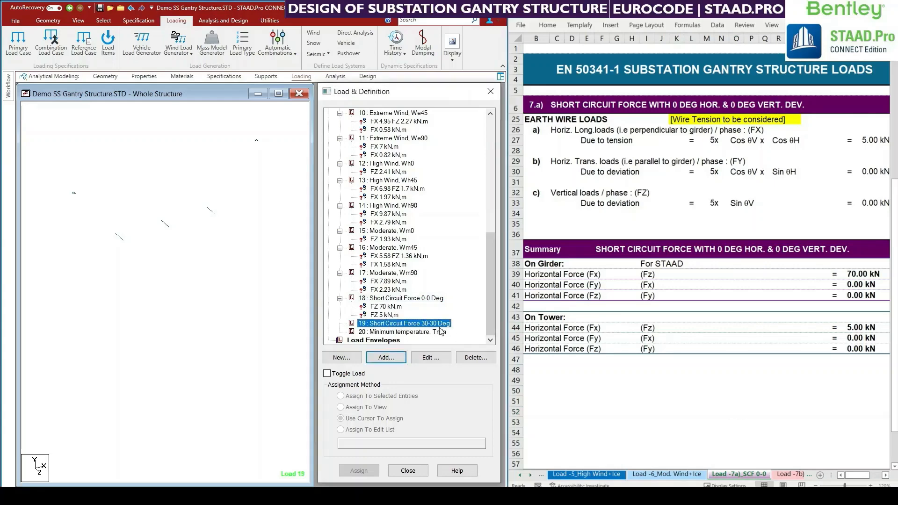
click(788, 474)
click(788, 474)
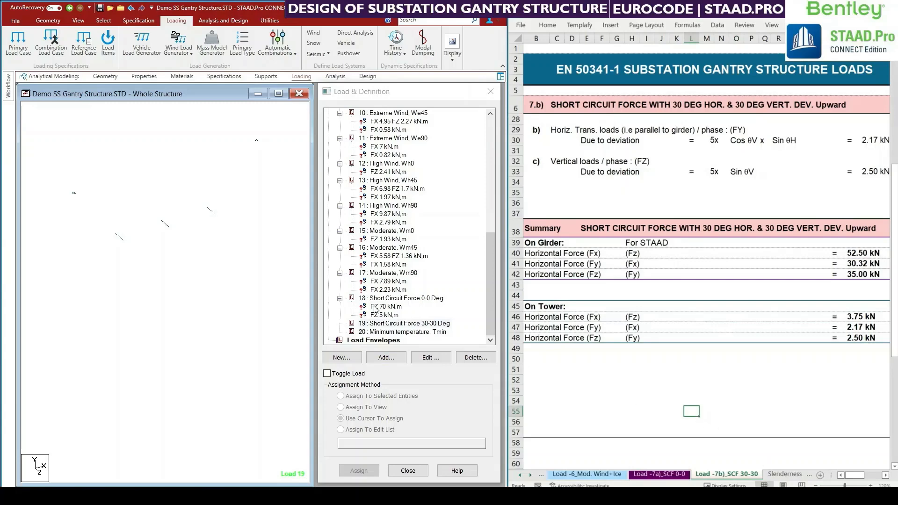
click(386, 358)
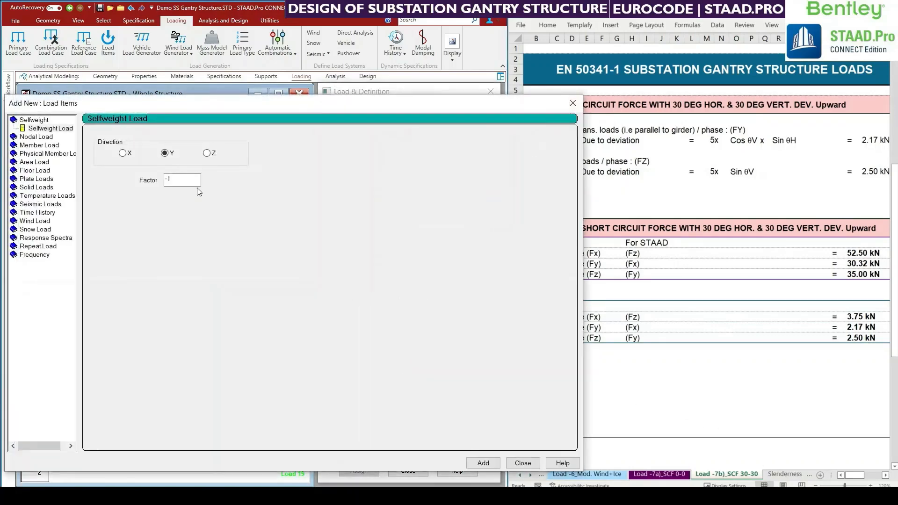
click(41, 138)
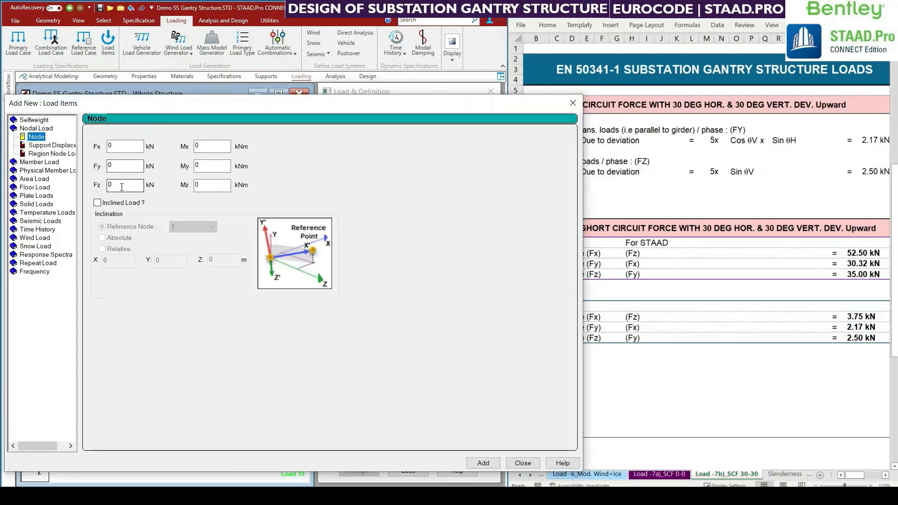
drag(120, 186, 100, 179)
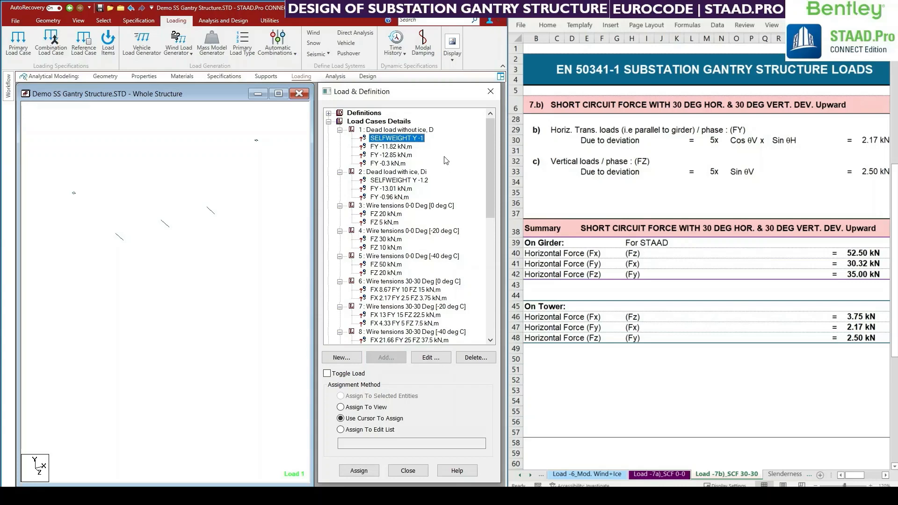
Select the FY -11.82 kN load of load case 1 for assignment and display node numbers and assigned loads in the model view.
click(387, 147)
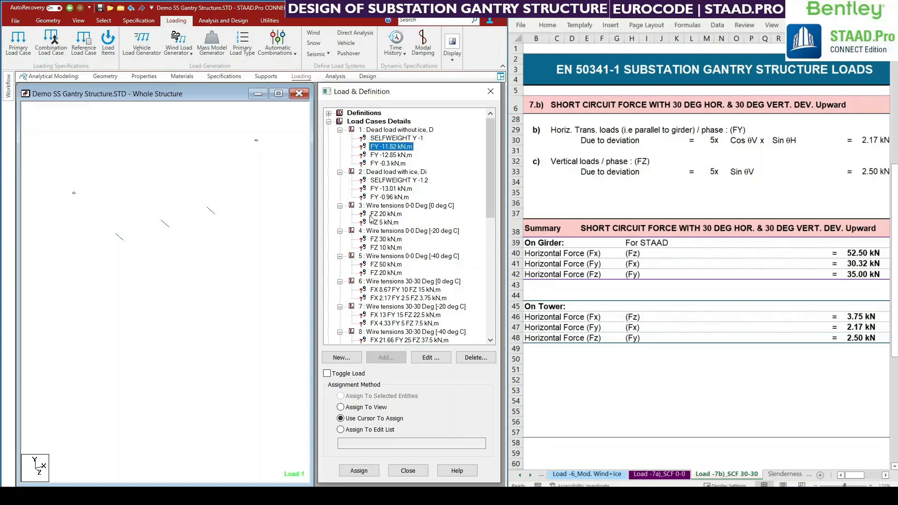
middle_drag(236, 344, 242, 363)
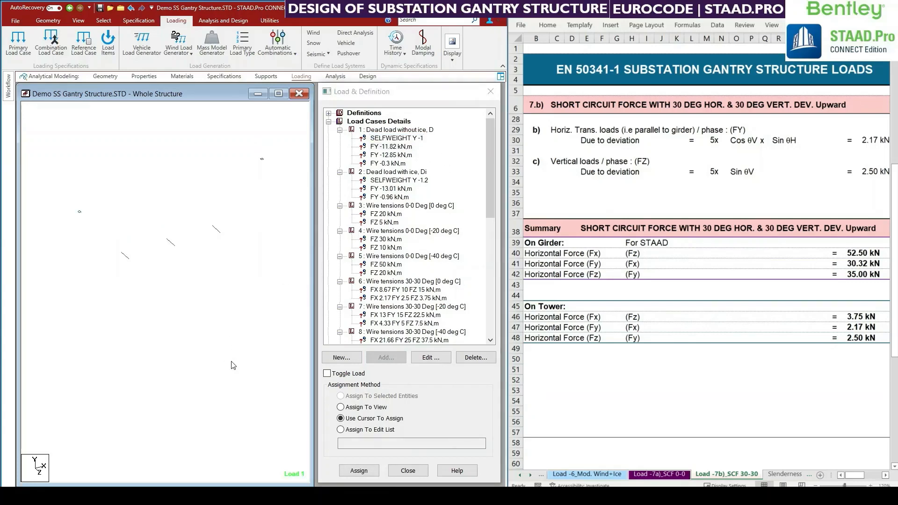
key(shift+n)
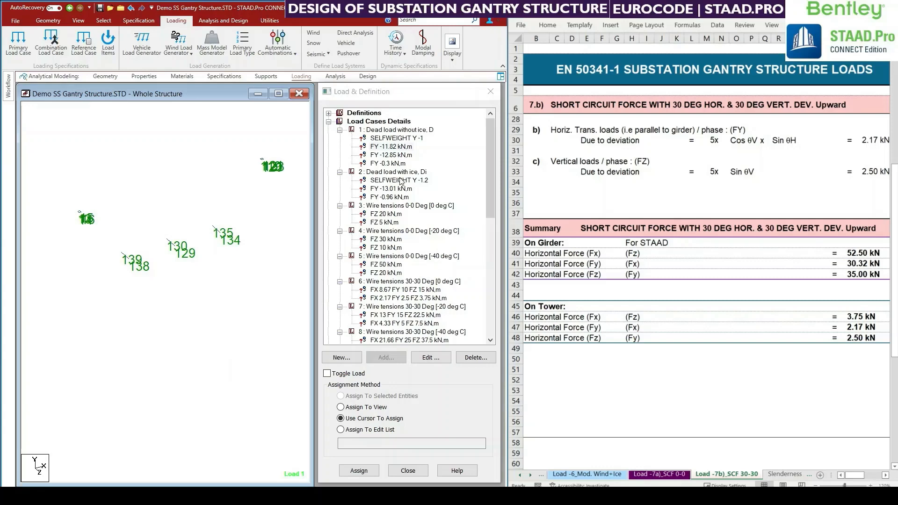
click(389, 146)
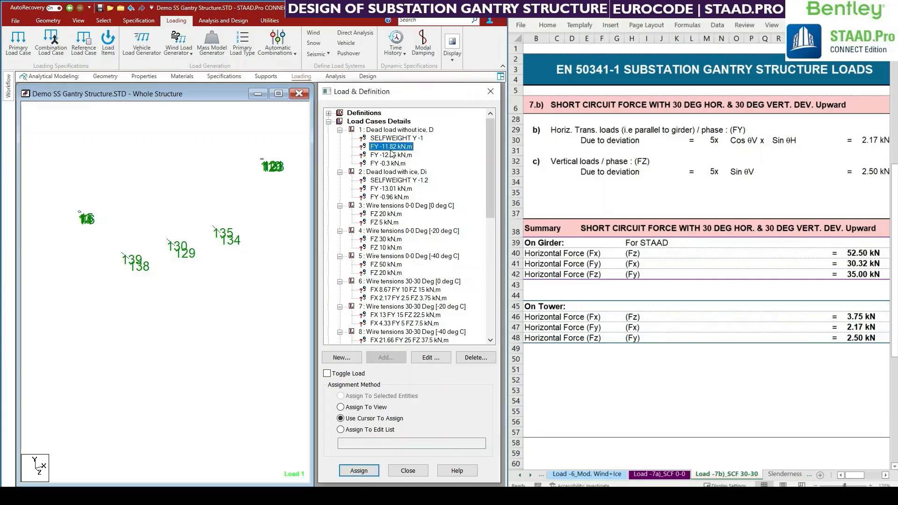
click(697, 345)
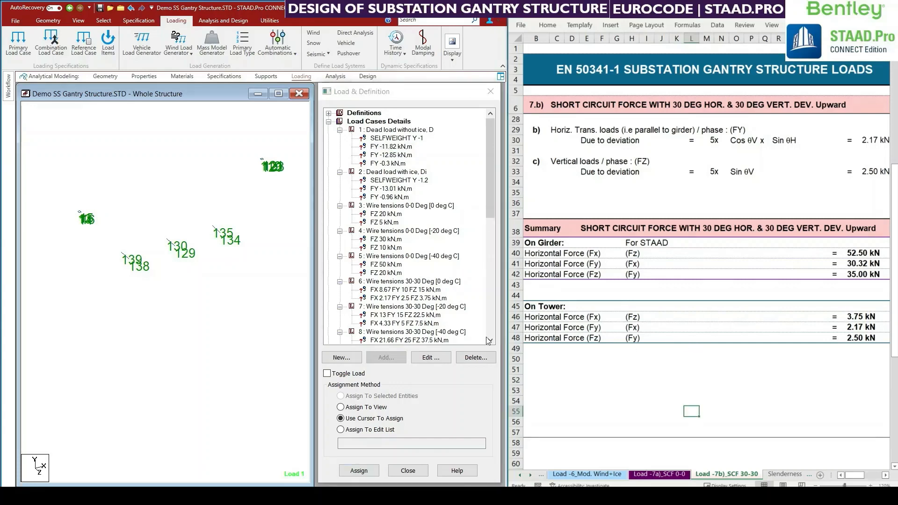
scroll(172, 290, up, 3)
middle_drag(171, 274, 186, 331)
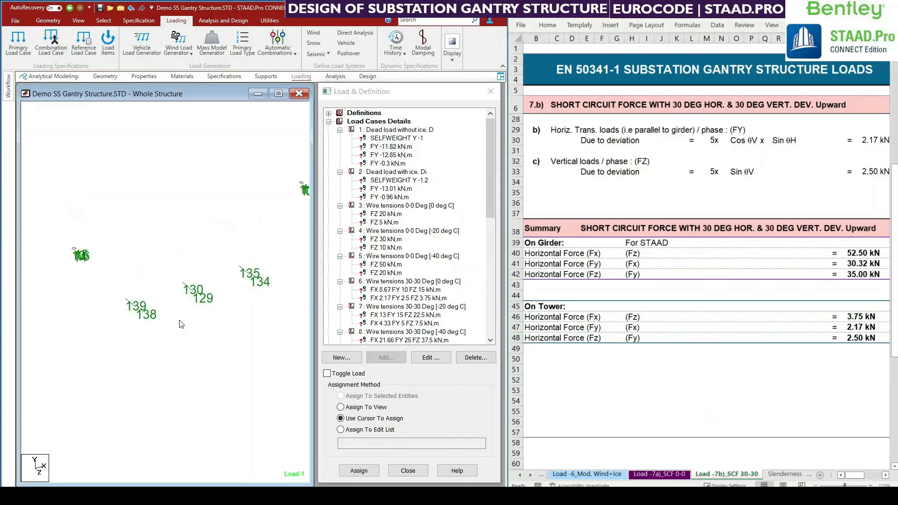
click(328, 373)
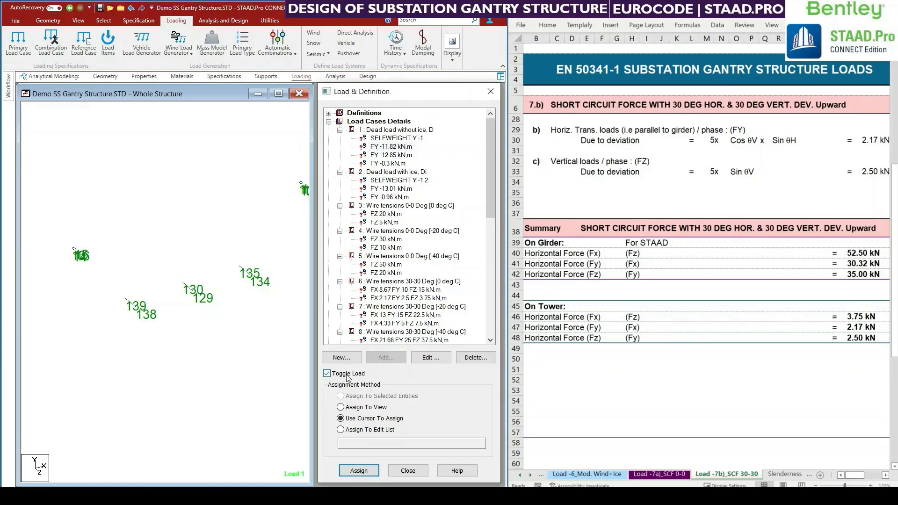
middle_drag(186, 380, 179, 406)
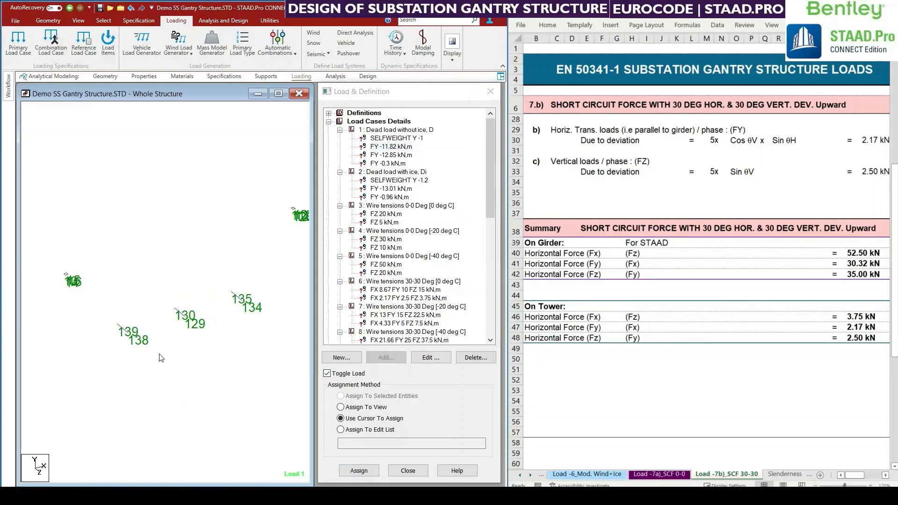
middle_drag(159, 354, 159, 356)
right_click(72, 320)
click(253, 177)
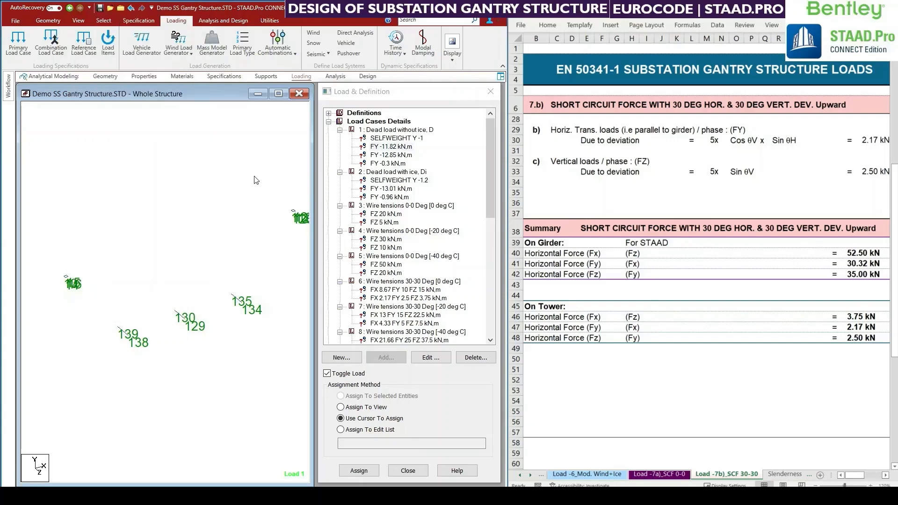
Assign the FY -11.82 kN nodal load of load case 1 to girder node 138 using the cursor.
click(102, 21)
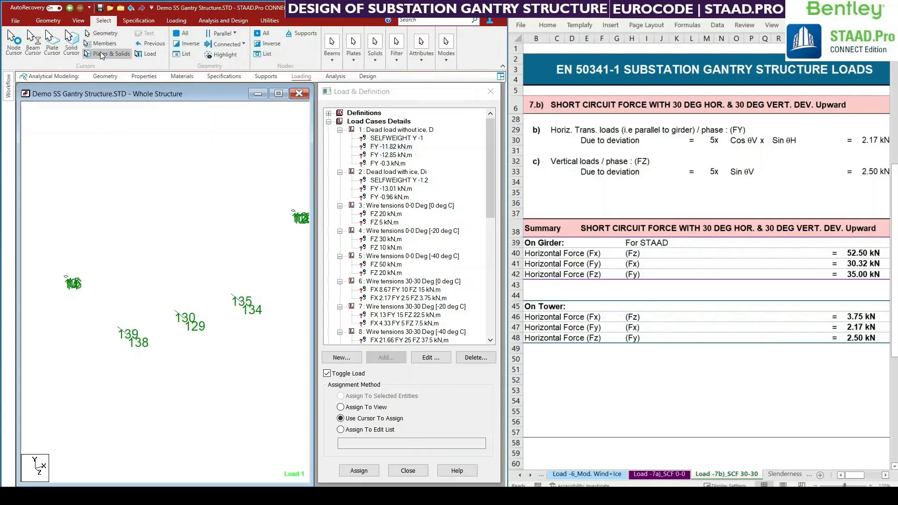
middle_drag(169, 311, 156, 331)
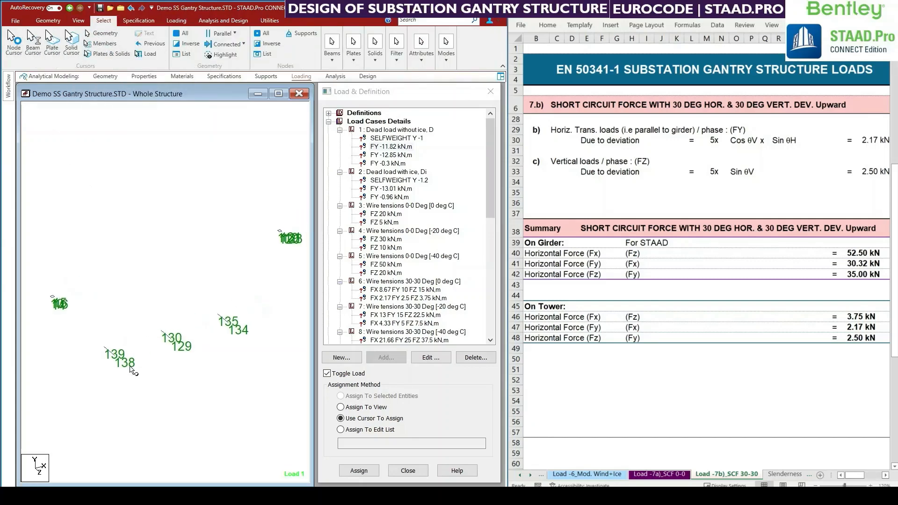
click(116, 360)
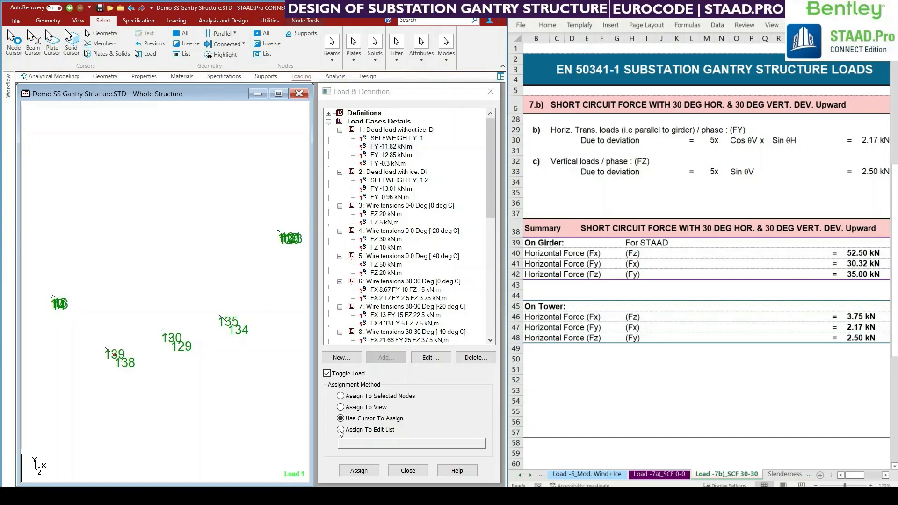
click(356, 471)
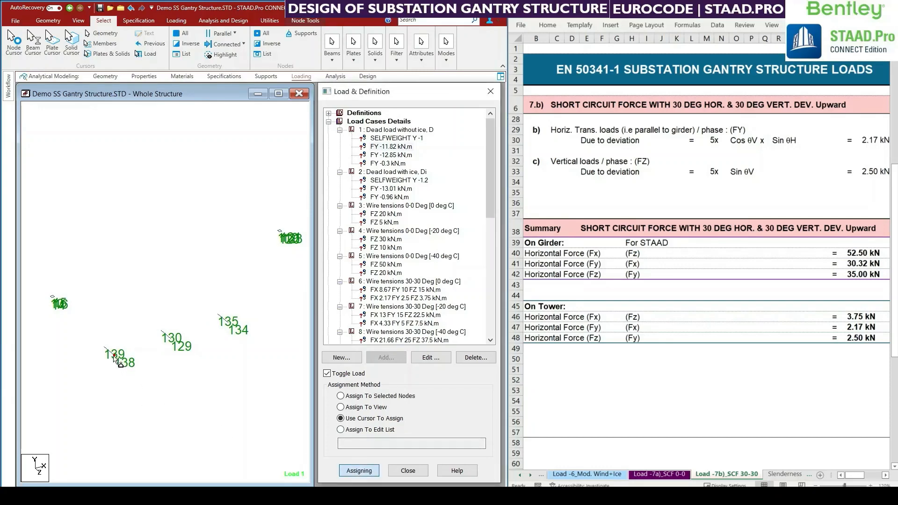
click(120, 367)
Assign the FY -11.82 kN nodal load of load case 1 to girder node 134 as well.
scroll(119, 362, up, 4)
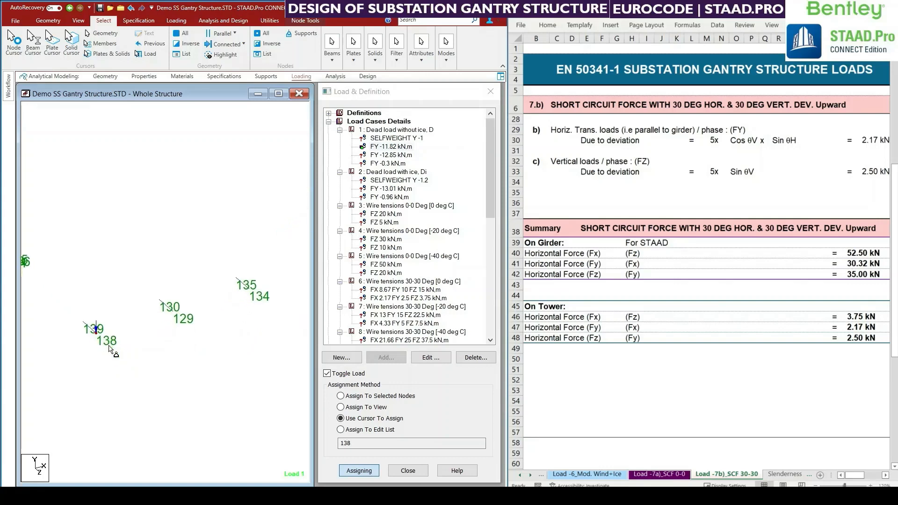
scroll(117, 357, up, 1)
middle_drag(117, 347, 113, 342)
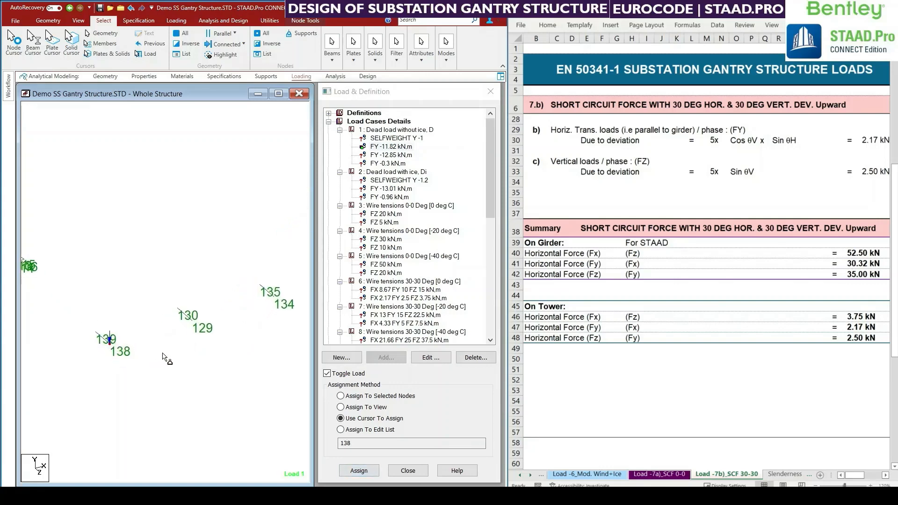
middle_drag(162, 358, 139, 380)
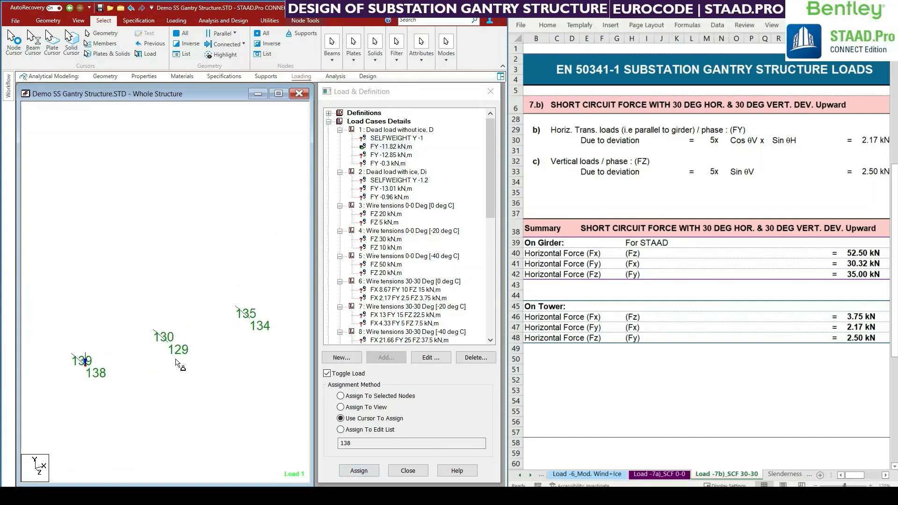
click(252, 323)
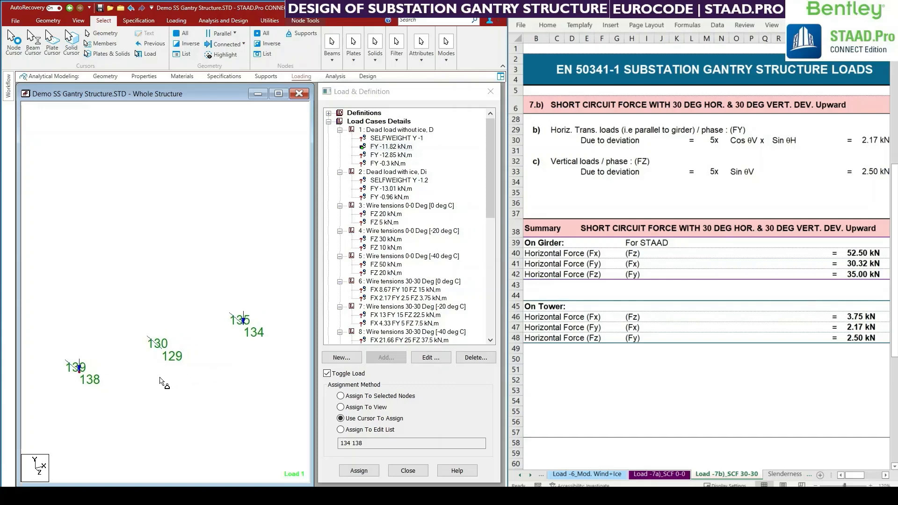
middle_drag(152, 381, 165, 378)
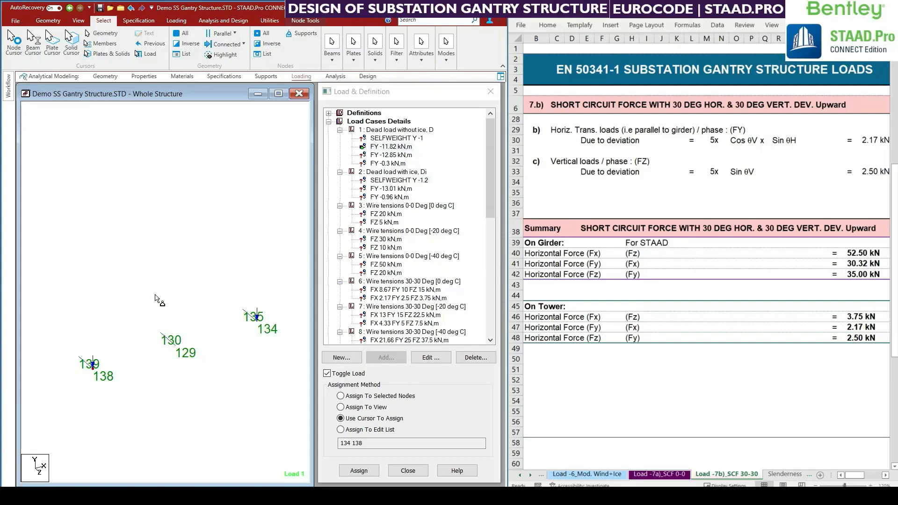
scroll(143, 328, down, 2)
scroll(143, 328, down, 1)
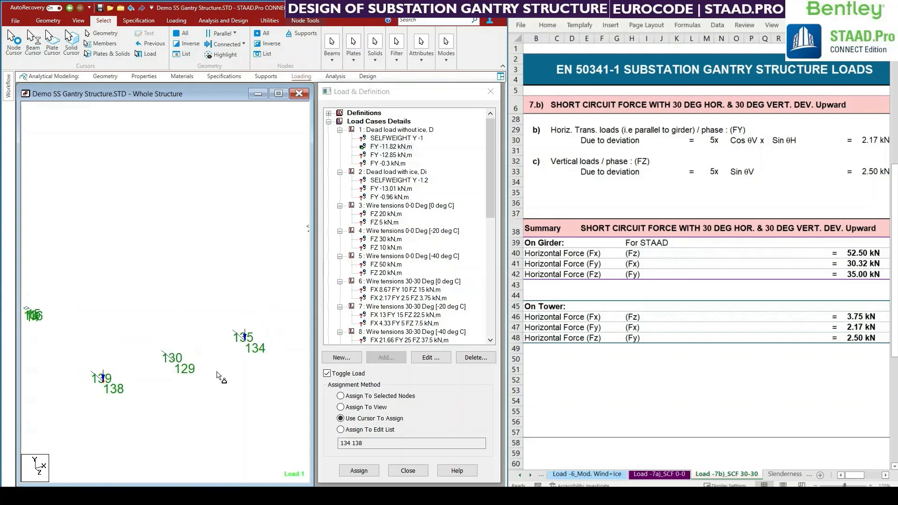
middle_drag(217, 372, 190, 363)
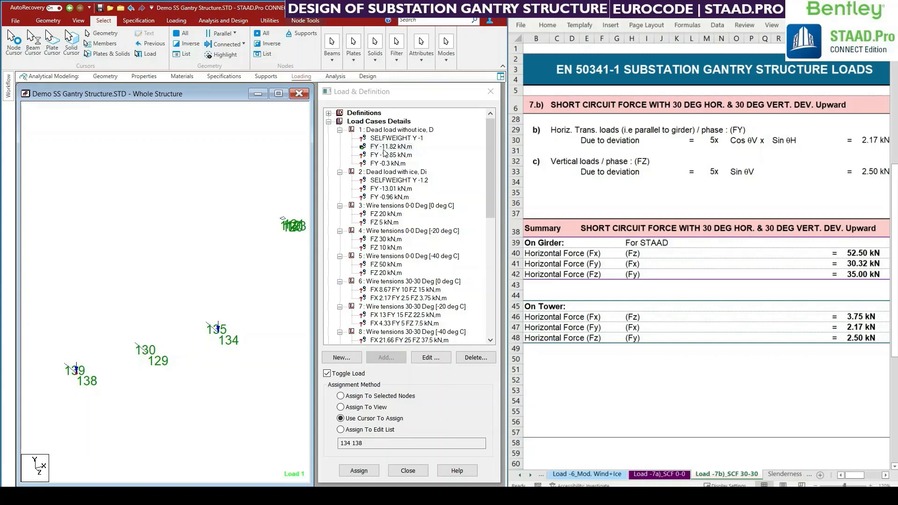
Bring up the Load -1a)_DL No ice sheet in Excel and highlight the girder's vertical force at the end phases.
click(690, 411)
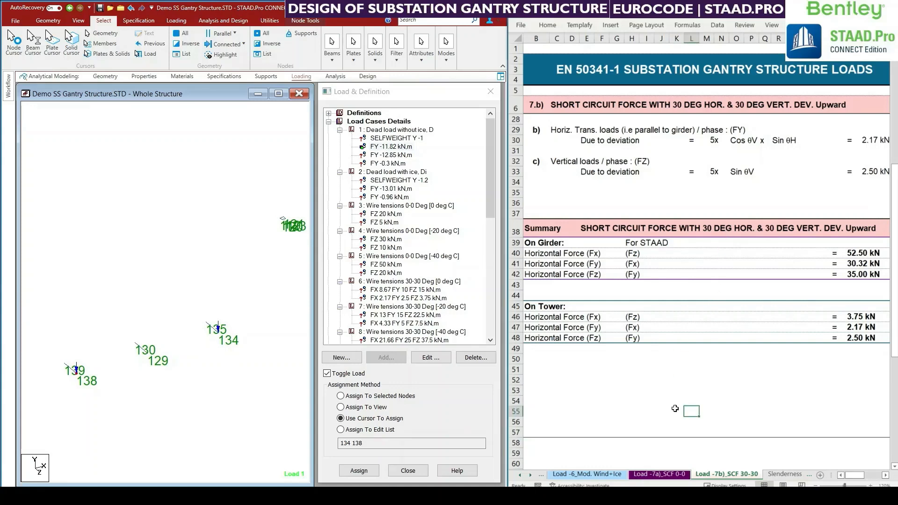
click(521, 475)
click(521, 475)
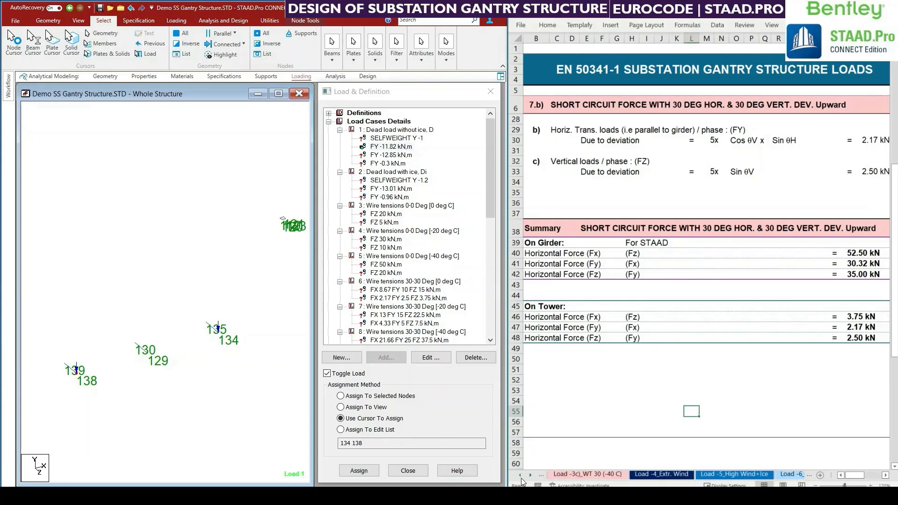
click(521, 475)
click(521, 475)
click(521, 475)
click(521, 475)
click(521, 475)
click(521, 475)
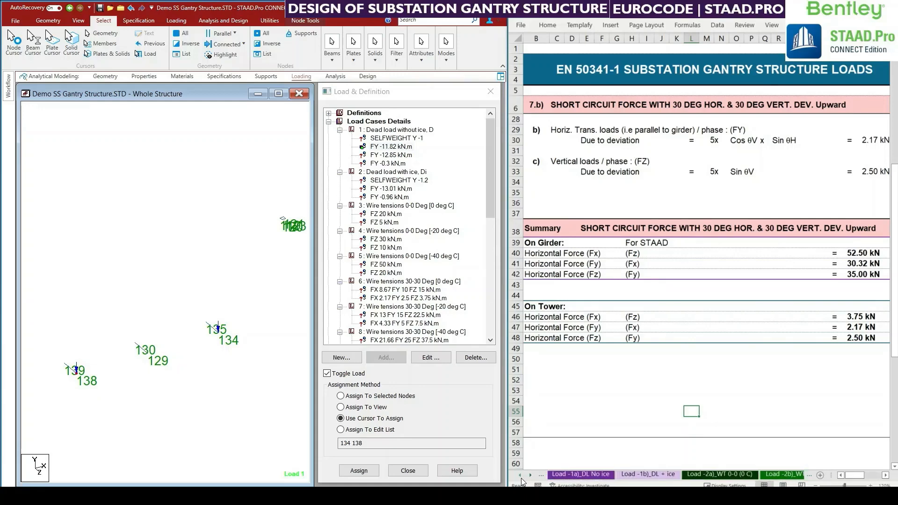
click(596, 475)
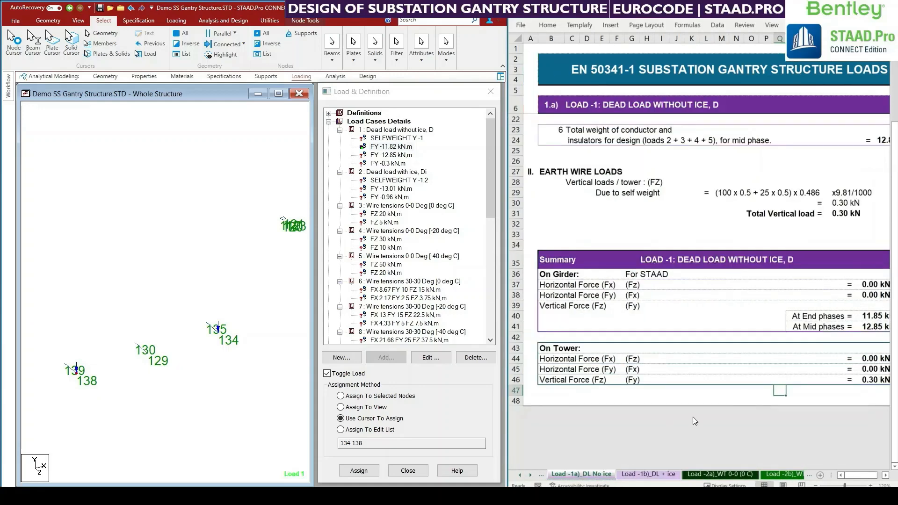
click(865, 317)
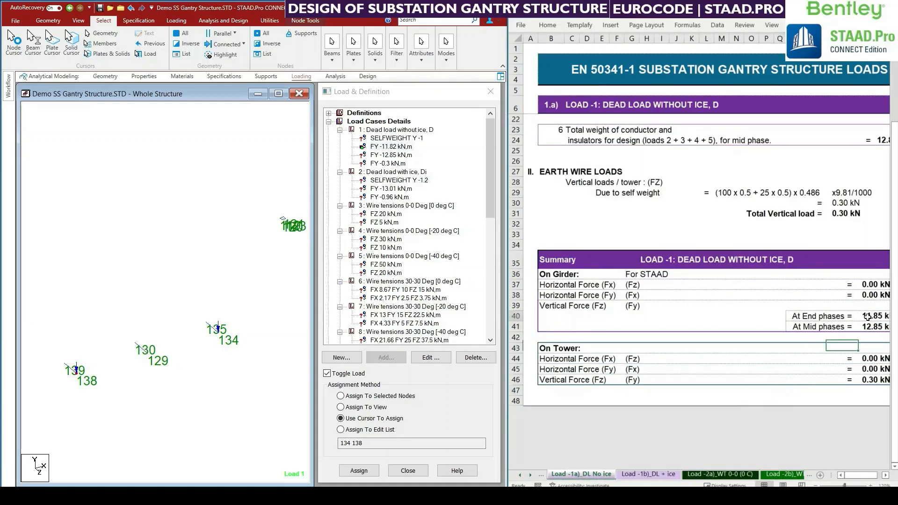
drag(796, 317, 862, 316)
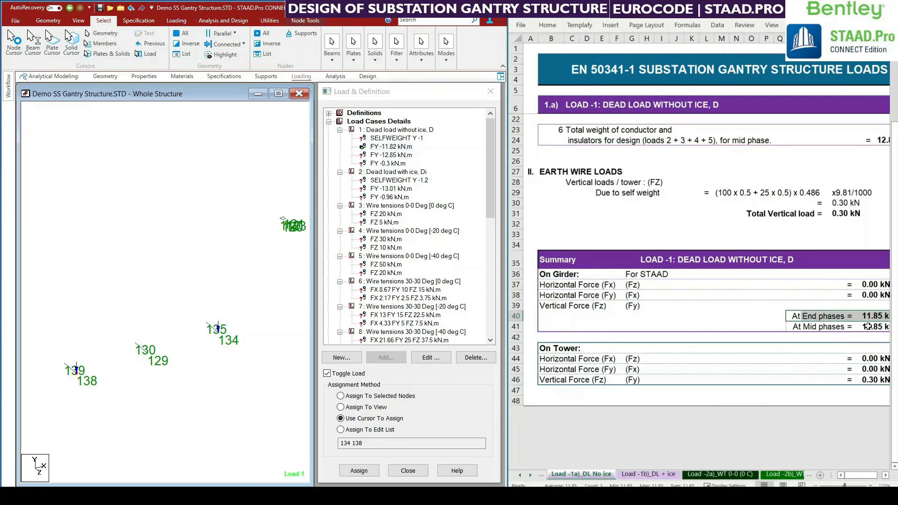
Assign the FY -12.85 kN nodal load of load case 1 to girder node 129 using the cursor.
middle_drag(120, 430, 144, 419)
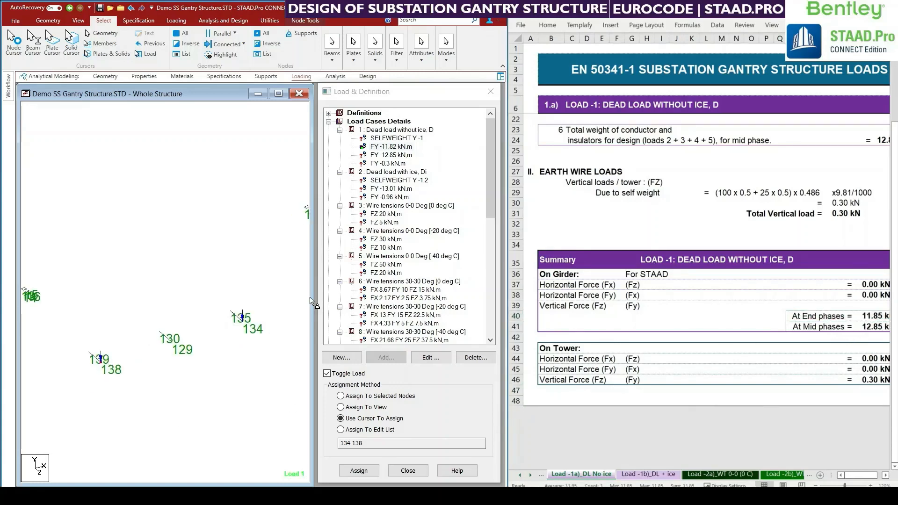
click(389, 156)
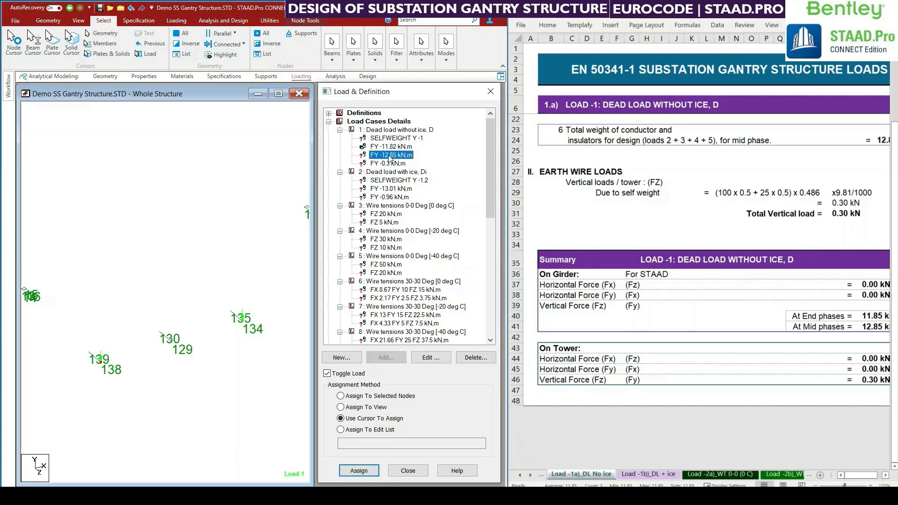
click(359, 470)
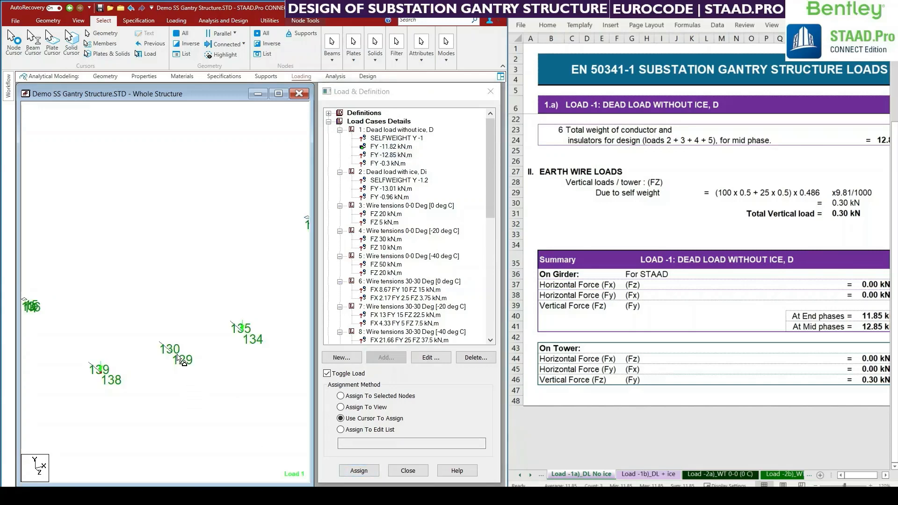
click(177, 357)
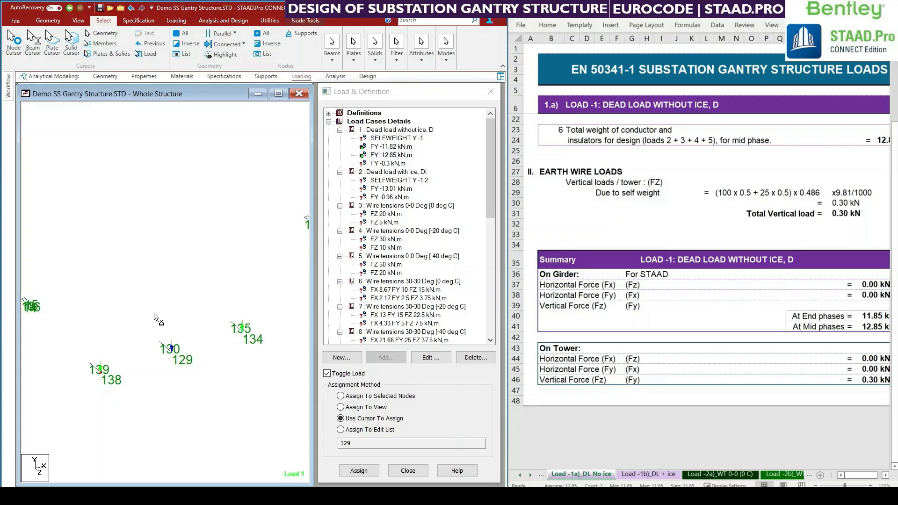
Display the load values beside the assigned girder loads in the model view.
key(shift+v)
scroll(175, 368, up, 4)
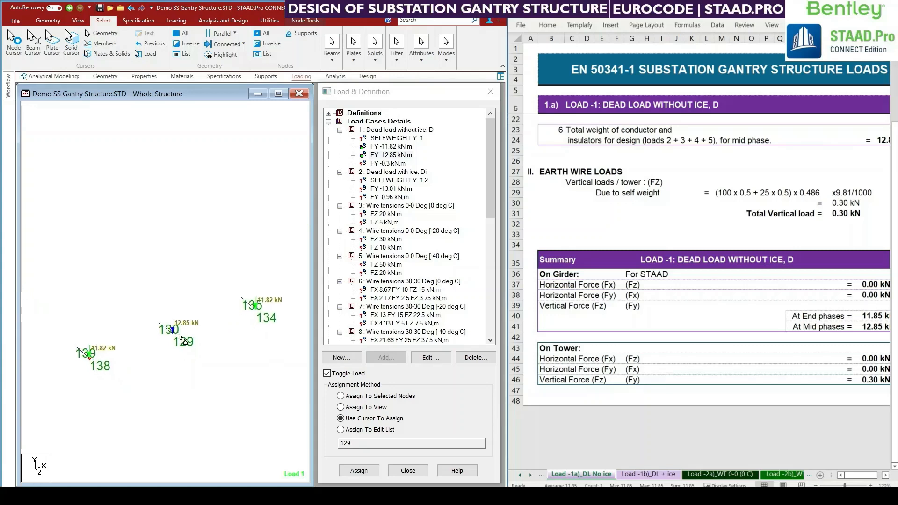
middle_drag(170, 360, 179, 364)
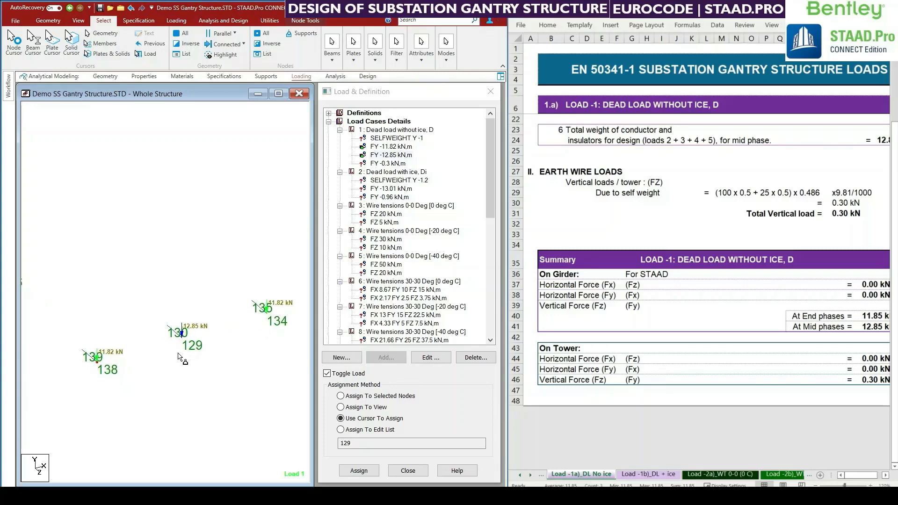
middle_drag(178, 356, 191, 364)
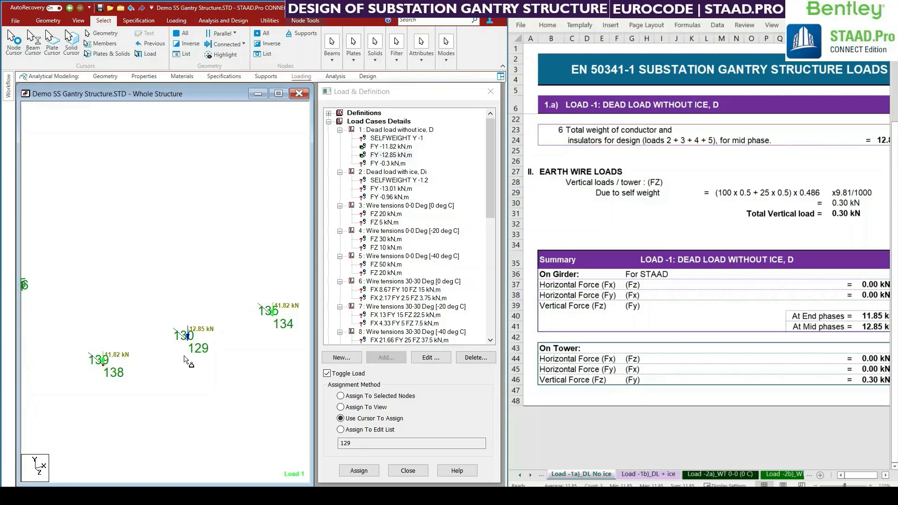
Minimize the Excel workbook and maximize the STAAD.Pro window to show all girder and tower nodes.
click(693, 234)
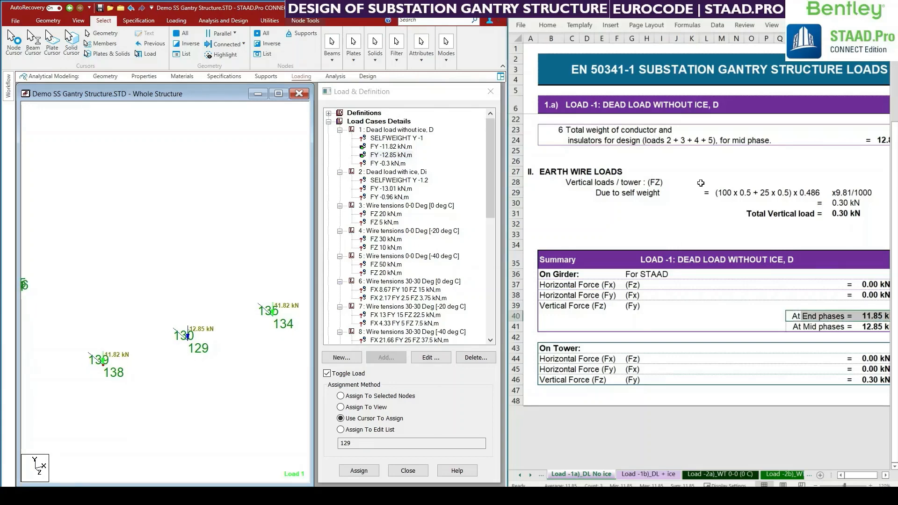
click(843, 7)
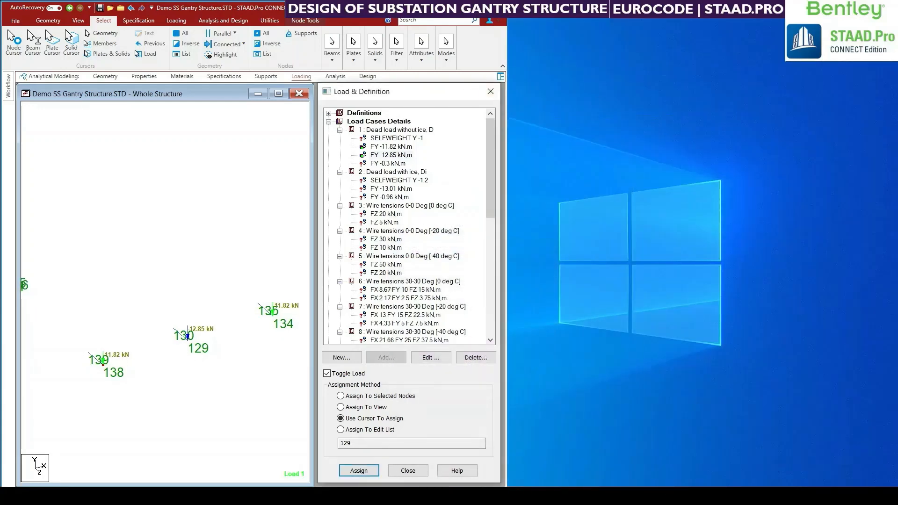
click(472, 7)
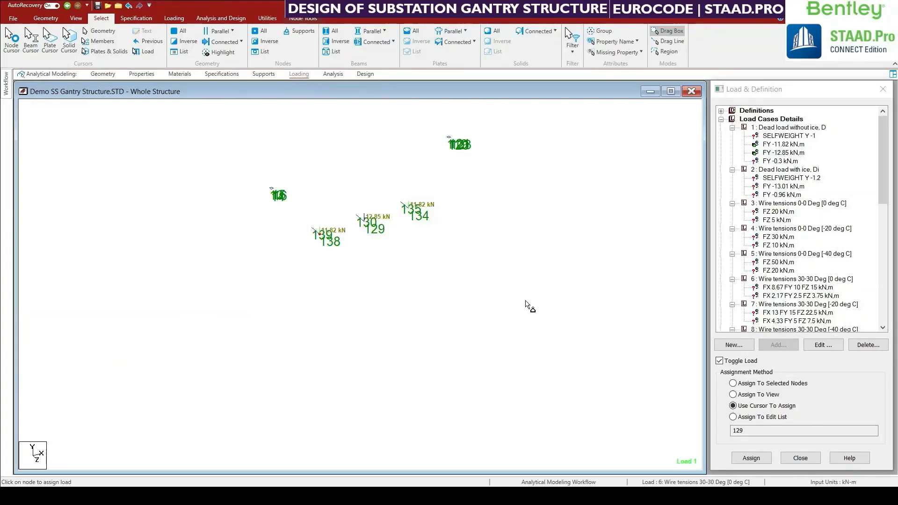
middle_drag(366, 209, 359, 293)
scroll(359, 293, up, 5)
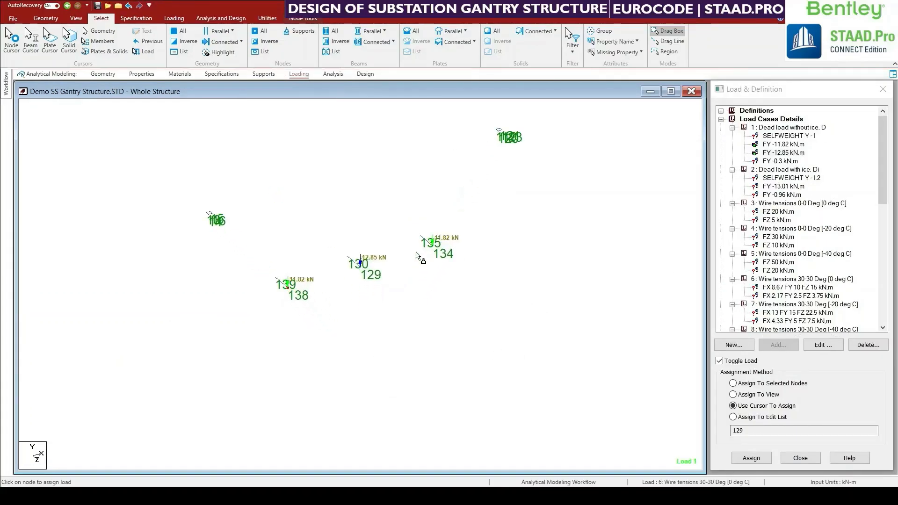
middle_drag(418, 257, 387, 355)
scroll(387, 354, up, 2)
Try to assign the FY -0.3 kN load of load case 1 to tower node 14, and remove the misapplied load.
click(774, 162)
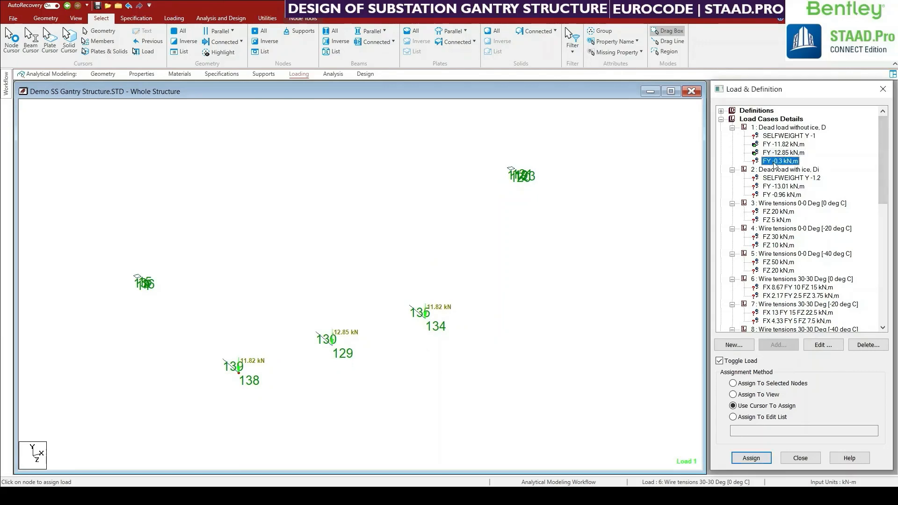
middle_drag(588, 243, 563, 257)
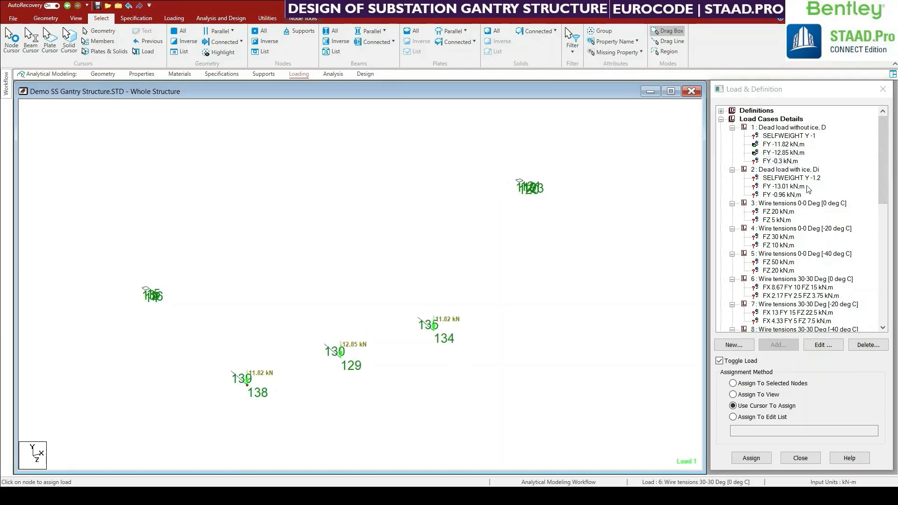
click(781, 161)
middle_drag(427, 308, 441, 310)
scroll(158, 289, up, 1)
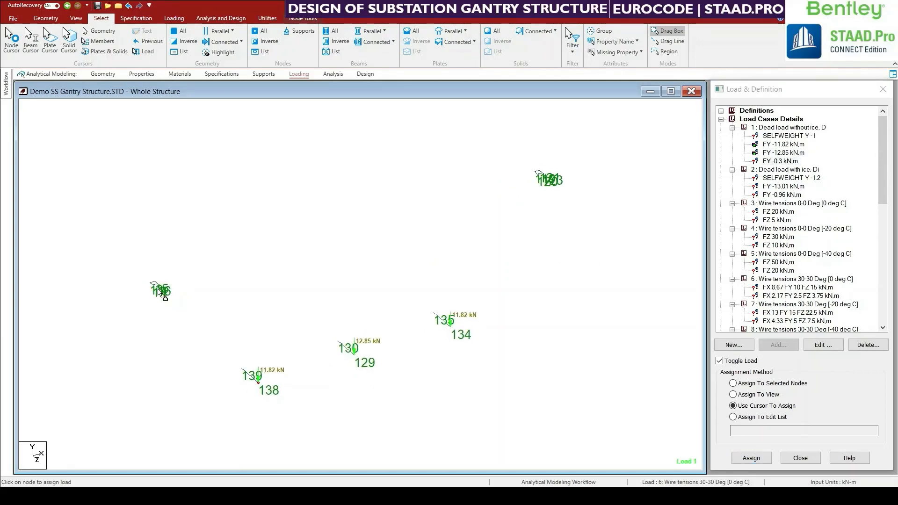
scroll(160, 292, up, 2)
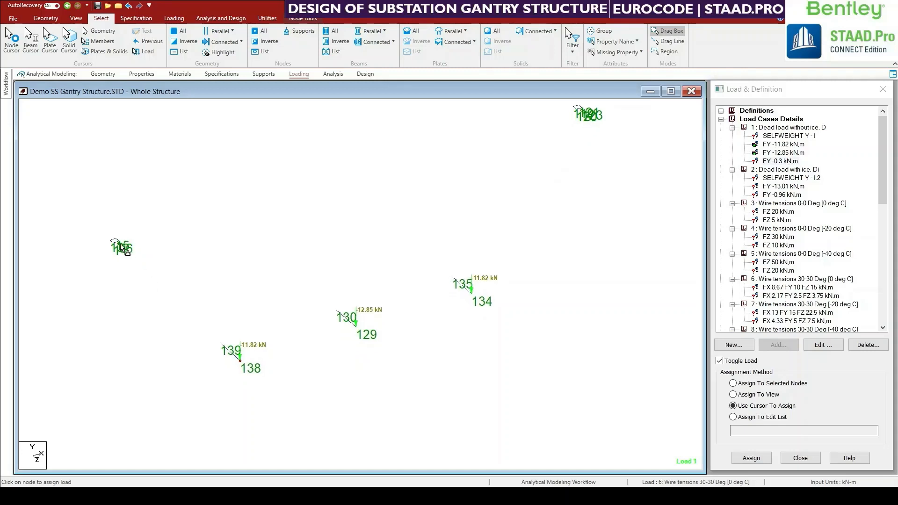
click(118, 249)
middle_drag(283, 266, 267, 319)
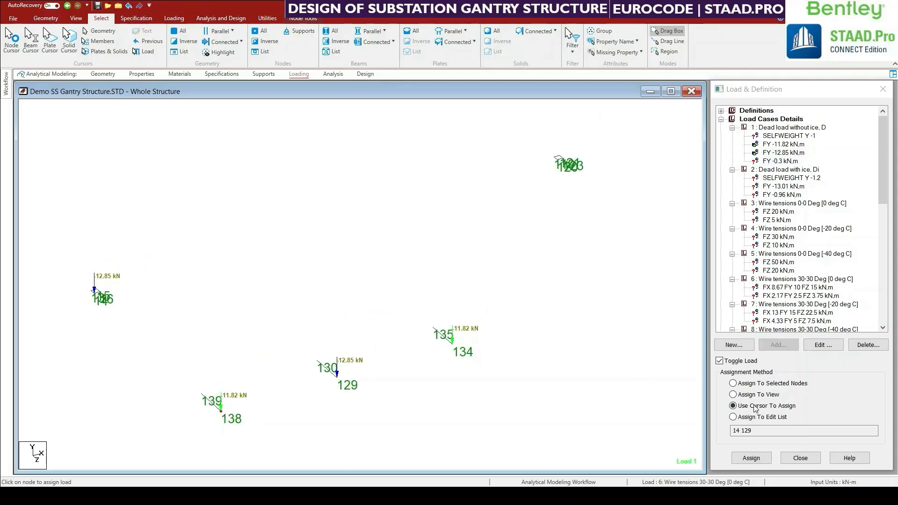
click(95, 295)
middle_drag(205, 304, 202, 320)
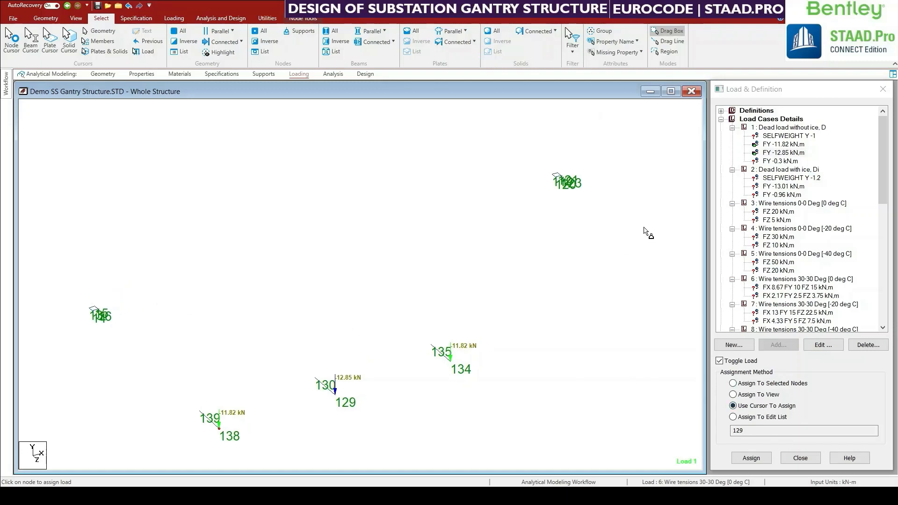
Apply the active FY -12.85 kN load of load case 1 to tower node 14 using the cursor.
middle_drag(578, 313, 576, 313)
middle_drag(333, 267, 366, 255)
click(123, 303)
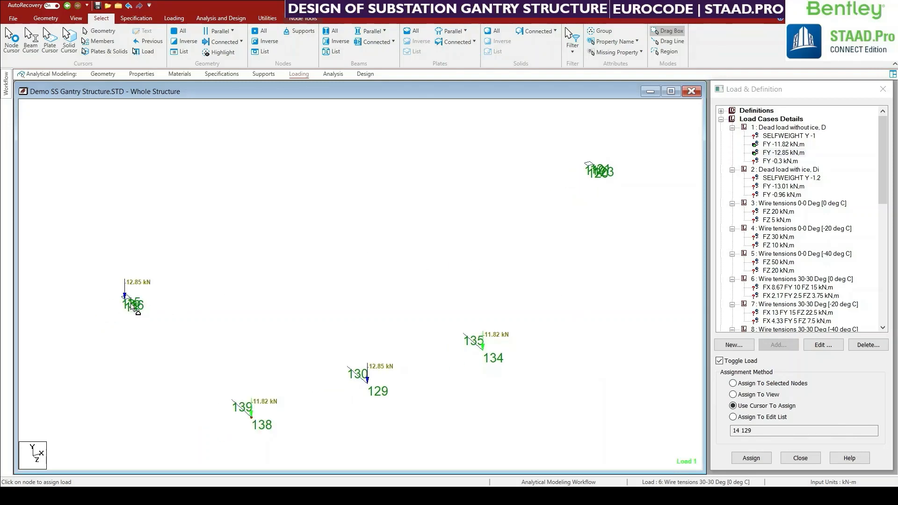
scroll(130, 303, up, 5)
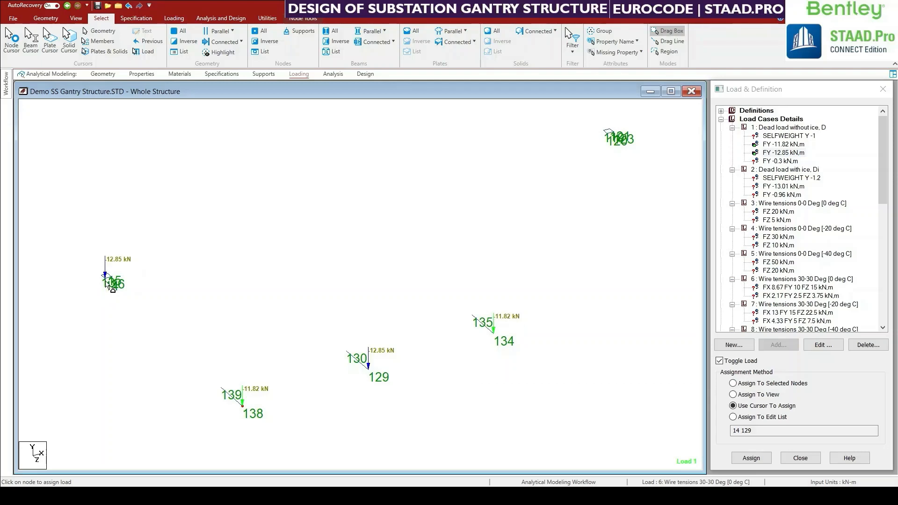
Remove the misplaced FY -12.85 kN load from the left tower's peak nodes, keeping it only on node 129.
click(111, 284)
click(732, 366)
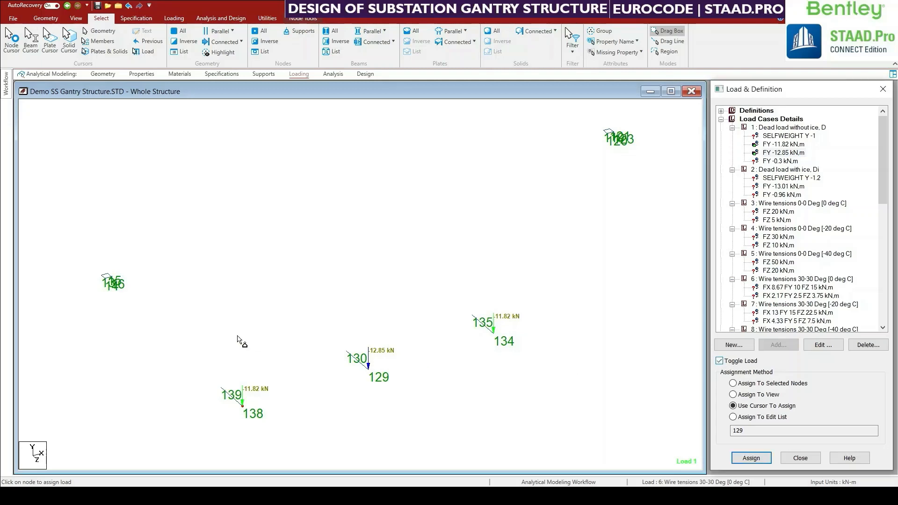
click(103, 279)
click(102, 278)
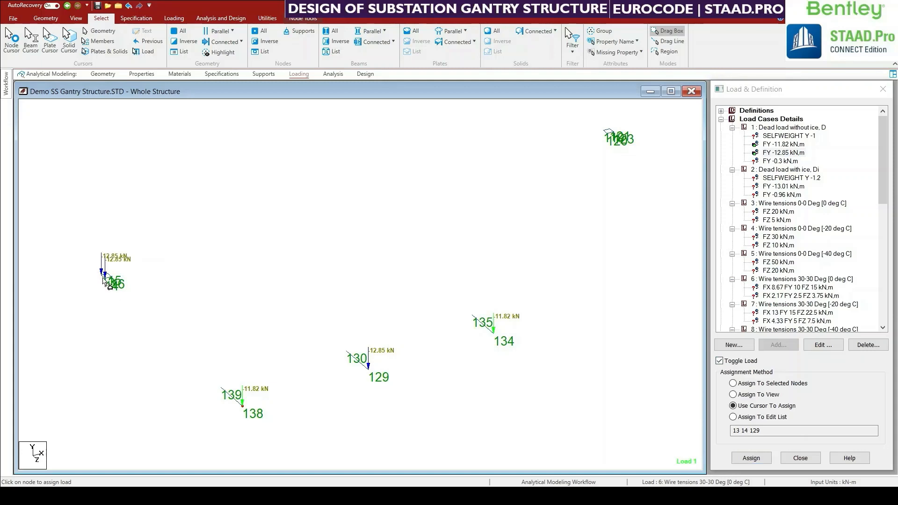
click(104, 281)
click(106, 281)
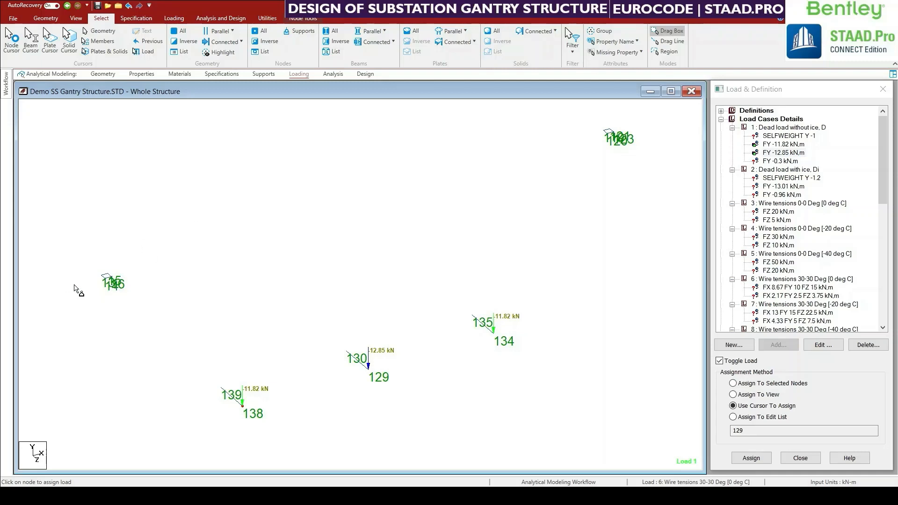
click(106, 280)
click(106, 281)
middle_drag(218, 293, 212, 308)
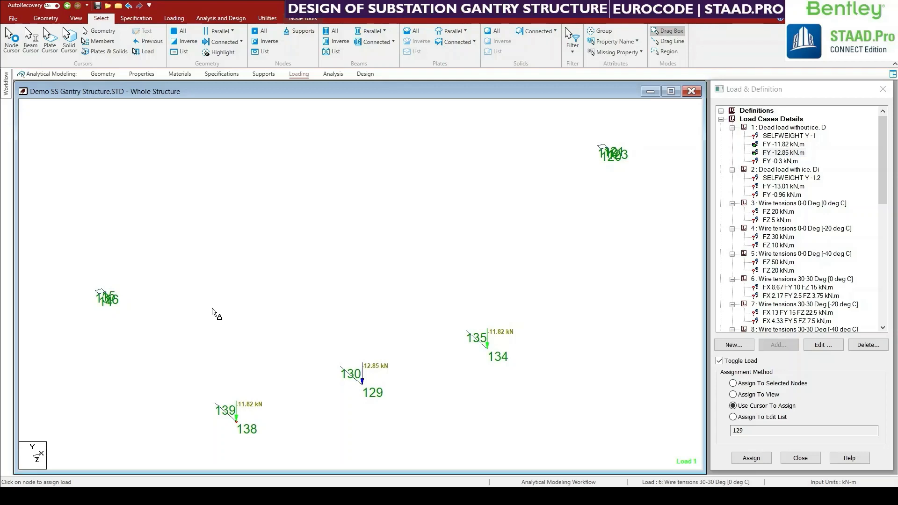
middle_drag(213, 309, 206, 321)
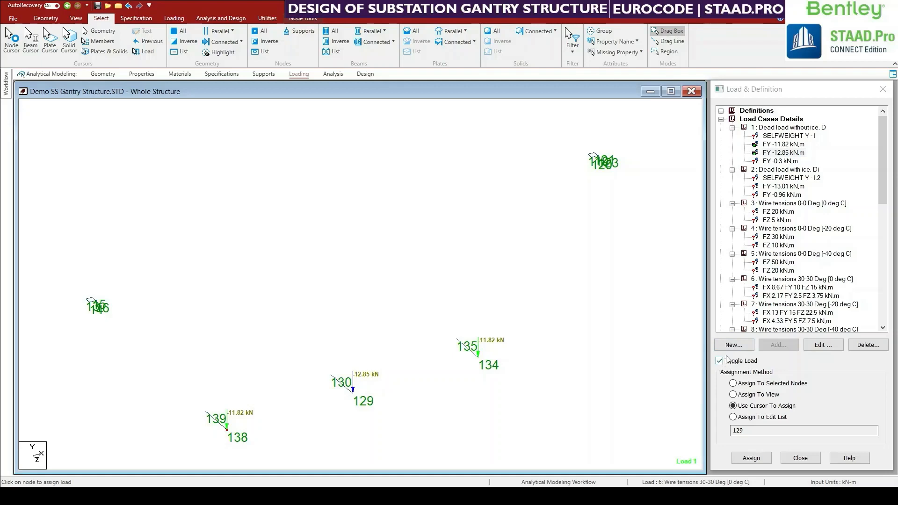
middle_drag(568, 273, 562, 277)
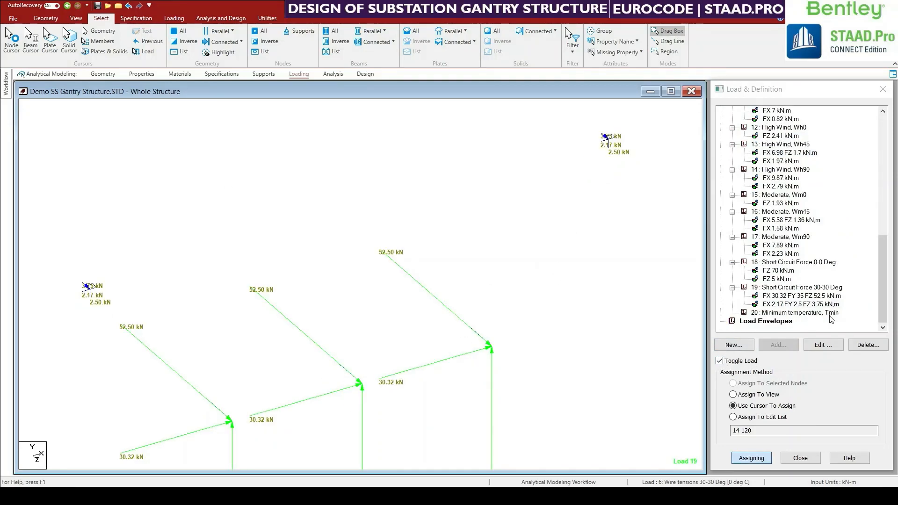
Go back to the selfweight items of load cases 1 and 2 and display the whole gantry structure.
drag(881, 280, 883, 147)
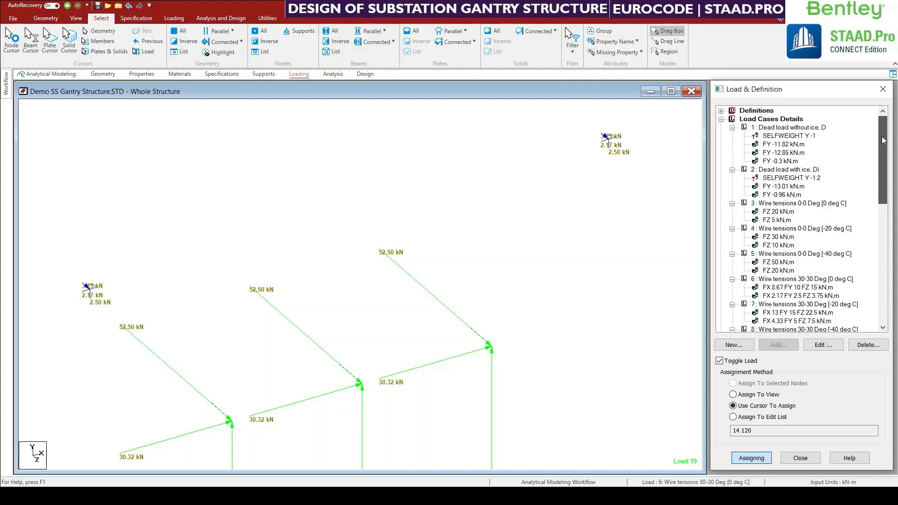
mouse_move(884, 145)
mouse_down()
mouse_move(883, 268)
mouse_move(882, 133)
mouse_up()
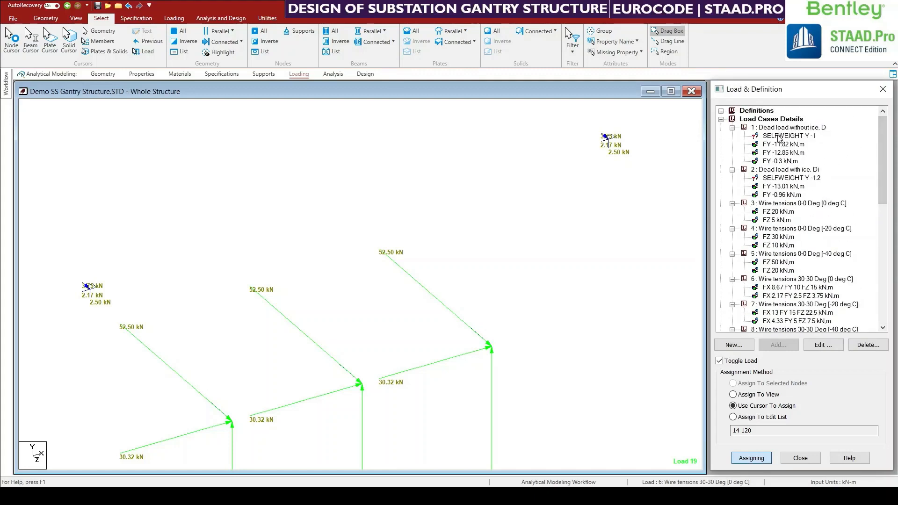
click(785, 135)
click(784, 178)
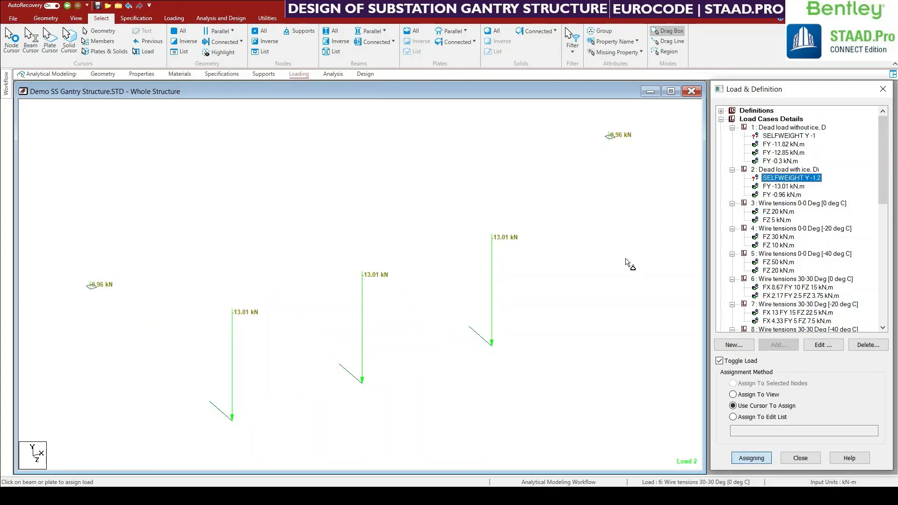
click(620, 258)
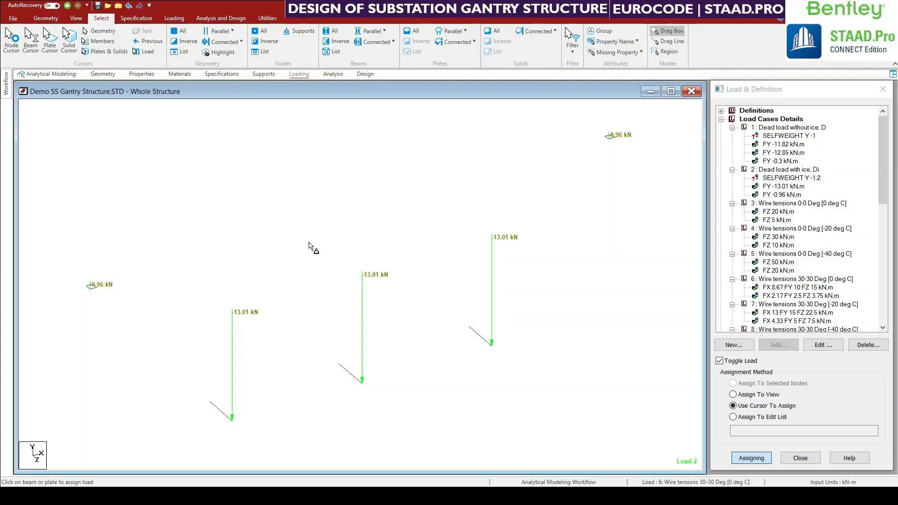
click(76, 19)
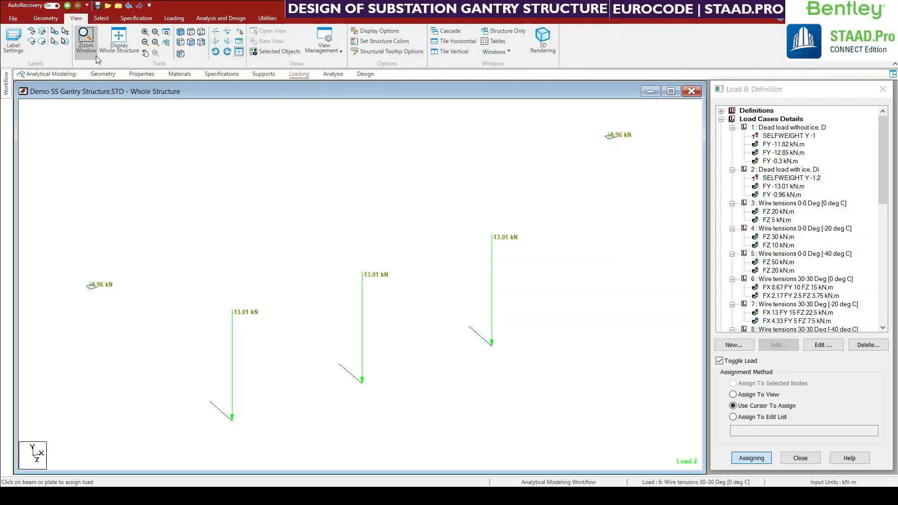
click(107, 47)
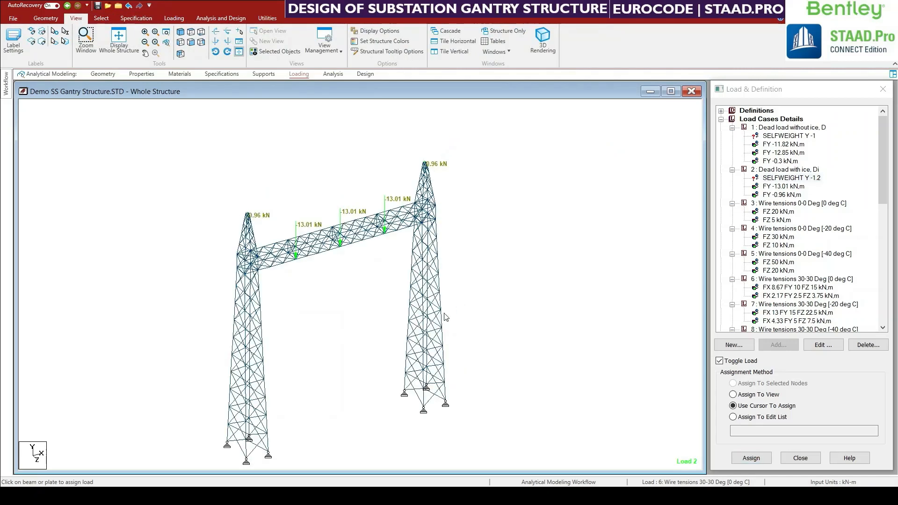
Assign the SELFWEIGHT Y -1 item of load case 1 to the entire structure with the Assign To View method.
click(771, 135)
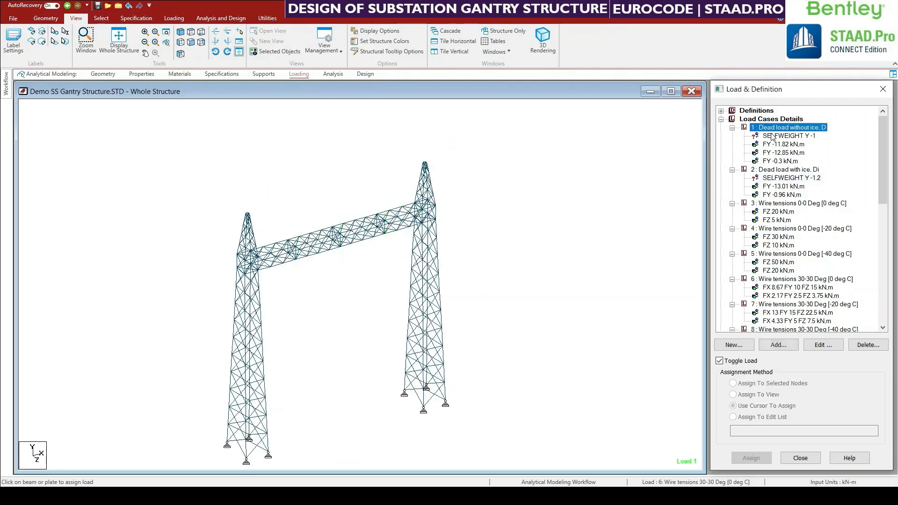
click(505, 333)
key(ctrl+a)
middle_drag(515, 336, 495, 357)
click(744, 458)
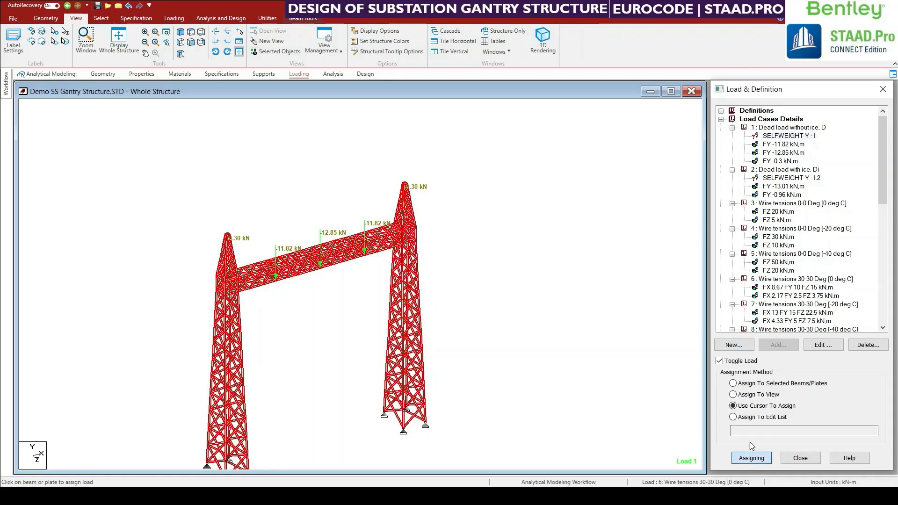
click(757, 395)
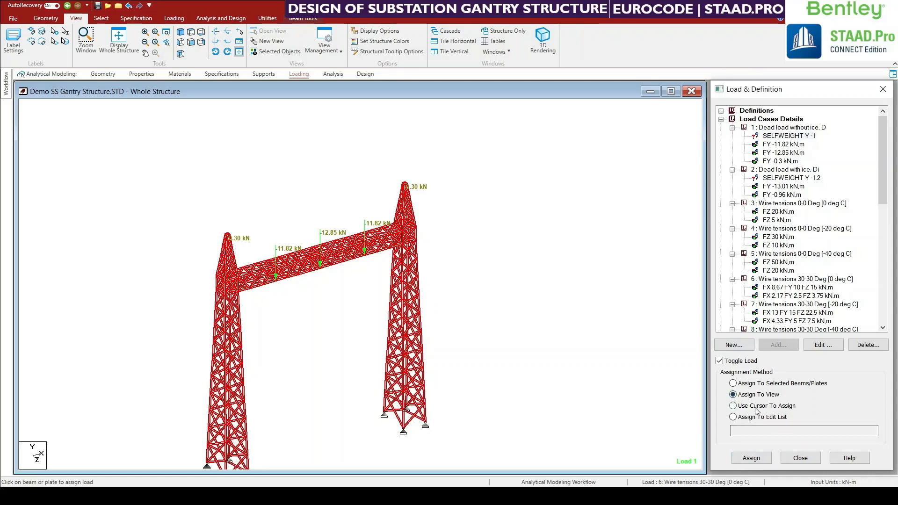
click(755, 461)
click(805, 309)
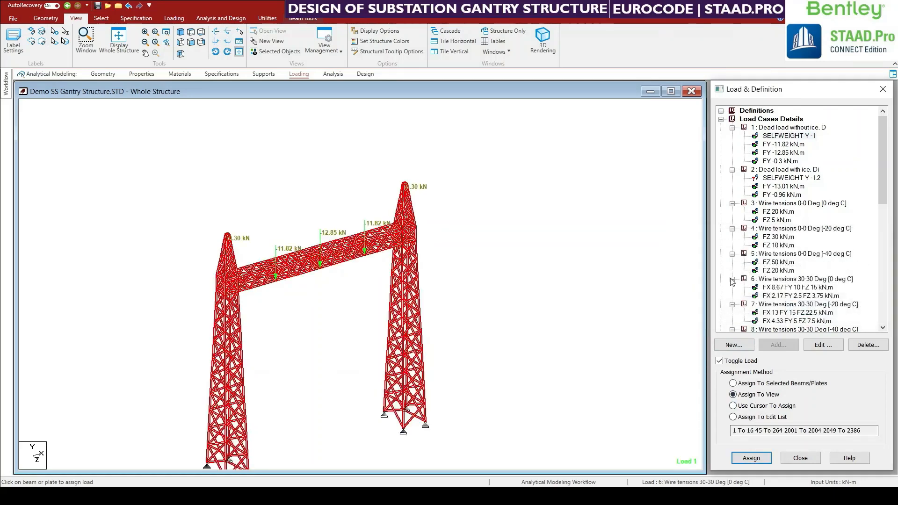
Assign the SELFWEIGHT Y -1.2 item of load case 2 to the entire structure with the Assign To View method.
click(760, 179)
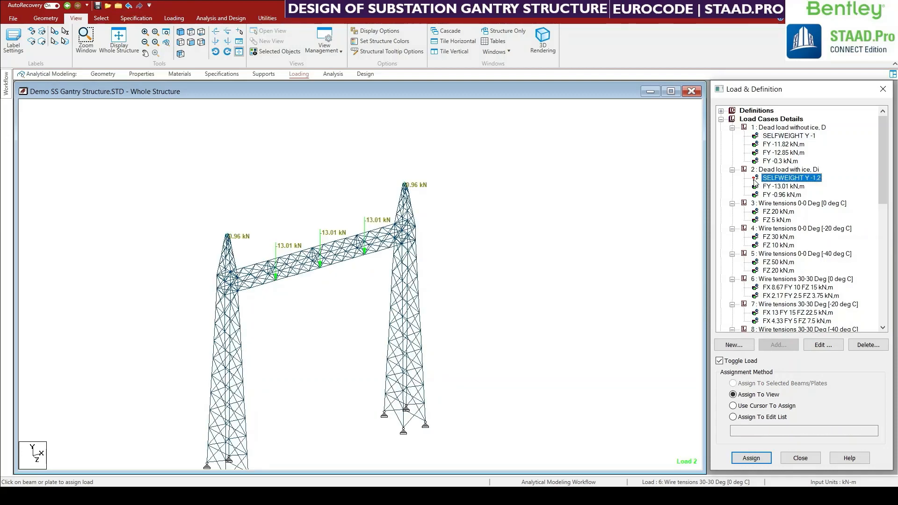
click(764, 139)
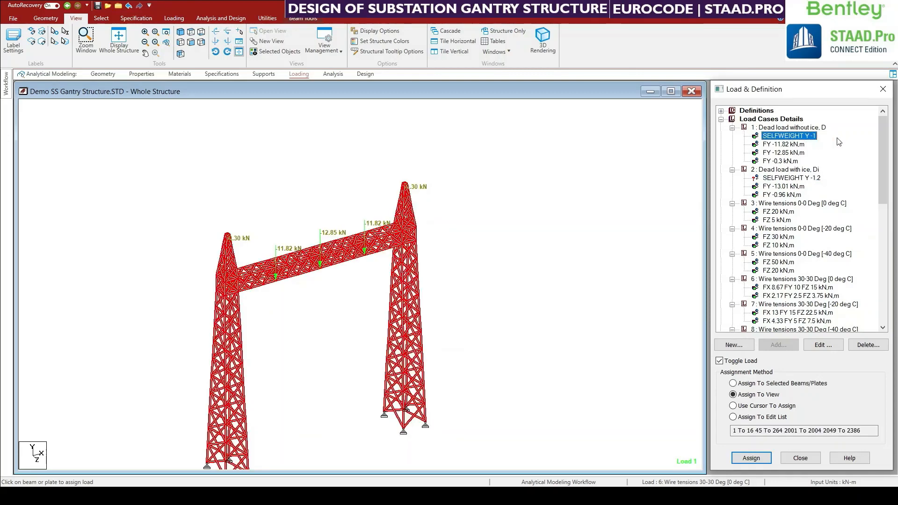
click(780, 181)
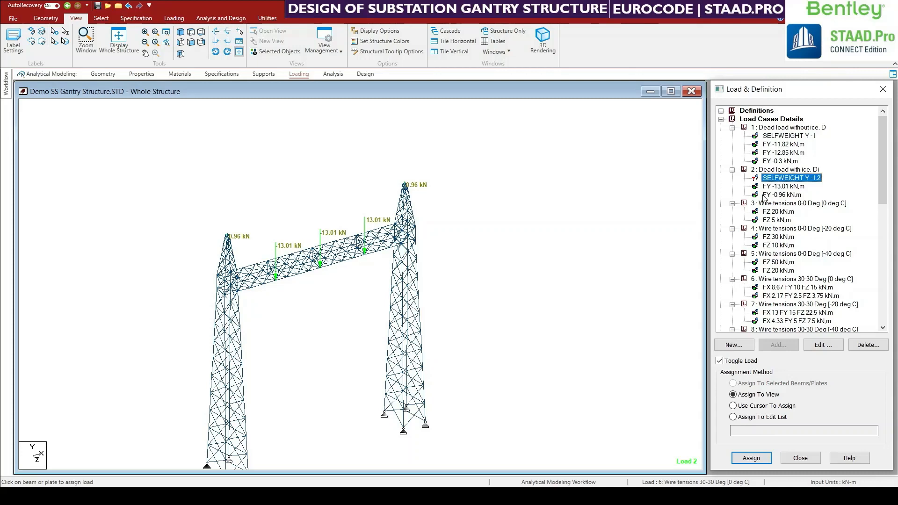
click(575, 346)
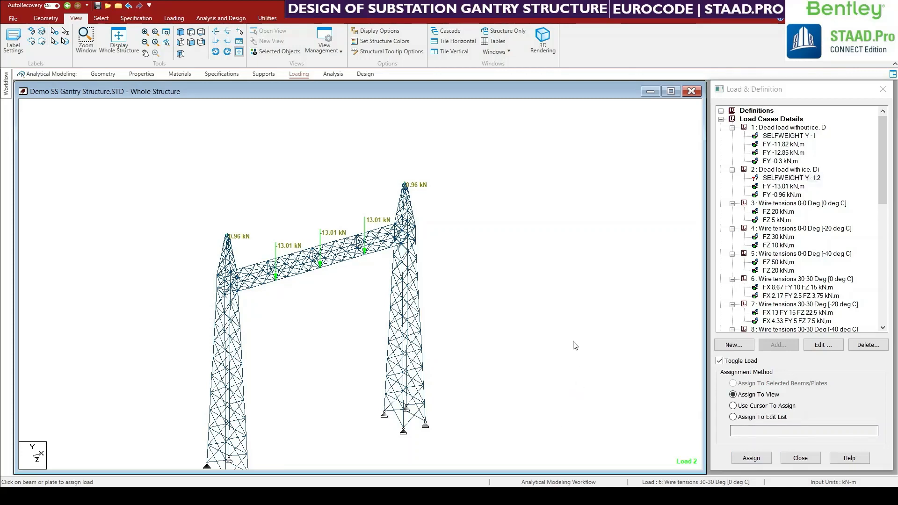
key(ctrl+a)
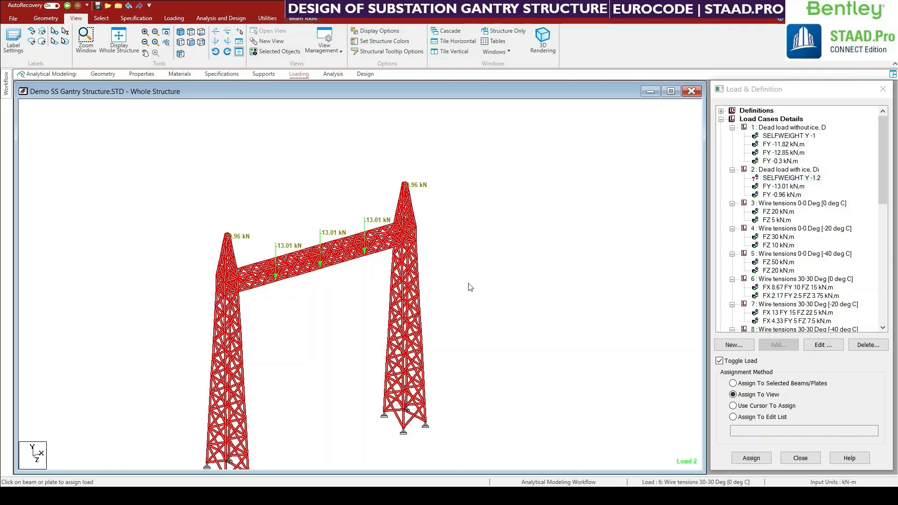
middle_drag(470, 301, 476, 292)
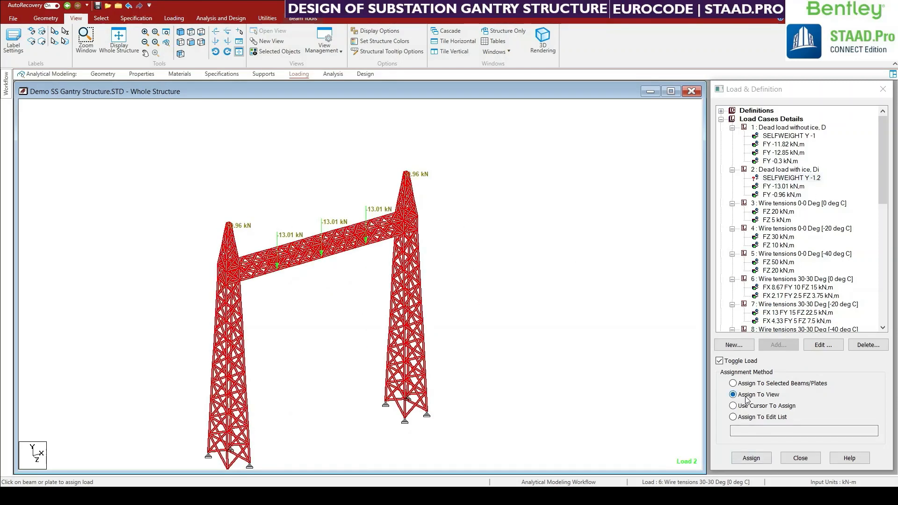
click(752, 458)
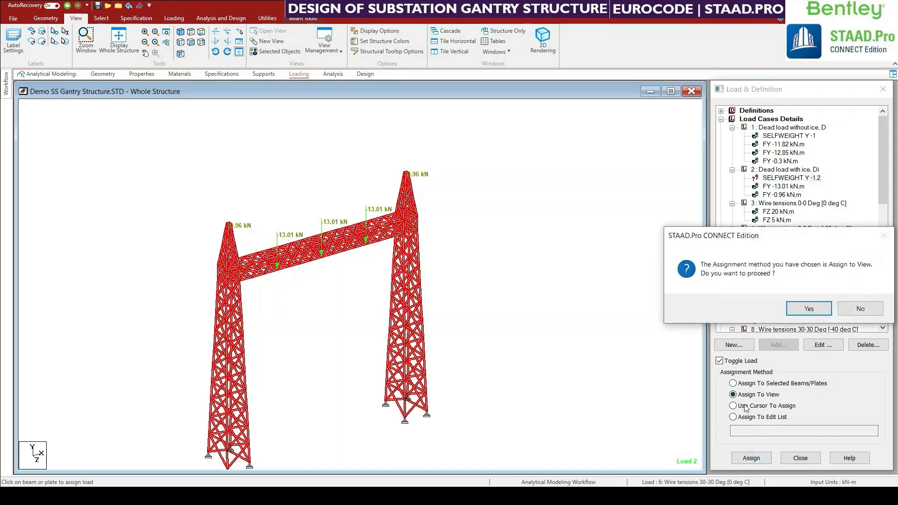
click(812, 312)
Check the assigned selfweight and nodal load items of load cases 1, 2 and 3 on the model.
click(780, 180)
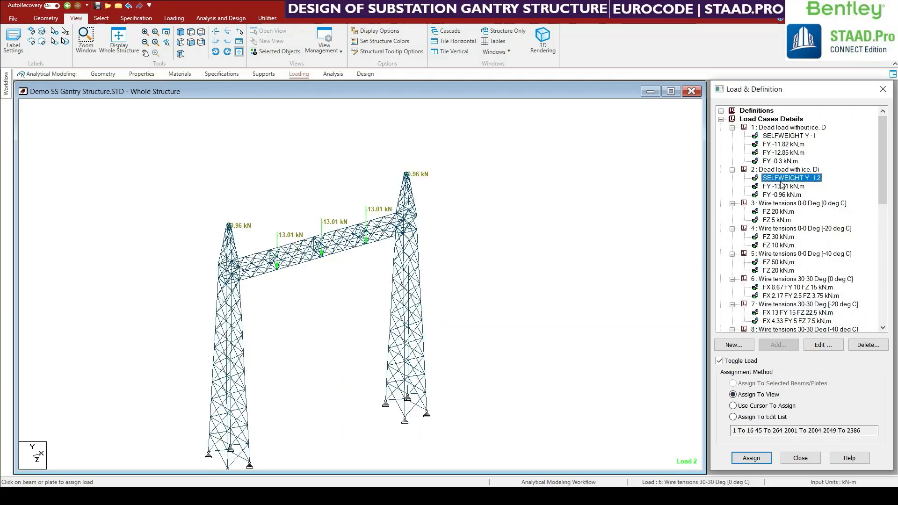
click(528, 299)
middle_drag(487, 405, 489, 395)
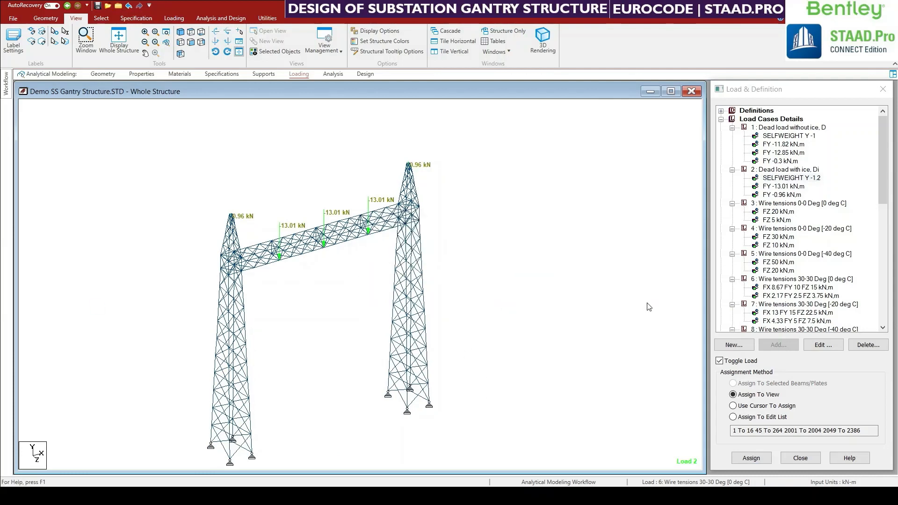
click(770, 136)
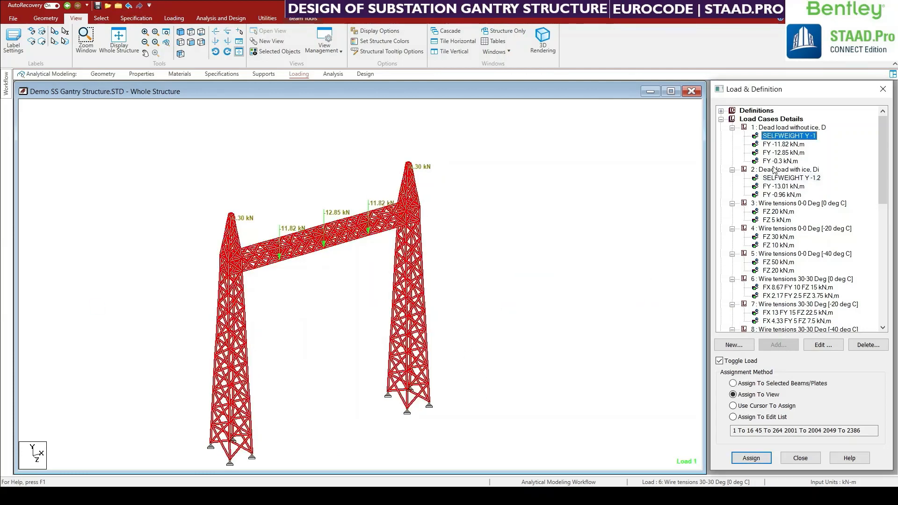
click(772, 163)
click(776, 194)
click(774, 223)
click(596, 302)
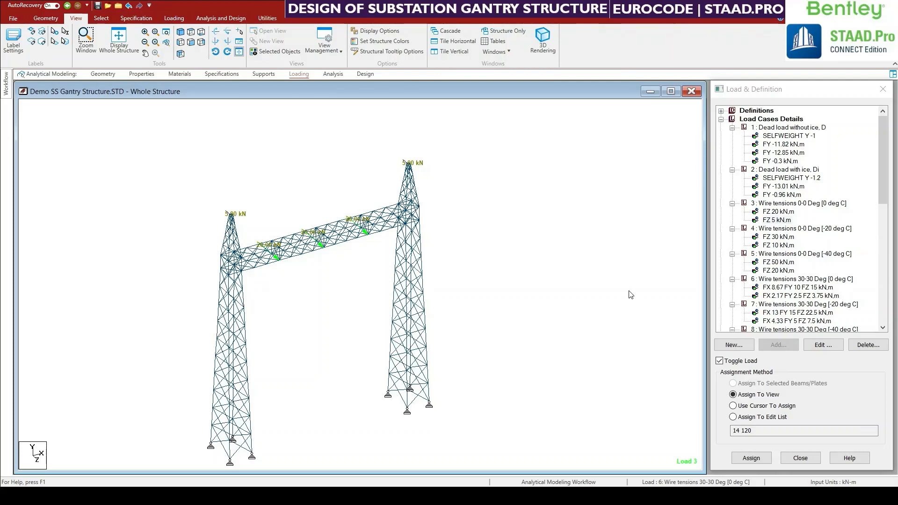
Expand the load definitions and start a new wind type definition.
drag(883, 167, 869, 149)
middle_drag(427, 378, 426, 370)
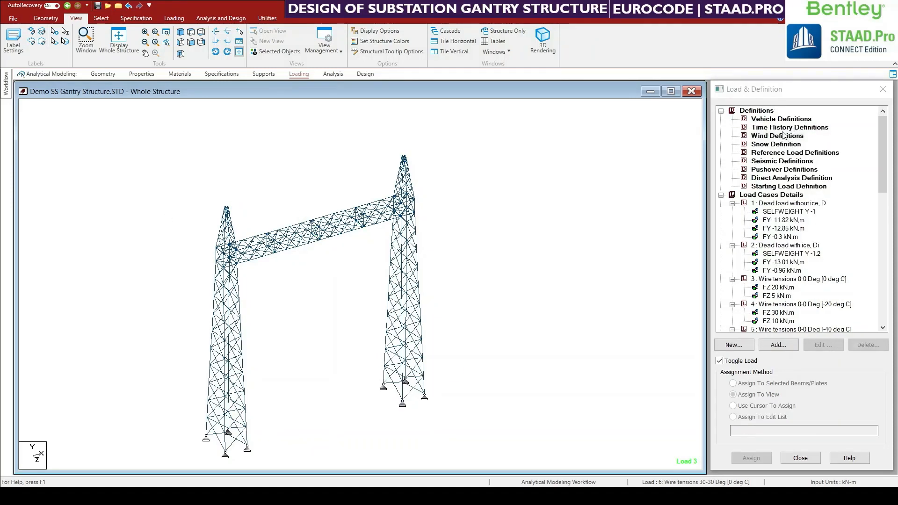
click(766, 128)
click(761, 113)
click(764, 127)
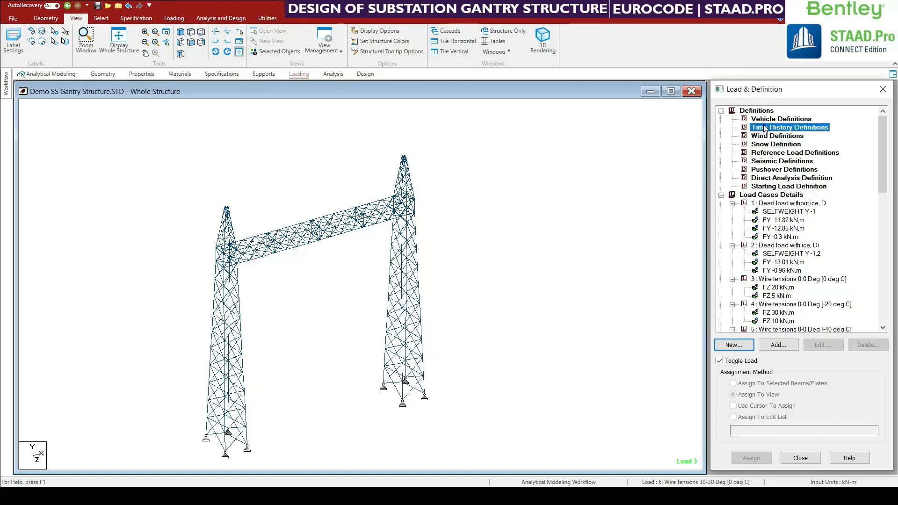
click(772, 136)
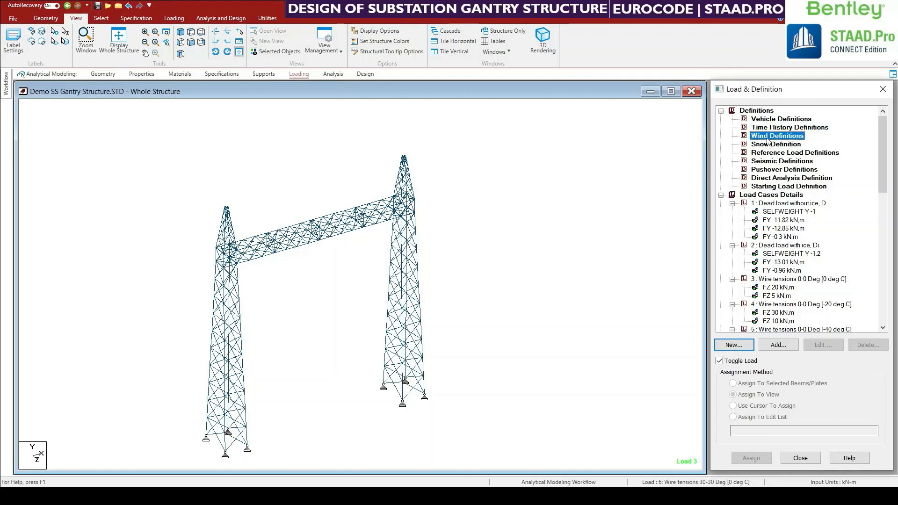
click(733, 345)
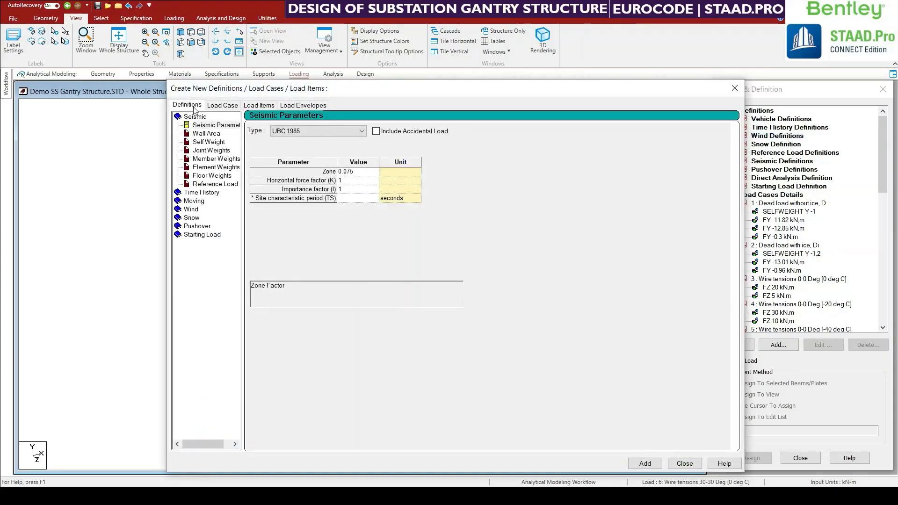
click(193, 209)
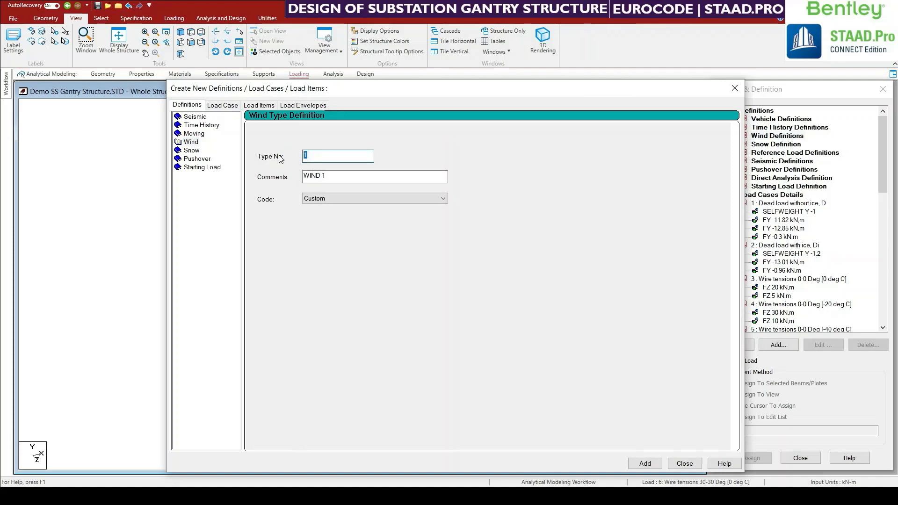
Enter "Extrem 0 90" as the comment of wind type 1 and keep the code set to Custom.
click(340, 180)
drag(338, 179, 303, 179)
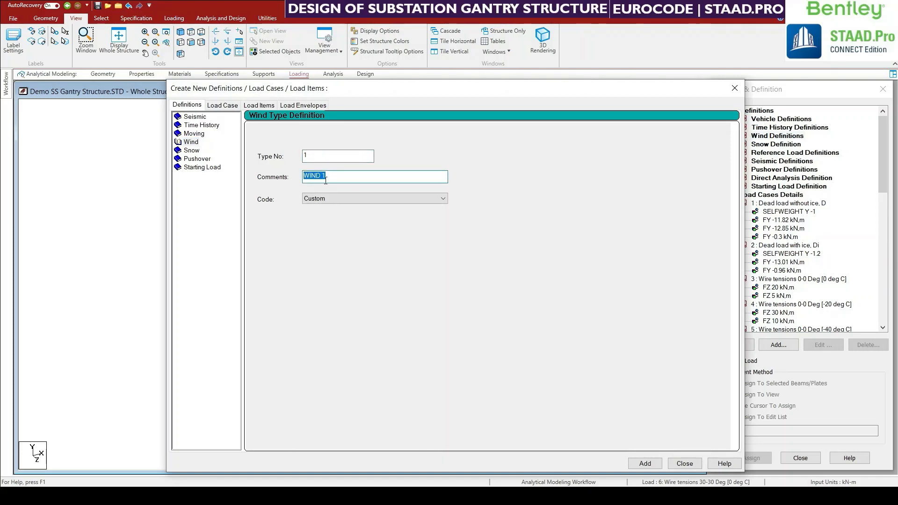
text(Exz)
key(BackSpace)
key(BackSpace)
click(333, 196)
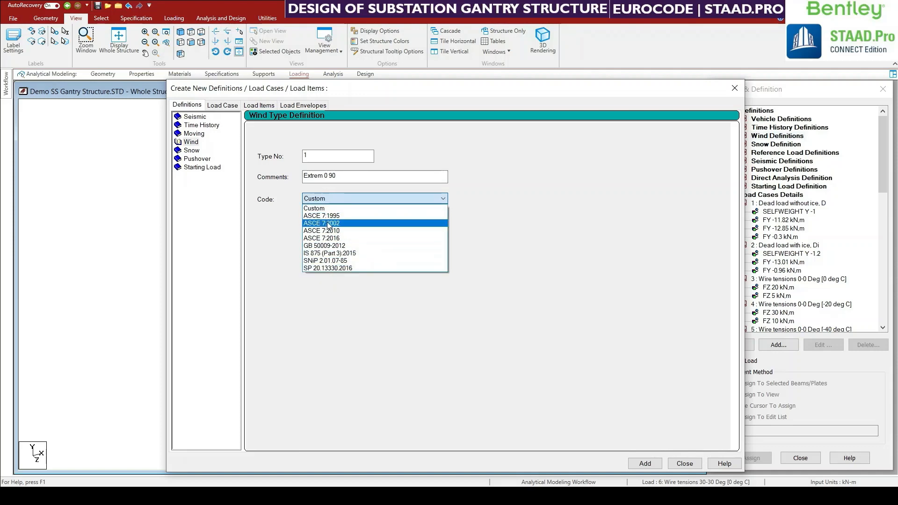
click(340, 175)
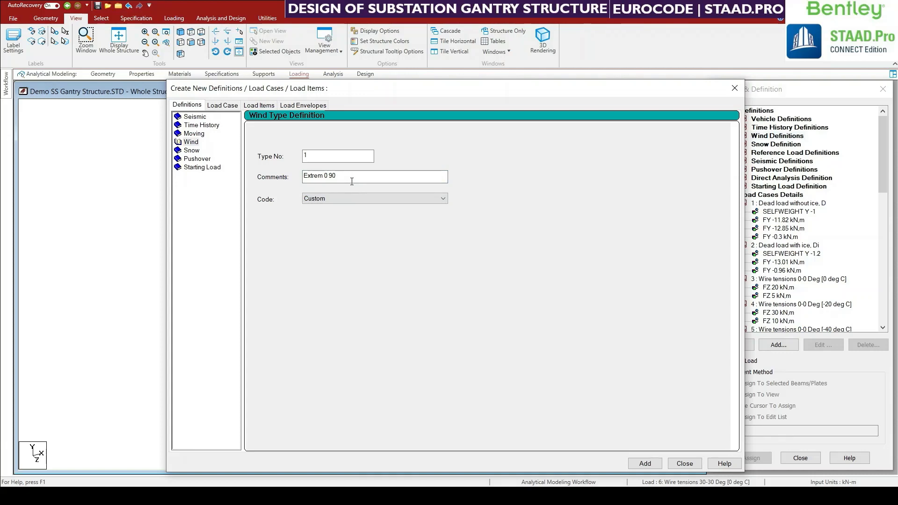
Add the "Extrem 0 90" wind type and a second custom wind type with the comment "Extrem 45".
key(Return)
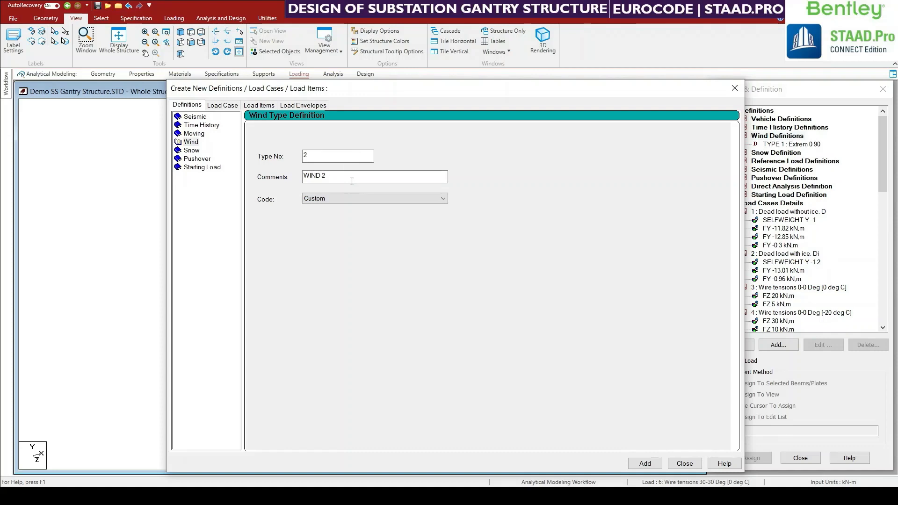
drag(352, 180, 278, 176)
text(Ex)
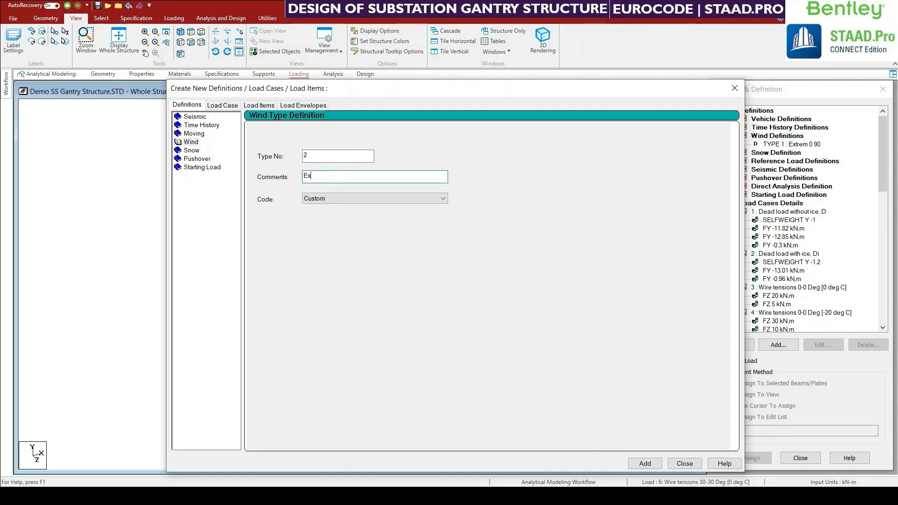
text(trem 45)
key(Return)
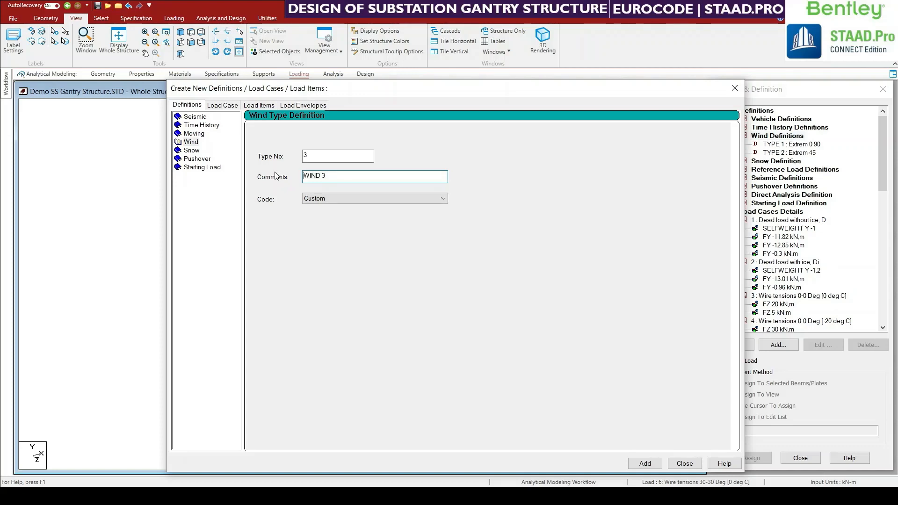
Add custom wind types 3 and 4 with the comments "High 0 90" and "High 45".
drag(328, 176, 271, 175)
text(High 0 90)
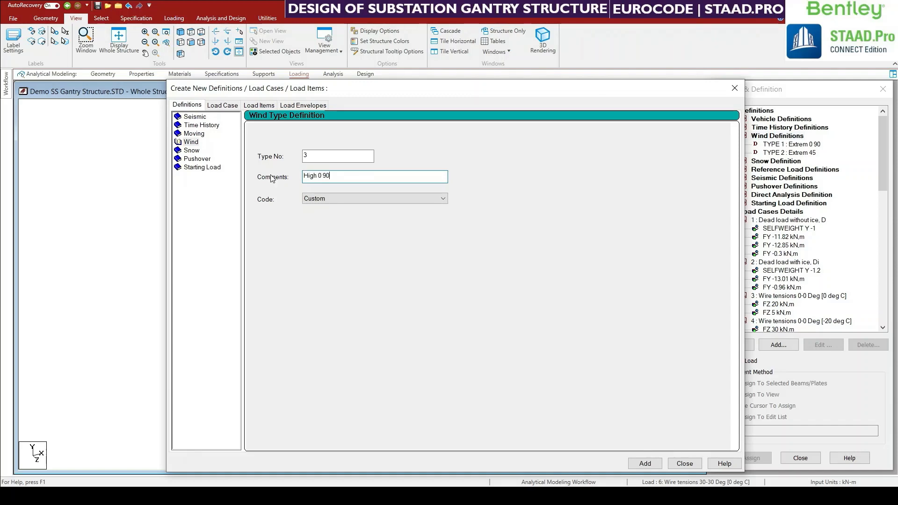
key(Return)
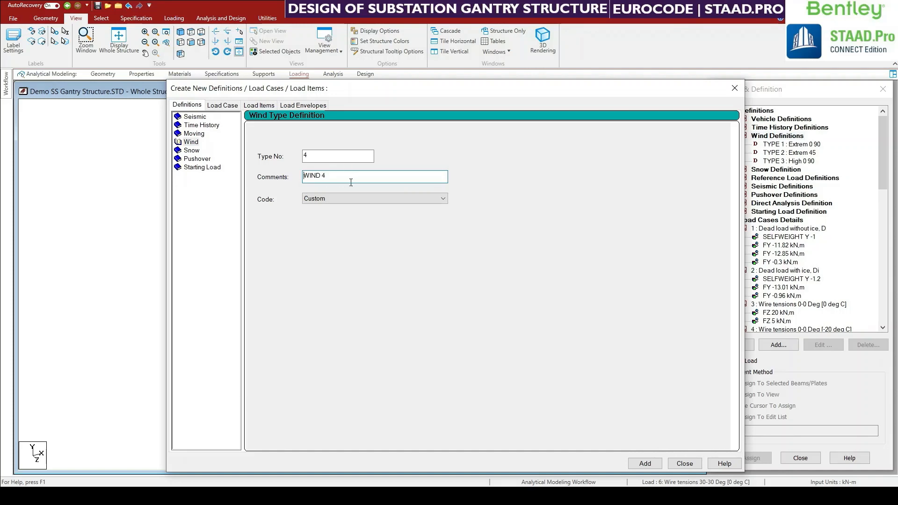
drag(351, 182, 274, 173)
text(High 45)
key(Return)
Add custom wind types 5 and 6 with the comments "Moder 0 90" and "Moder 45", and finish creating definitions.
drag(330, 176, 284, 174)
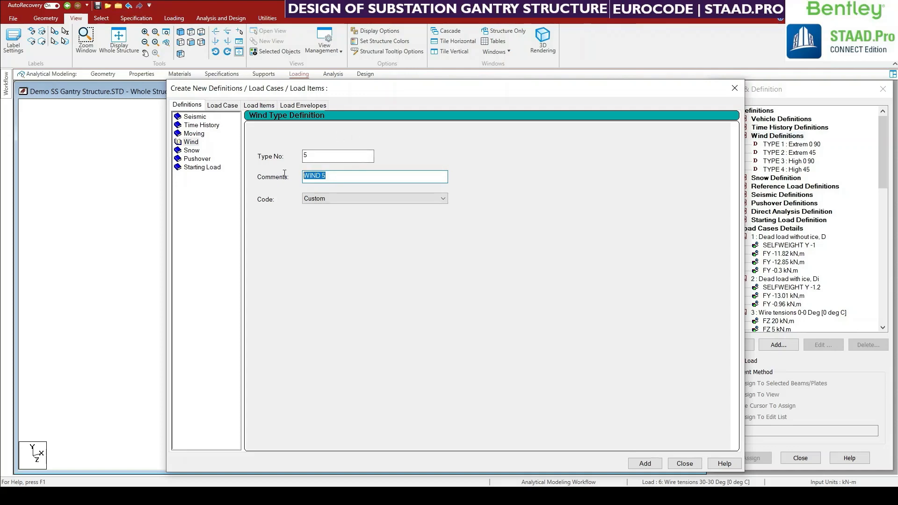
text(Moder 0 90)
key(Return)
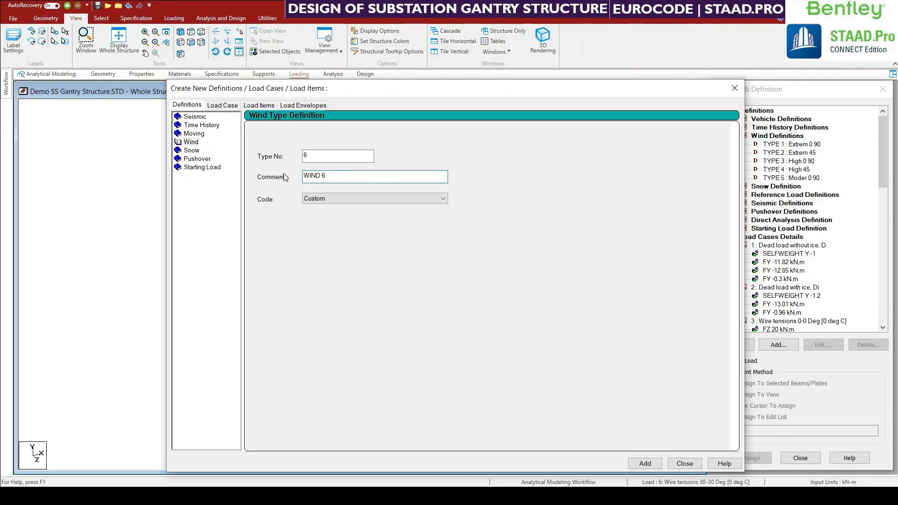
drag(310, 175, 303, 176)
text(Moder 45)
key(Return)
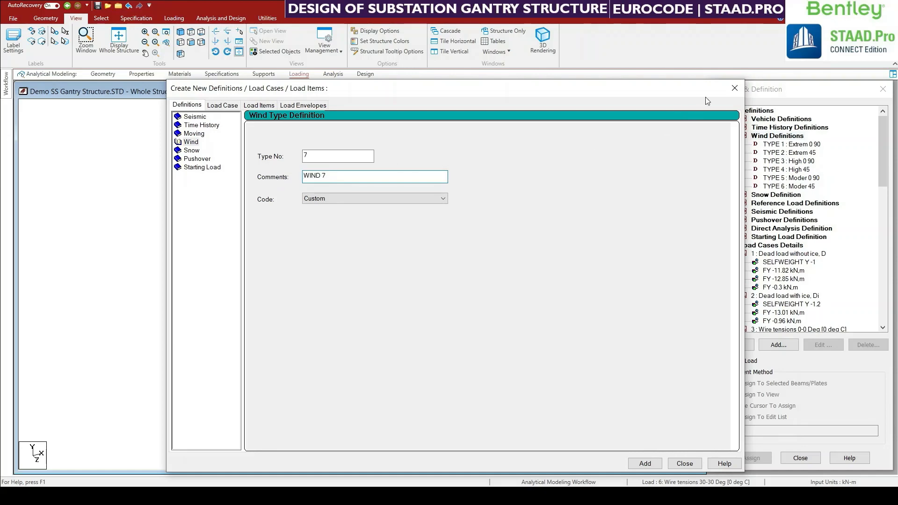
click(734, 88)
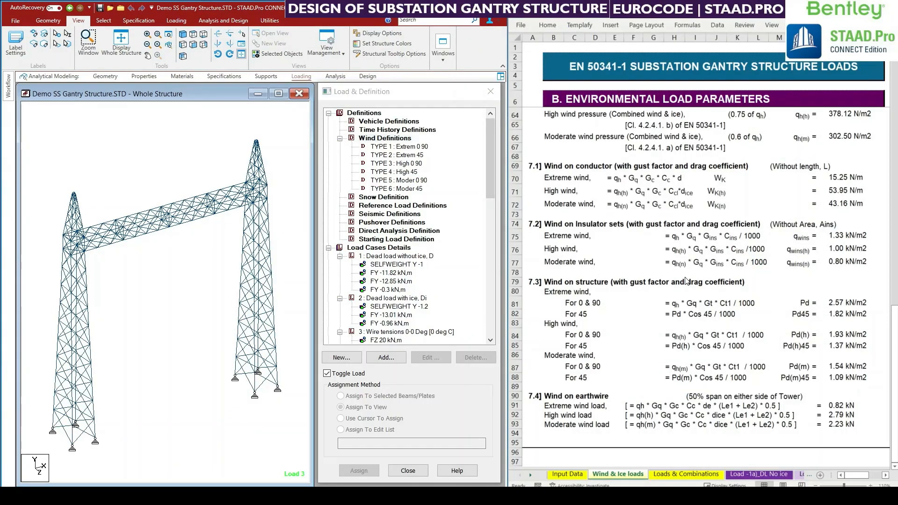
In the Excel load sheet, examine the section 7.3 wind pressures on the structure for extreme, high and moderate wind.
click(654, 314)
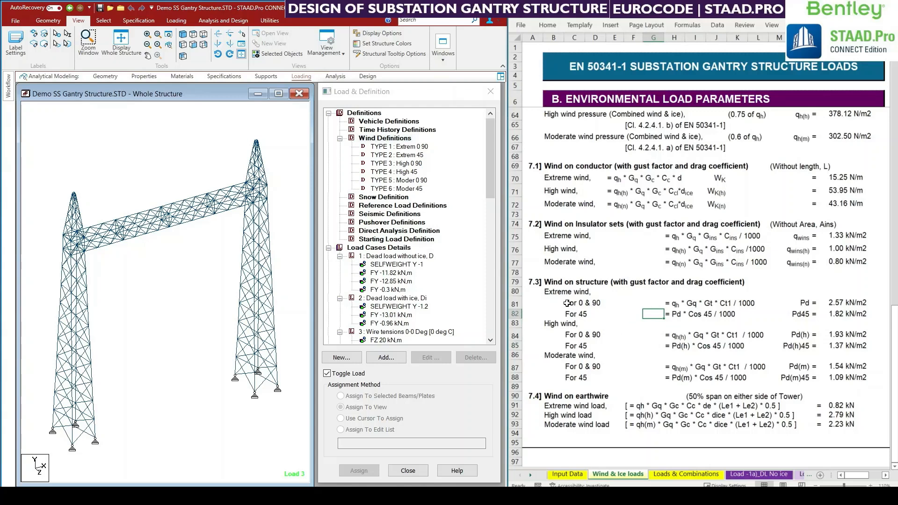
drag(541, 282, 852, 377)
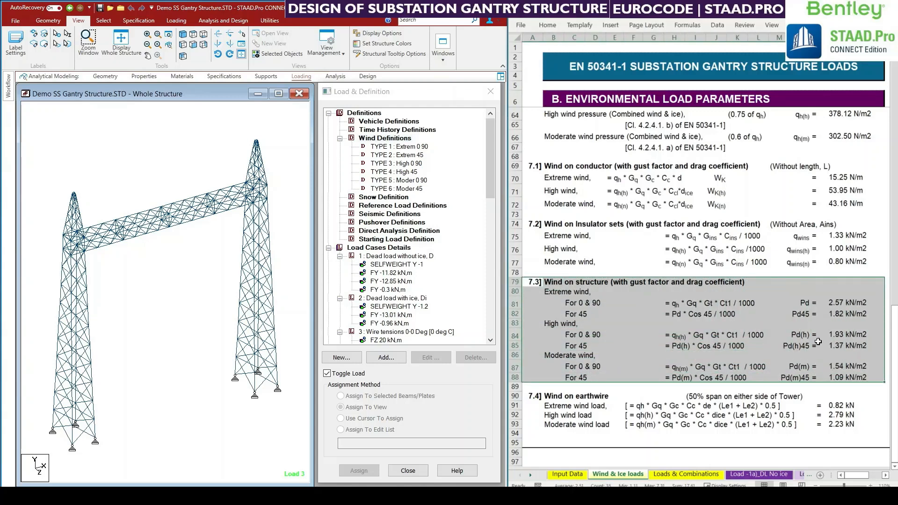
click(837, 304)
mouse_move(841, 311)
mouse_down()
mouse_move(841, 360)
mouse_move(820, 378)
mouse_move(562, 379)
mouse_up()
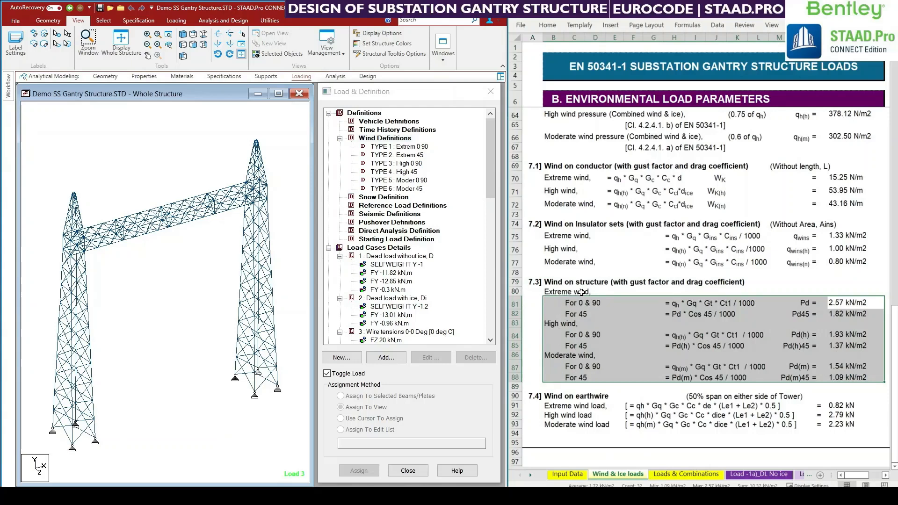
click(837, 302)
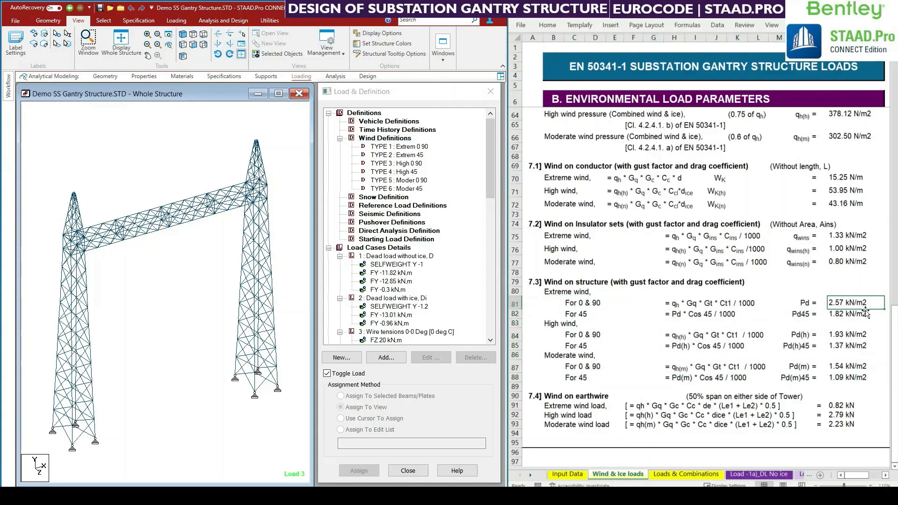
Add a custom intensity of 2.57 kN/m² with its height to wind type 1, Extrem 0 90.
double_click(407, 147)
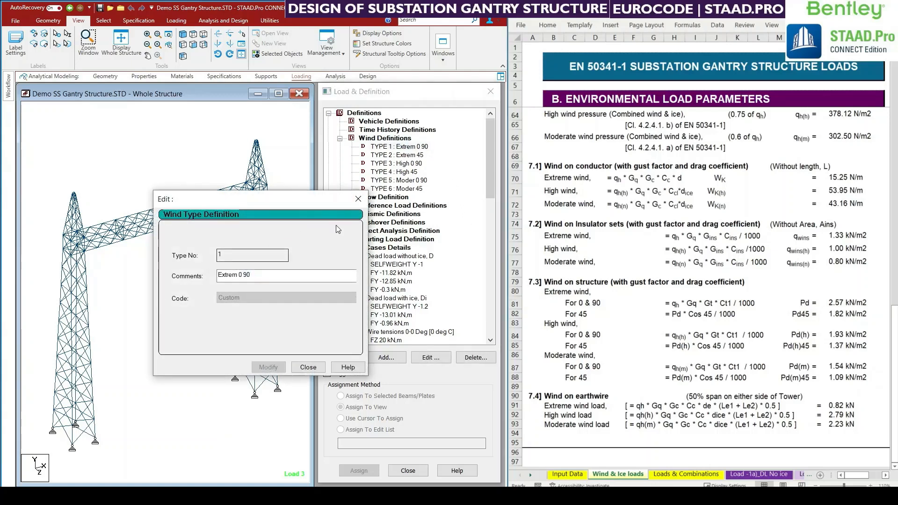
click(358, 199)
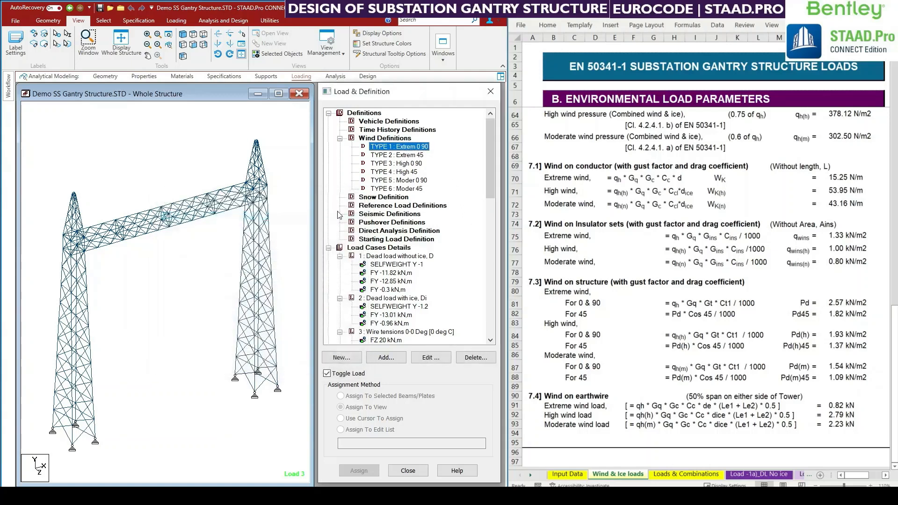
click(388, 357)
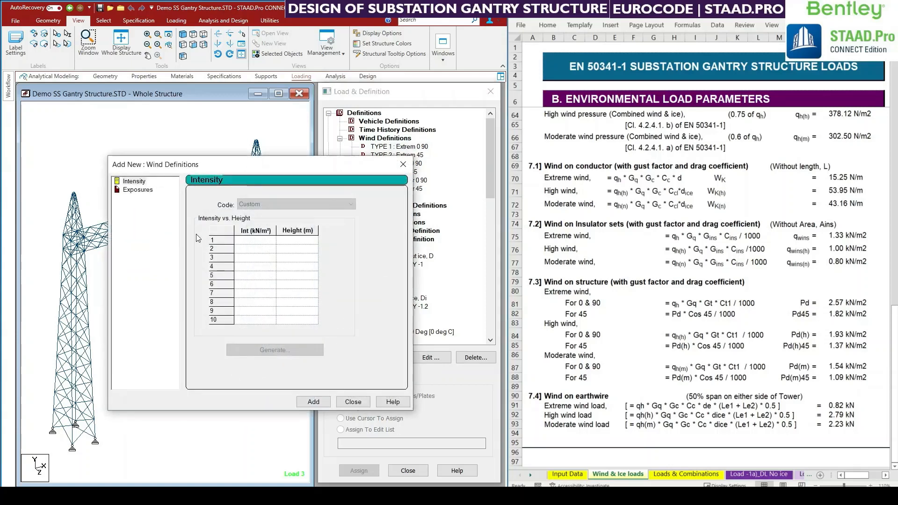
click(134, 181)
click(260, 240)
text(2.57)
key(Tab)
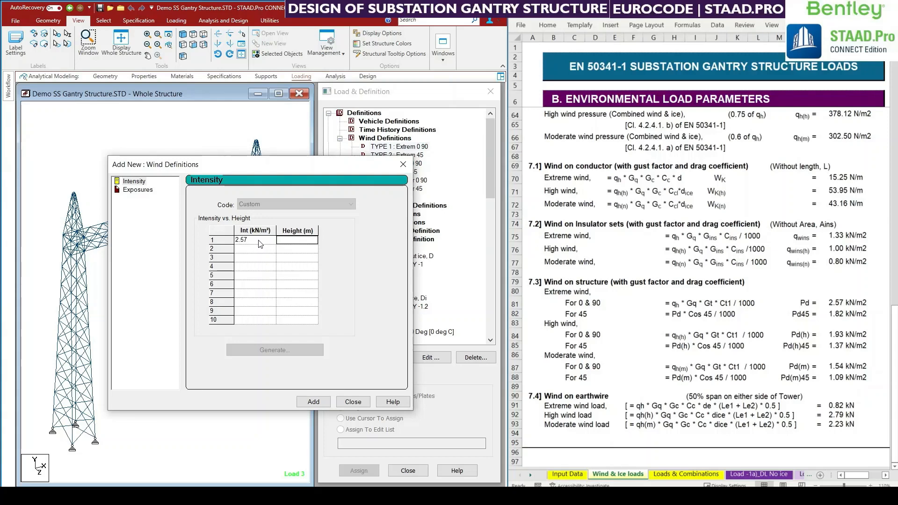
text(2)
click(319, 401)
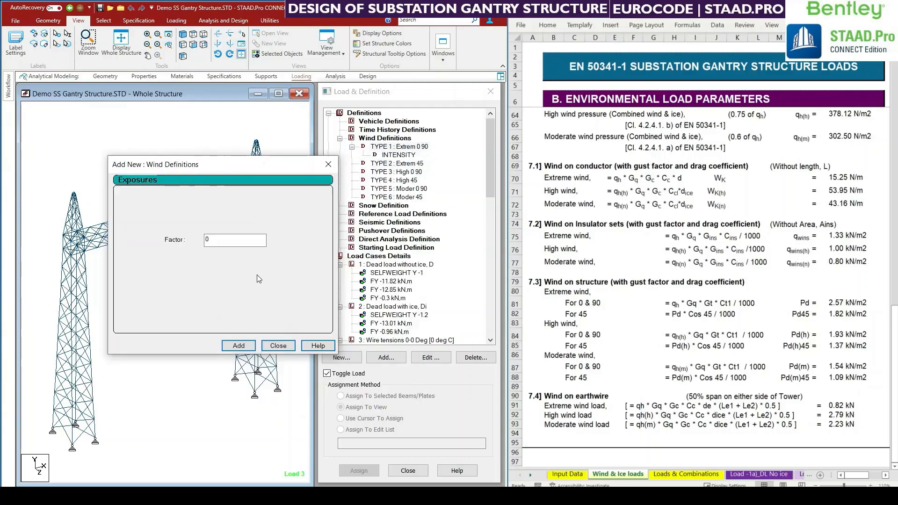
Add an exposure factor of 0.25 to wind type 1, Extrem 0 90.
double_click(233, 239)
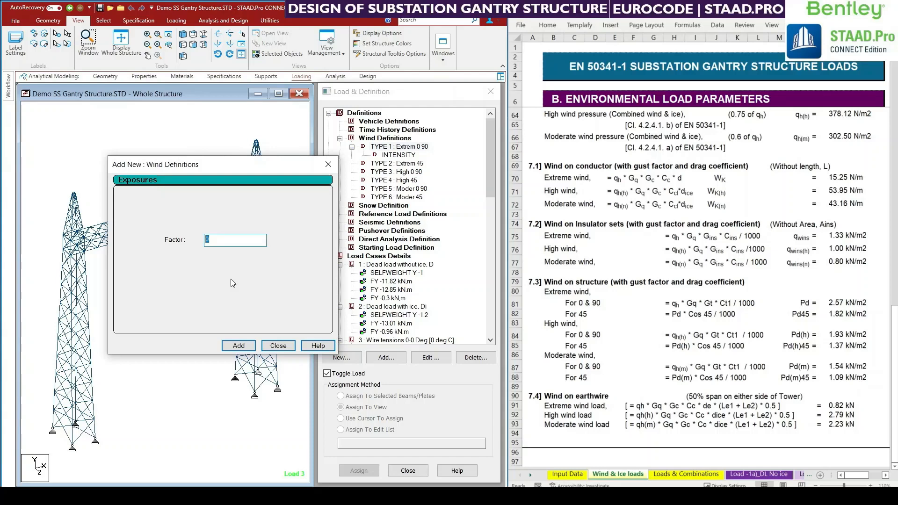
text(0.25)
click(239, 346)
click(282, 346)
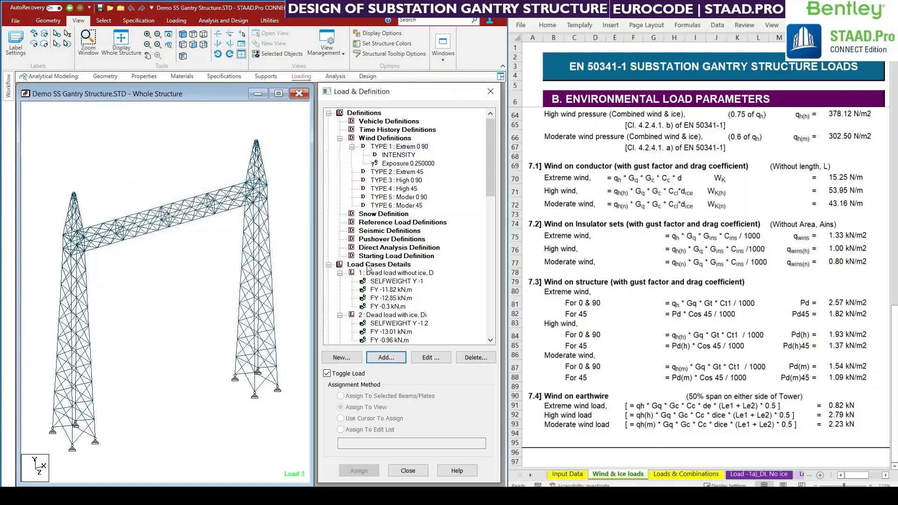
Assign the 0.25 exposure of wind type 1 to the whole structure with the Assign To View method.
click(407, 163)
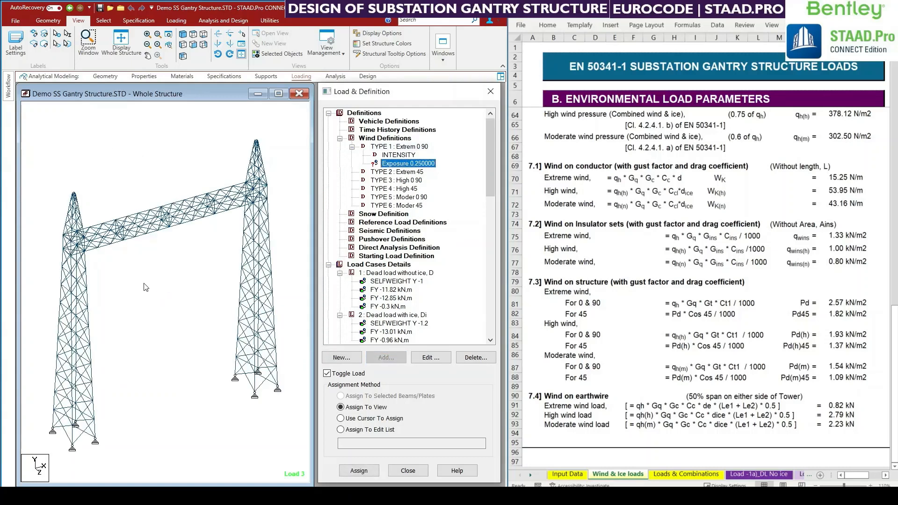
scroll(146, 293, down, 2)
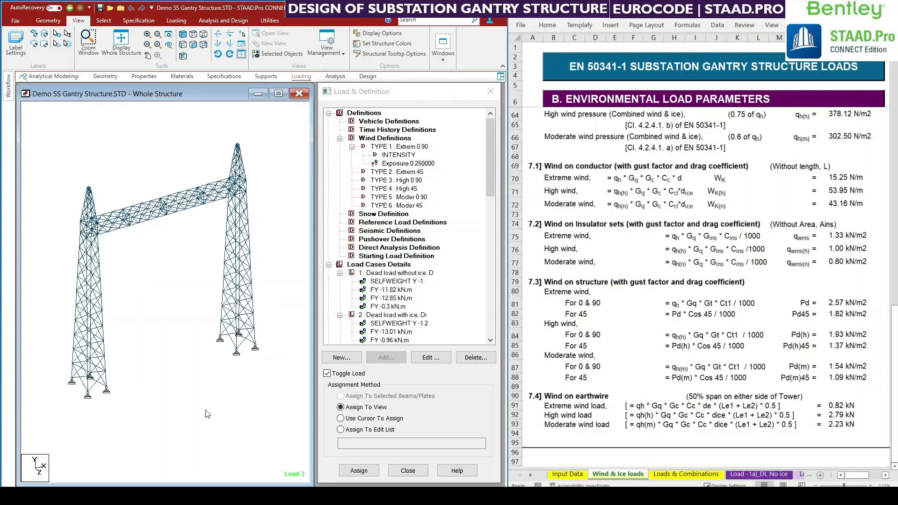
key(ctrl+a)
click(392, 165)
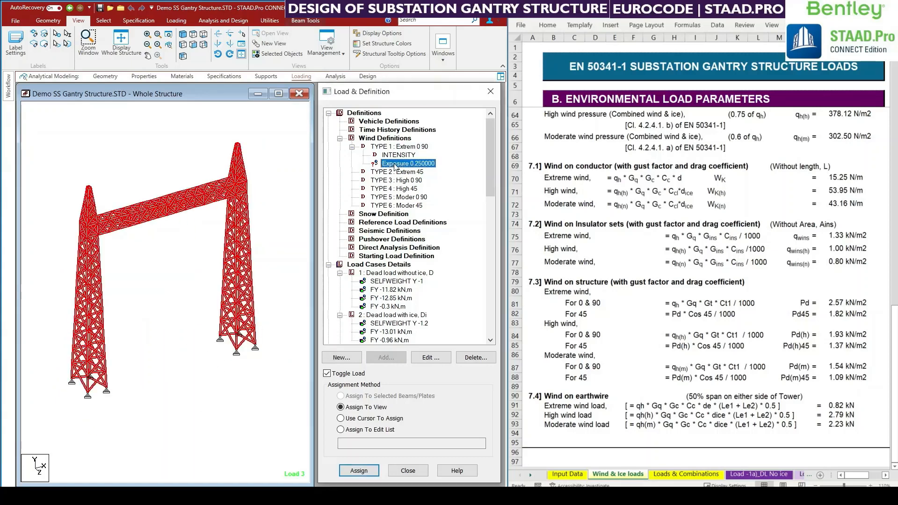
click(365, 476)
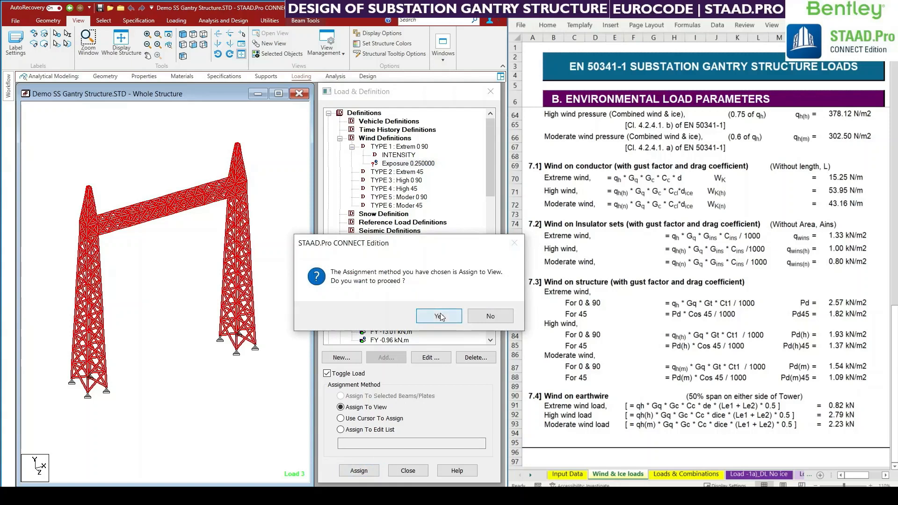
click(438, 315)
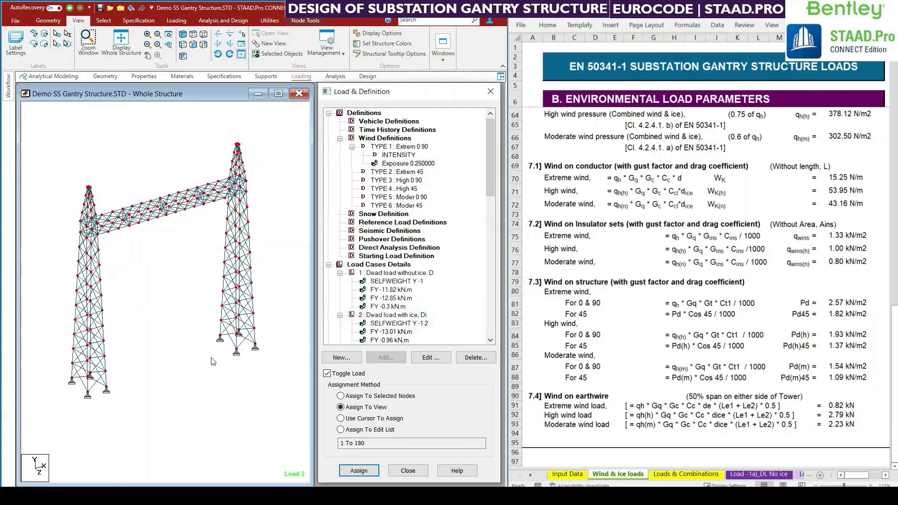
click(178, 340)
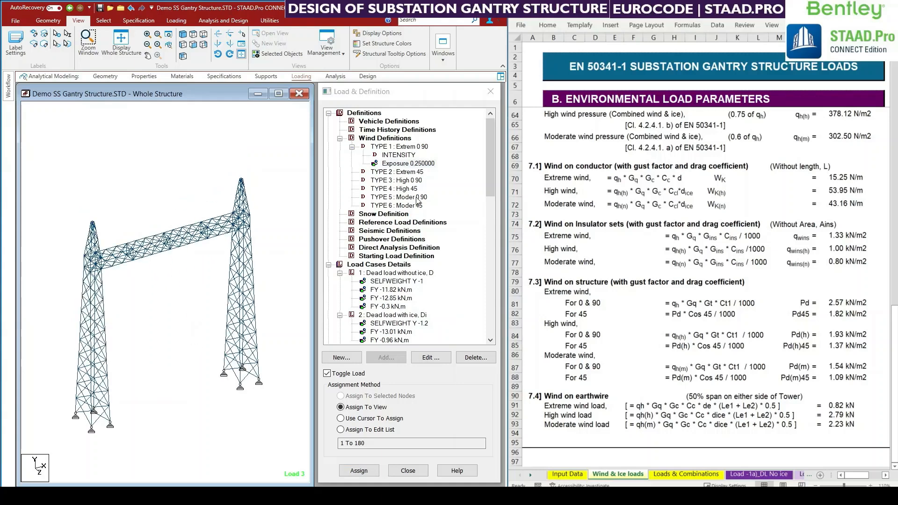
Check the exposure of wind type 1 and the definition of wind type 2, Extrem 45.
click(418, 163)
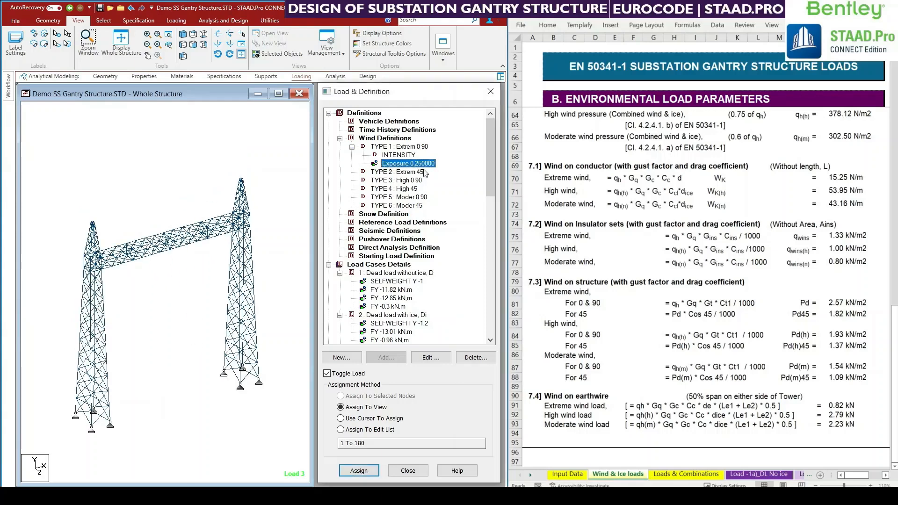
click(397, 172)
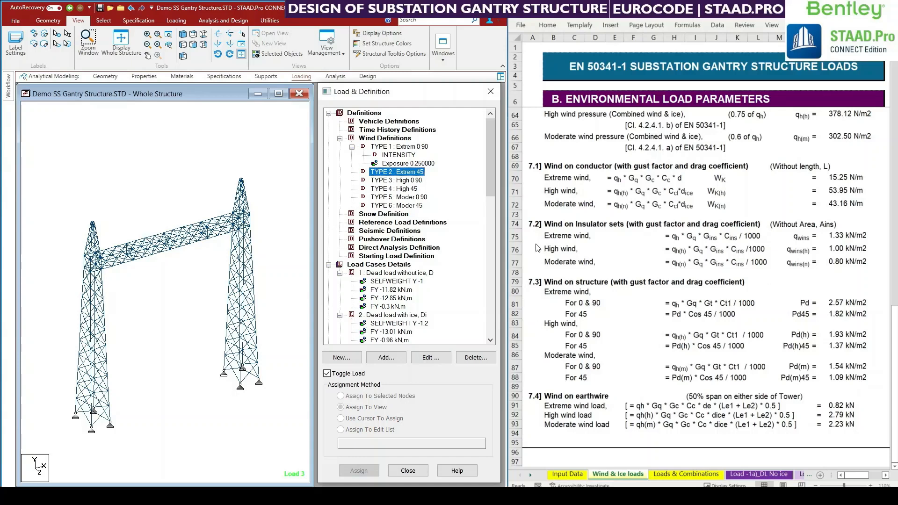
double_click(401, 171)
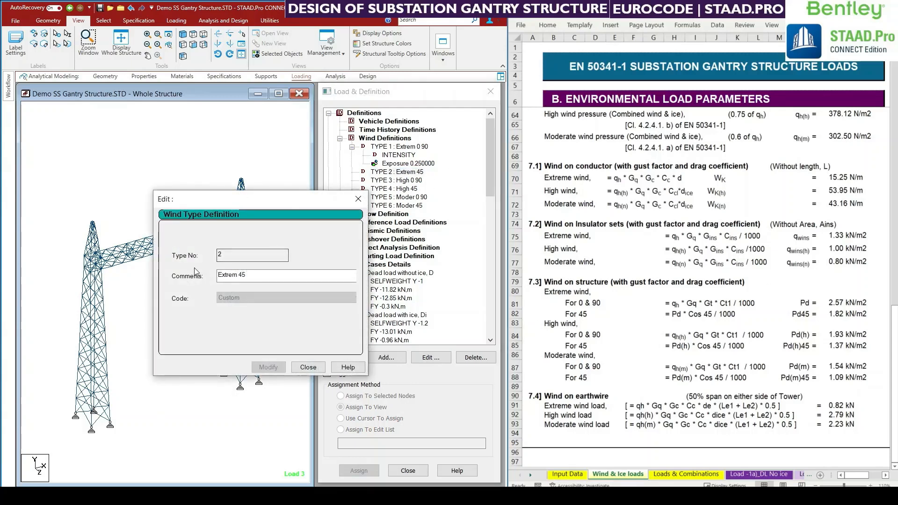
click(308, 367)
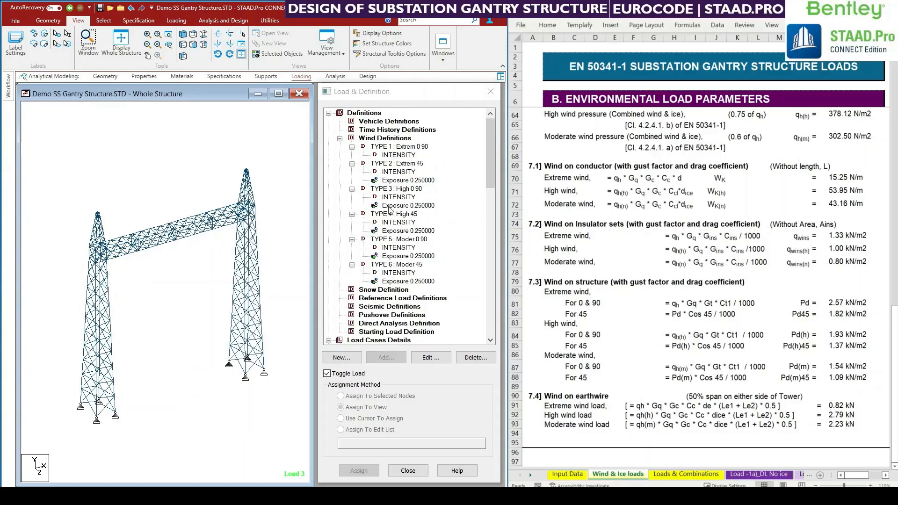
Delete the 0.25 exposure items from wind types 2 to 6, keeping only their intensities.
click(403, 180)
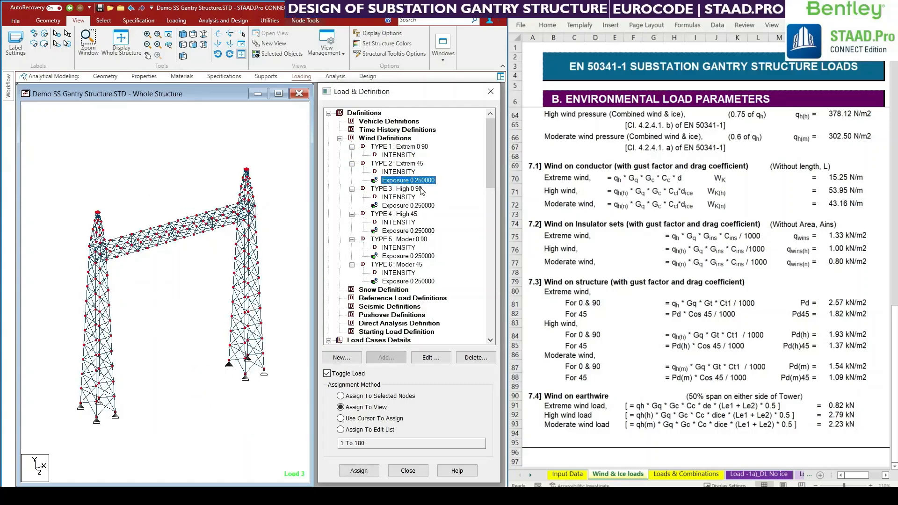
key(Delete)
click(406, 198)
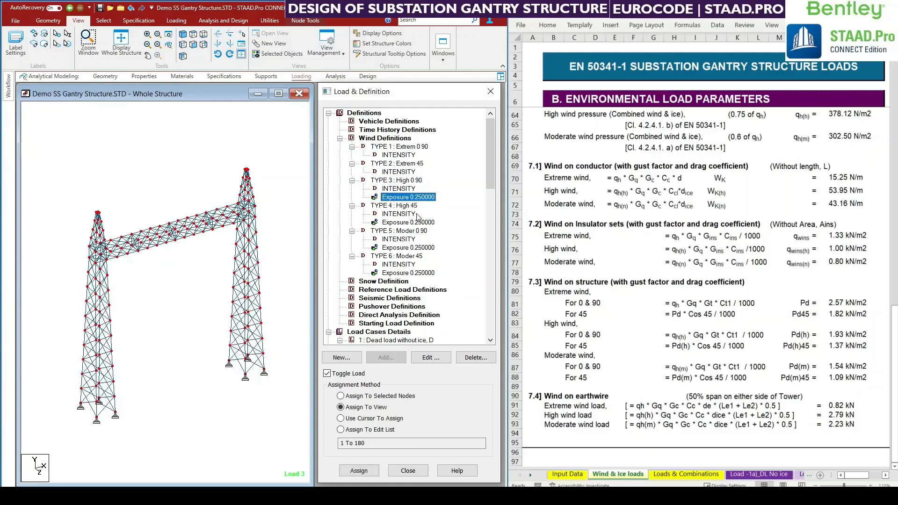
key(Delete)
click(397, 215)
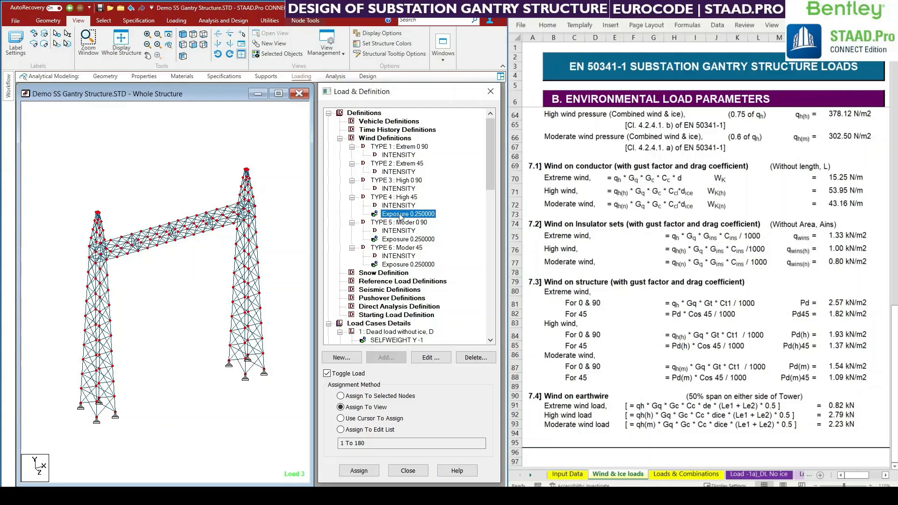
key(Delete)
click(401, 231)
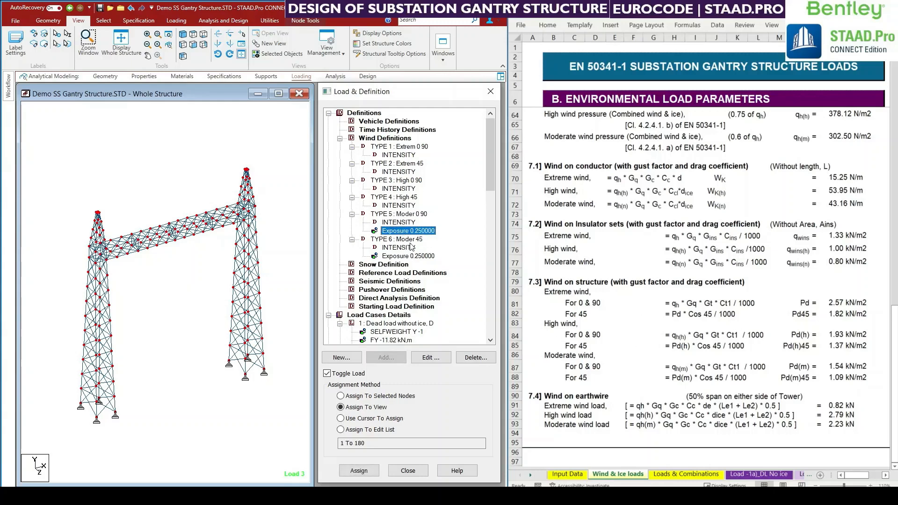
key(Delete)
click(407, 248)
key(Delete)
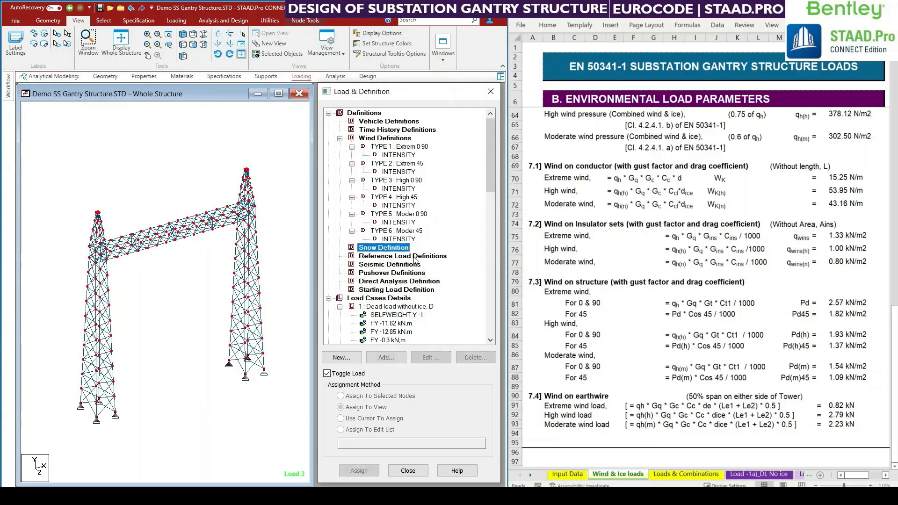
Check the intensity and height values of wind types 5 and 6, Moder 0 90 and Moder 45, against the load sheet.
double_click(394, 239)
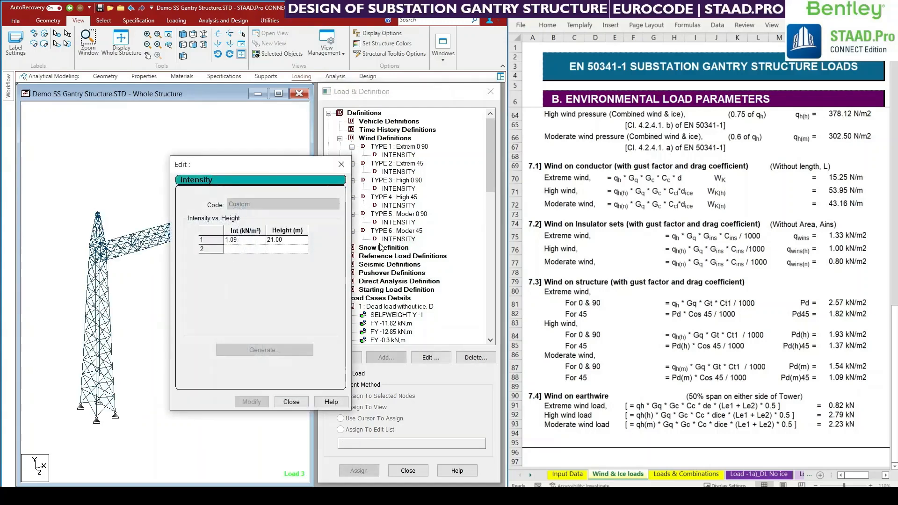
click(340, 166)
click(401, 223)
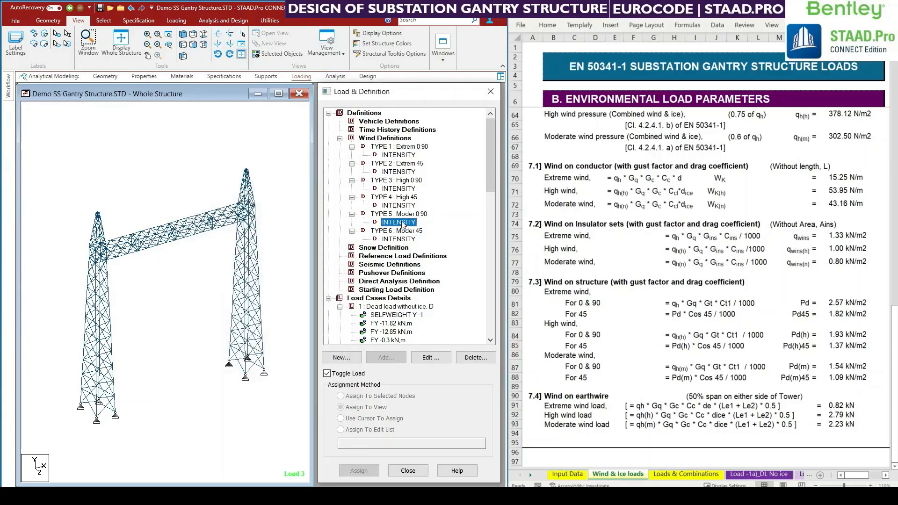
click(401, 239)
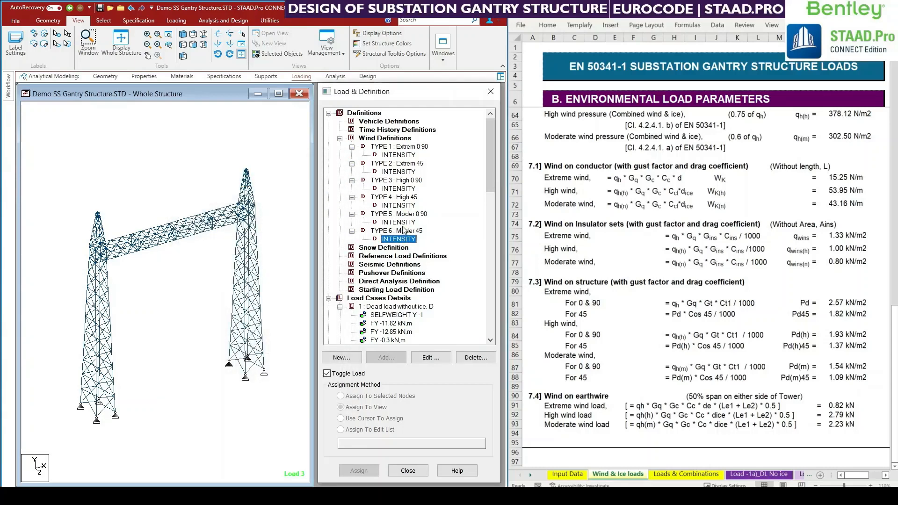
double_click(398, 239)
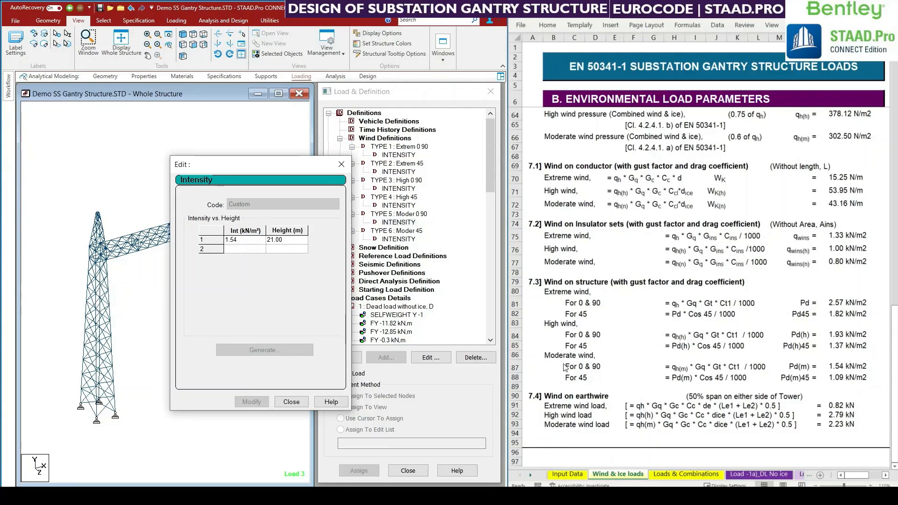
click(341, 165)
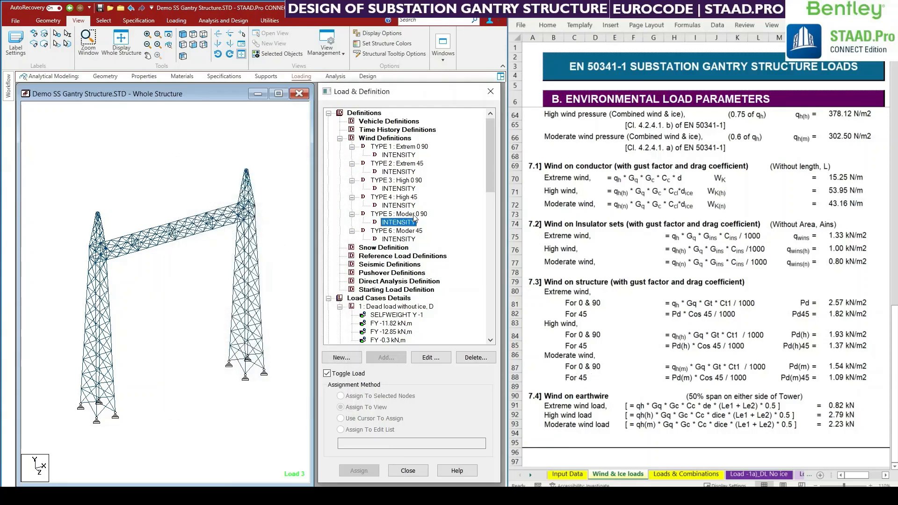
Make load case 9, Extreme Wind We0, the active load case and enlarge the structural model window to full screen.
click(395, 197)
scroll(392, 165, down, 1)
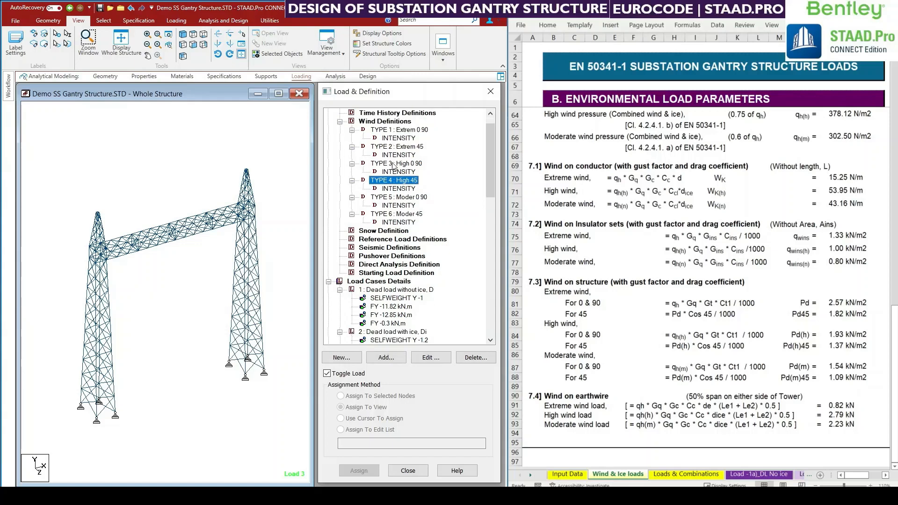
scroll(392, 166, down, 4)
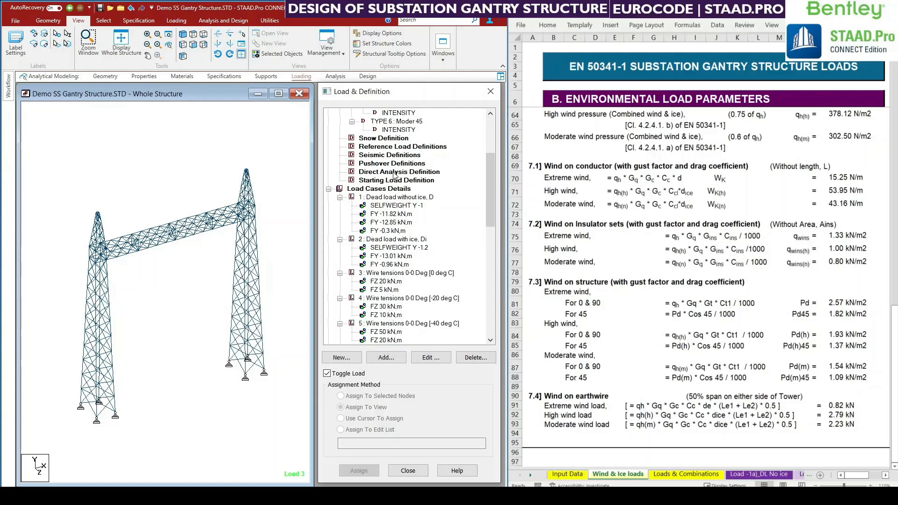
scroll(394, 175, down, 2)
scroll(395, 182, down, 5)
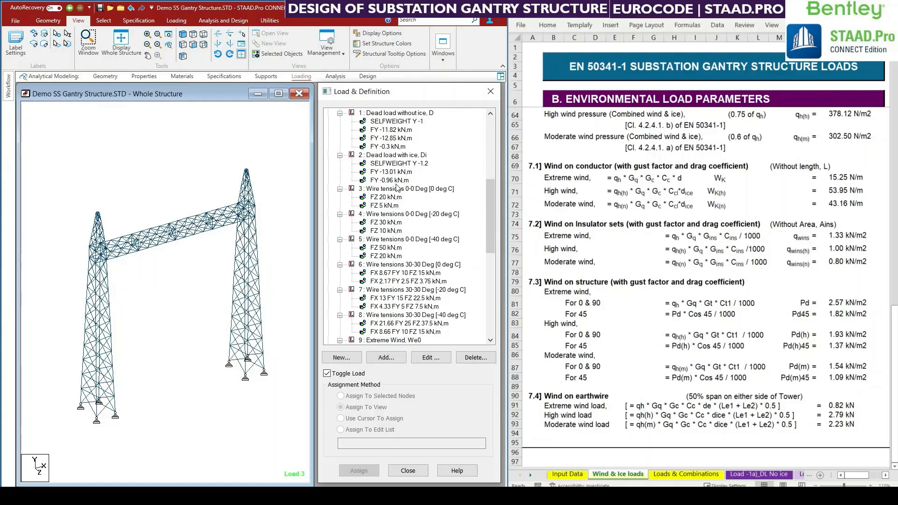
scroll(396, 196, down, 3)
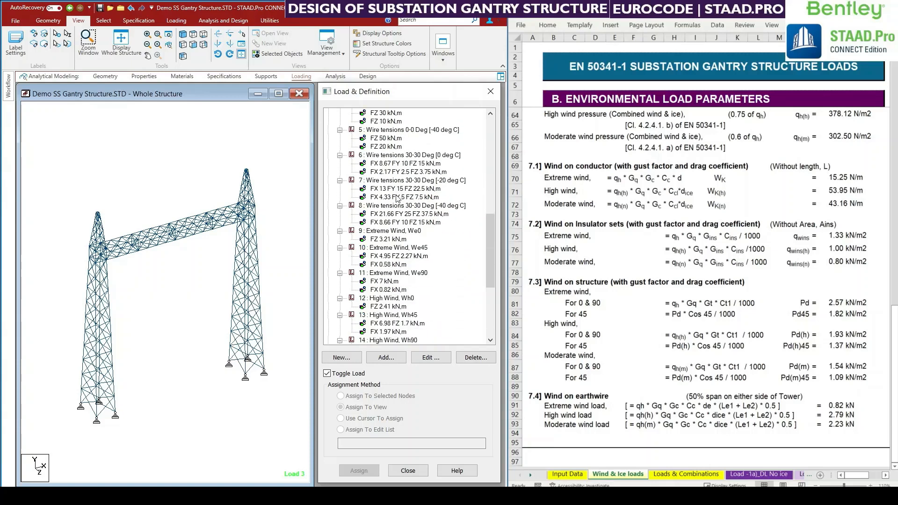
click(381, 206)
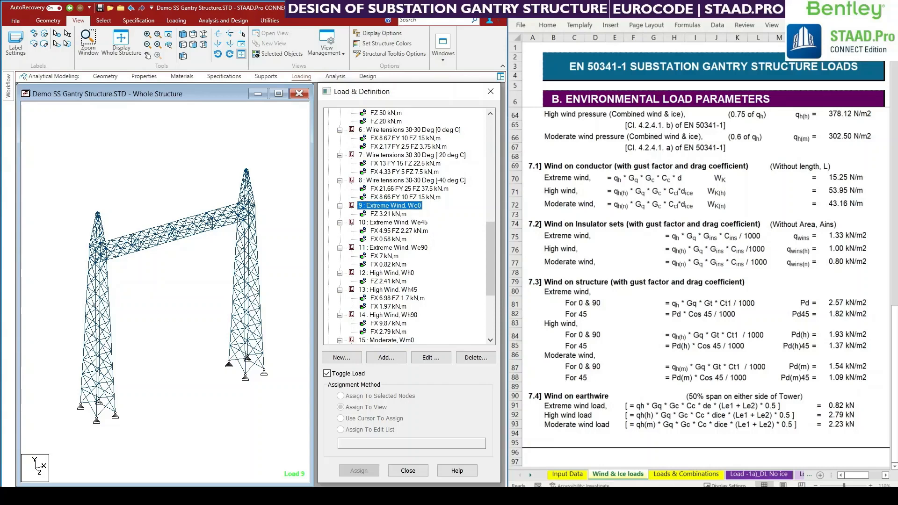
click(196, 290)
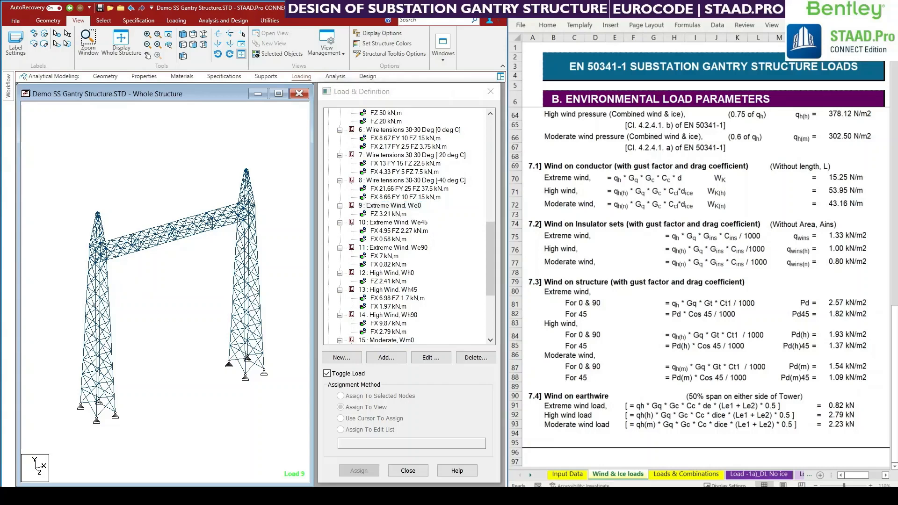
double_click(330, 8)
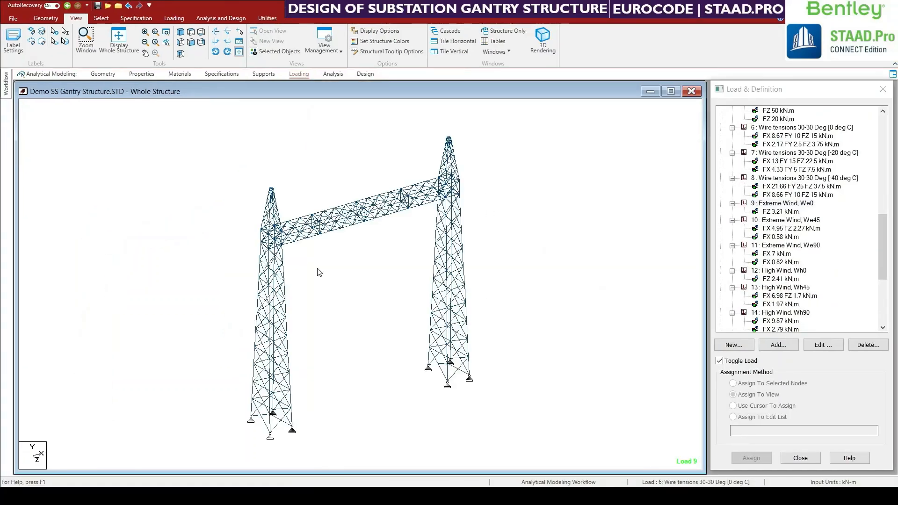
middle_drag(613, 292, 607, 295)
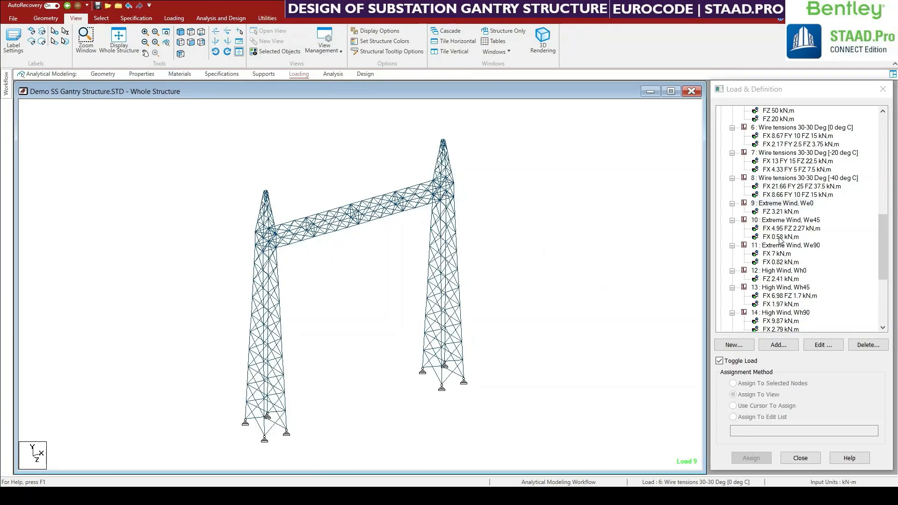
Start a new Wind Load item under load case 9, Extreme Wind We0.
click(781, 203)
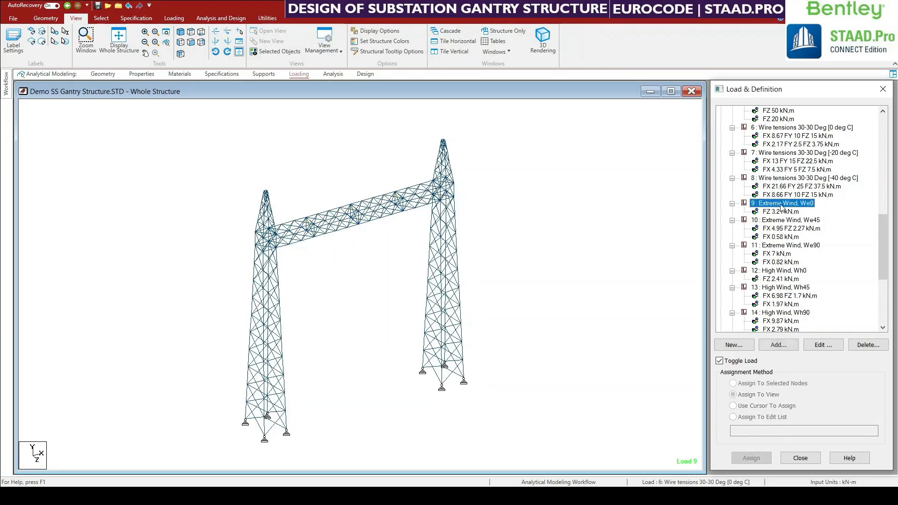
click(779, 345)
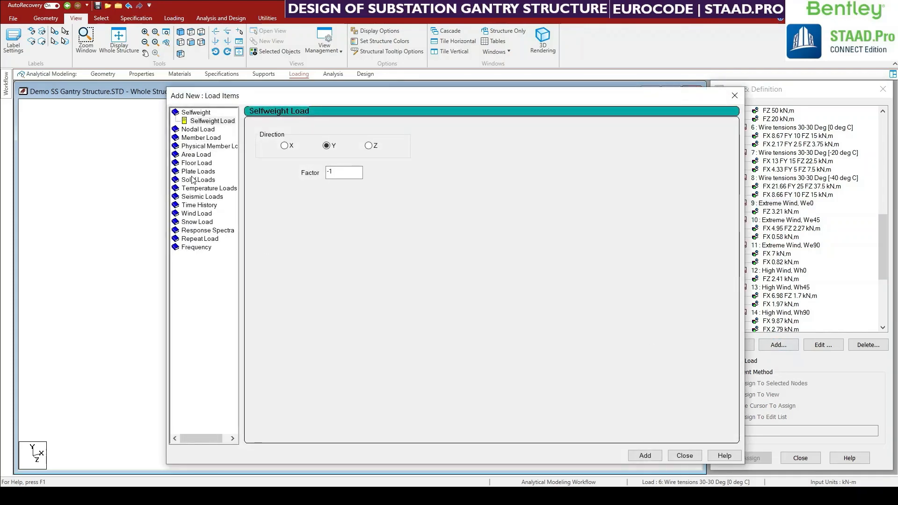
click(193, 155)
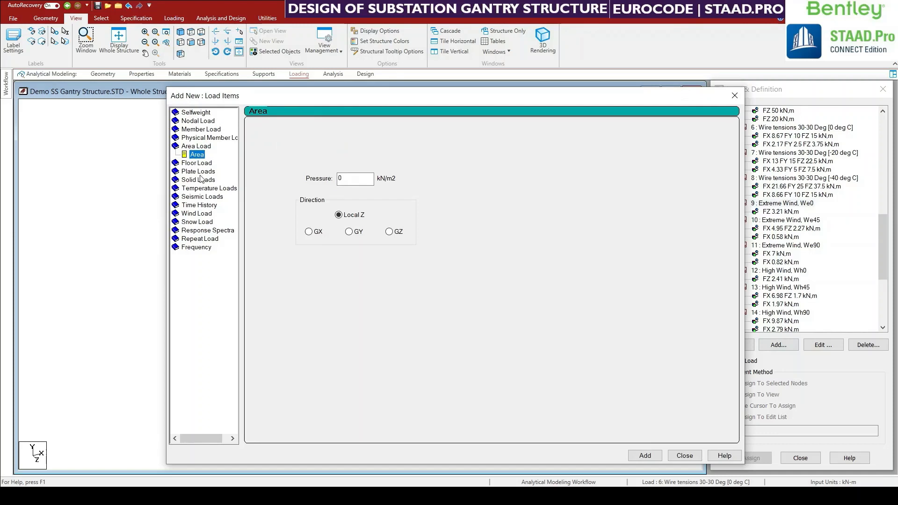
click(196, 213)
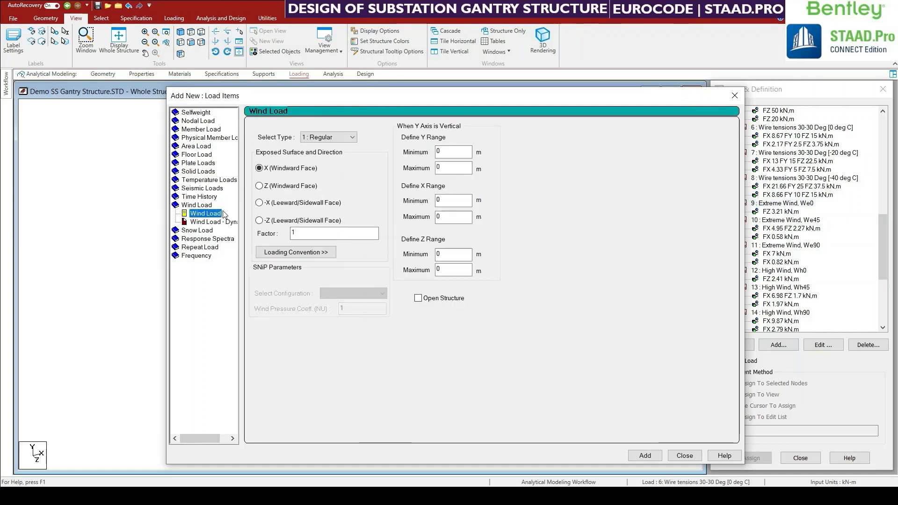
Compare the type numbers with the wind definitions and choose type 1 for the new wind load.
click(319, 137)
click(319, 137)
click(319, 137)
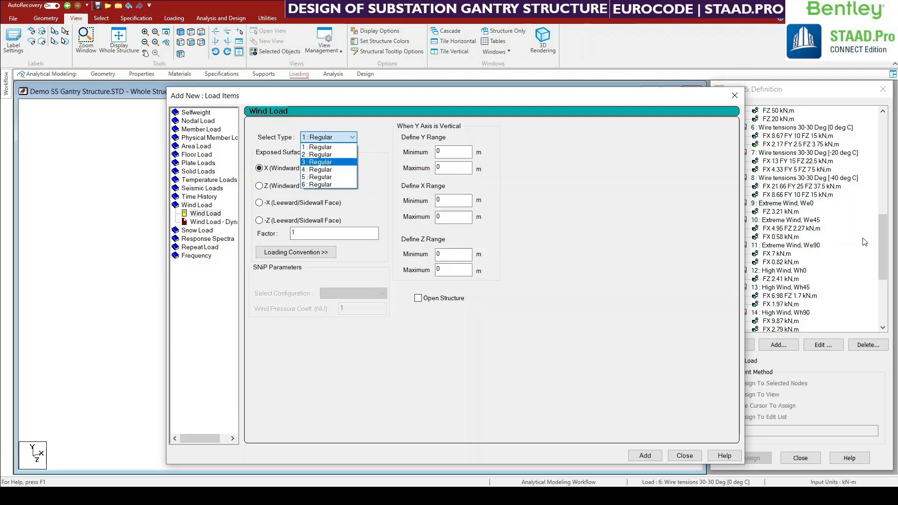
click(879, 238)
drag(878, 229, 883, 128)
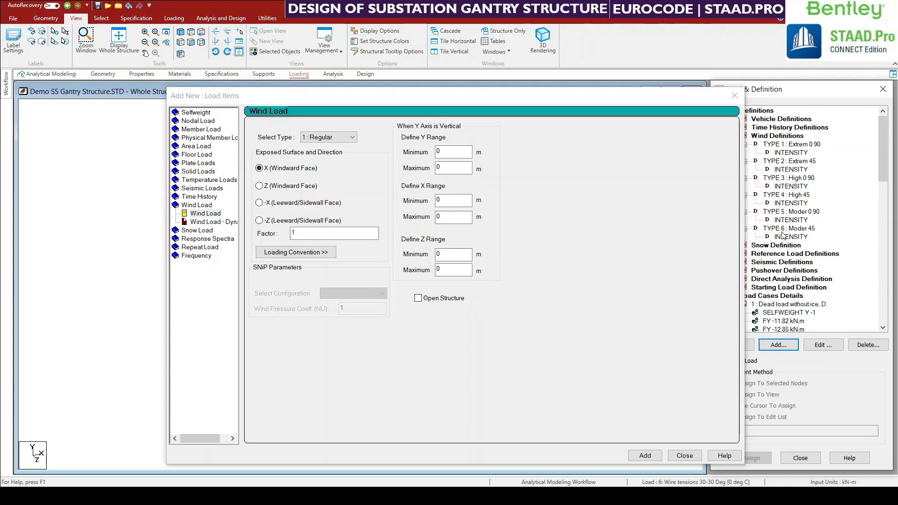
click(327, 137)
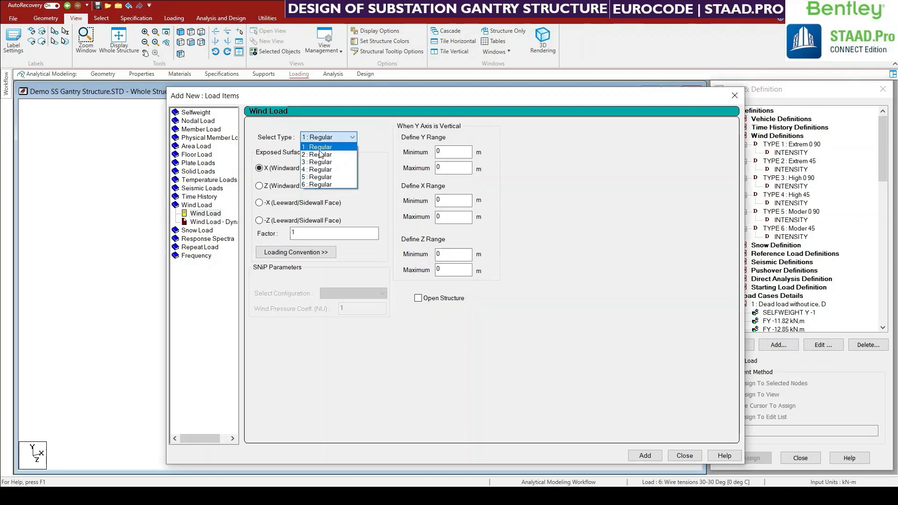
click(319, 149)
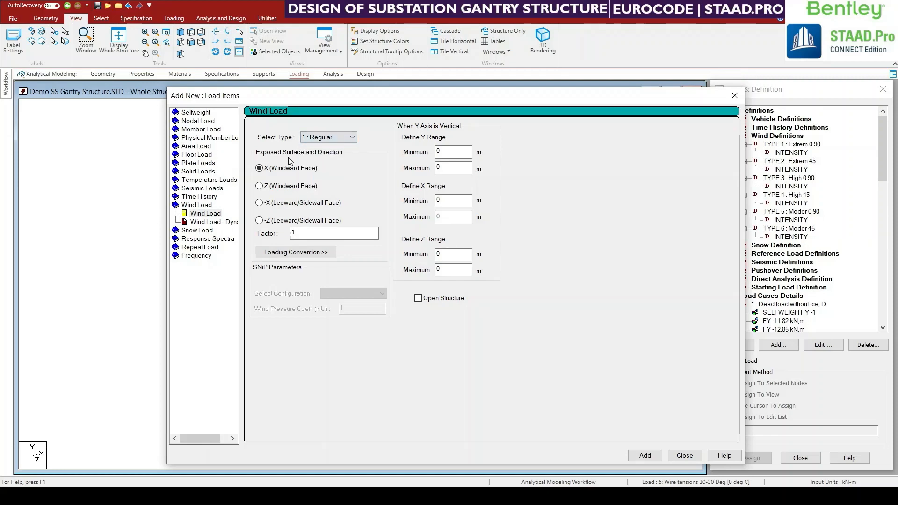
Set the exposed surface to Z (Windward Face) and keep load case 9, Extreme Wind We0, as the target.
drag(354, 105, 284, 137)
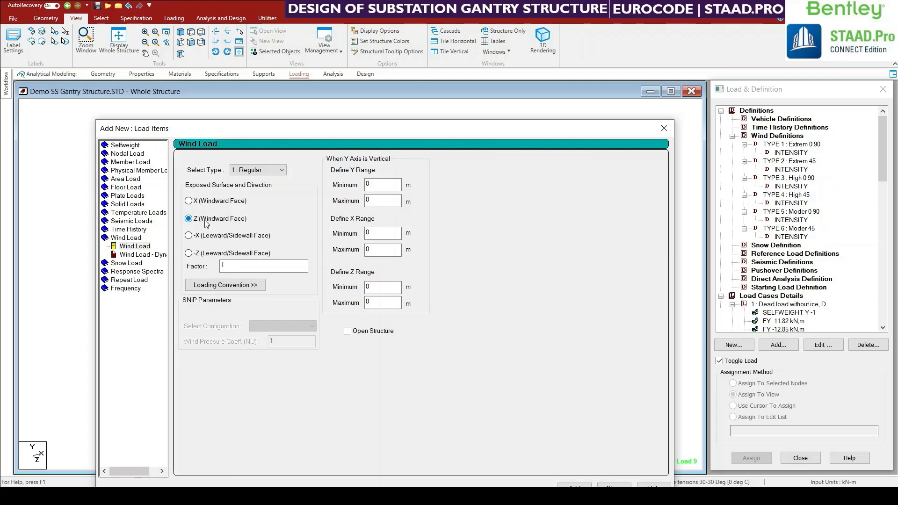
drag(281, 134, 231, 209)
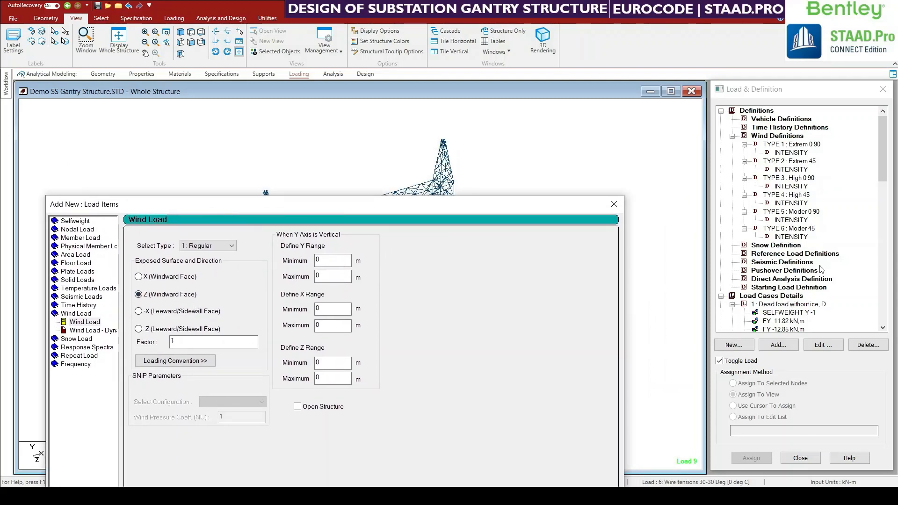
scroll(823, 281, down, 12)
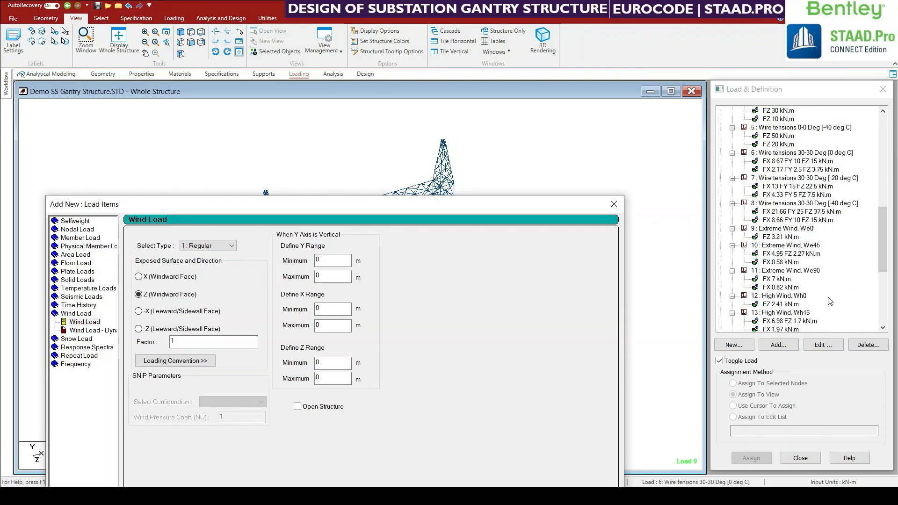
scroll(830, 301, down, 4)
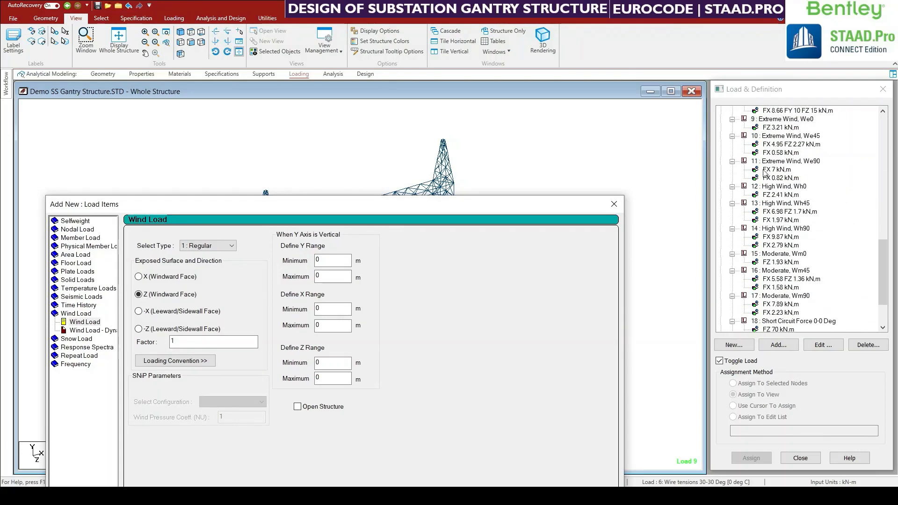
scroll(765, 168, up, 1)
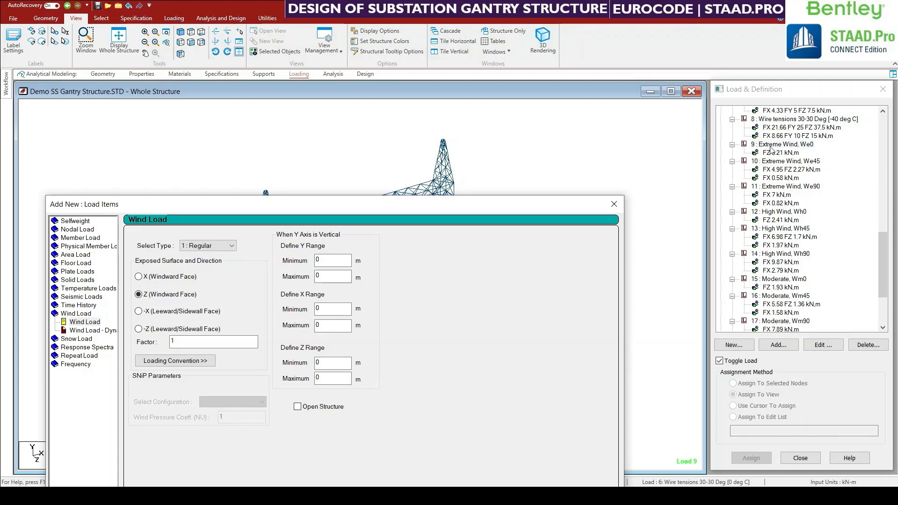
click(772, 145)
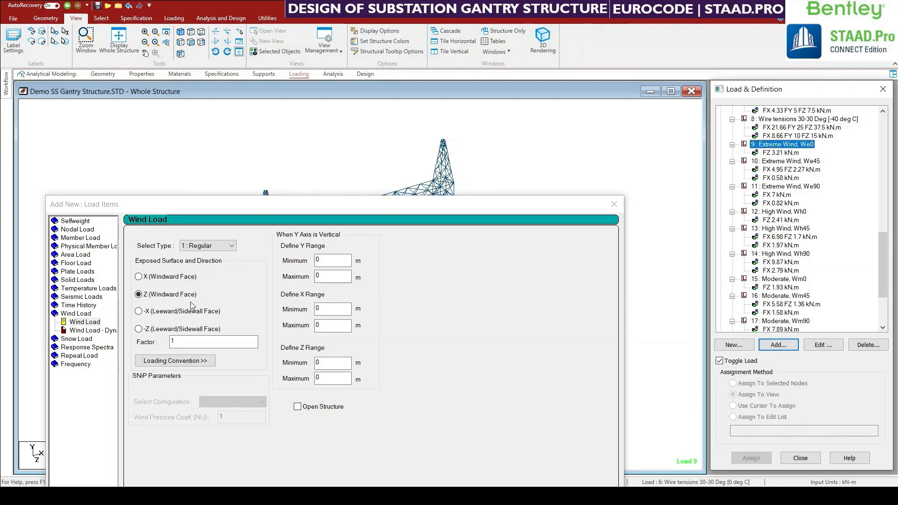
Set the wind load's Y range from 0 to 21 m.
click(171, 343)
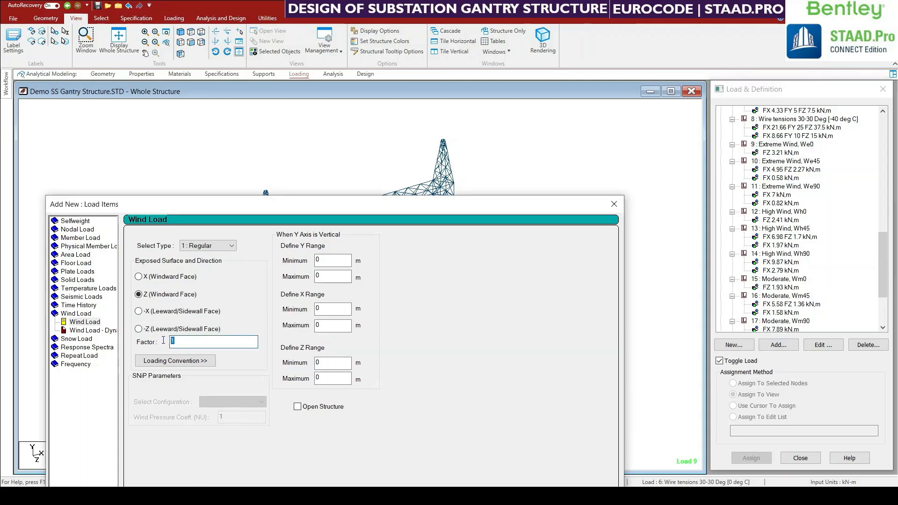
click(316, 260)
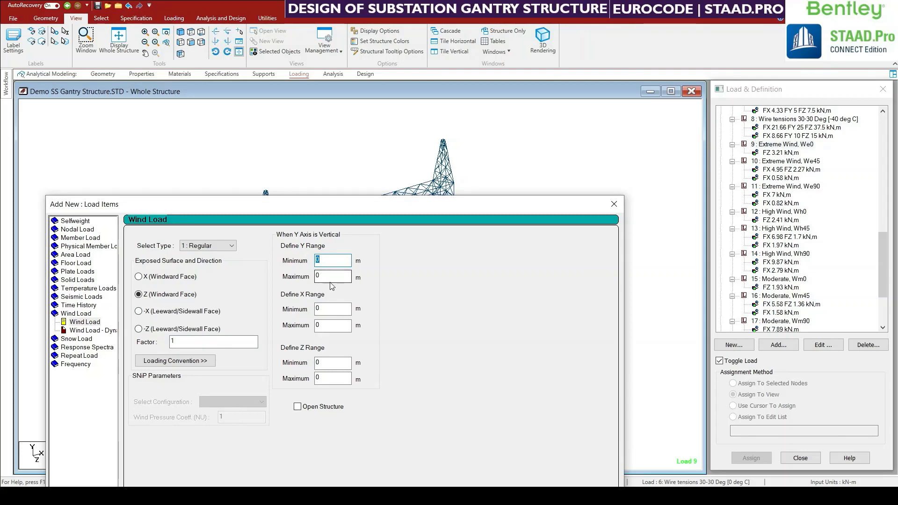
click(318, 277)
text(21)
click(343, 308)
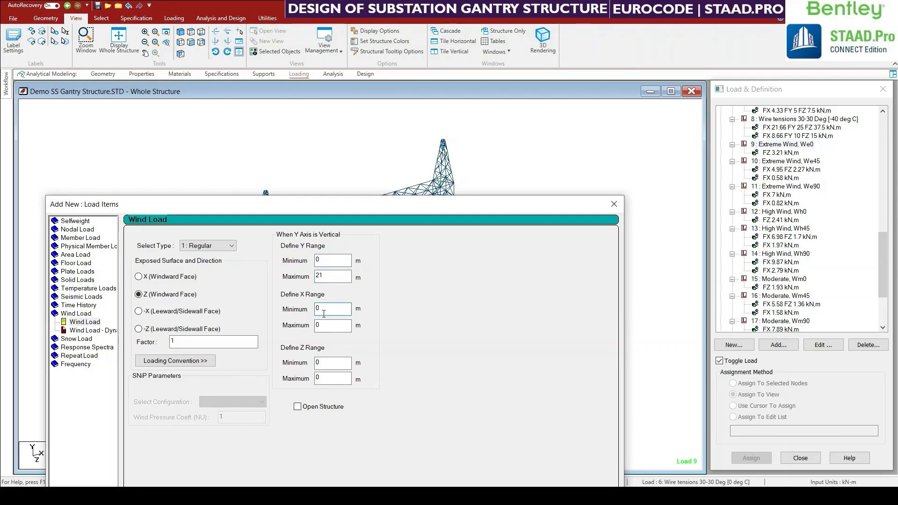
key(Tab)
Measure the node-to-node distance between the matching front base supports of the gantry's two towers.
drag(274, 205, 265, 173)
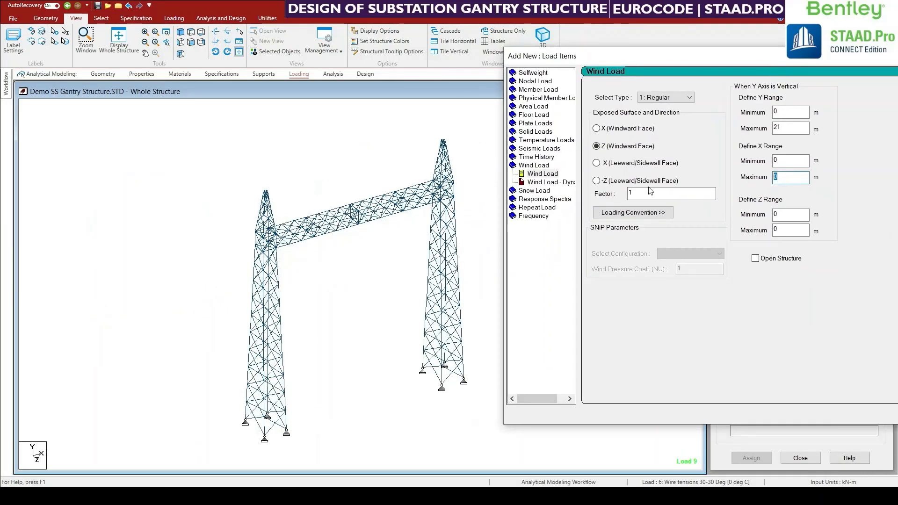
click(371, 353)
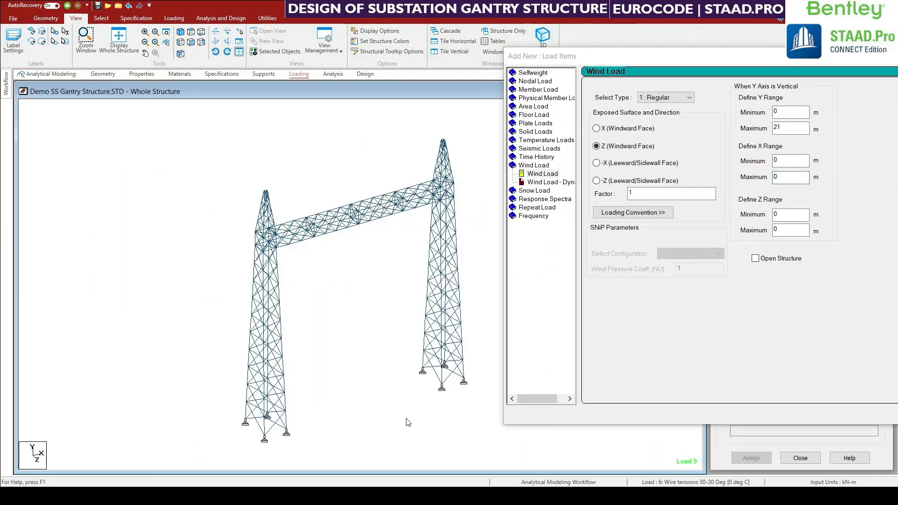
click(267, 18)
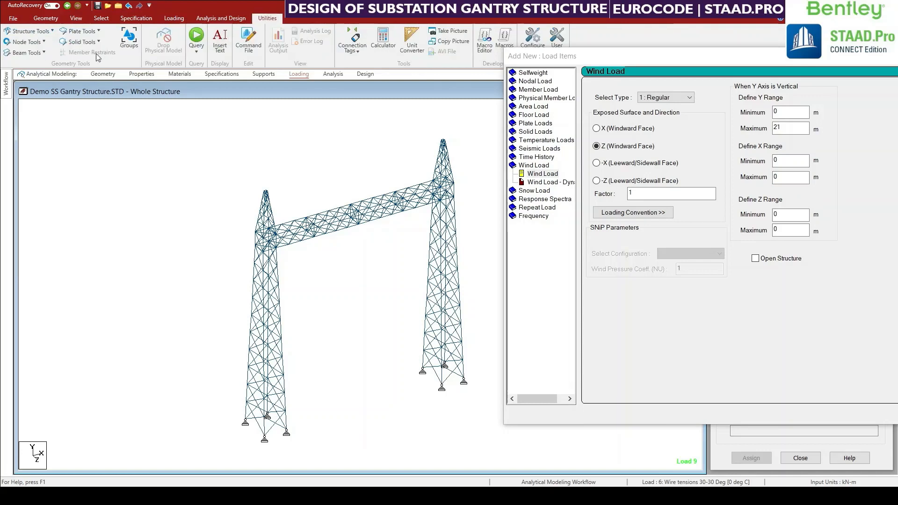
click(23, 41)
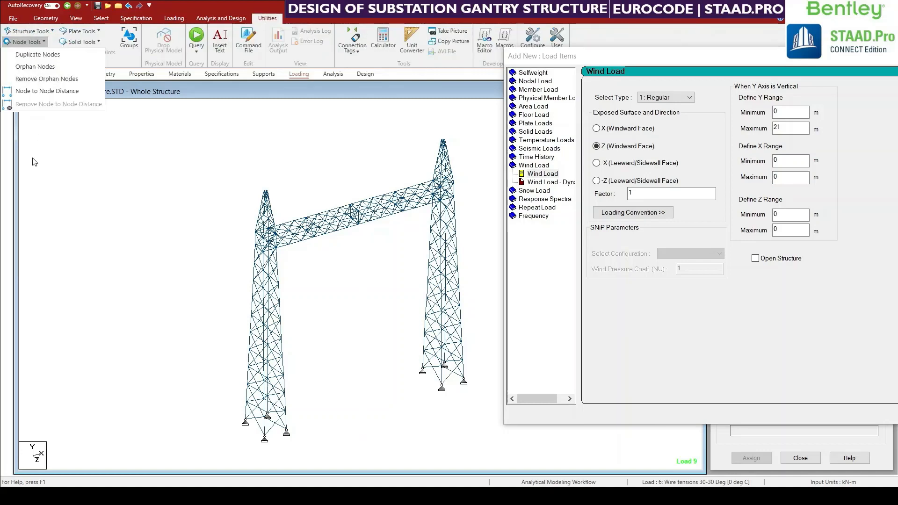
click(29, 92)
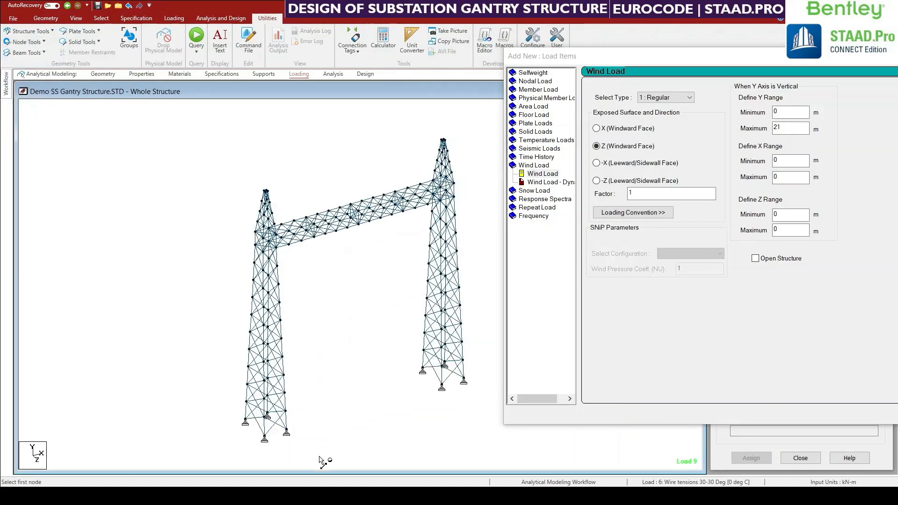
click(264, 438)
click(463, 380)
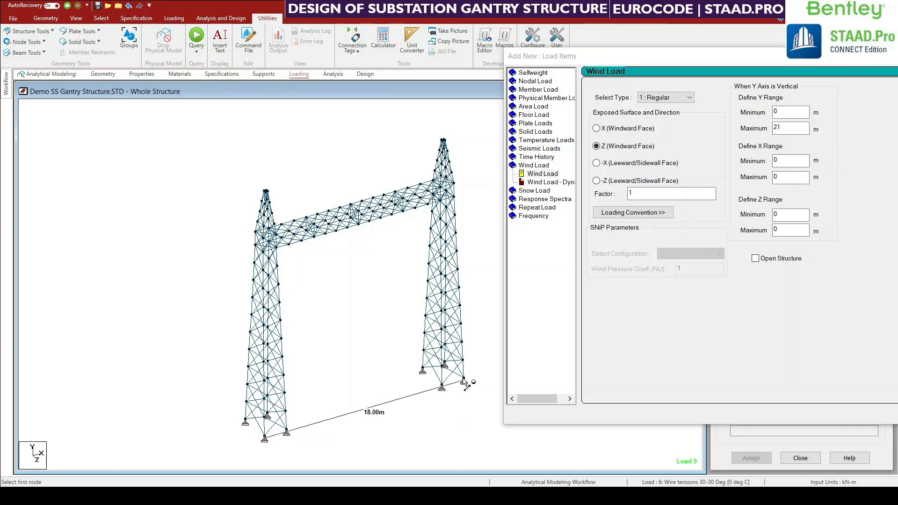
Measure one tower from base support to peak, and the base width of the other tower.
middle_drag(417, 412, 338, 420)
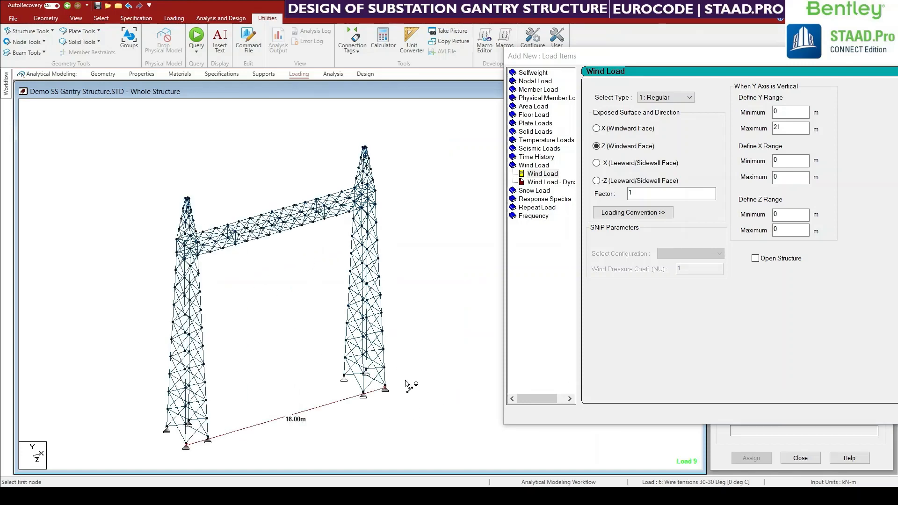
click(385, 388)
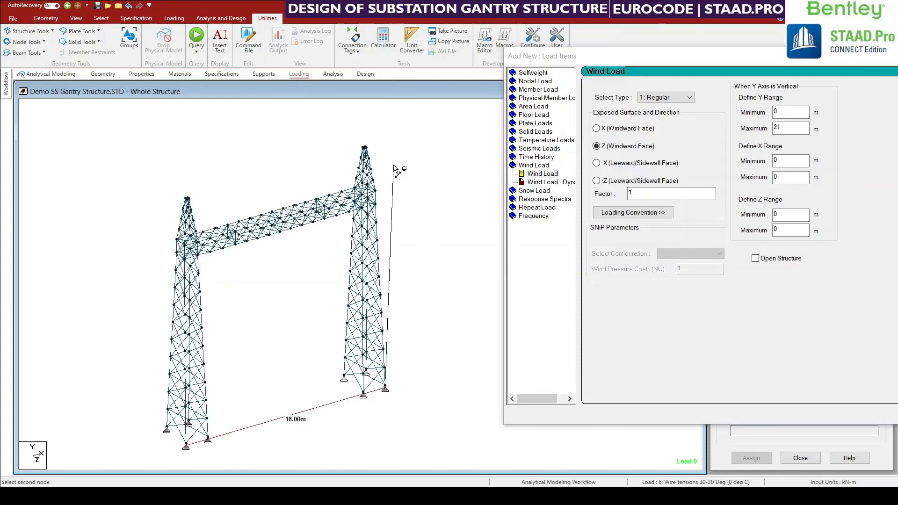
click(364, 148)
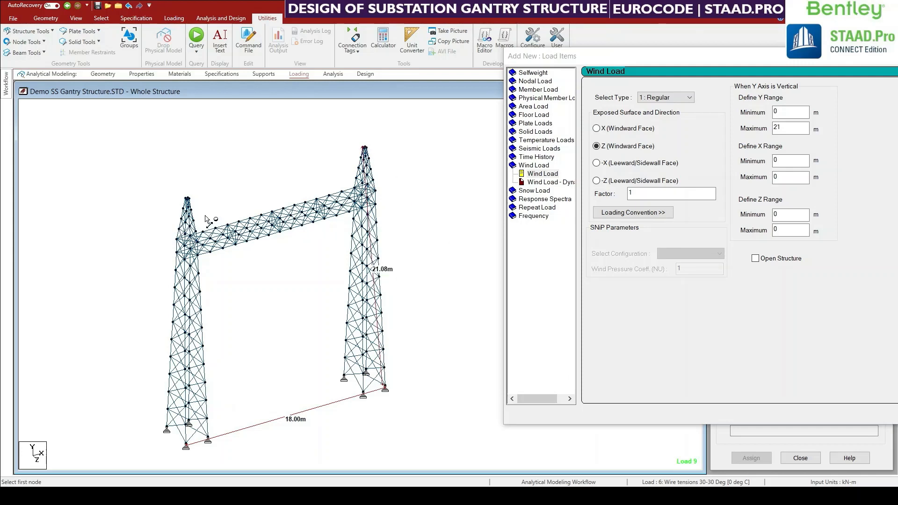
click(186, 445)
click(167, 429)
middle_drag(325, 455, 316, 435)
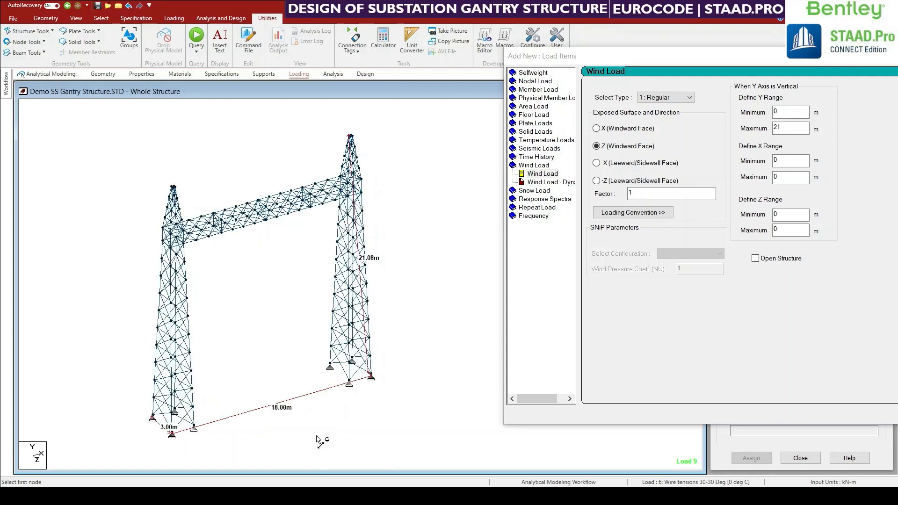
Set the wind load ranges to Y 0 to 22 m, X 0 to 20 m and Z 0 to 4 m.
drag(688, 62, 644, 126)
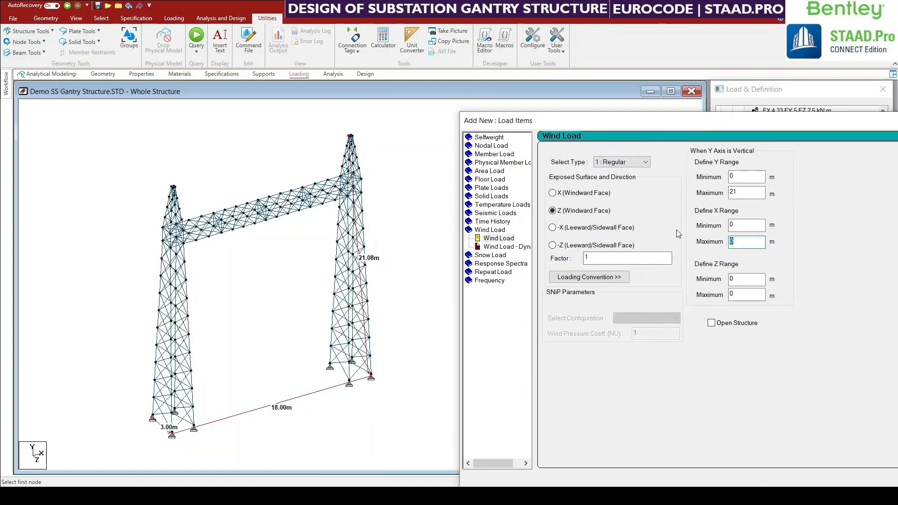
double_click(729, 176)
drag(740, 192, 723, 192)
text(22)
drag(741, 243, 712, 242)
key(Tab)
key(Tab)
drag(749, 123, 563, 92)
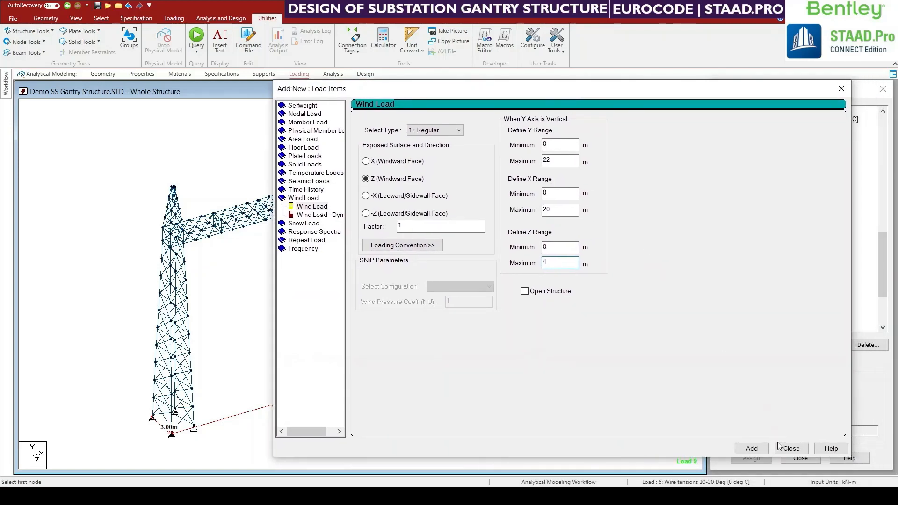
Enable Open Structure and add the type 1 Z (Windward Face) wind load to load case 9, closing the load items dialog.
click(752, 449)
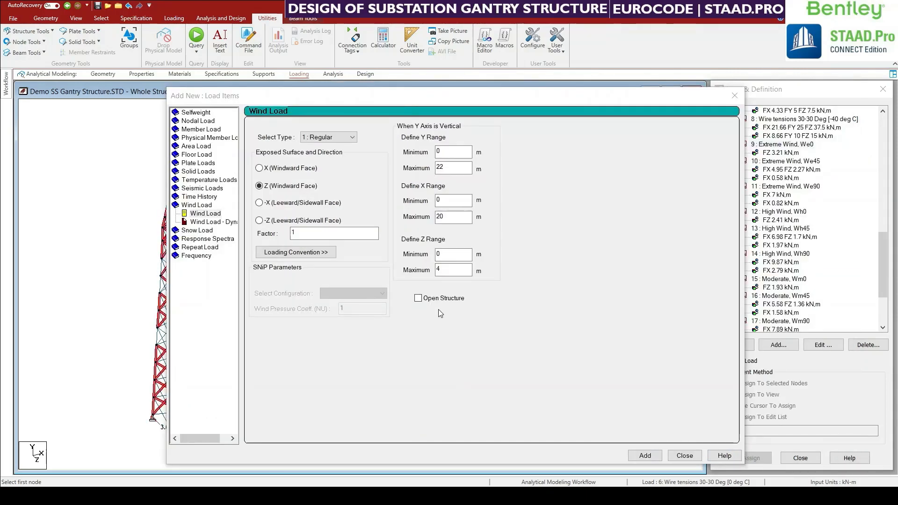
click(433, 301)
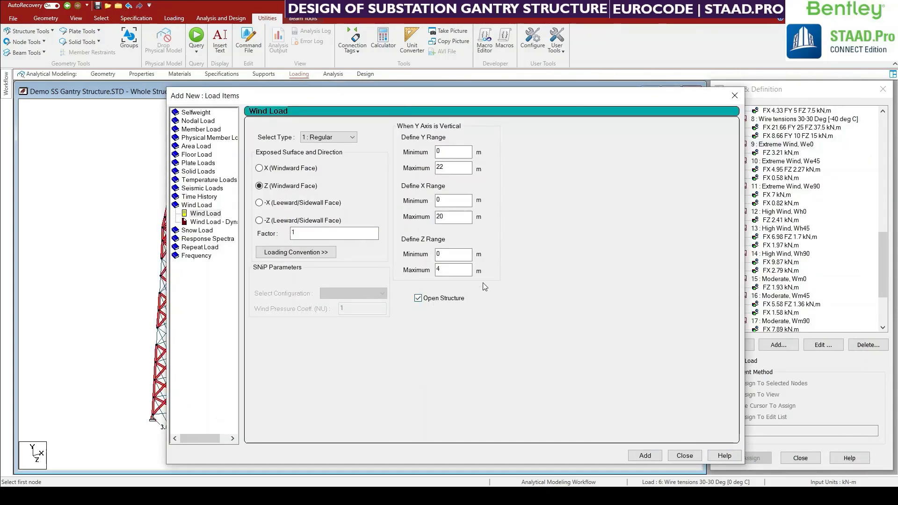
click(650, 456)
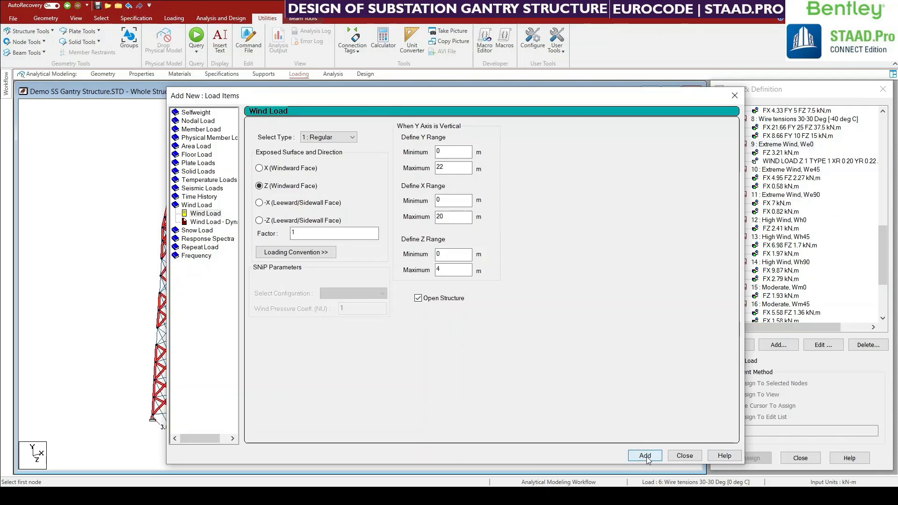
drag(410, 105, 428, 118)
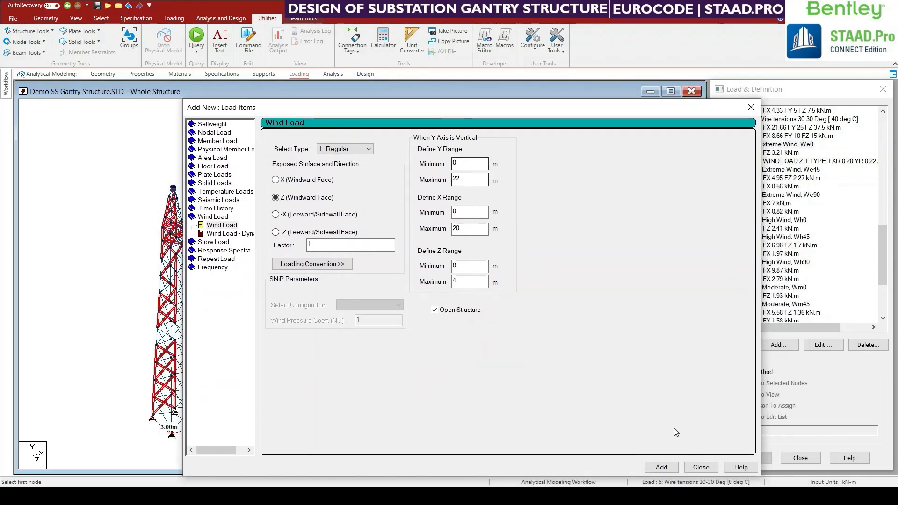
click(702, 469)
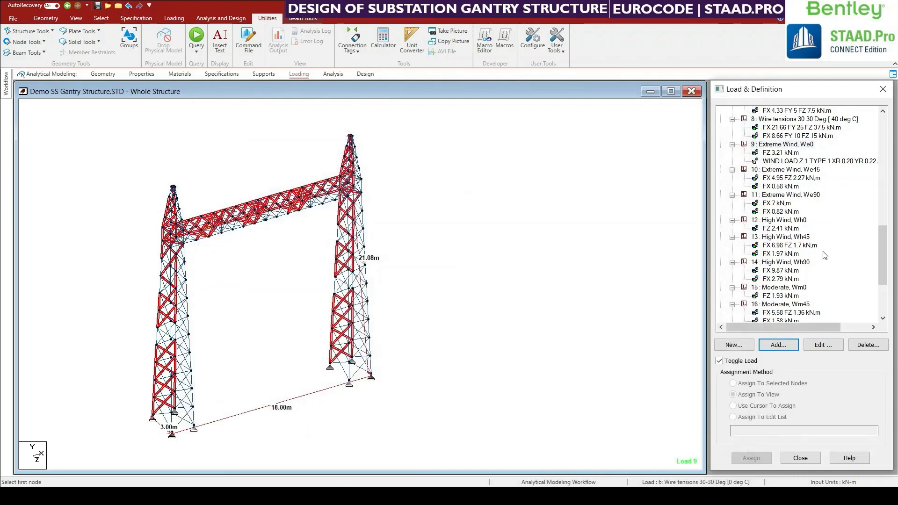
Display load case 9's type 1 wind load on the structure and examine the member loads on the tower legs and bracing.
click(785, 161)
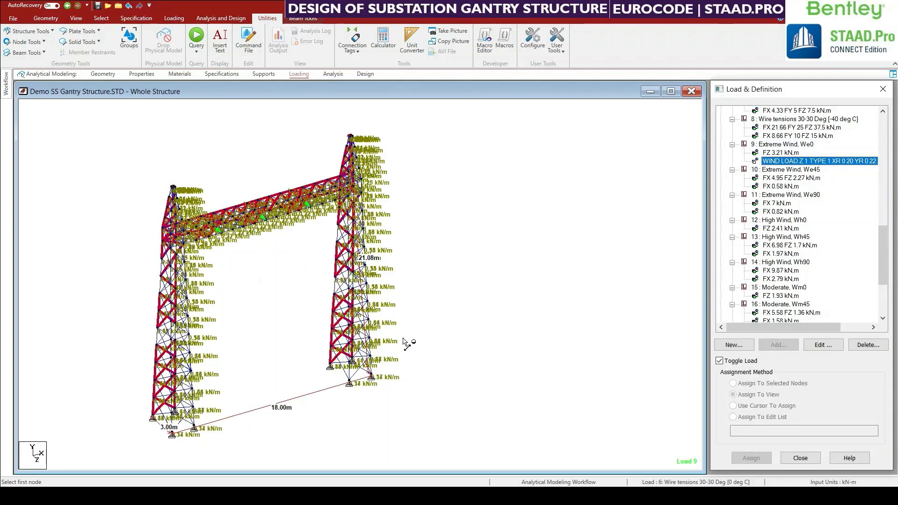
middle_drag(331, 399, 349, 394)
scroll(265, 335, up, 3)
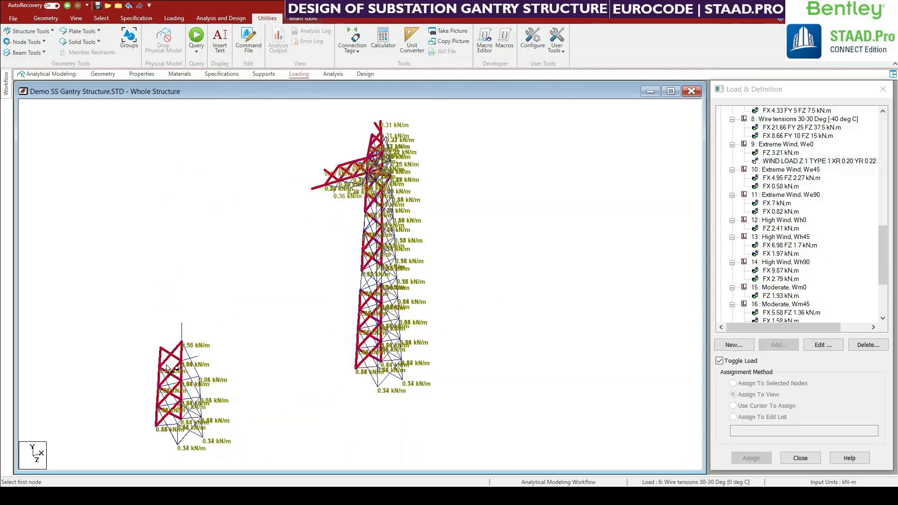
scroll(153, 332, up, 3)
middle_drag(229, 375, 254, 312)
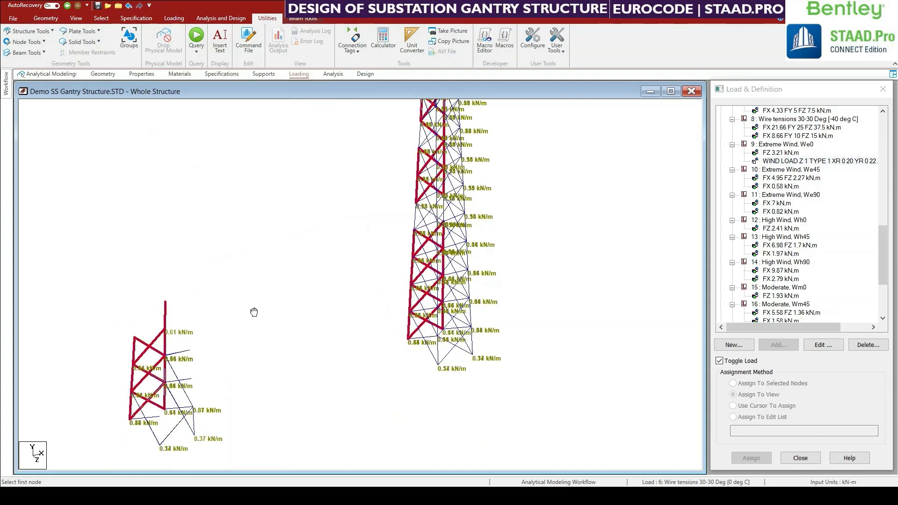
middle_drag(286, 355, 302, 395)
click(279, 332)
scroll(303, 357, down, 1)
middle_drag(318, 309, 310, 363)
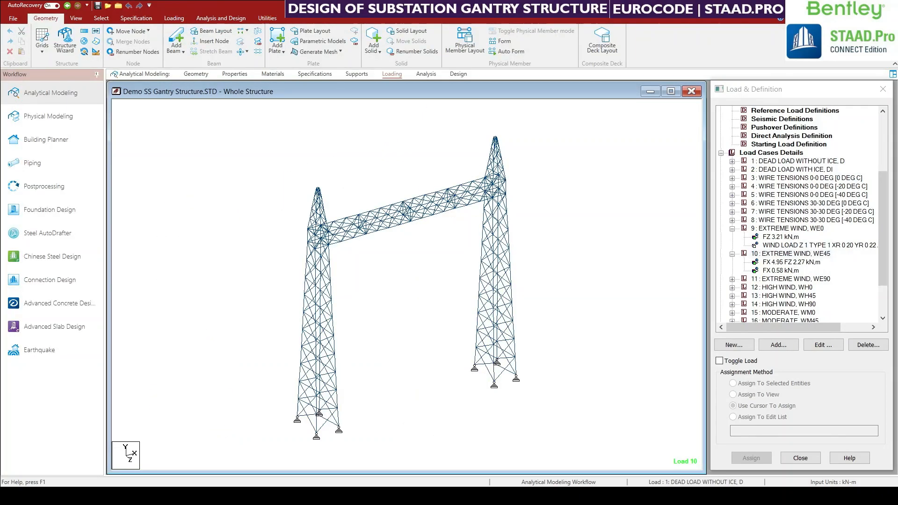
Start a new Wind Load item of type 2 under load case 10, Extreme Wind We45.
click(807, 255)
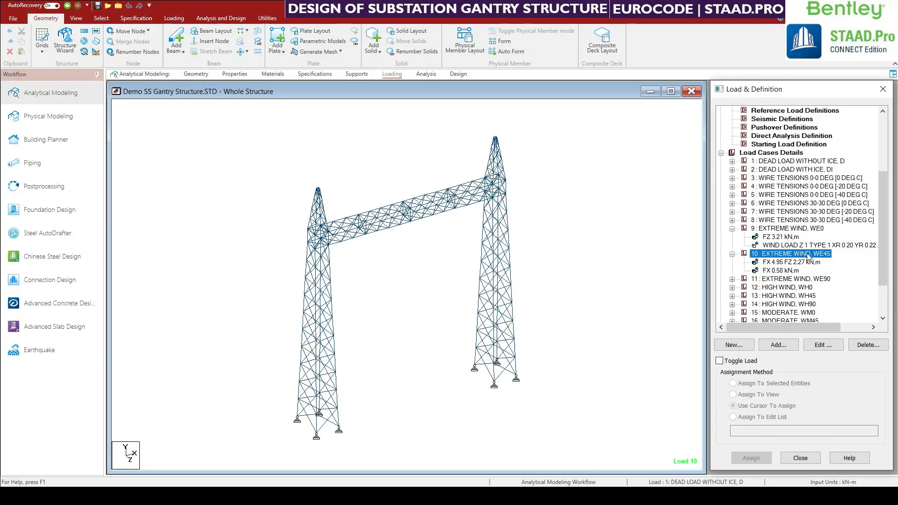
click(778, 344)
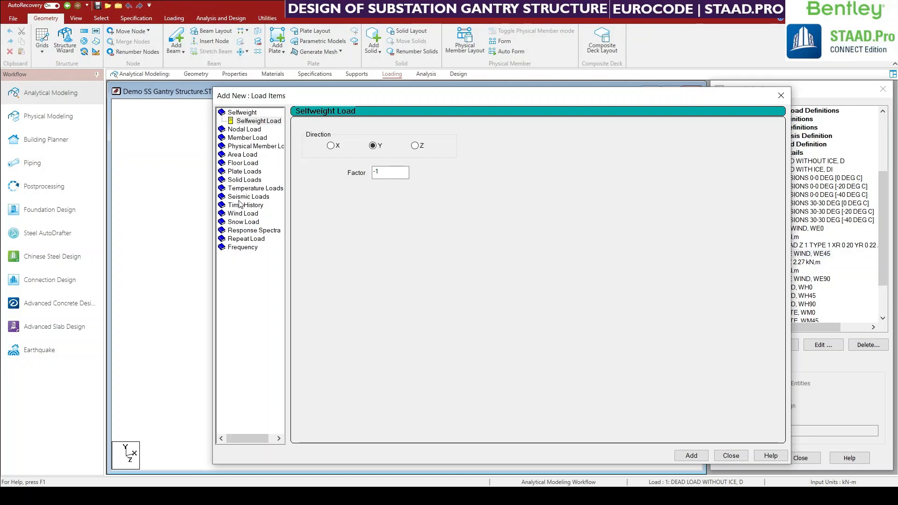
click(233, 214)
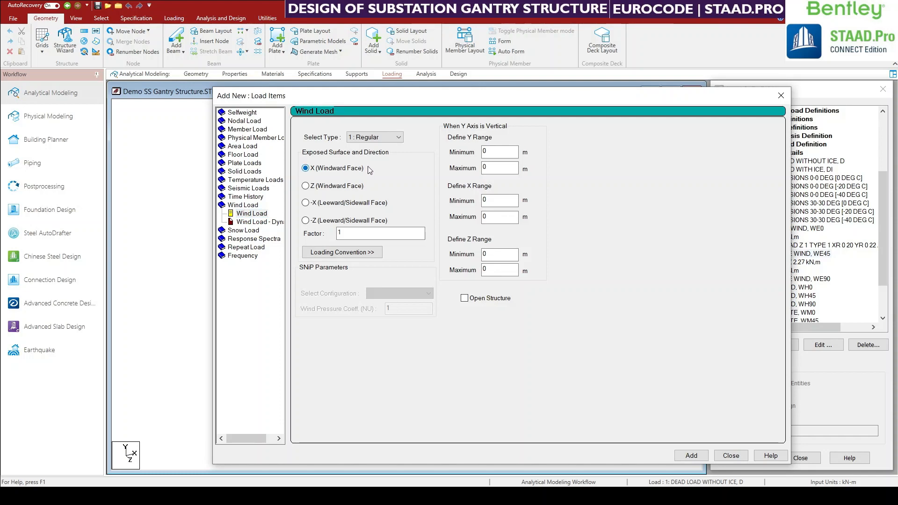
click(371, 138)
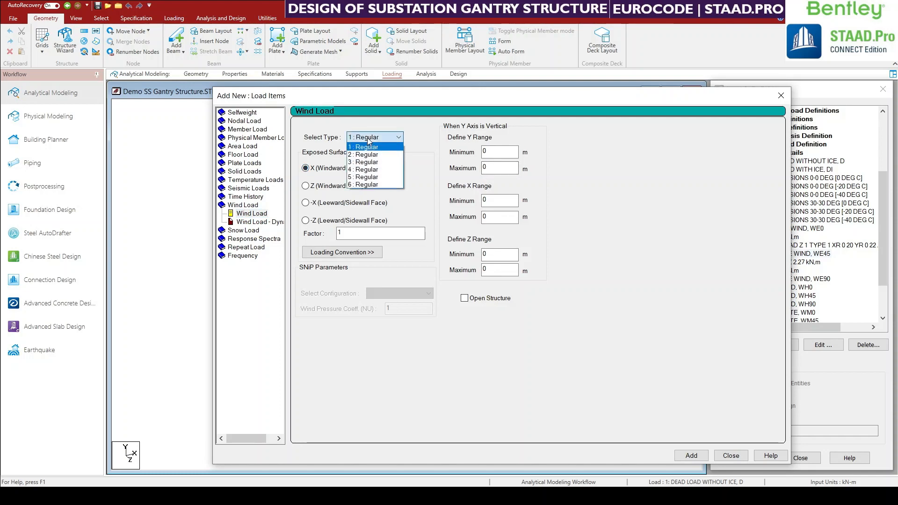
click(368, 153)
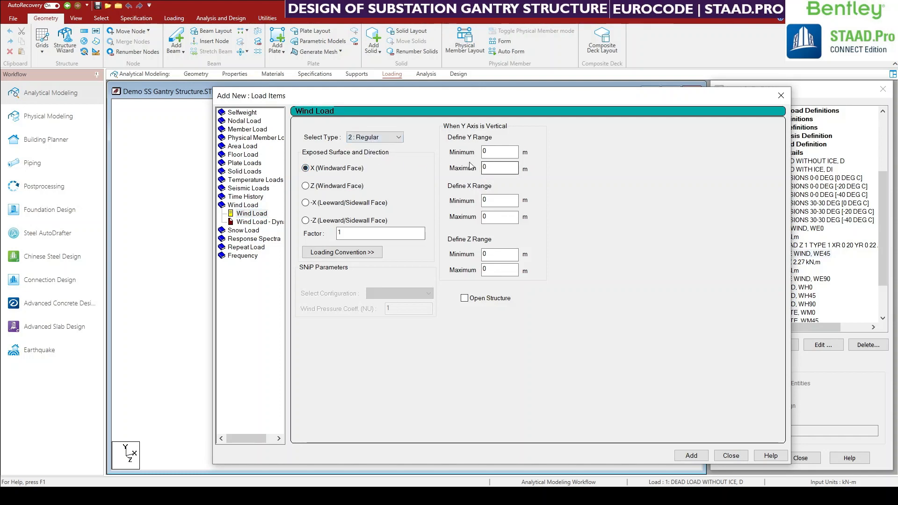
click(383, 139)
click(383, 140)
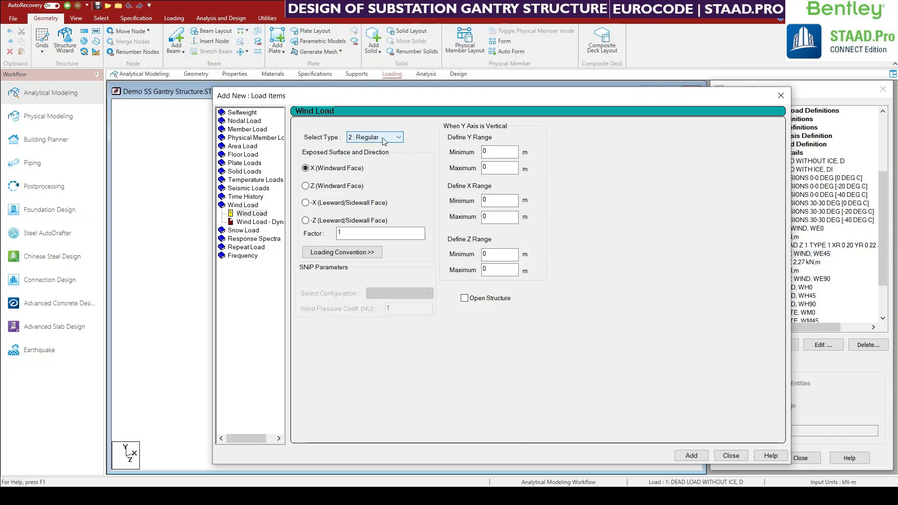
Add the X (Windward Face) wind load as an Open Structure with ranges Y 0 to 22 m, X 0 to 20 m and Z 0 to 4 m.
click(495, 152)
double_click(494, 168)
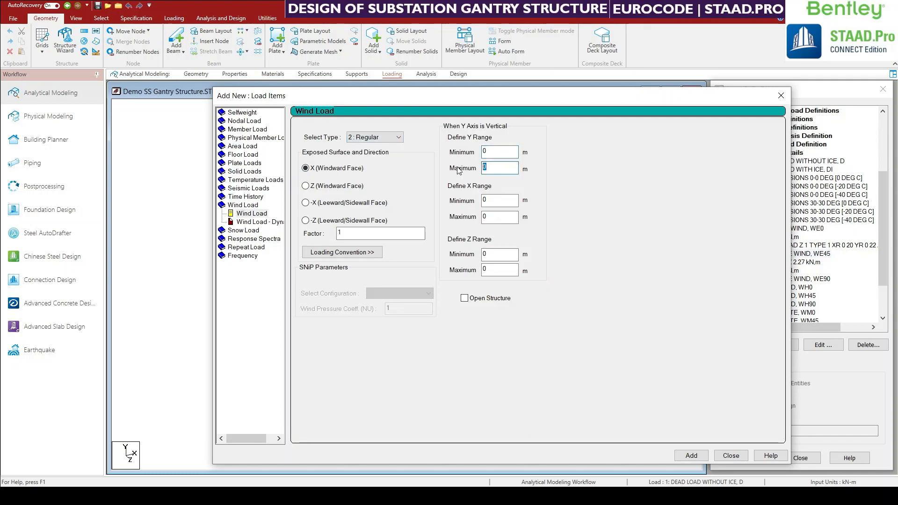
text(22)
click(493, 215)
double_click(493, 215)
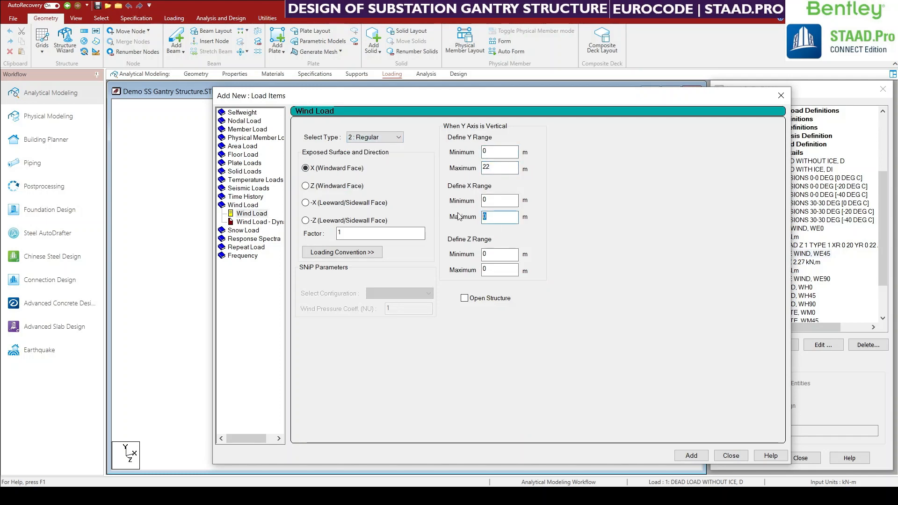
text(2)
key(Tab)
key(Tab)
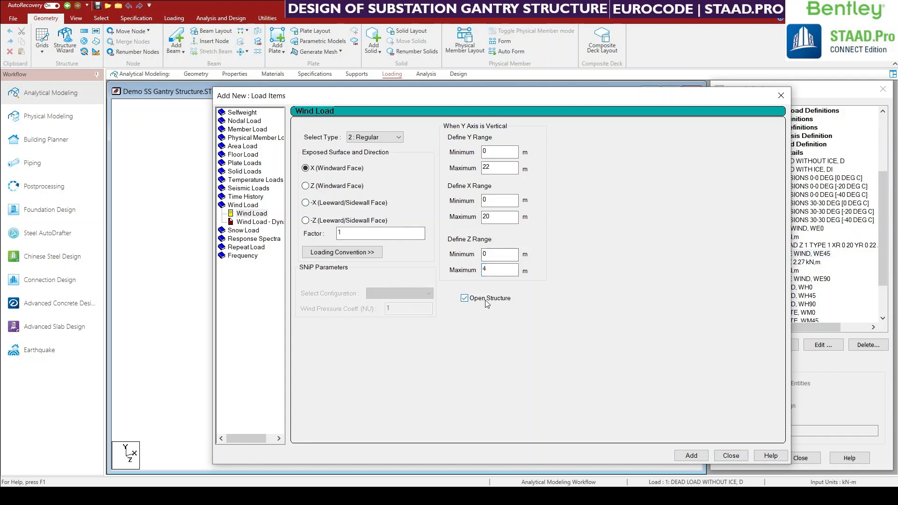
click(691, 456)
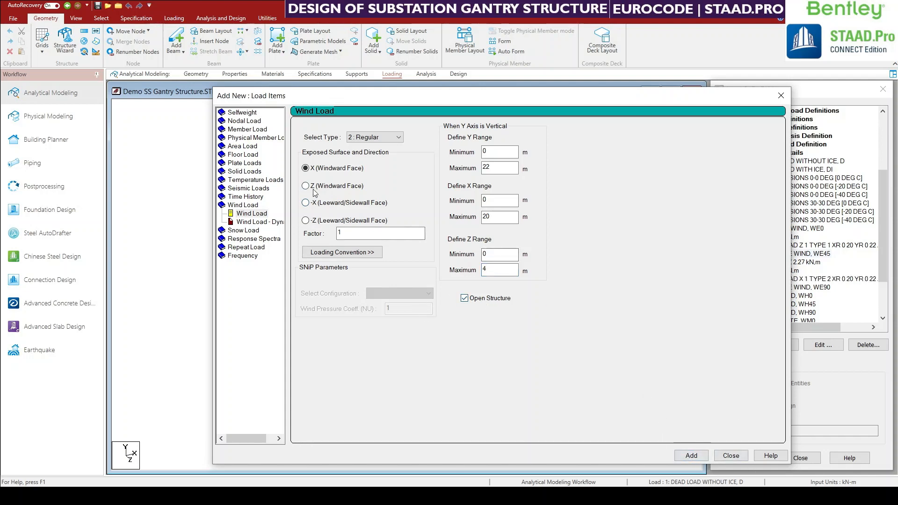
Add a matching Z (Windward Face) type 2 wind load to load case 10 and display the case's wind loading on the structure.
click(680, 455)
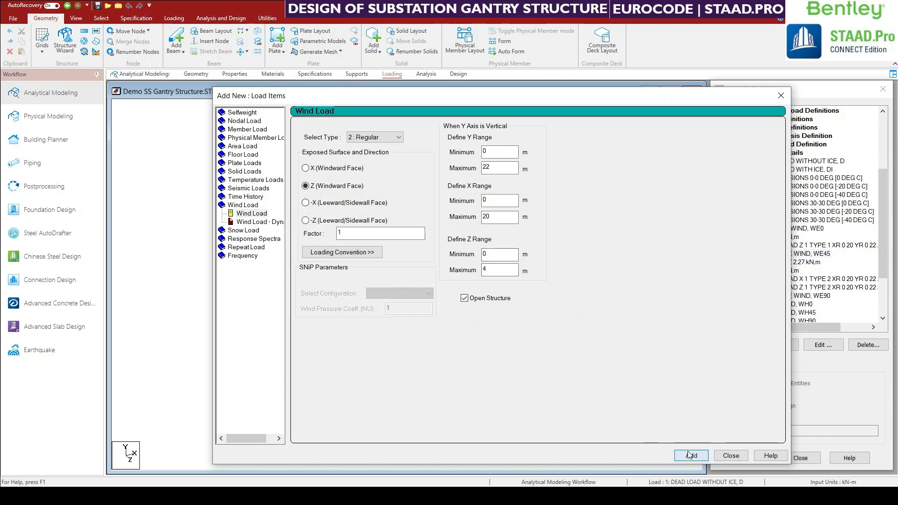
click(728, 455)
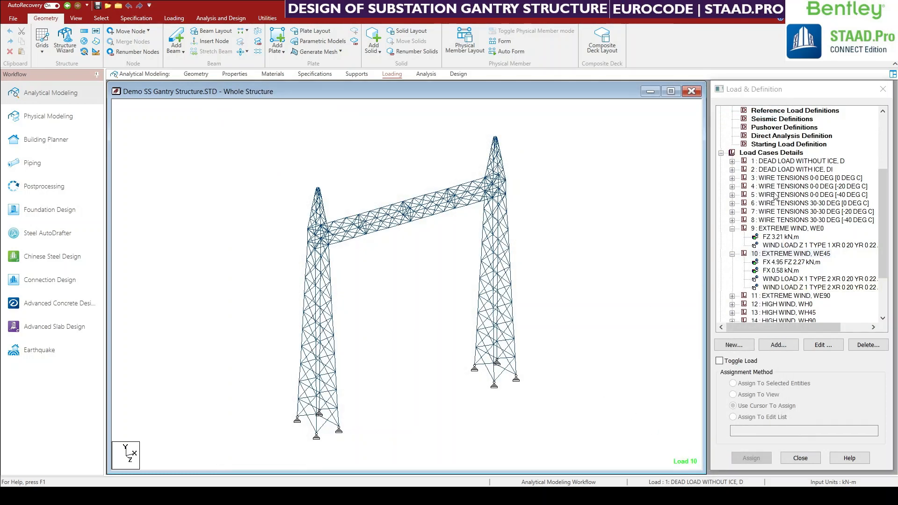
click(805, 289)
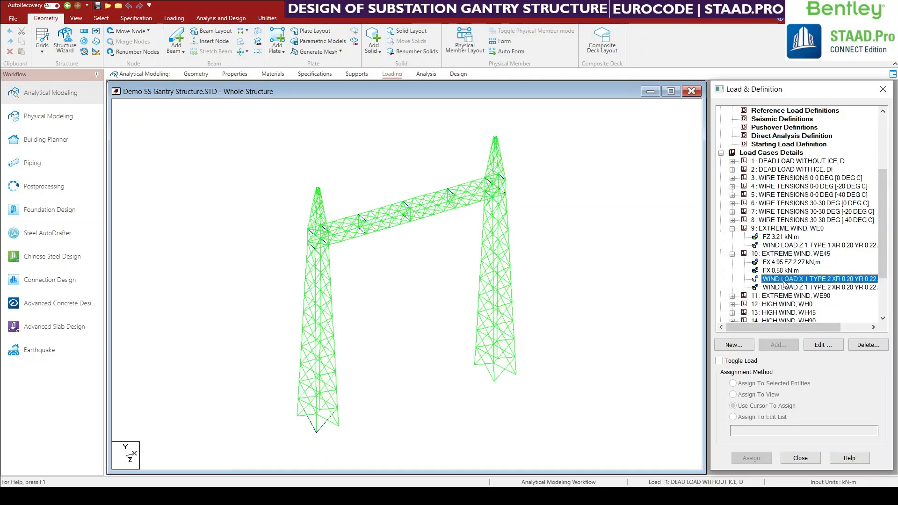
click(395, 397)
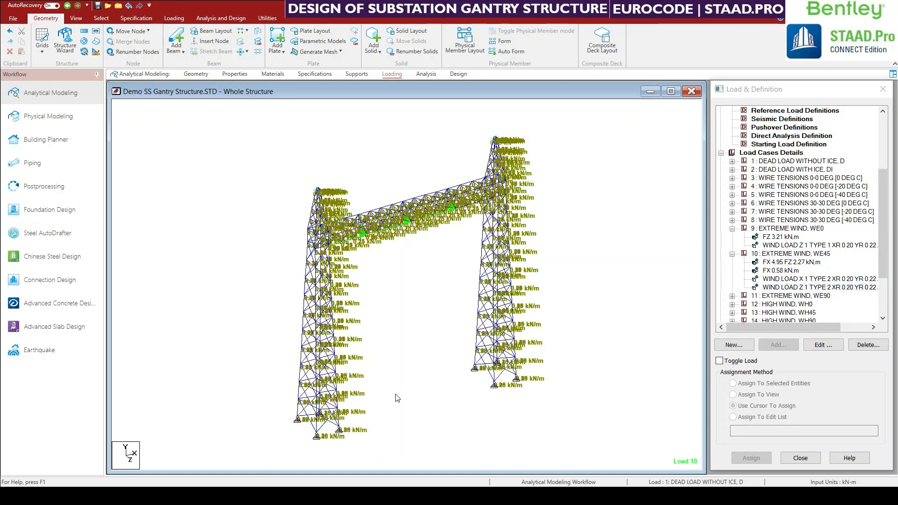
Start a new Wind Load item of type 1 under load case 11, Extreme Wind WE90.
click(784, 280)
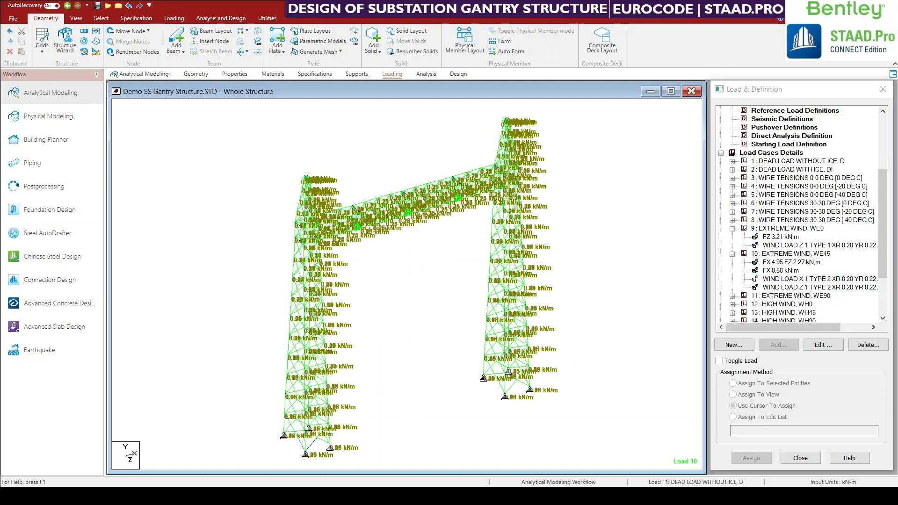
click(813, 299)
double_click(813, 299)
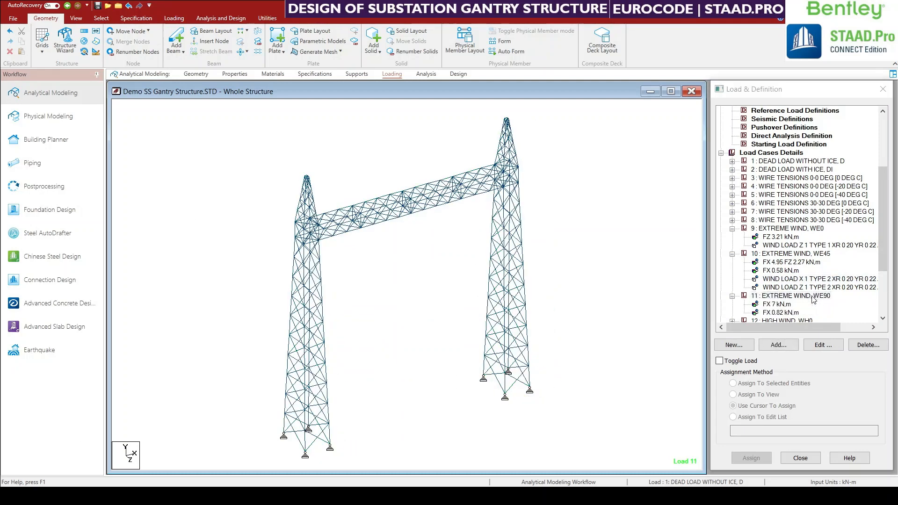
click(658, 189)
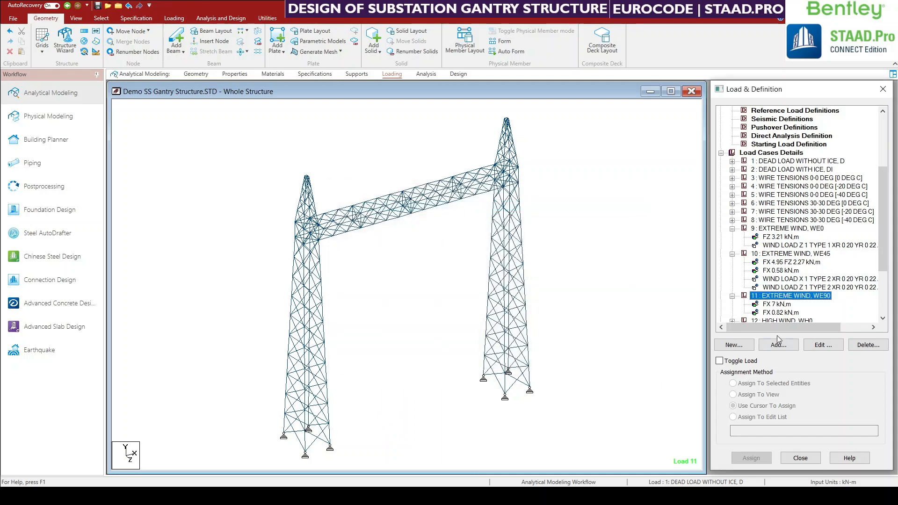
click(777, 345)
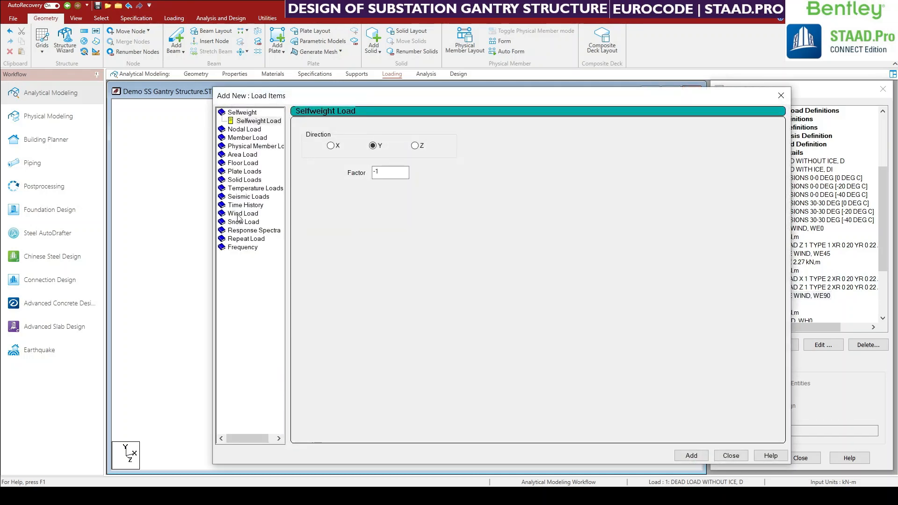
click(240, 214)
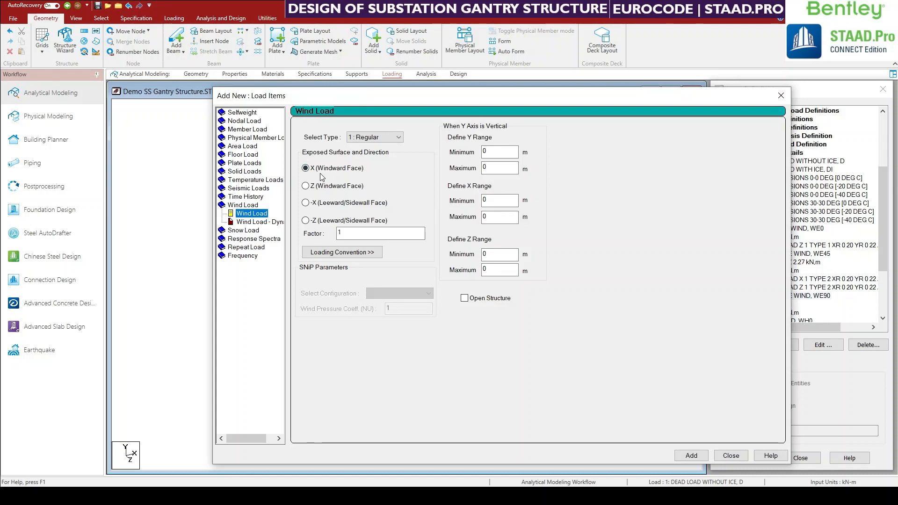
click(365, 141)
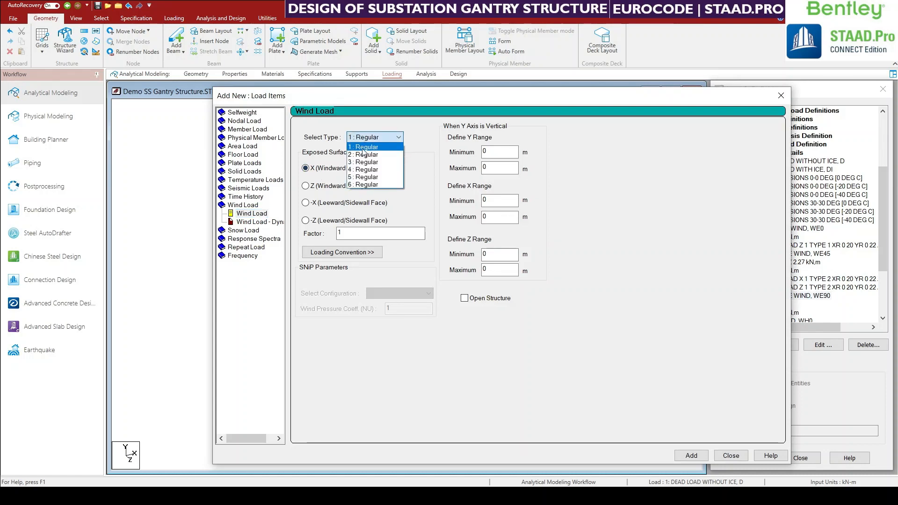
click(364, 148)
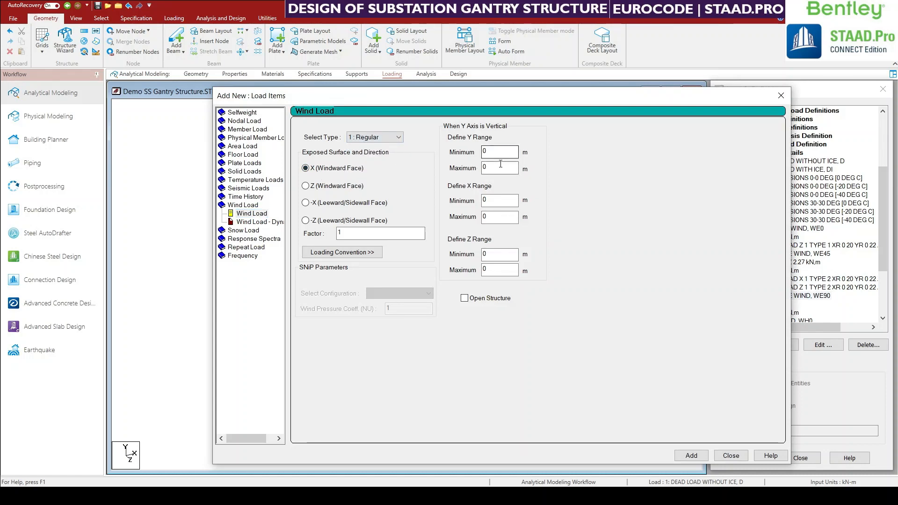
Add the X (Windward Face) wind load as an Open Structure with ranges Y 0 to 22 m, X 0 to 20 m and Z 0 to 4 m, and display it.
drag(496, 168, 452, 172)
text(22)
key(Tab)
key(Tab)
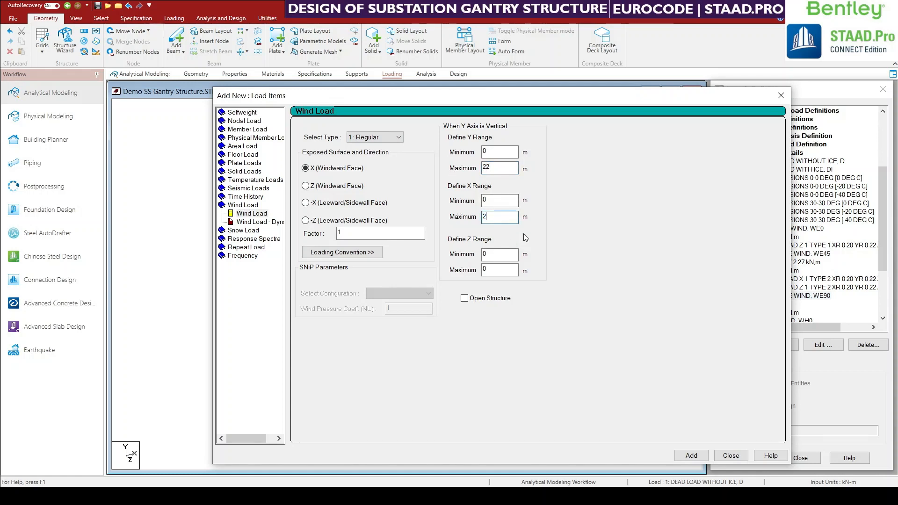
drag(491, 270, 475, 272)
click(691, 455)
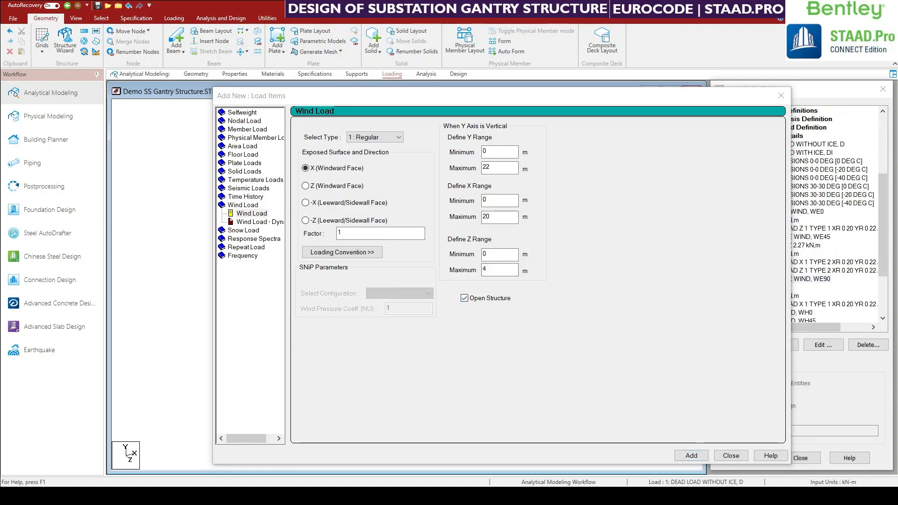
click(730, 455)
click(765, 304)
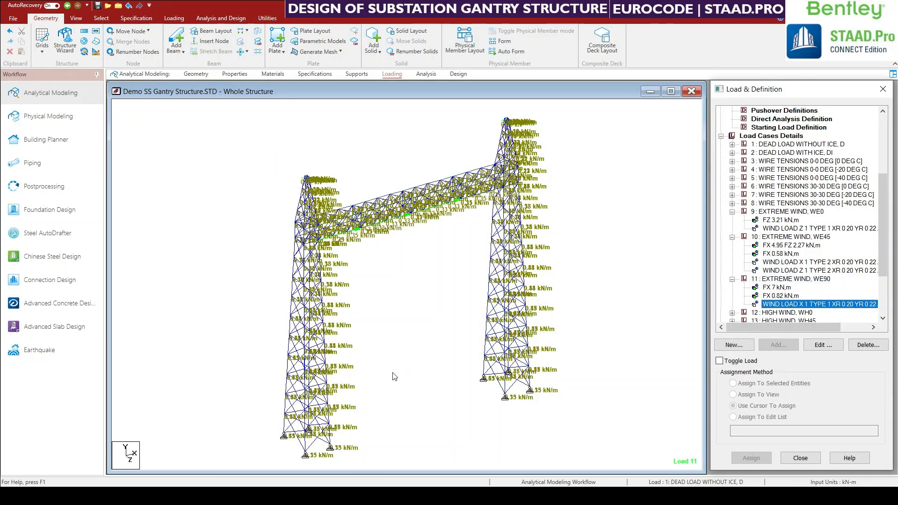
Open the structure diagram settings for the whole-structure view.
middle_drag(394, 377, 378, 365)
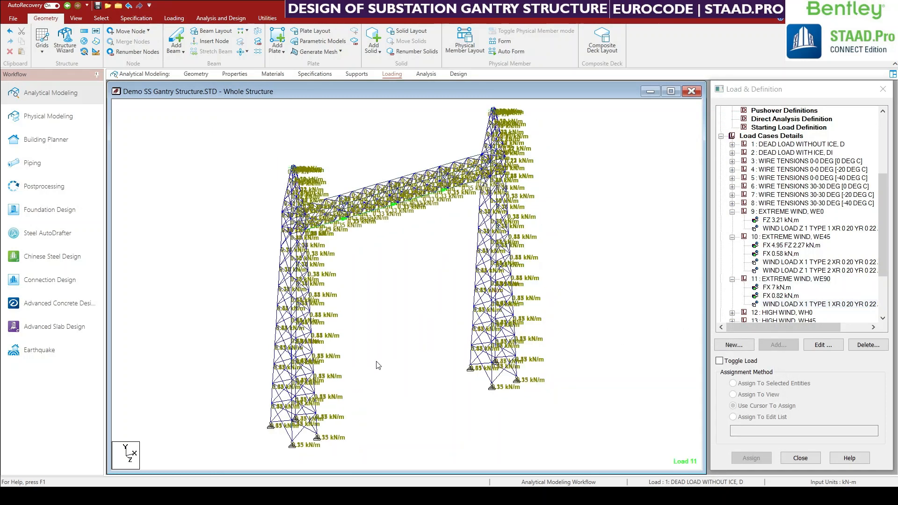
right_click(358, 302)
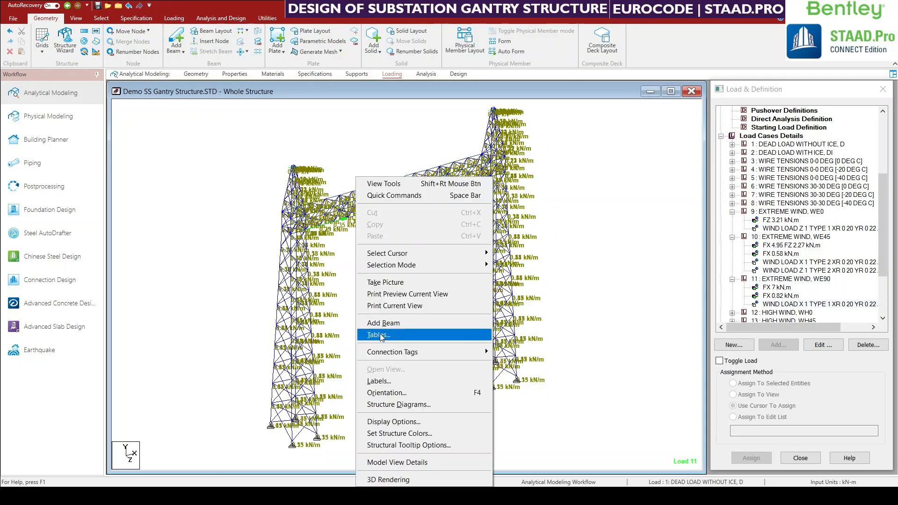
click(252, 322)
right_click(373, 290)
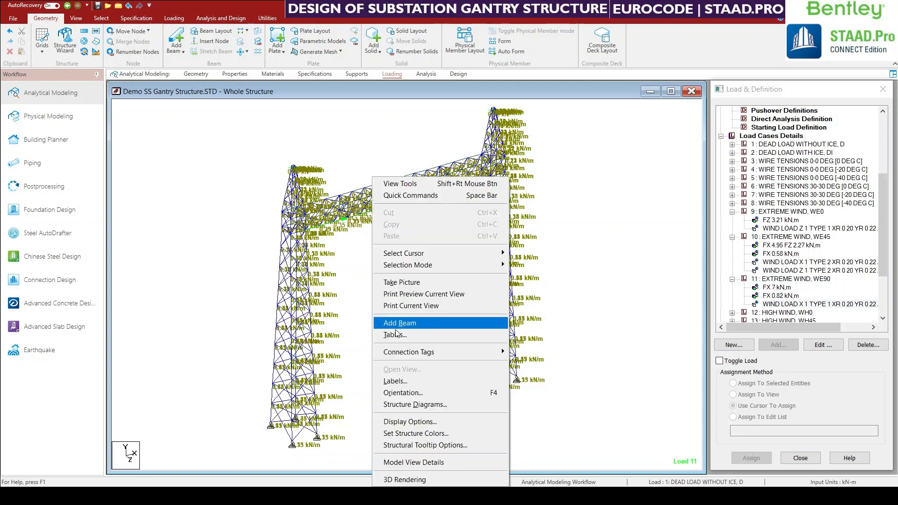
click(403, 422)
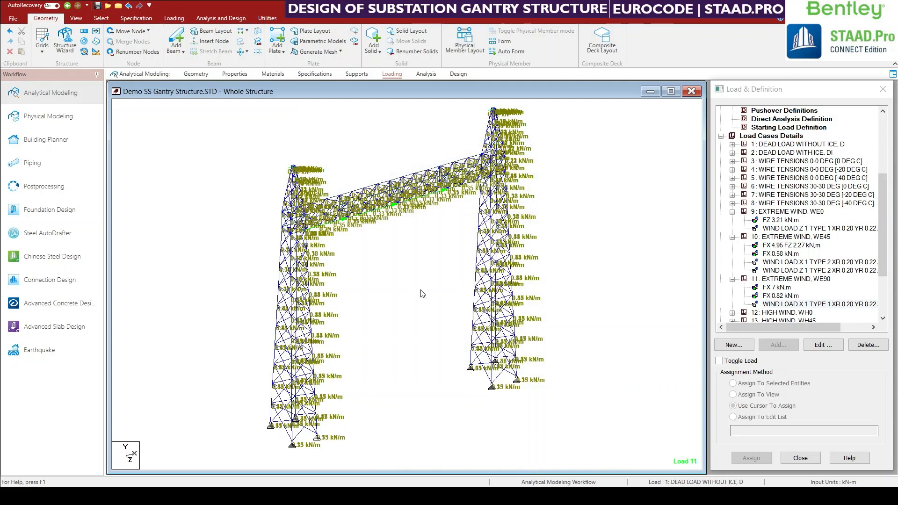
right_click(395, 353)
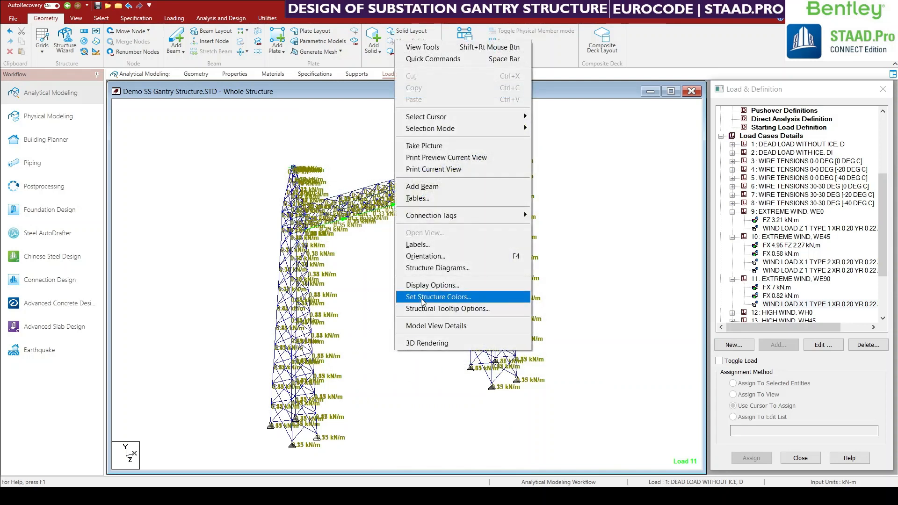
click(428, 268)
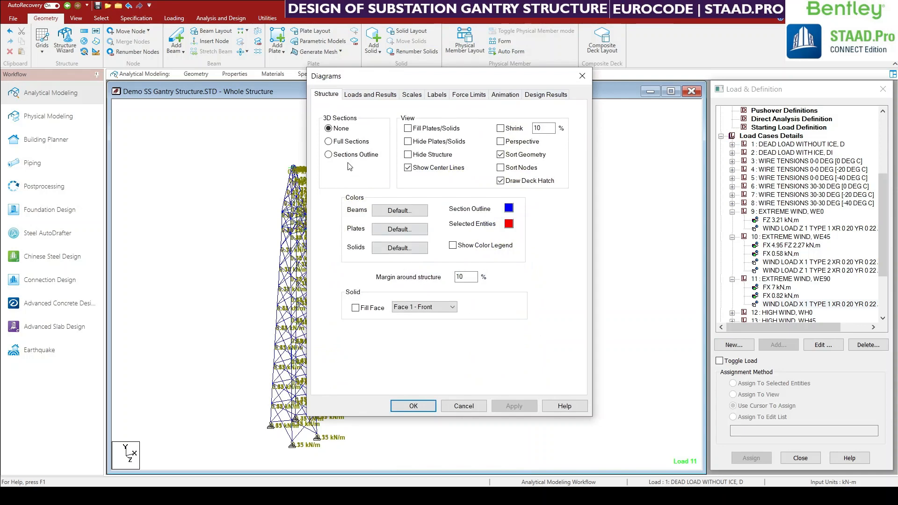
Look through the diagram settings for loads and results, design results and labels to find the load display scales.
click(371, 94)
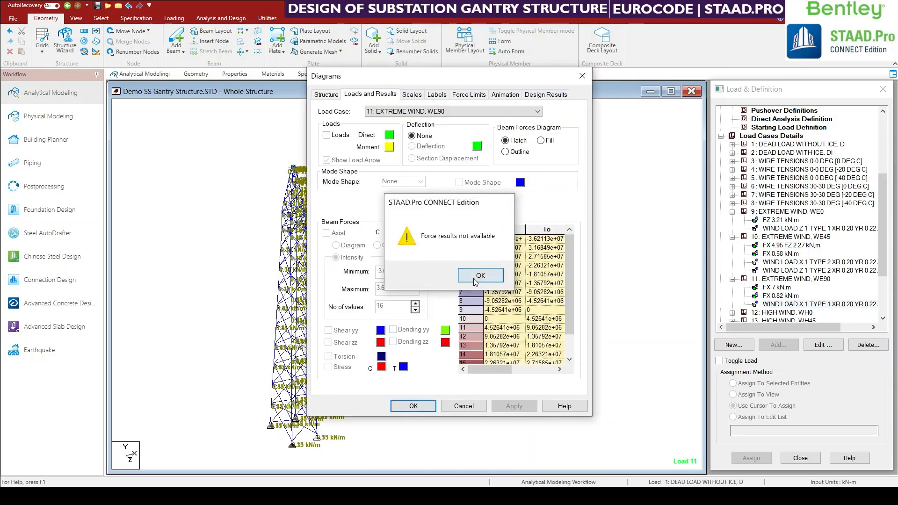
click(479, 278)
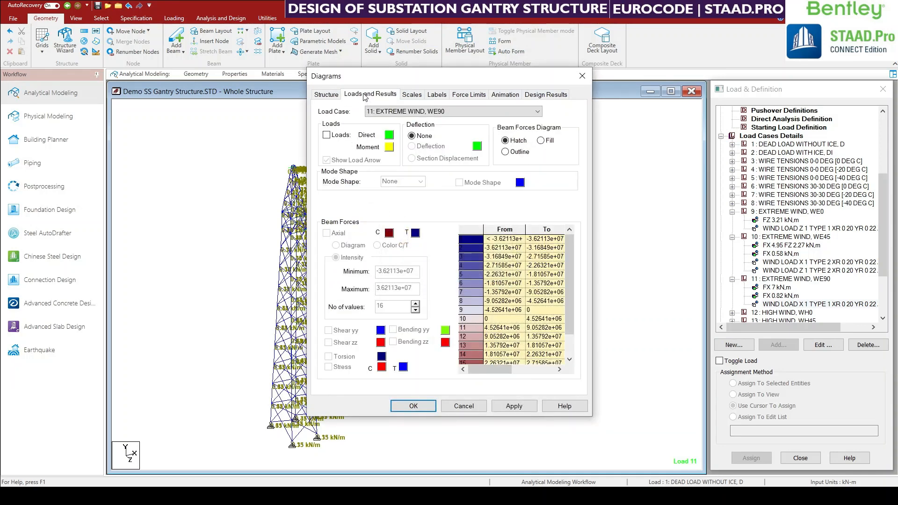
click(539, 96)
click(474, 275)
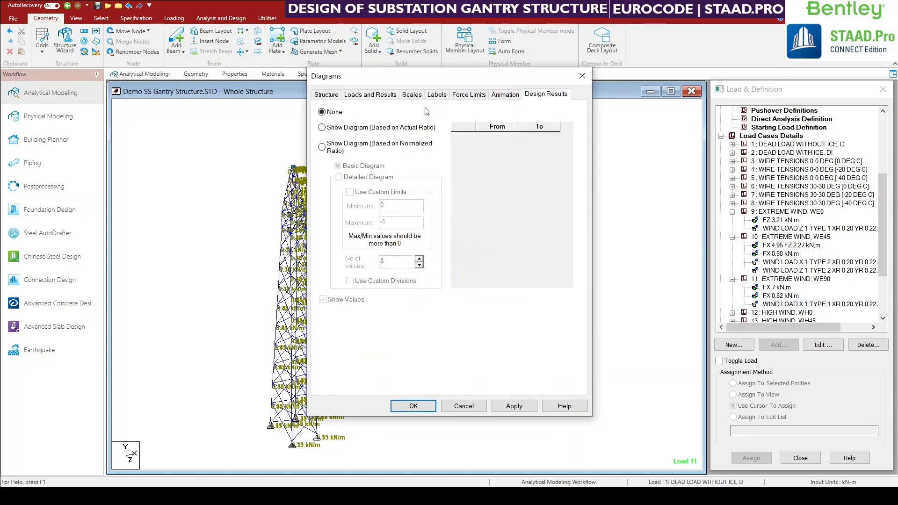
click(456, 95)
click(436, 95)
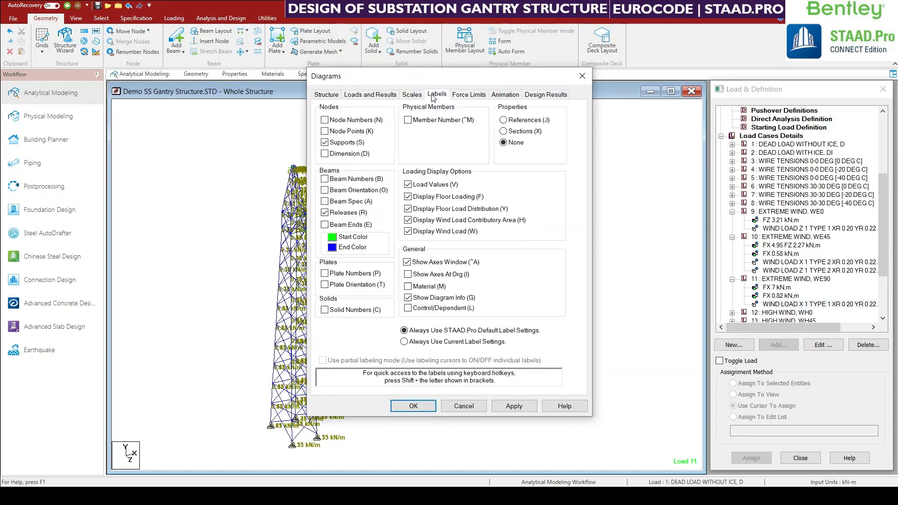
click(413, 95)
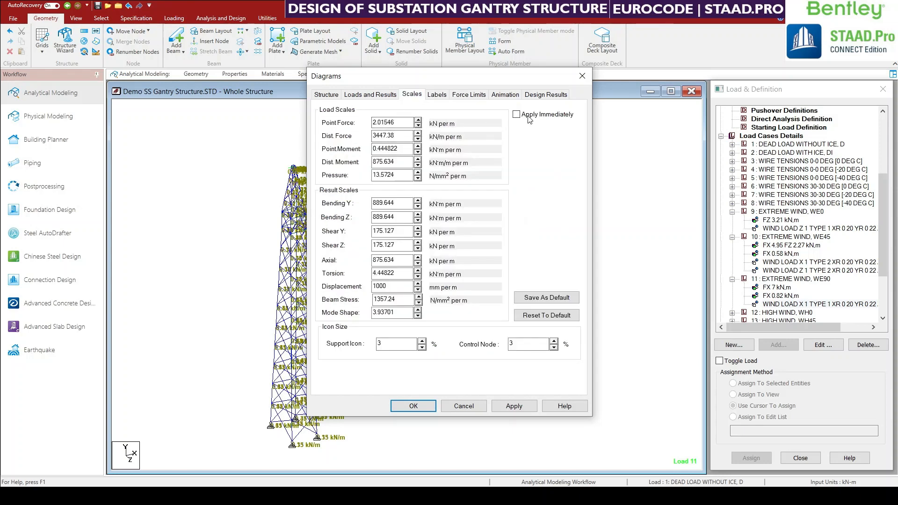
Apply scale changes immediately and set the load scales to point force 1, distributed force 8, point moment 0.03, distributed moment 810 and pressure 0.007.
click(417, 119)
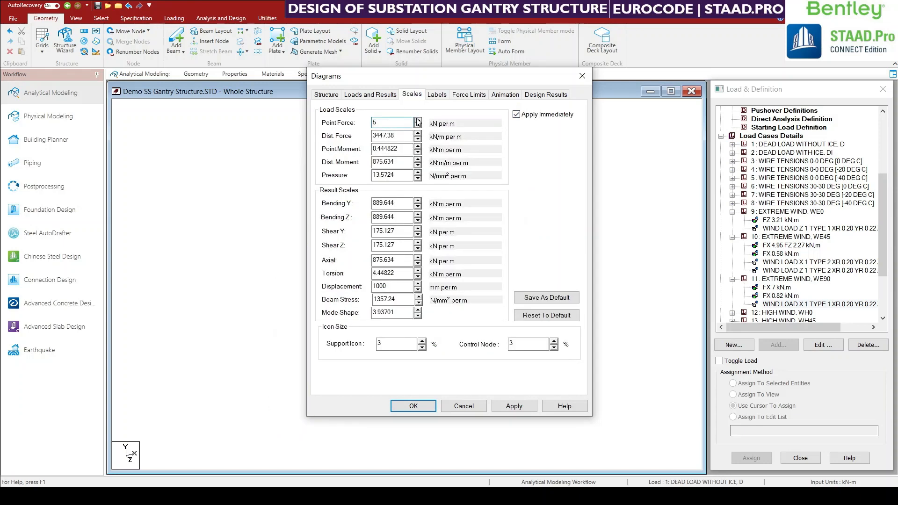
click(416, 119)
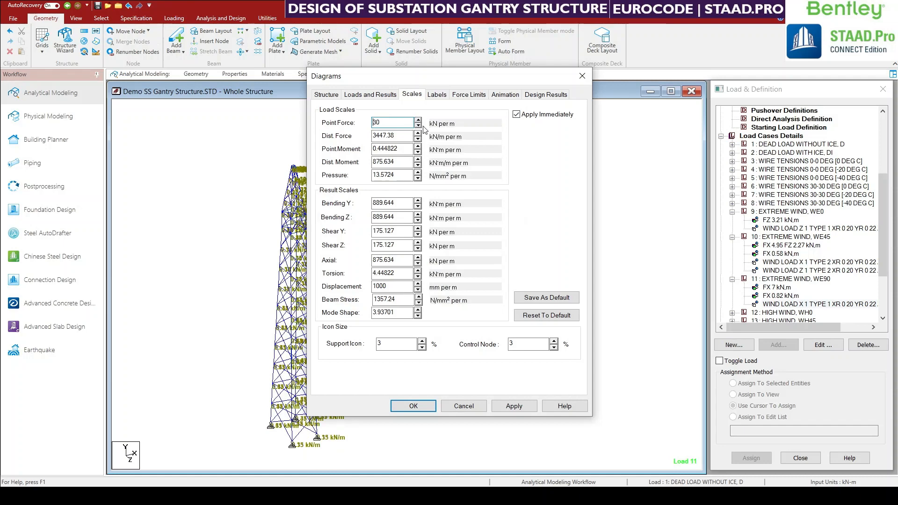
click(418, 126)
click(418, 126)
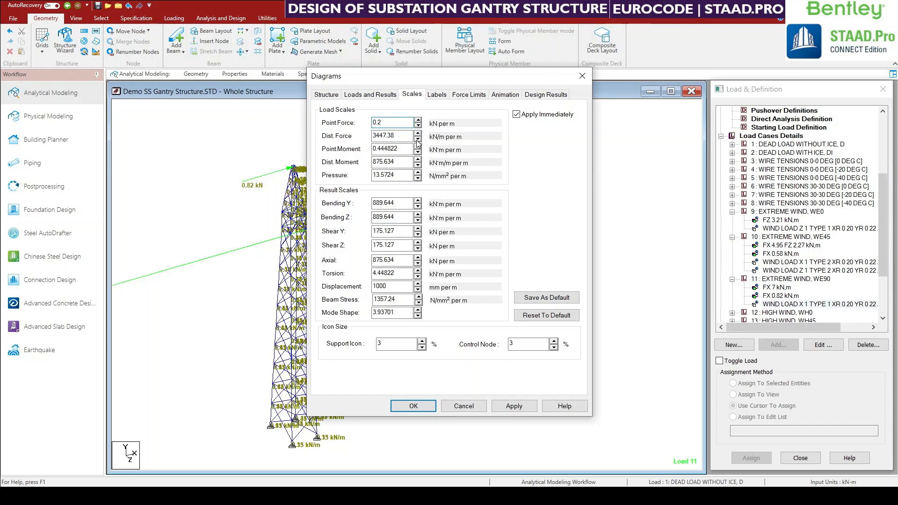
click(417, 139)
click(417, 140)
click(418, 140)
click(417, 139)
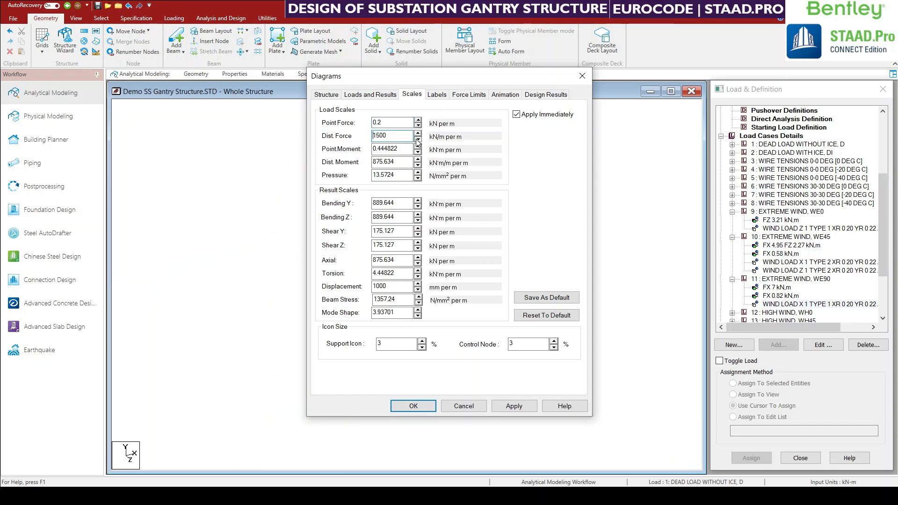
click(418, 140)
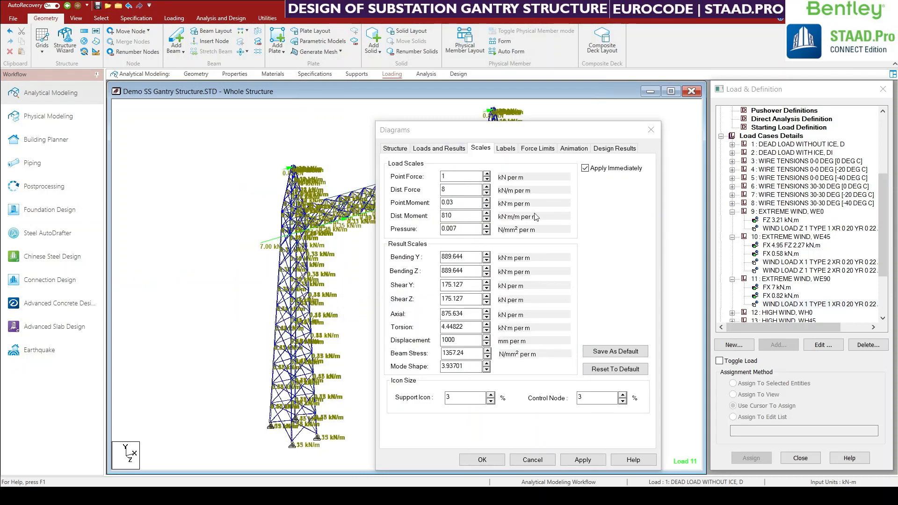
Set the distributed force display scale to 0.8 kN/m per m.
click(486, 193)
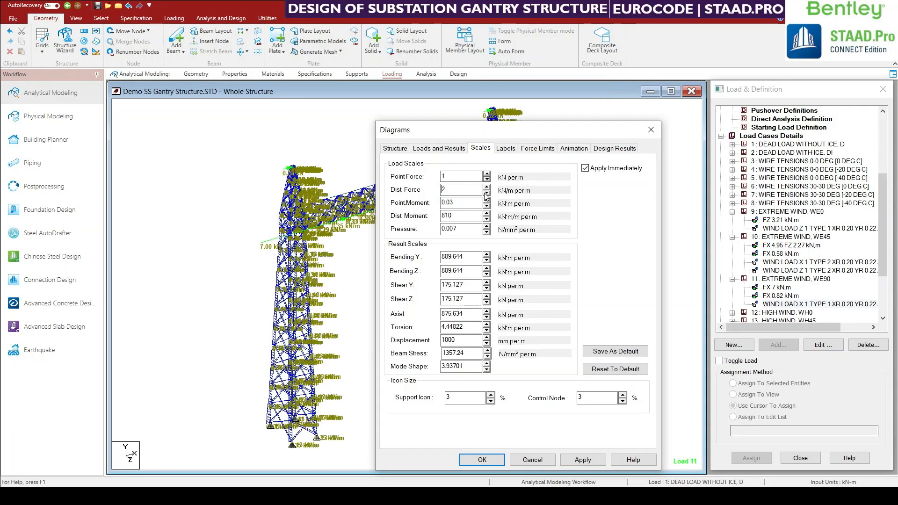
click(485, 193)
click(485, 194)
click(485, 193)
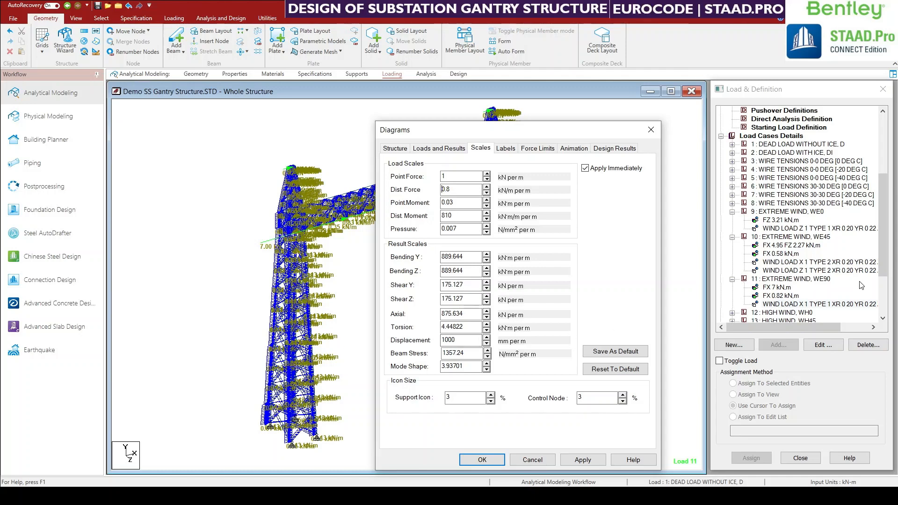
drag(559, 134, 538, 124)
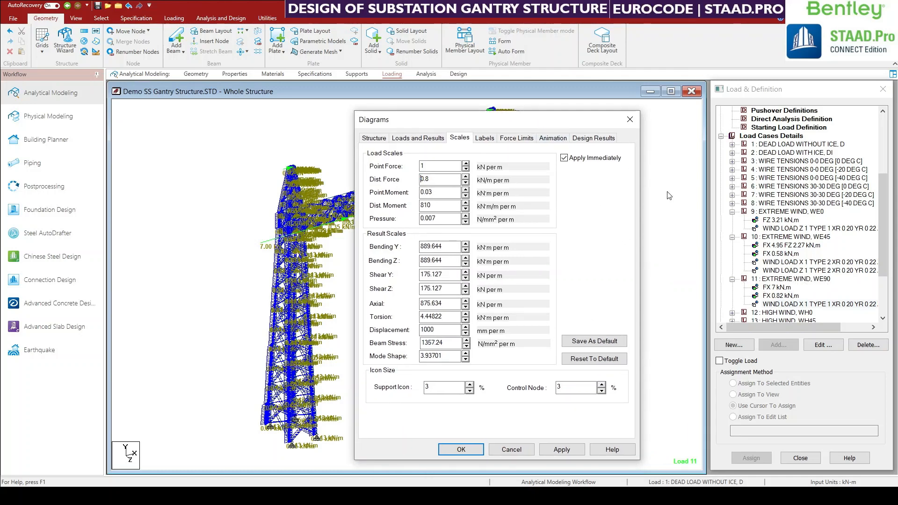
Display the loads of extreme wind cases 11, 10 and 9 in turn to compare their diagrams at this scale.
click(795, 279)
click(790, 262)
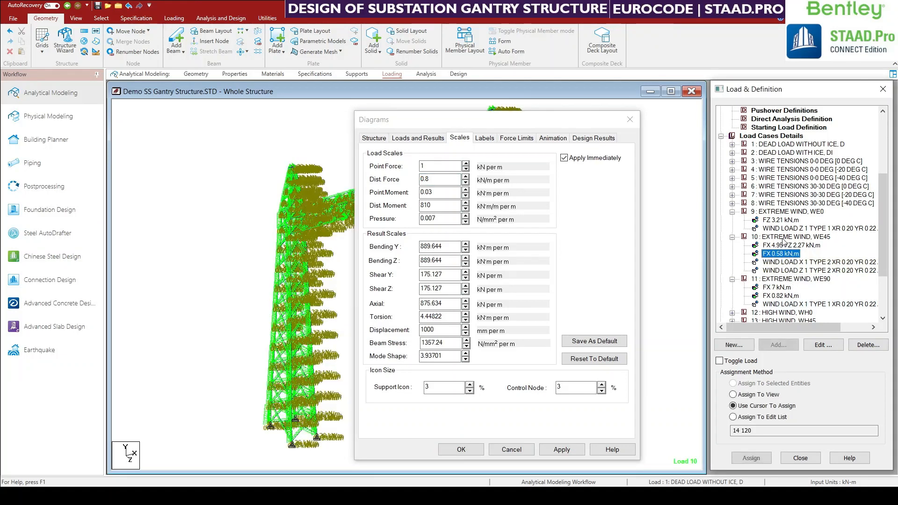
click(782, 229)
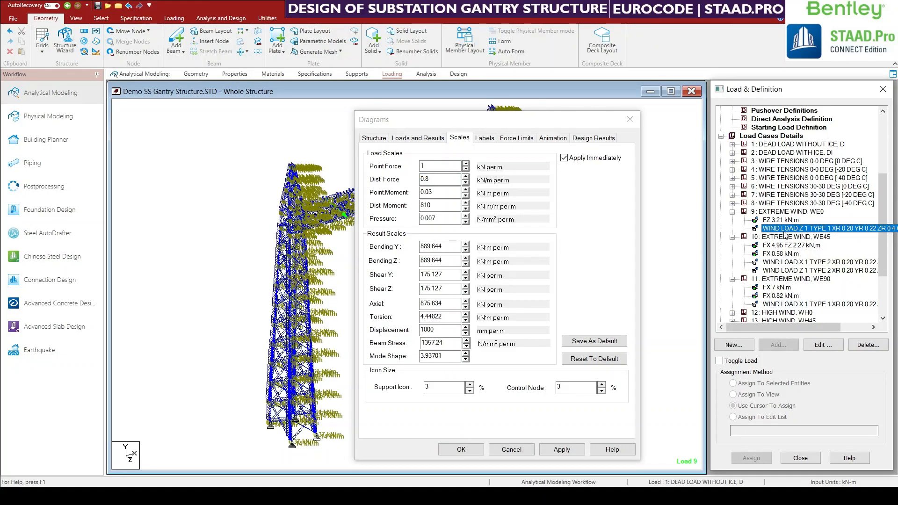
Set the distributed force display scale to 0.4 kN/m per m and display load case 9's type 1 wind load on the gantry.
click(465, 183)
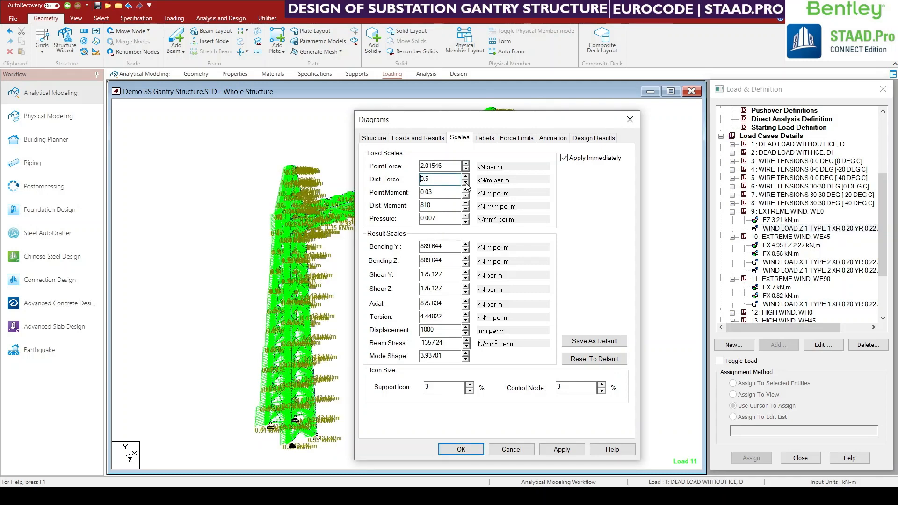
double_click(804, 229)
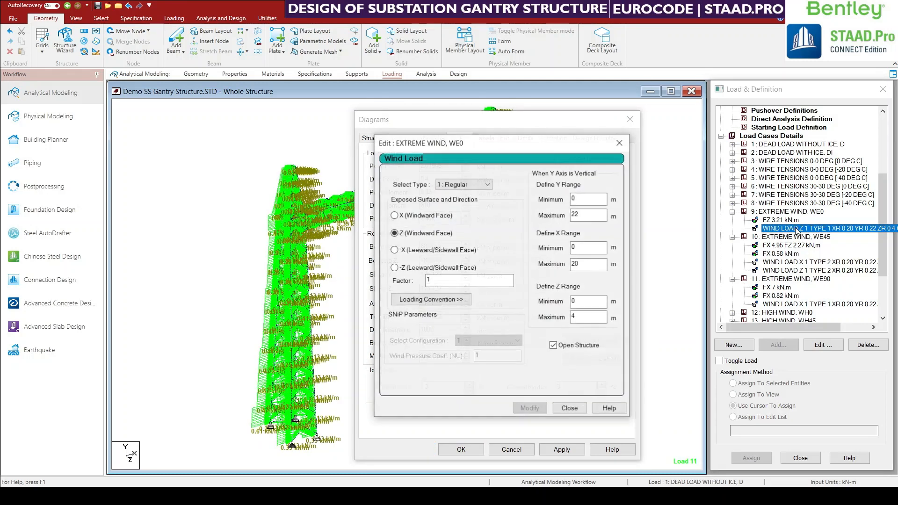
click(619, 142)
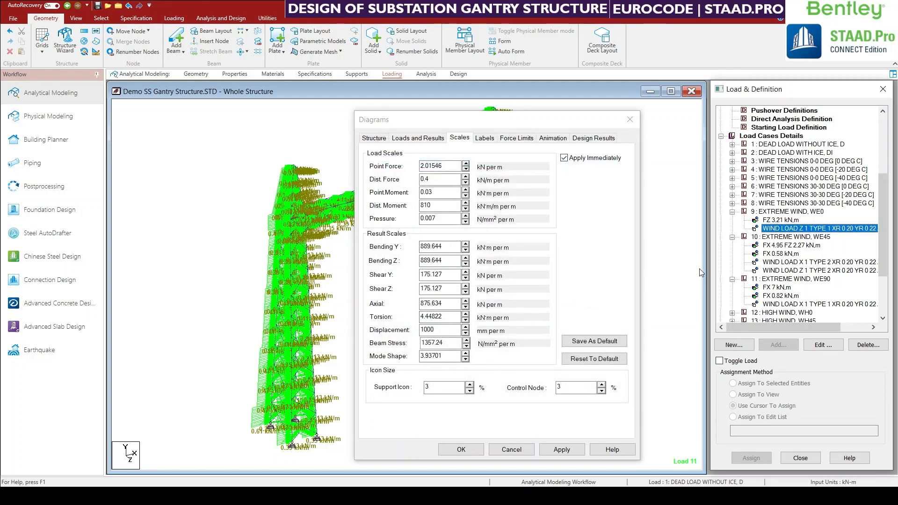
click(630, 119)
click(796, 237)
click(796, 229)
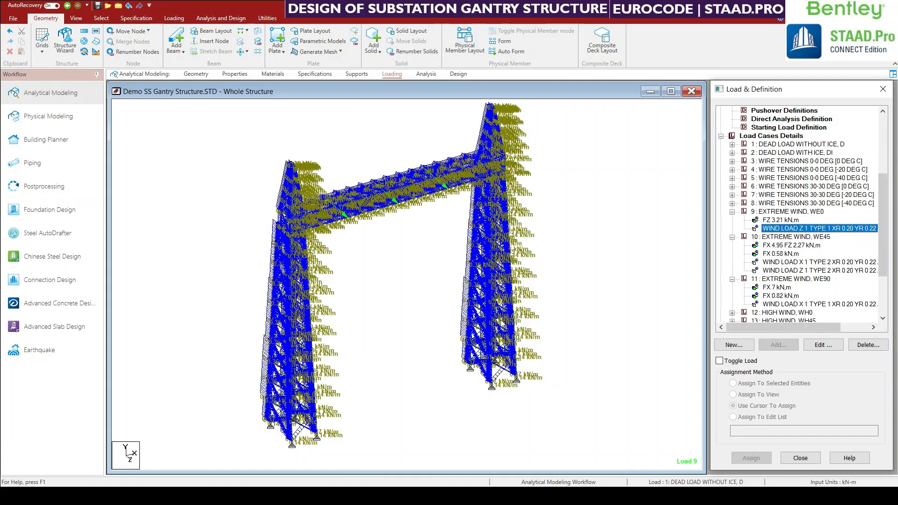
Display load case 10's type 2 wind loads in X and Z alternately to compare the members they load.
scroll(329, 345, up, 3)
scroll(275, 344, up, 4)
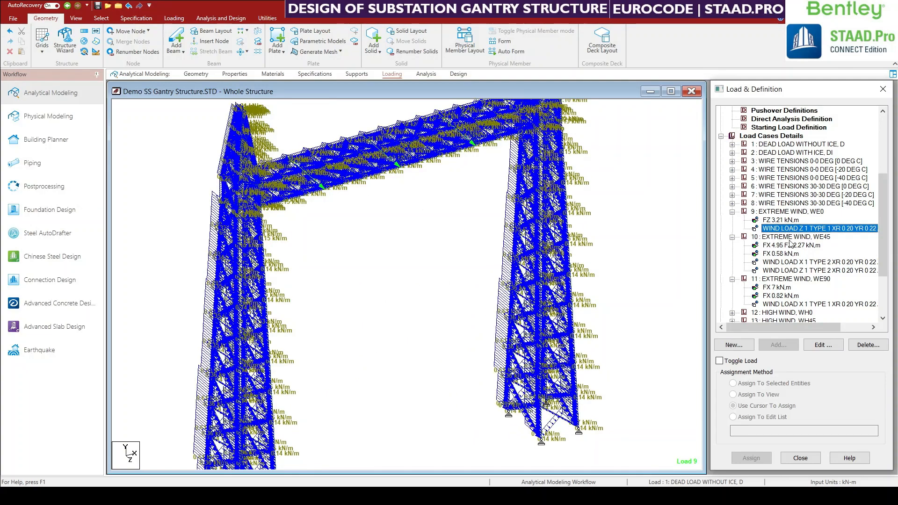
click(777, 262)
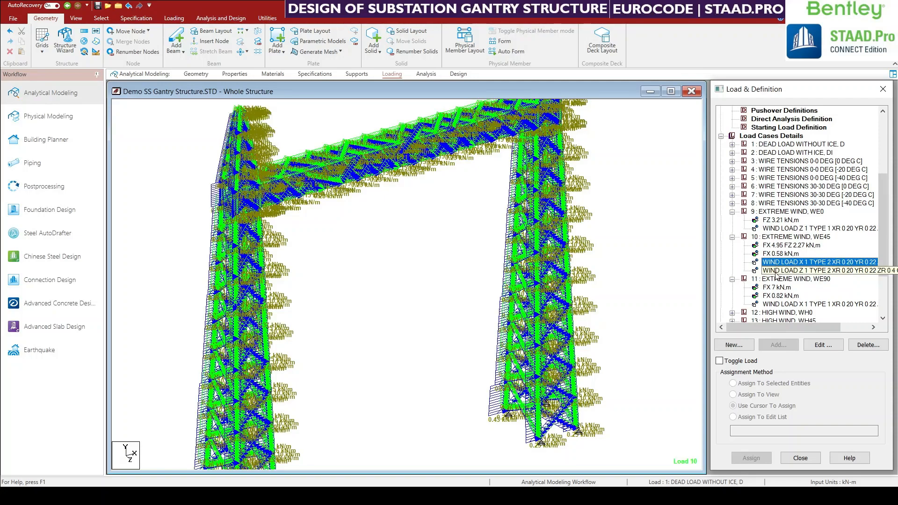
click(778, 272)
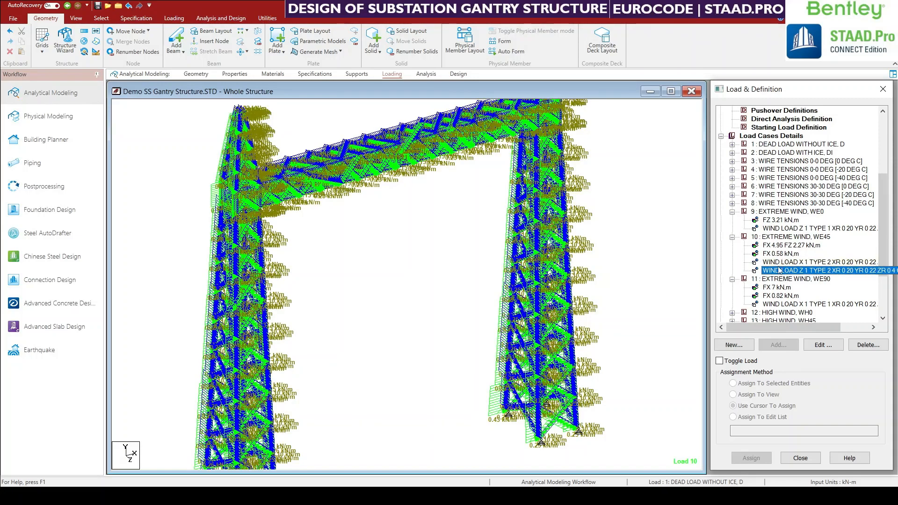
click(778, 263)
click(776, 271)
click(776, 254)
click(773, 271)
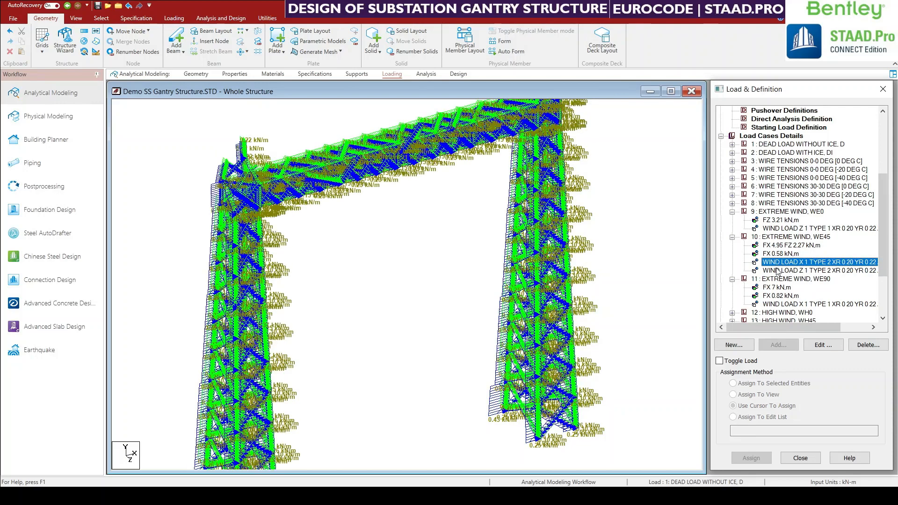
Display the type 1 wind loads of cases 11 and 9 and the conductor and earthwire loads of case 10.
click(775, 304)
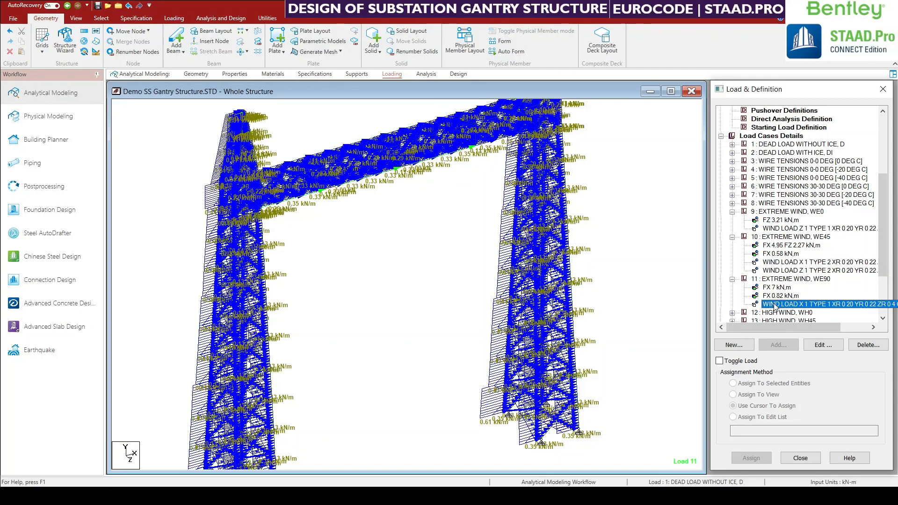
click(778, 245)
click(778, 228)
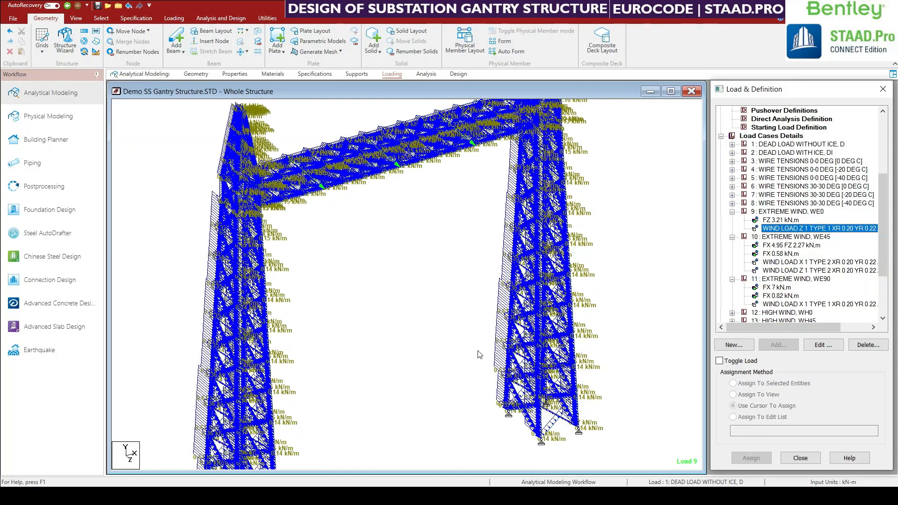
click(772, 254)
Expand high wind load cases 12 and 14 to review their load items.
scroll(787, 296, down, 3)
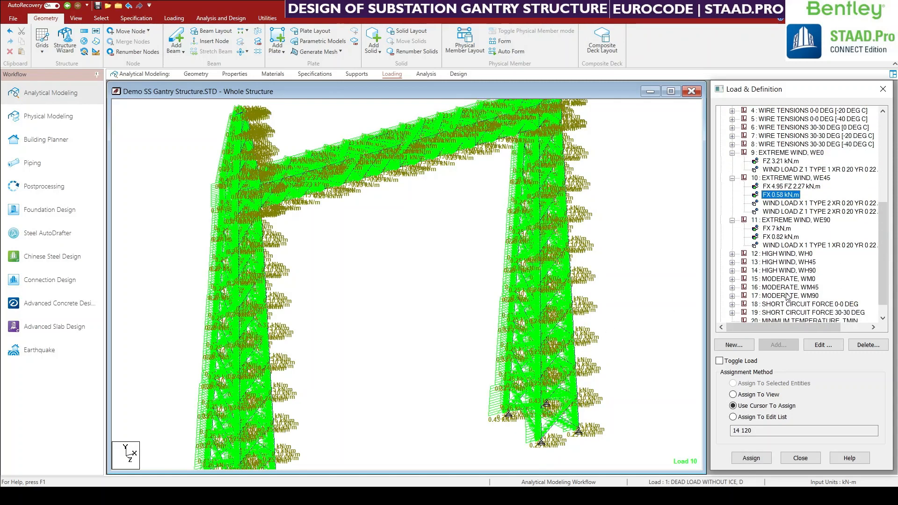
click(732, 238)
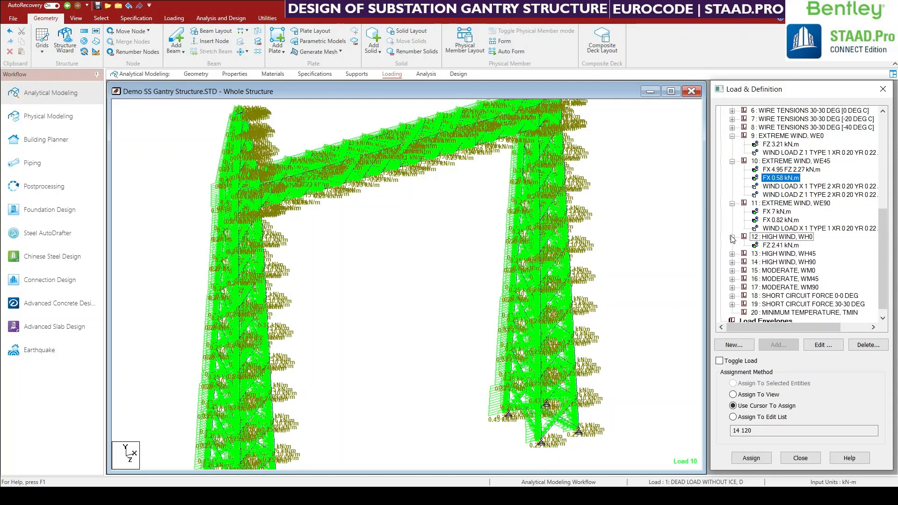
click(732, 262)
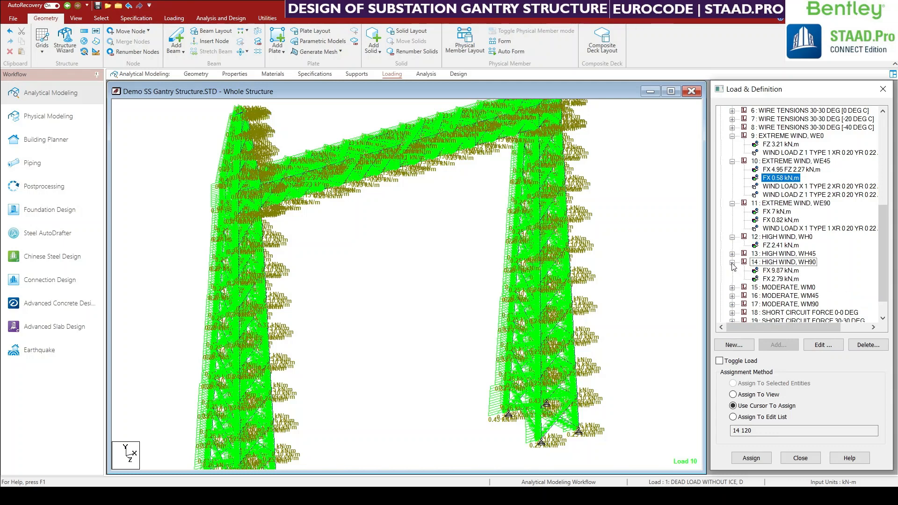
click(429, 325)
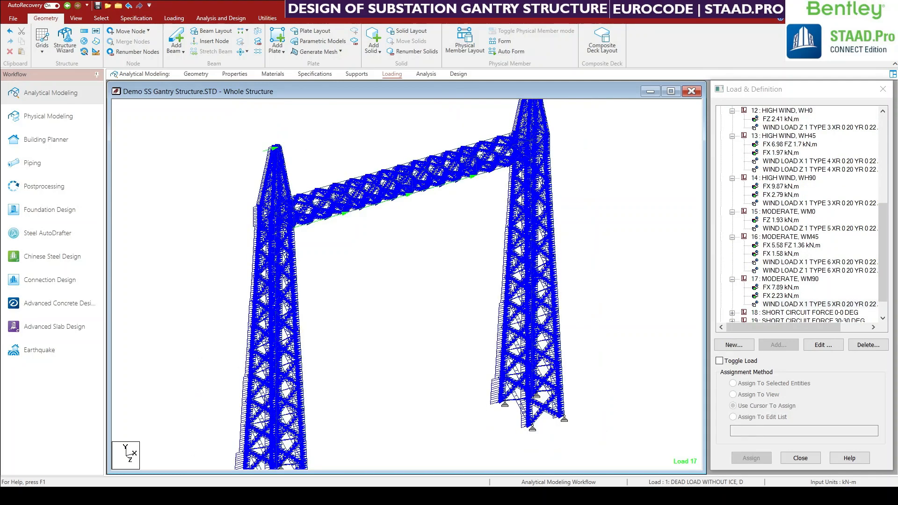
Display the loads of moderate wind cases 17 and 16 and high wind cases 14 and 13 on the gantry.
drag(883, 245, 883, 275)
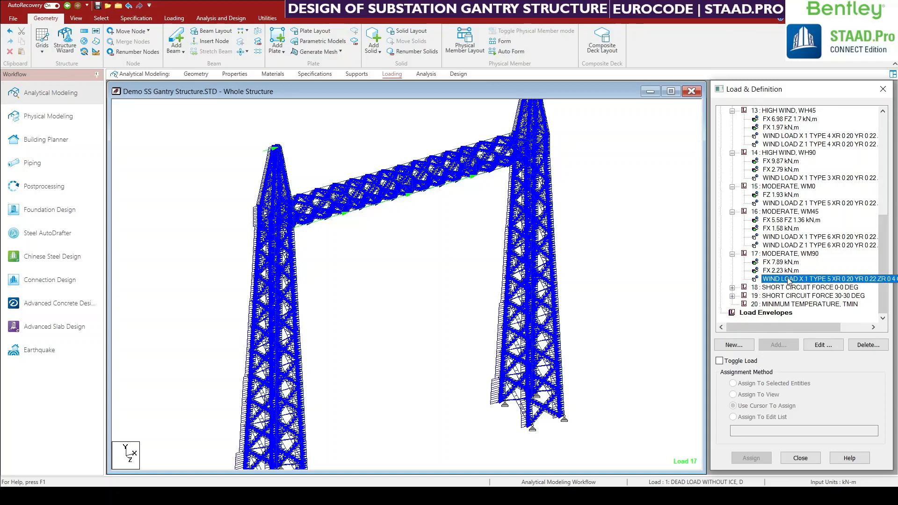
click(786, 261)
click(793, 237)
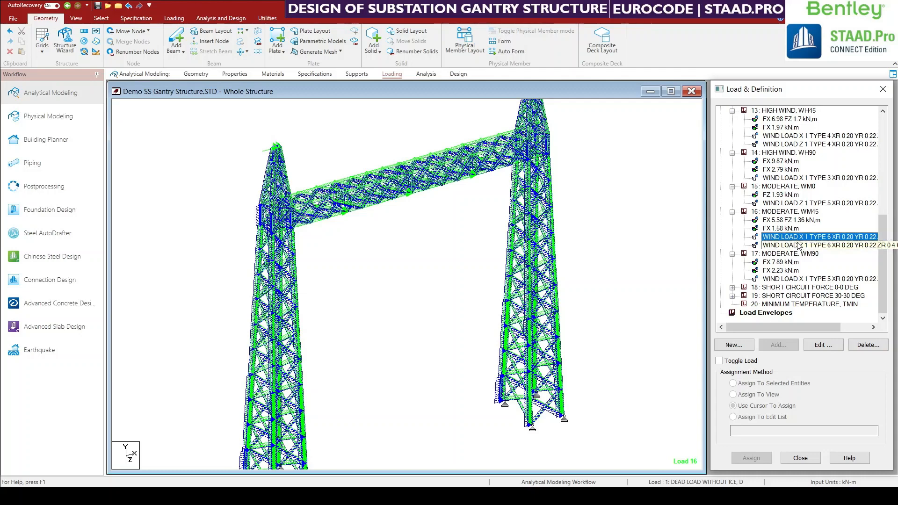
click(794, 161)
click(793, 136)
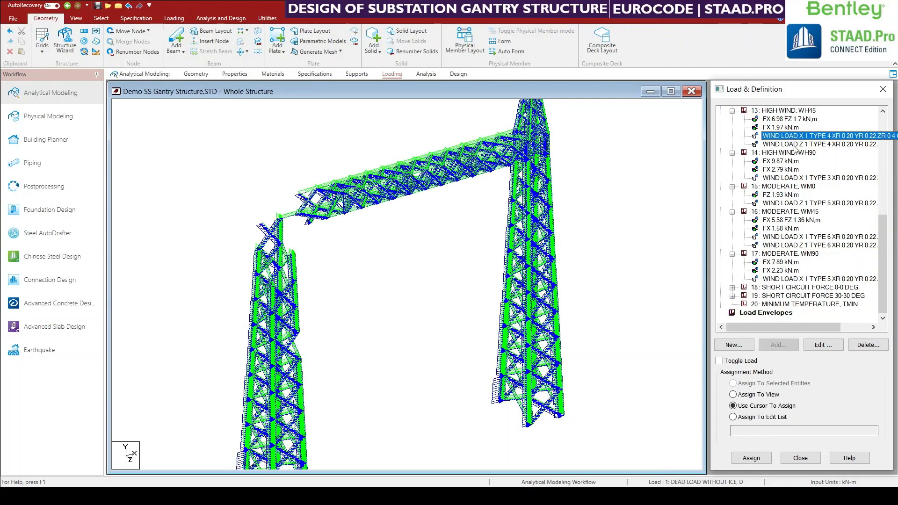
Check load case 13's FX 1.97 load, load case 15 and load case 14's type 3 wind load in the model.
scroll(797, 149, up, 1)
scroll(799, 182, up, 1)
click(795, 178)
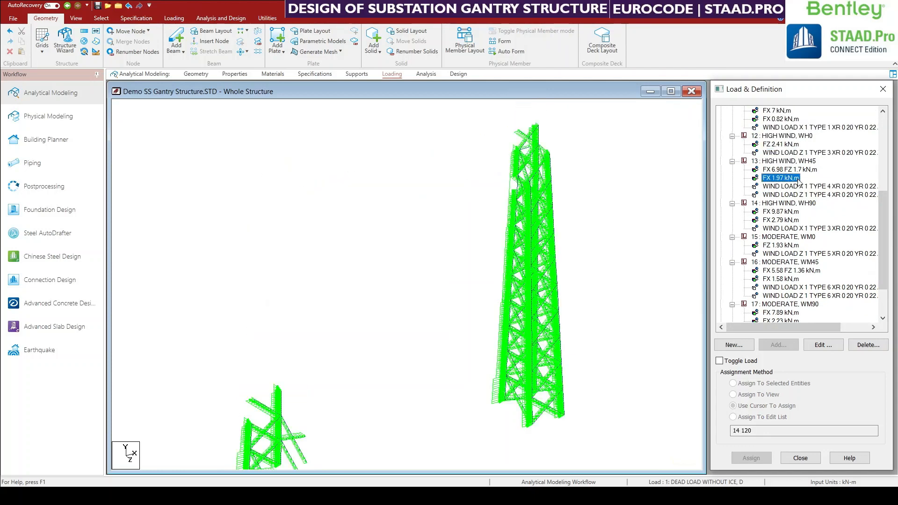
scroll(802, 202, up, 2)
click(800, 254)
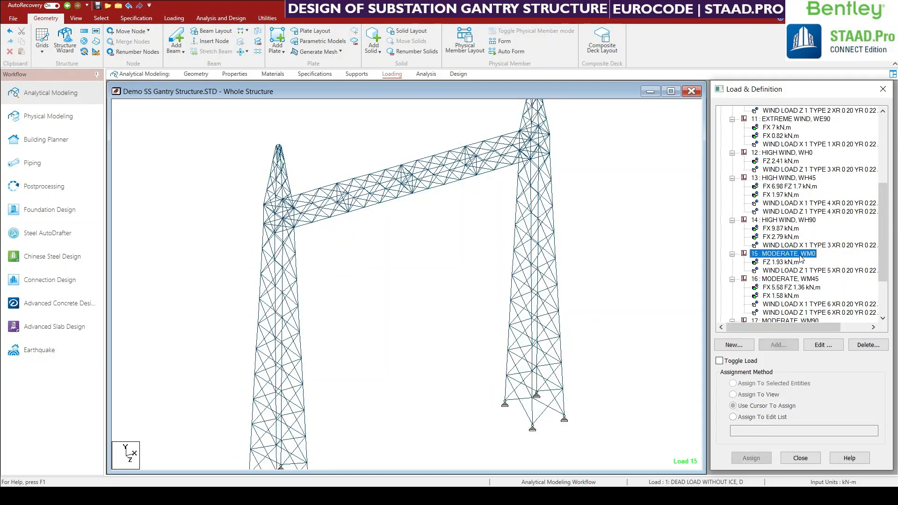
click(790, 245)
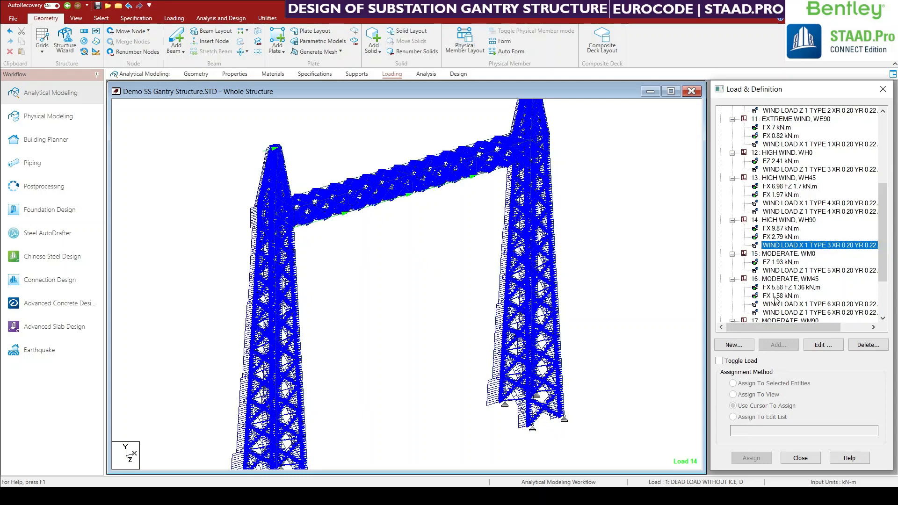
Inspect the wind types offered for a new wind load in case 16, and close the load items dialog without adding one.
scroll(773, 282, down, 1)
click(786, 271)
click(778, 345)
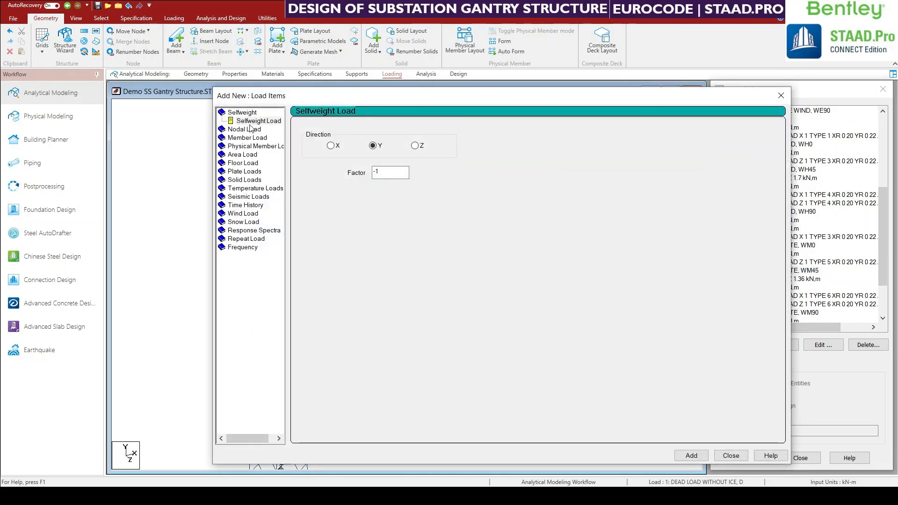
click(244, 155)
click(243, 213)
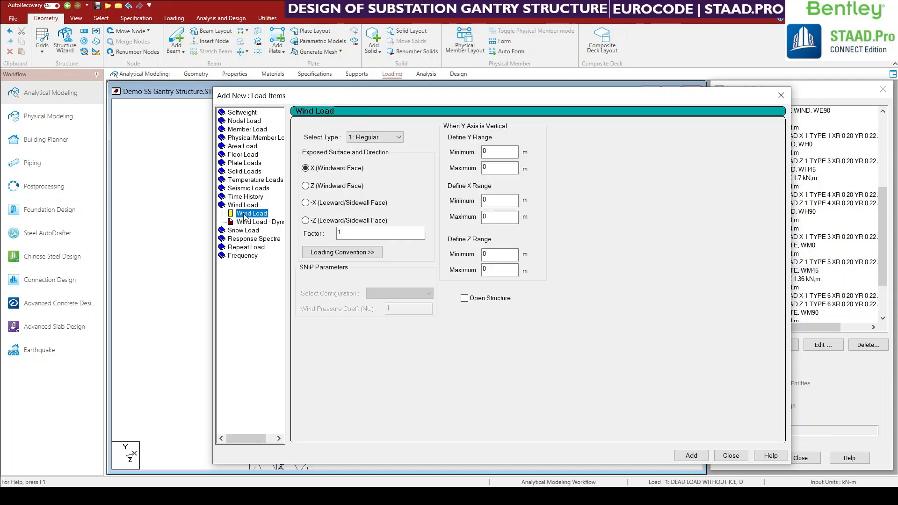
click(397, 137)
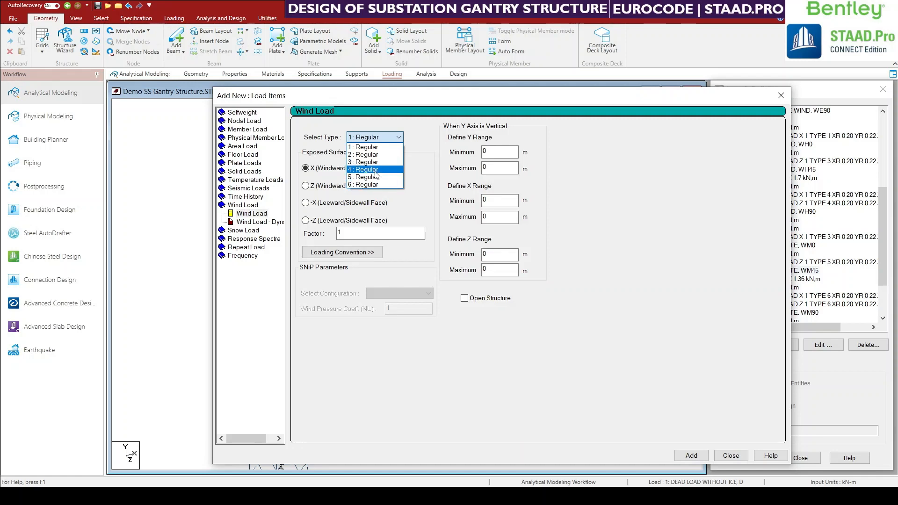
click(780, 98)
click(781, 98)
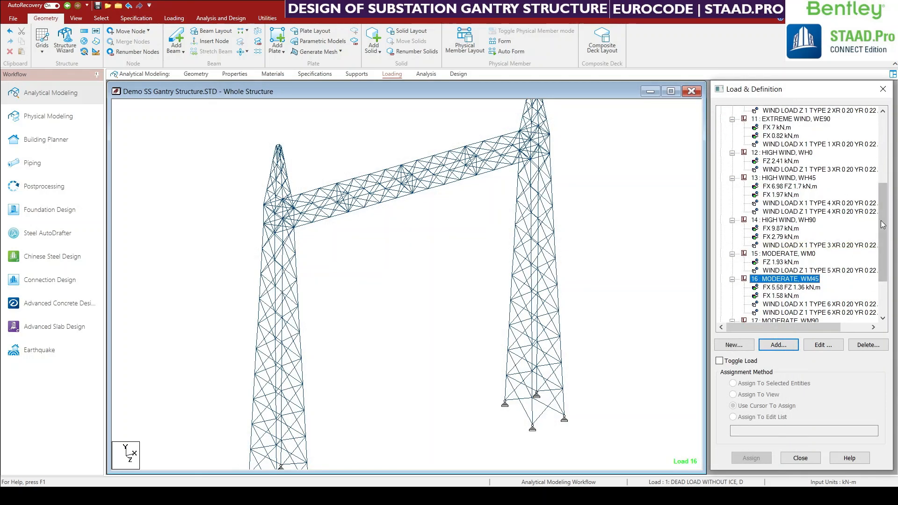
Expand the wind definitions to review types 1 to 6 against the load cases that use them.
drag(882, 231, 882, 165)
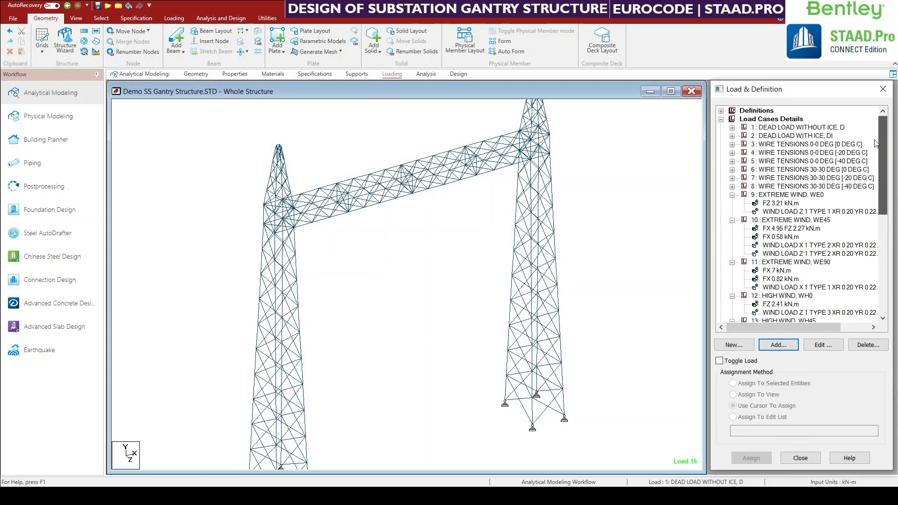
click(721, 111)
click(732, 136)
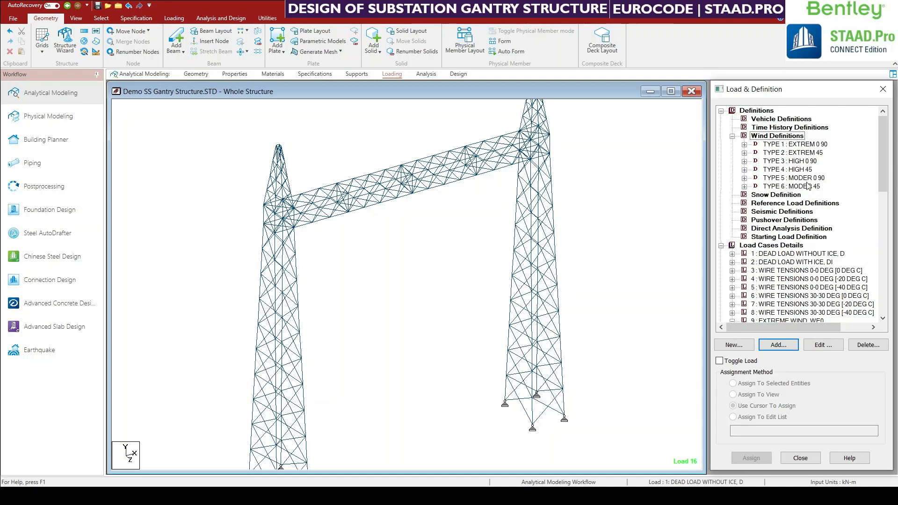
scroll(808, 186, down, 15)
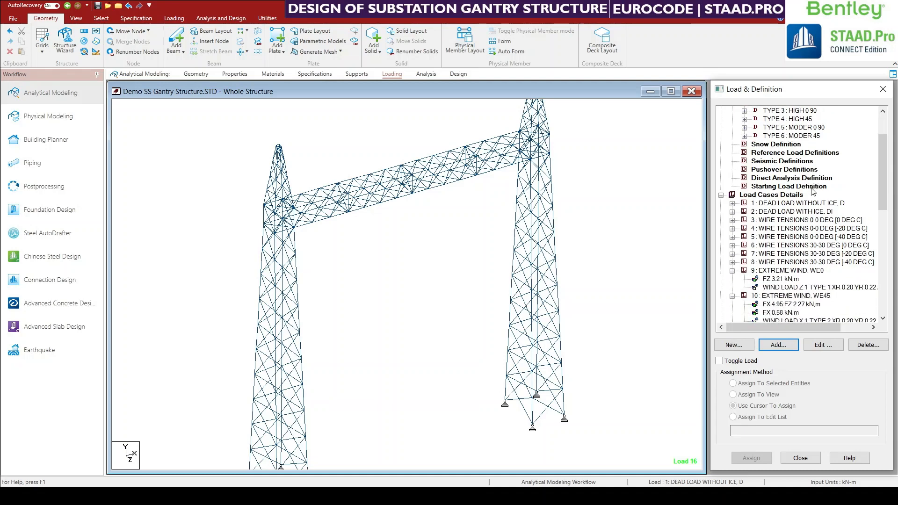
Expand short circuit load cases 18 and 19 to review their assigned forces.
scroll(857, 274, down, 3)
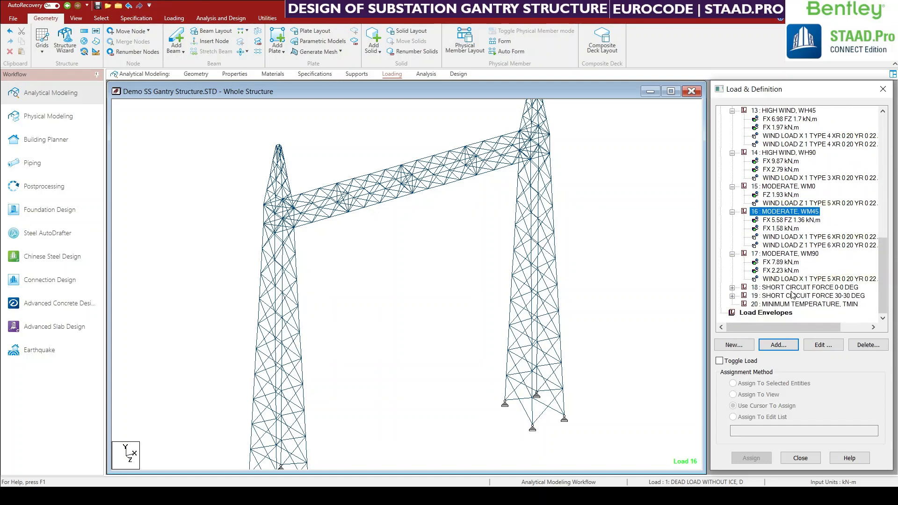
click(785, 288)
click(732, 287)
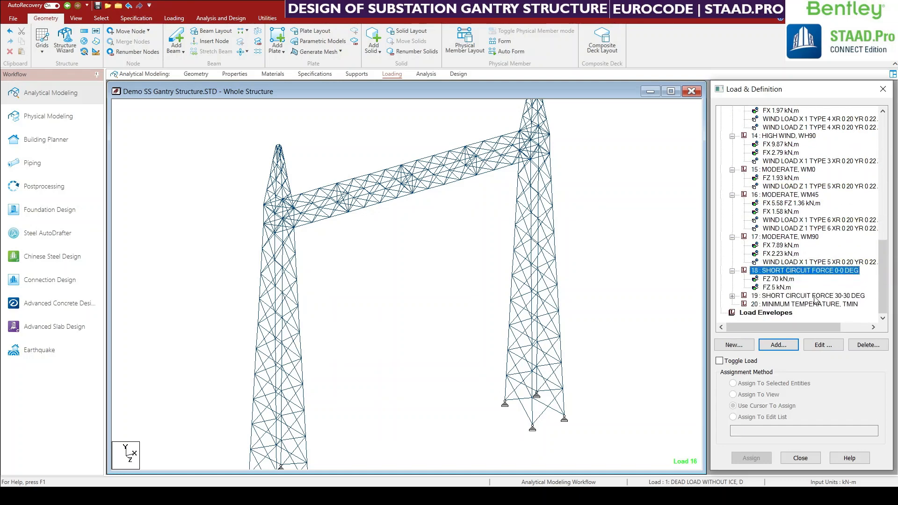
click(732, 296)
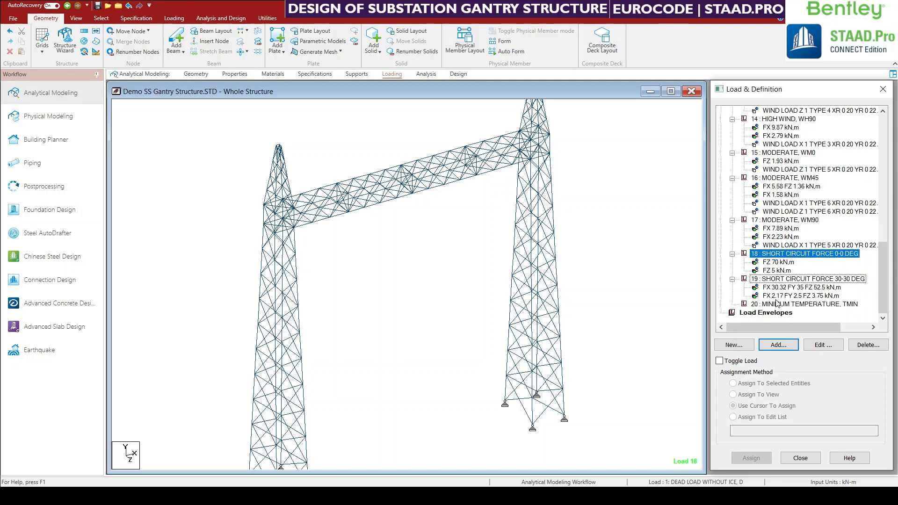
Select all gantry members and start a new temperature load for load case 20, Minimum Temperature, at its axial elongation value.
click(778, 304)
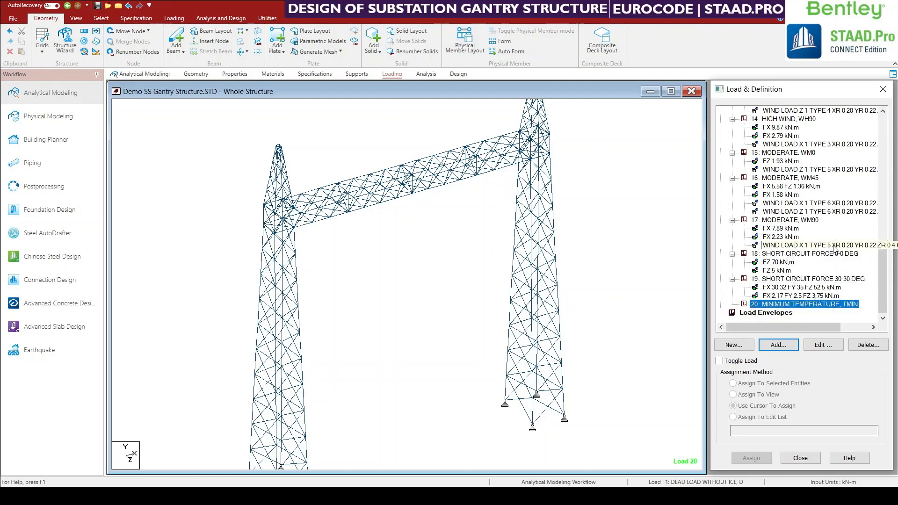
scroll(423, 243, down, 5)
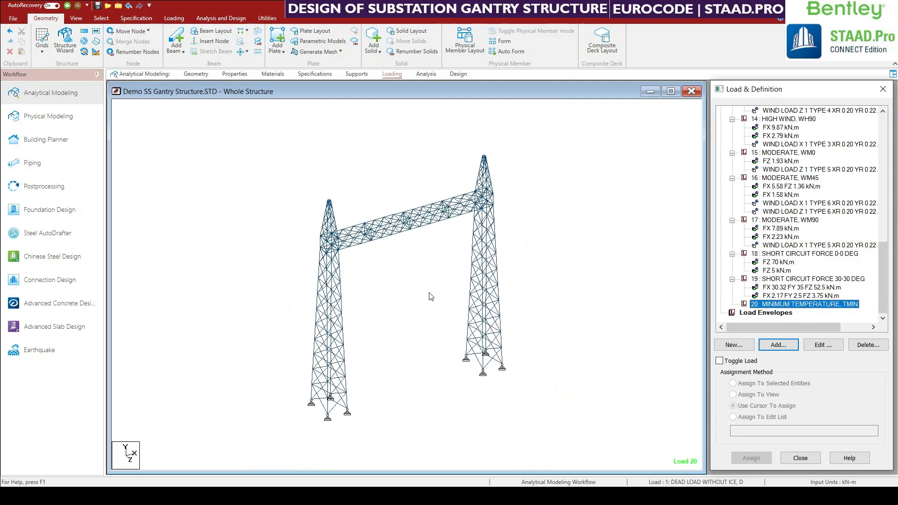
key(ctrl+a)
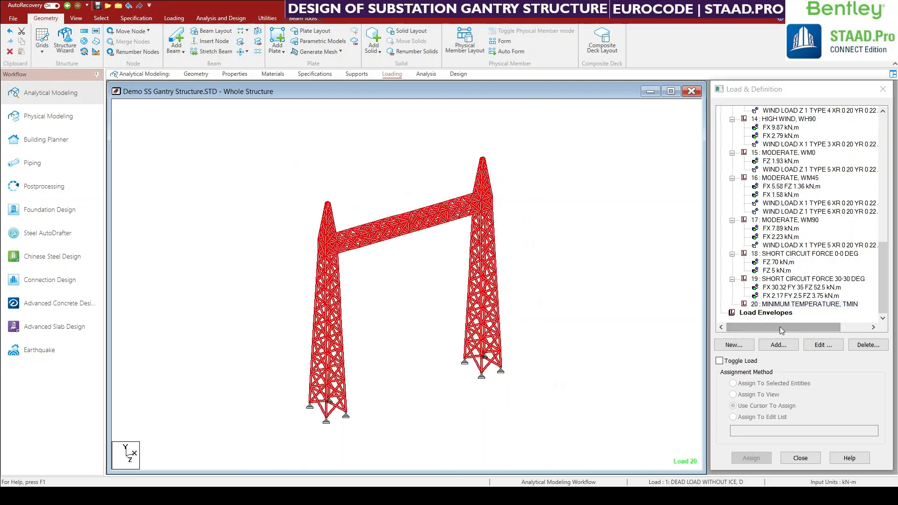
click(778, 344)
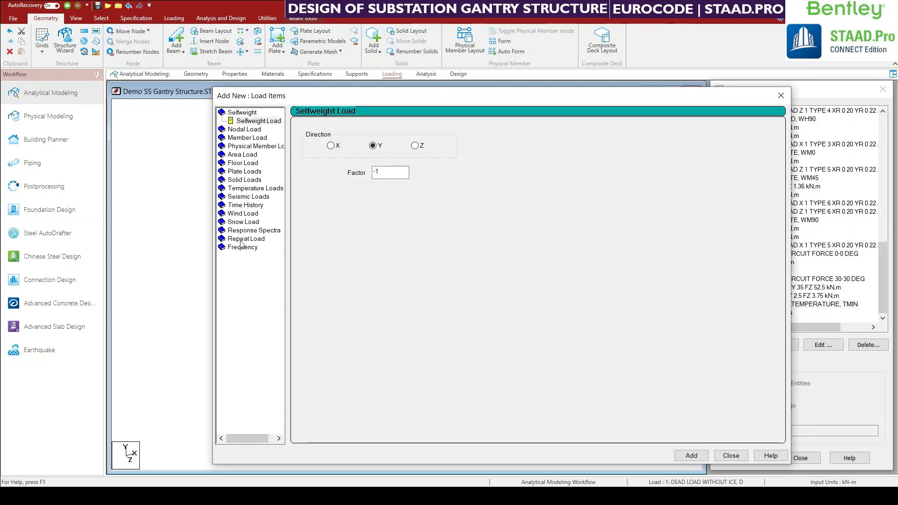
click(241, 189)
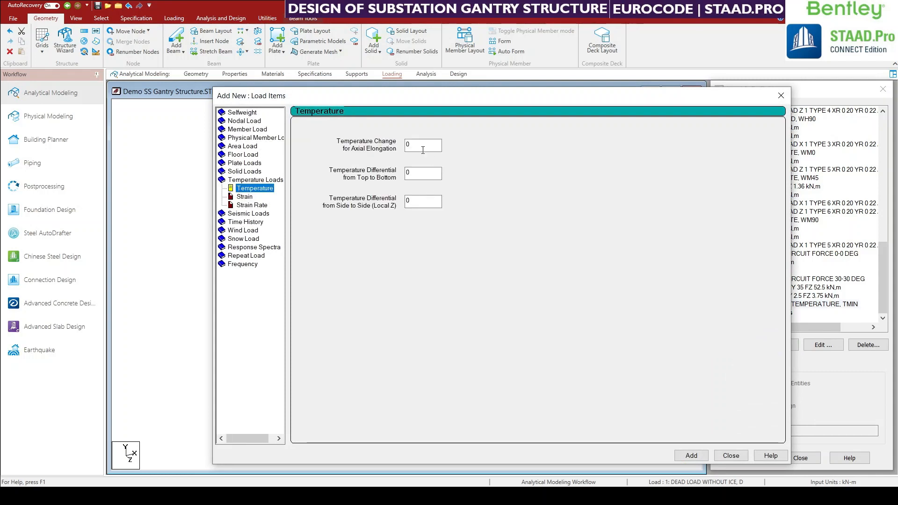
key(Tab)
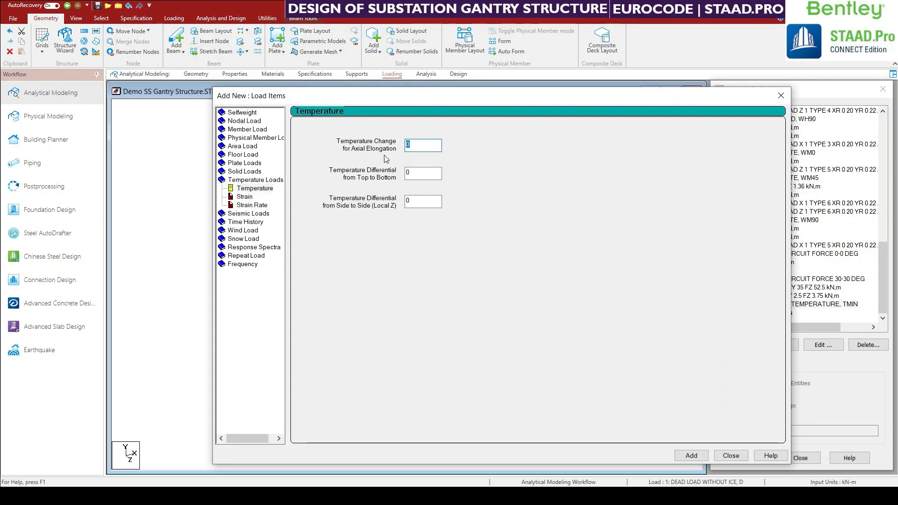
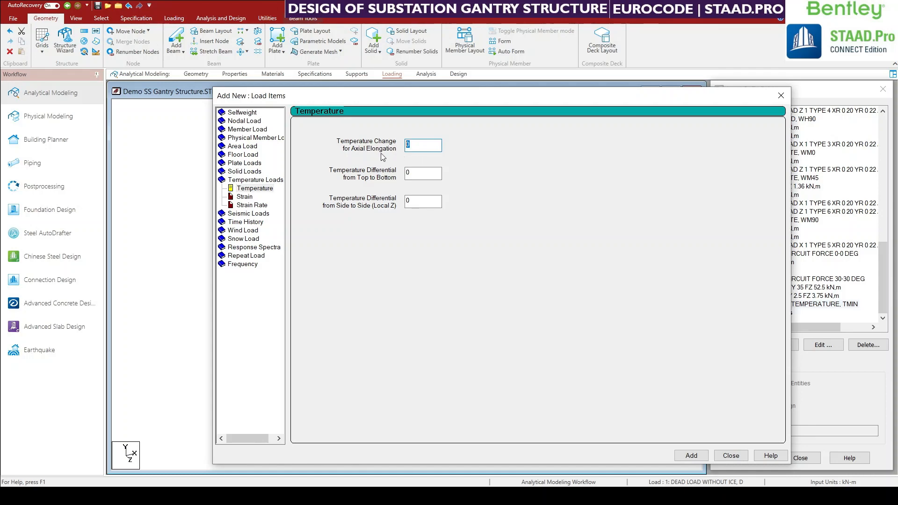
Look up the minimum temperature in the Excel workbook's Wind & Ice loads sheet and add a temperature load of -40 for axial elongation.
click(197, 494)
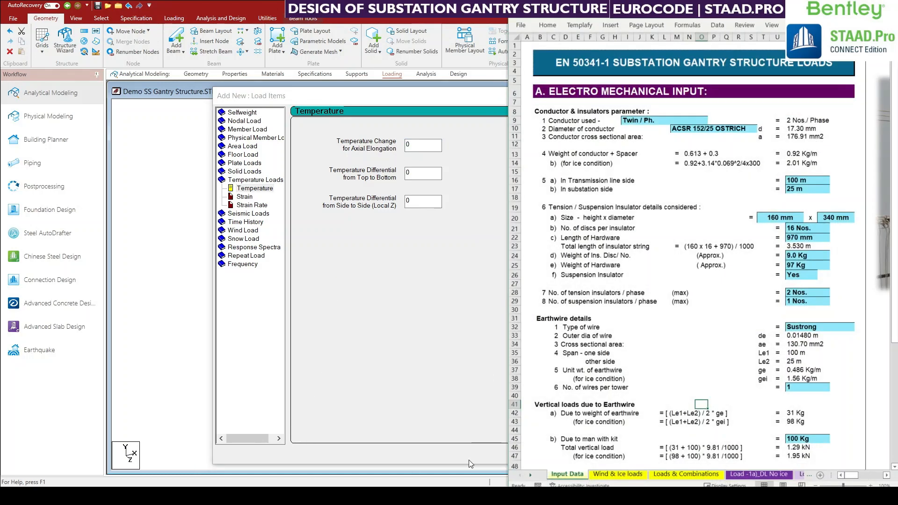
click(618, 474)
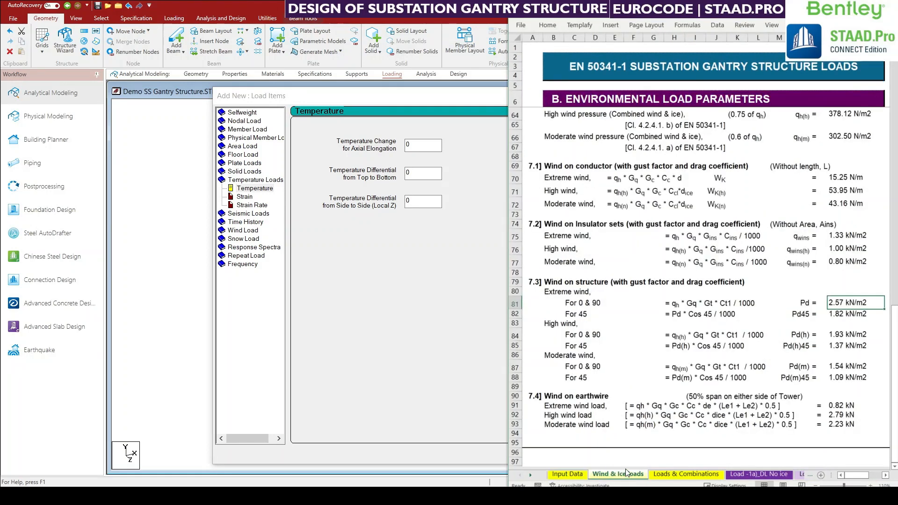
scroll(662, 366, up, 20)
scroll(661, 366, up, 1)
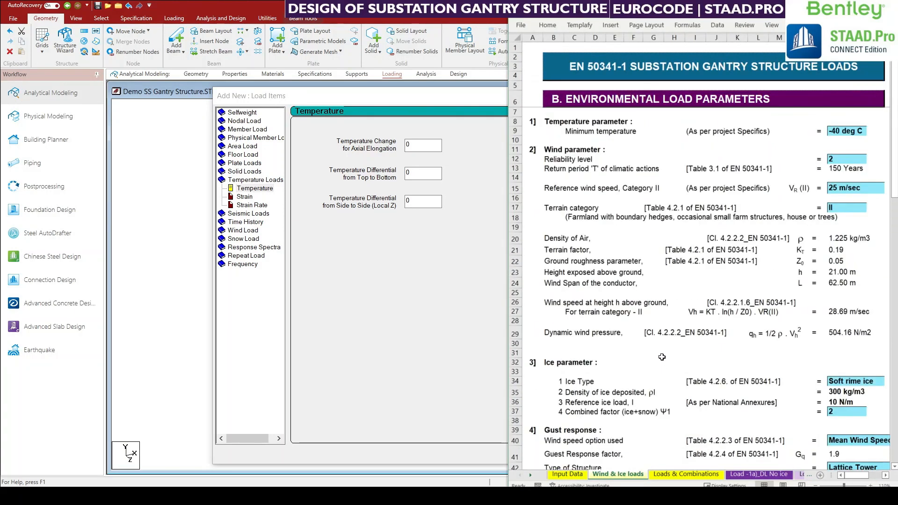
click(842, 131)
drag(844, 131, 561, 131)
click(423, 145)
drag(424, 149, 400, 147)
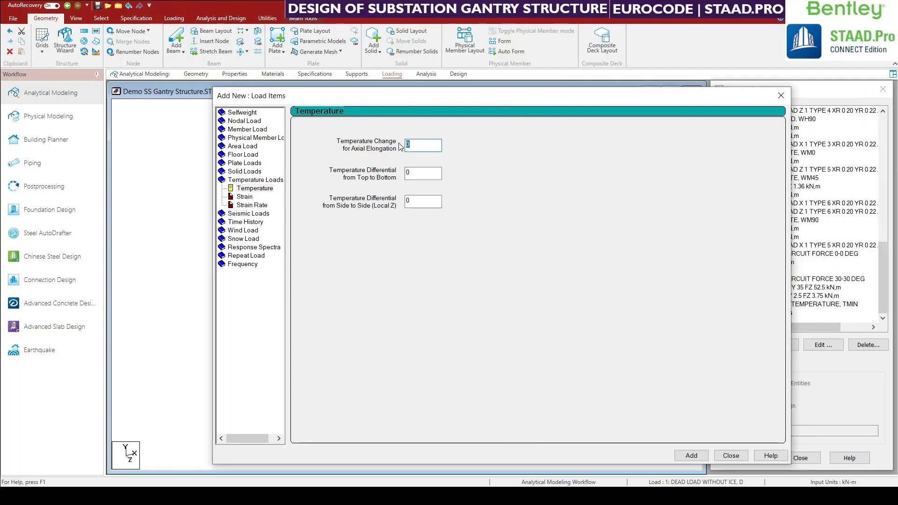
text(-4)
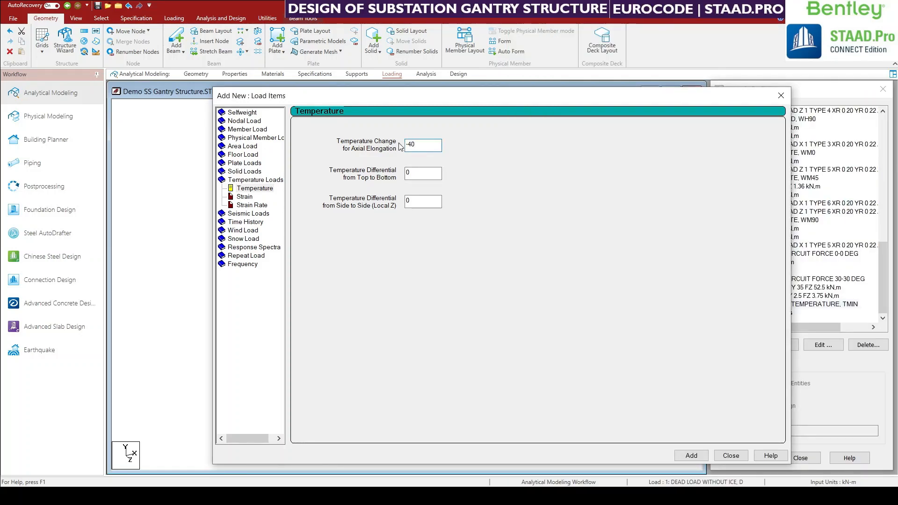
click(691, 456)
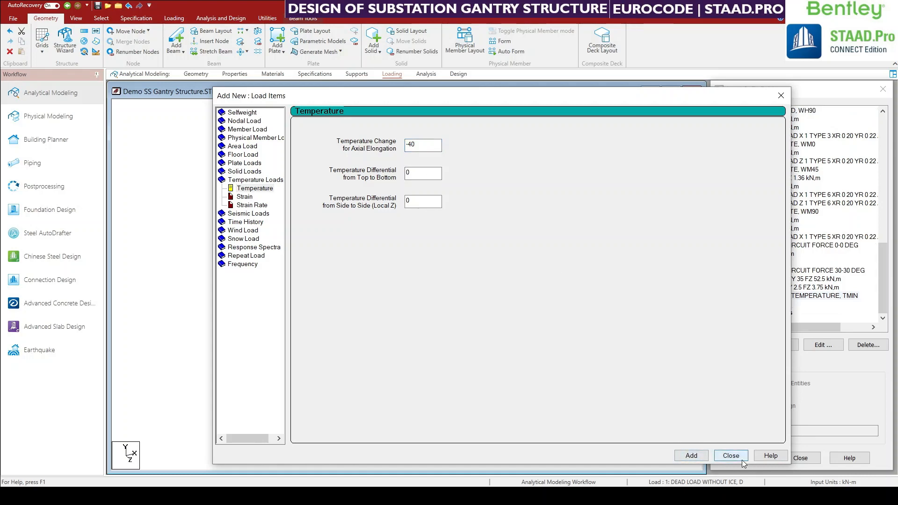
click(742, 459)
Assign the TEMP -40 load of load case 20 to the whole view and accept the assignment.
click(777, 303)
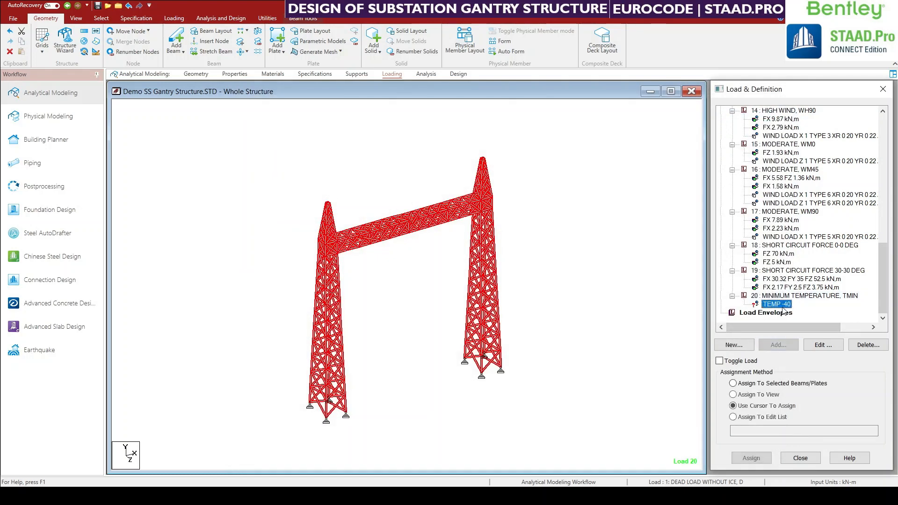
click(760, 459)
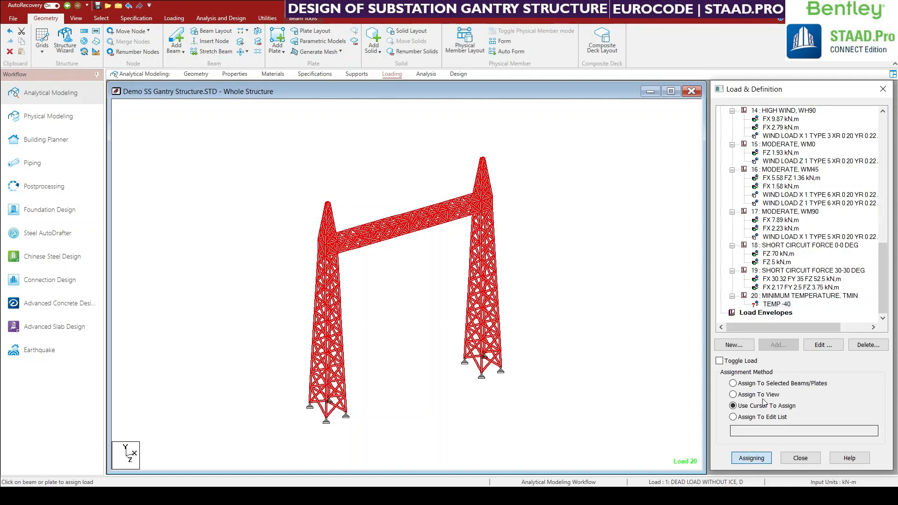
click(759, 394)
click(750, 460)
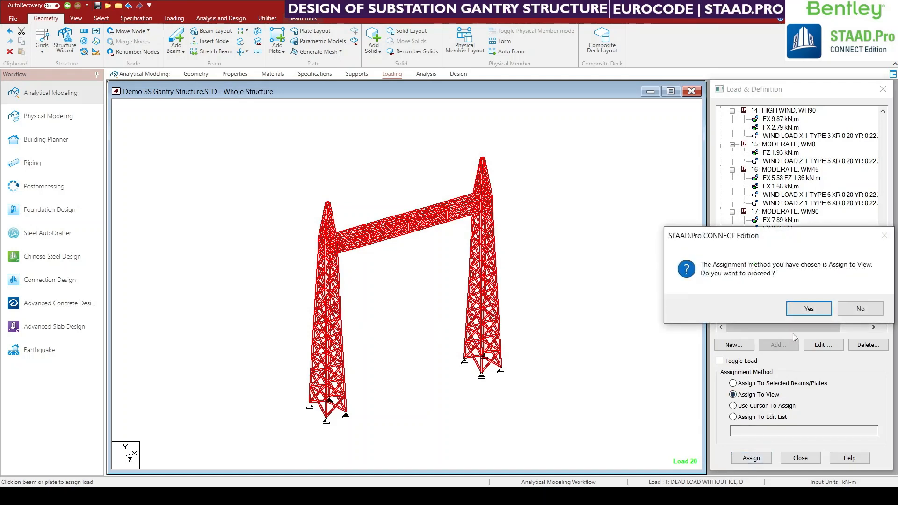
click(805, 308)
click(852, 308)
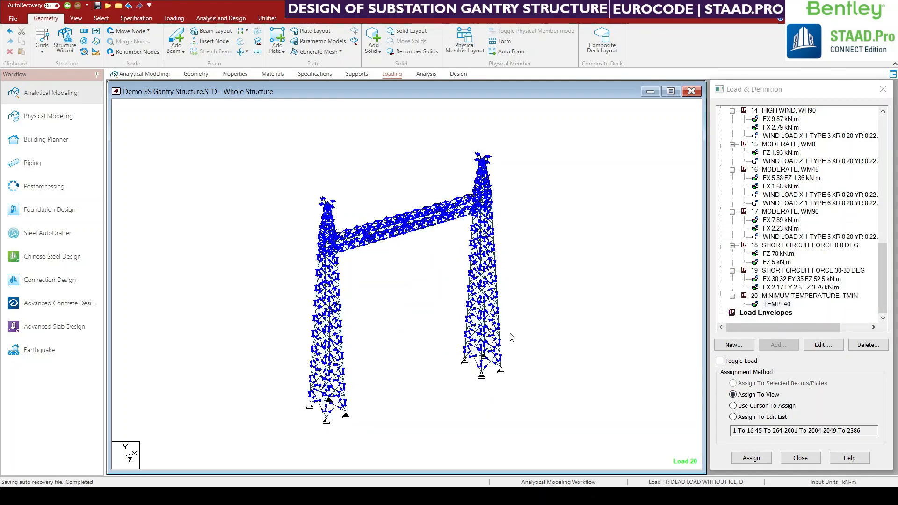
Inspect the temperature load arrows on the gantry's columns and beam up close.
scroll(541, 330, up, 3)
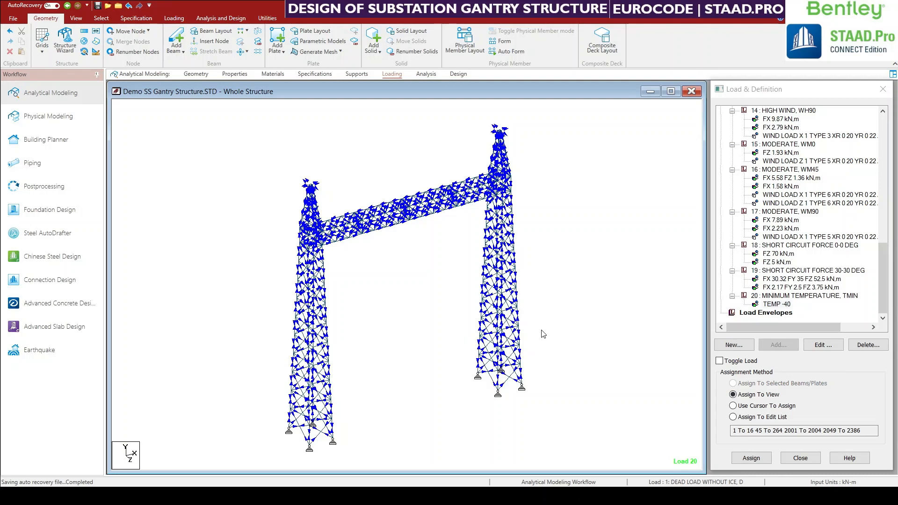
middle_drag(558, 270, 557, 292)
mouse_move(550, 357)
middle_down()
mouse_move(541, 319)
mouse_move(547, 344)
middle_up()
scroll(481, 130, up, 3)
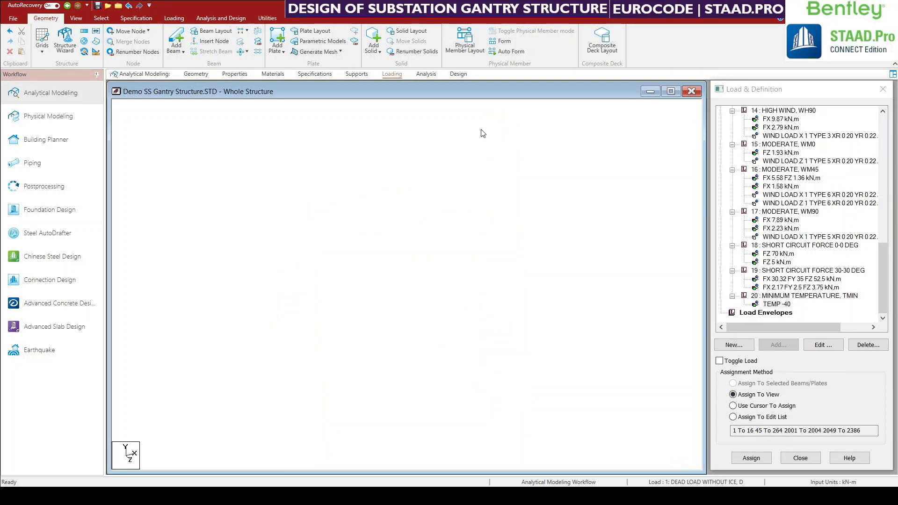
middle_drag(481, 147, 484, 247)
scroll(484, 247, up, 1)
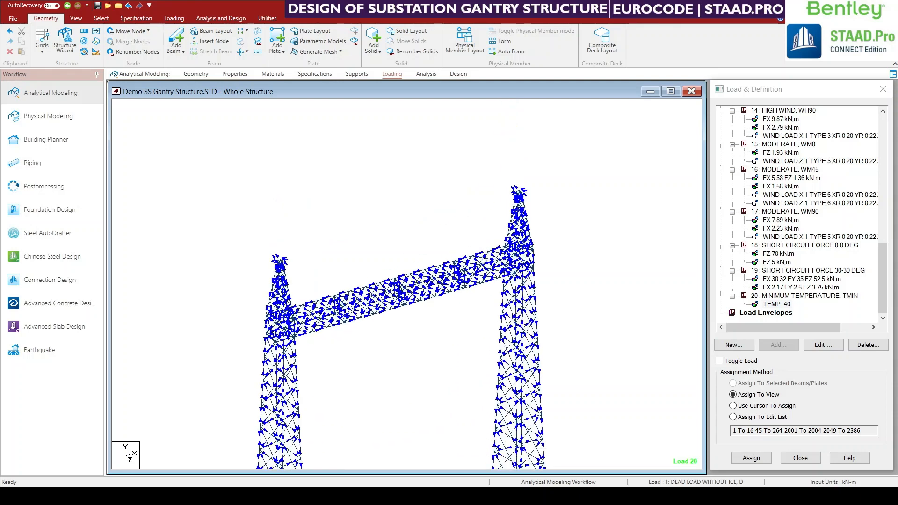
scroll(339, 240, up, 1)
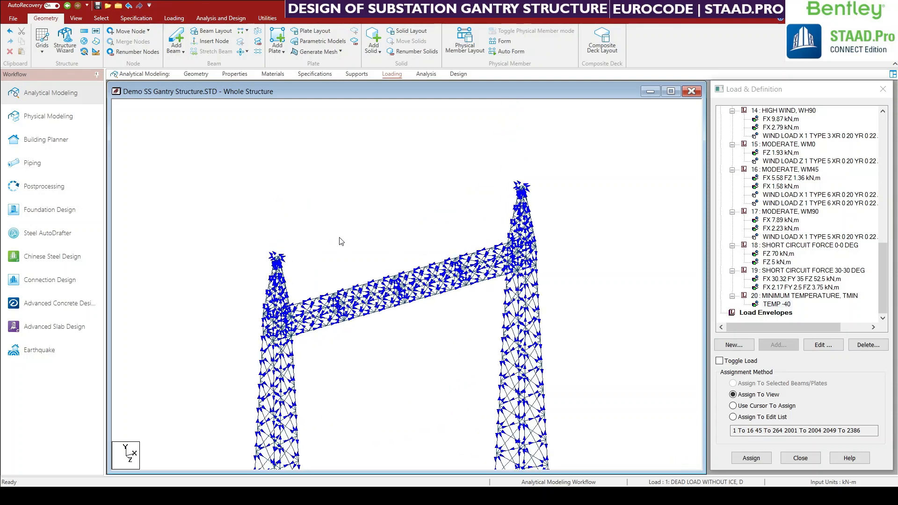
Open the model's command file in the STAAD editor and collapse the JOINT COORDINATES and MEMBER INCIDENCES blocks.
click(267, 18)
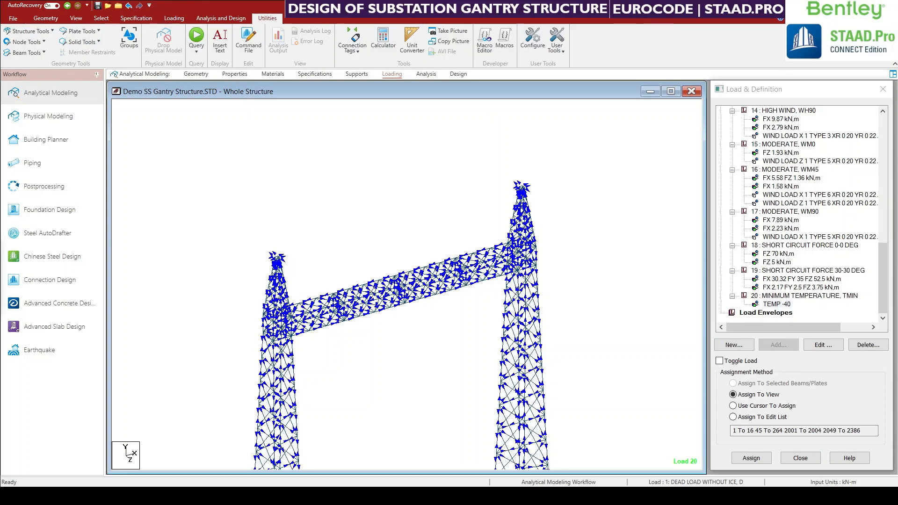
click(249, 40)
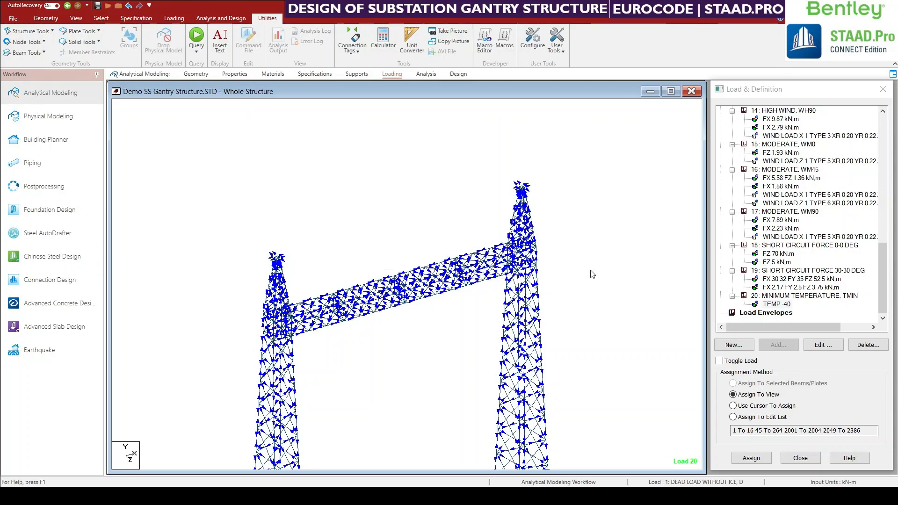
double_click(447, 113)
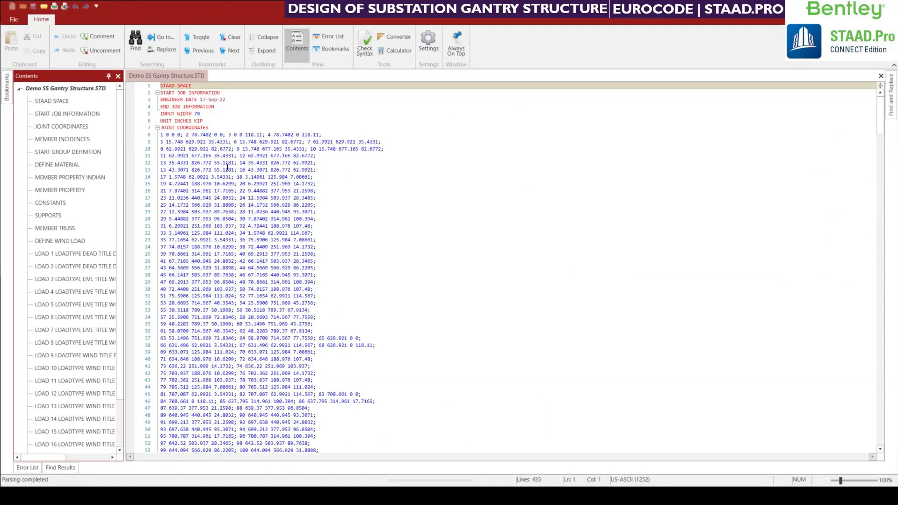
click(157, 128)
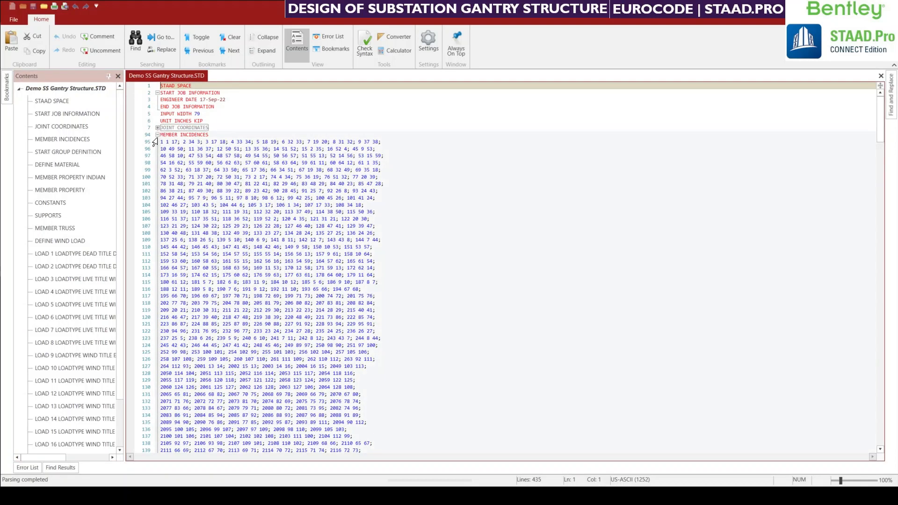
click(157, 135)
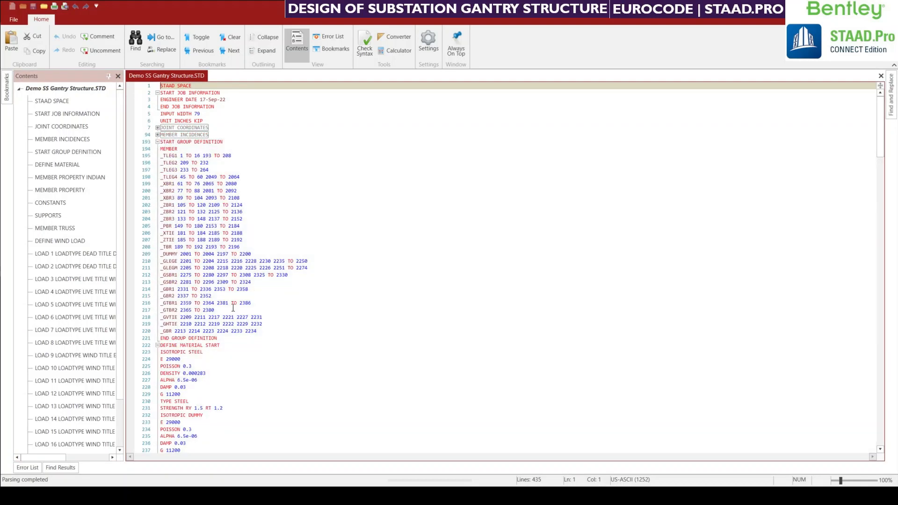
Copy the member list 2001 TO 2004 2197 TO 2200 from the _DUMMY group definition.
ctrl+scroll(224, 345, up, 6)
scroll(224, 345, down, 1)
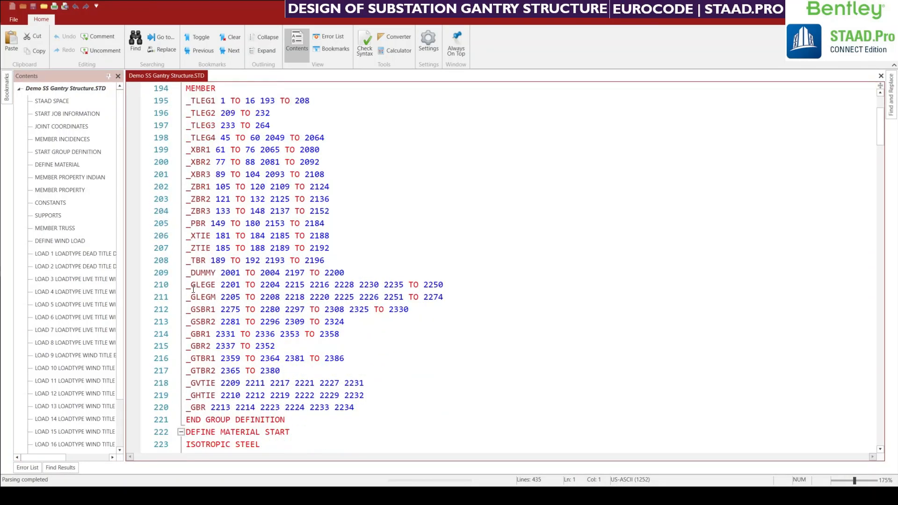
click(353, 273)
drag(251, 272, 220, 272)
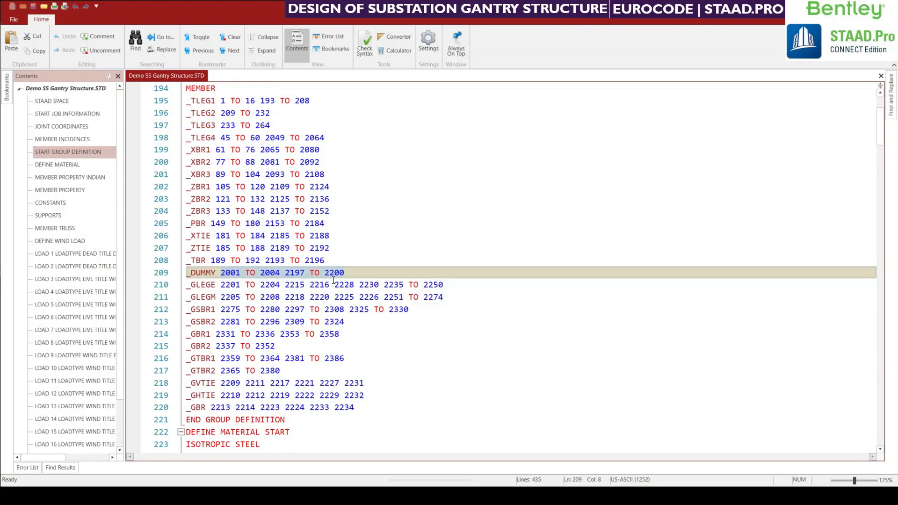
scroll(302, 283, down, 6)
scroll(309, 291, up, 5)
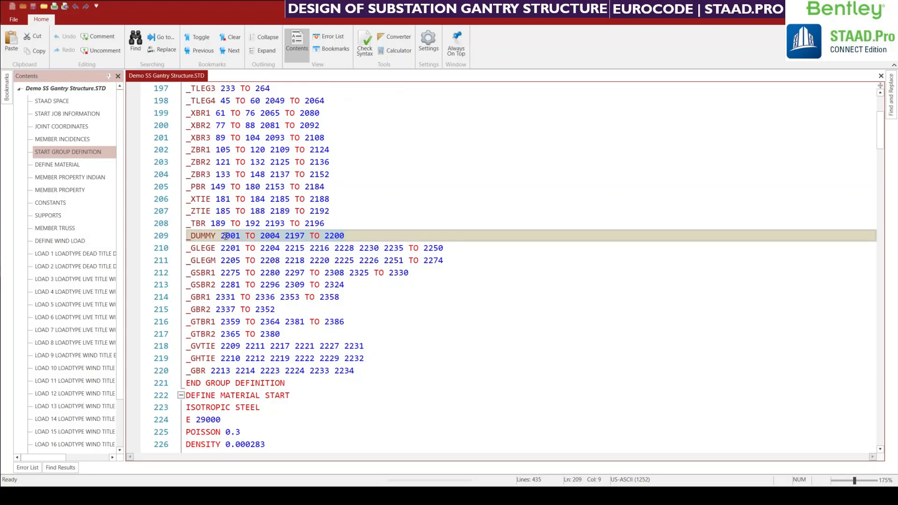
Paste the dummy member list two lines below the TEMP -40 line of load case 20 as a reference.
scroll(246, 247, down, 20)
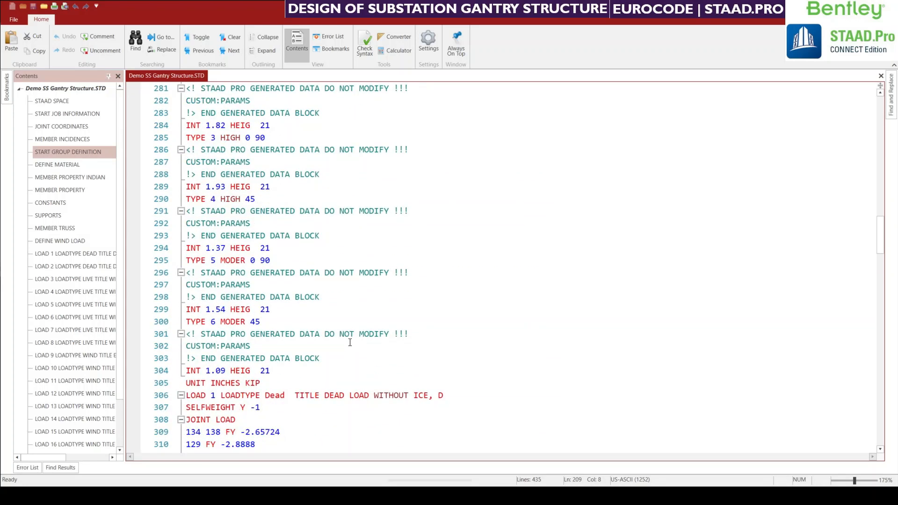
drag(545, 9, 472, 162)
double_click(471, 162)
scroll(342, 324, down, 7)
scroll(342, 325, down, 4)
scroll(352, 323, down, 20)
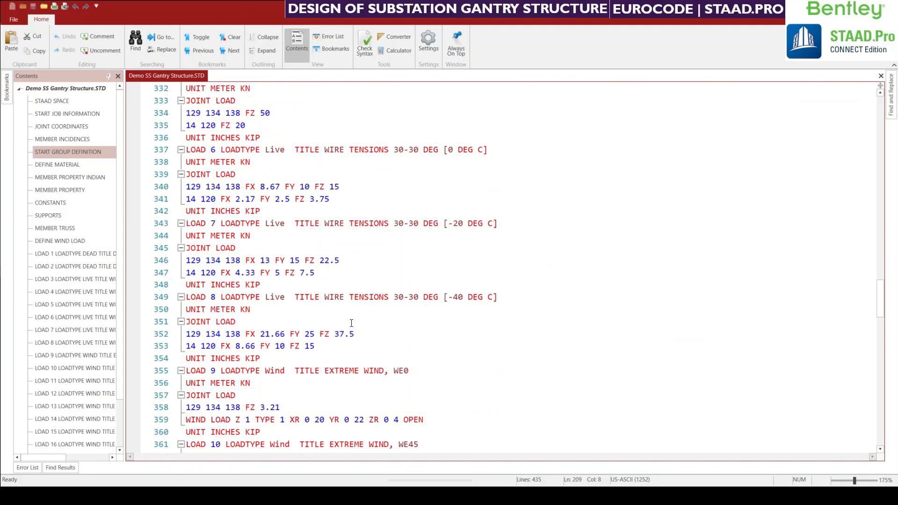
scroll(351, 323, down, 11)
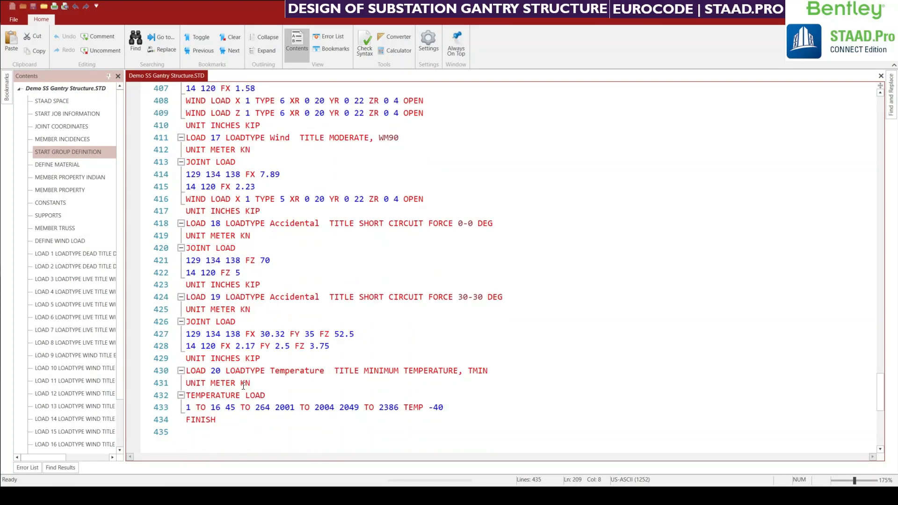
click(256, 386)
click(279, 396)
click(466, 411)
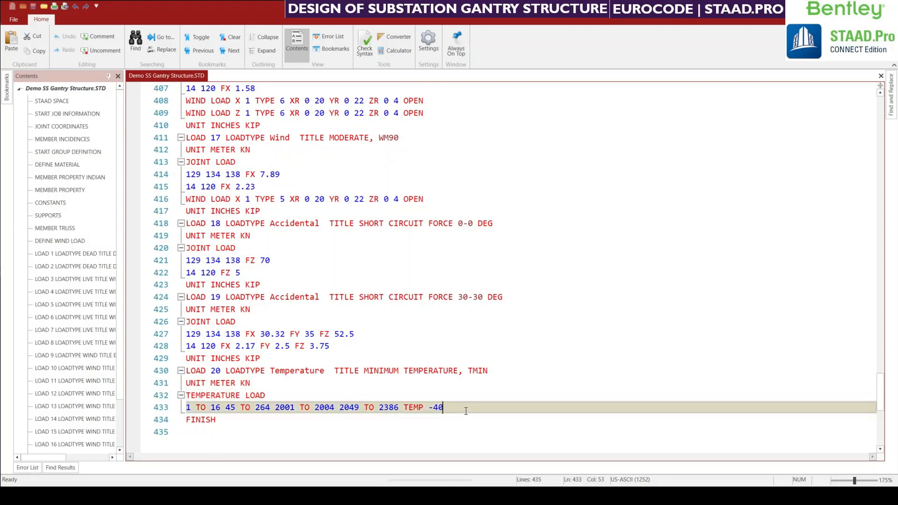
key(Return)
key(Return)
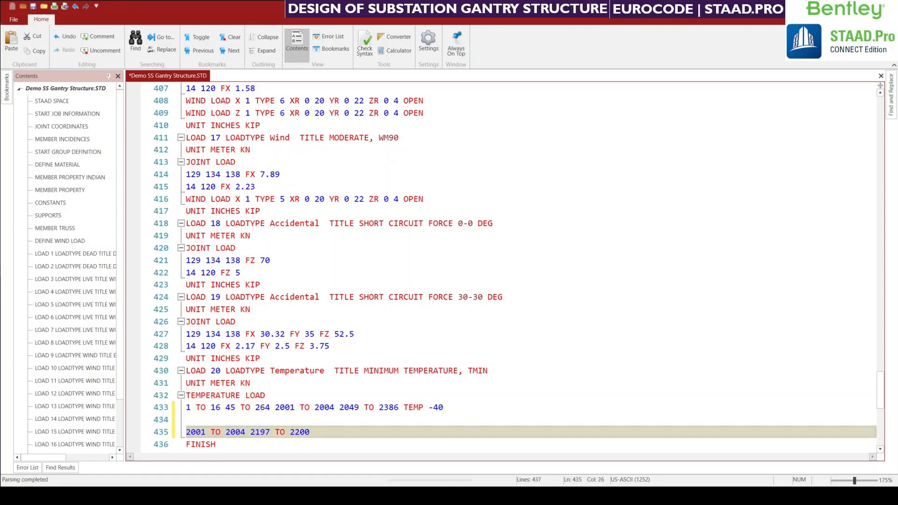
Remove members 2001 TO 2004 from the TEMP -40 line of load case 20 and from the pasted reference list.
click(458, 379)
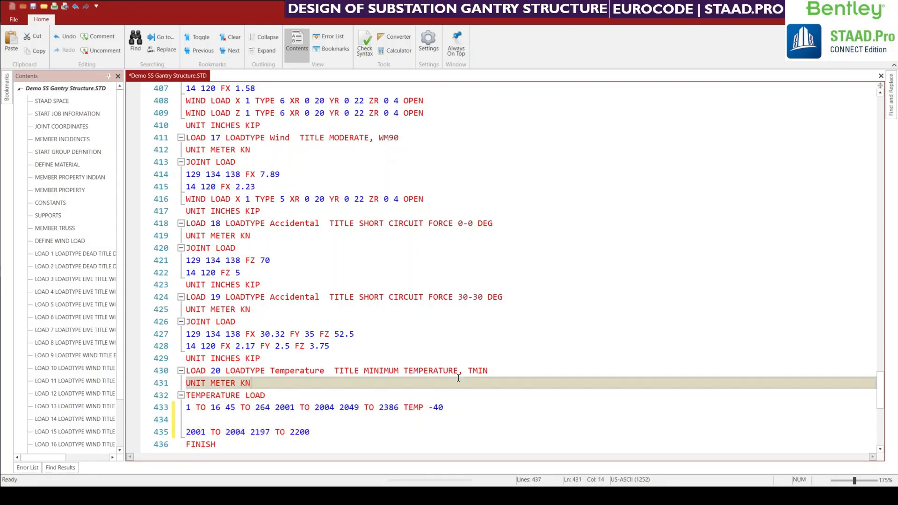
drag(276, 410, 334, 408)
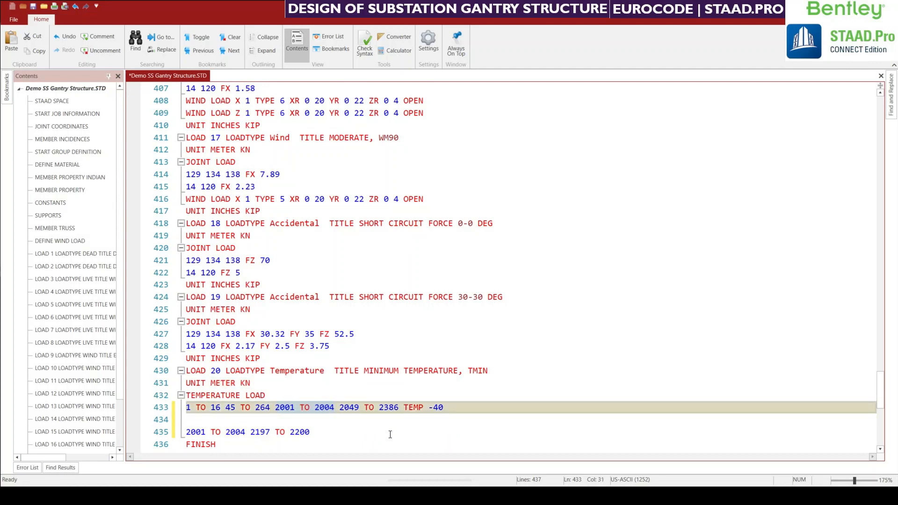
key(ctrl+x)
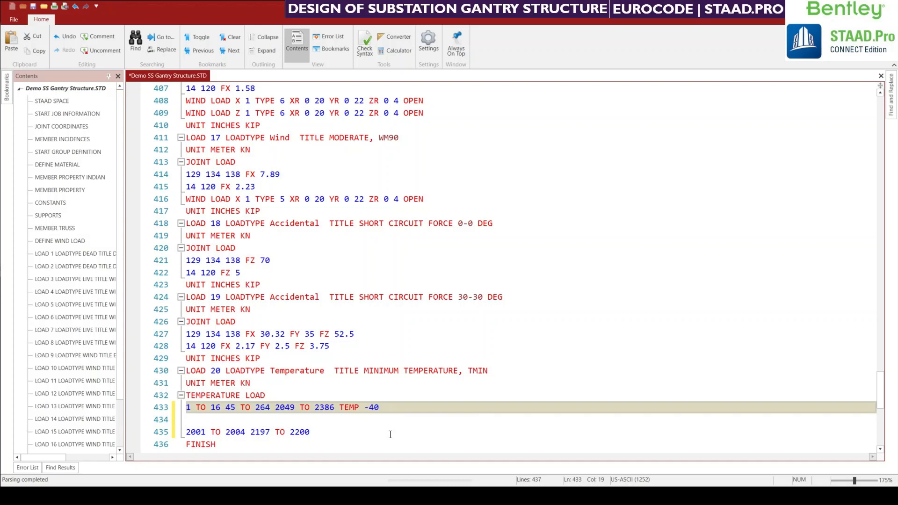
key(Down)
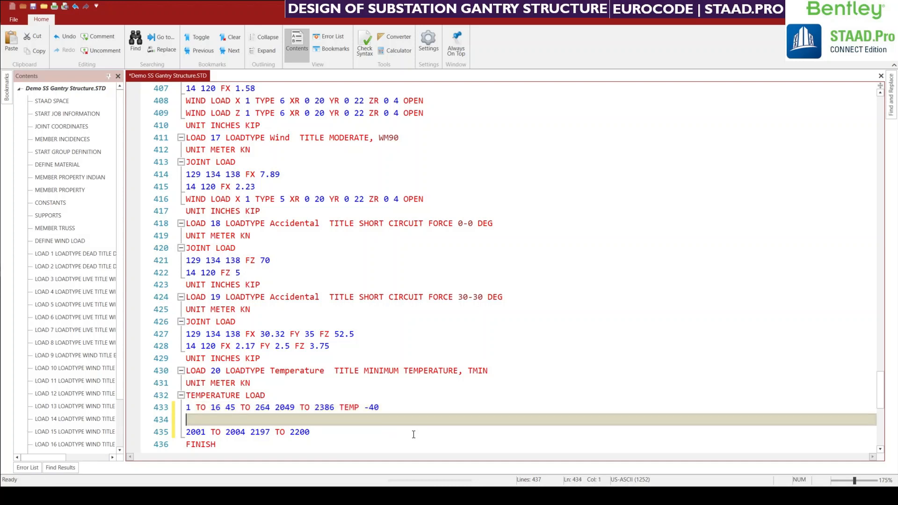
drag(248, 433, 186, 432)
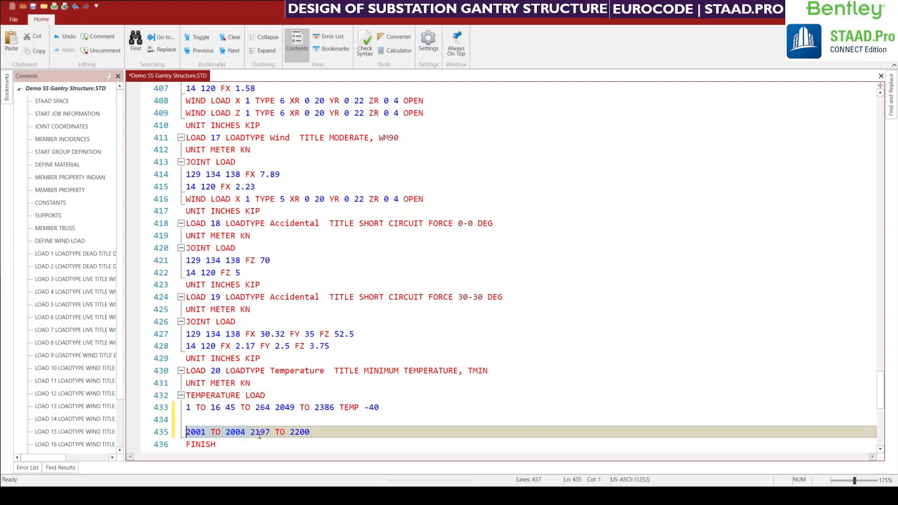
key(ctrl+x)
Split the 2049 TO 2386 range in load case 20's TEMP -40 line into 2049 TO 2196 and 2201 TO 2386.
click(336, 407)
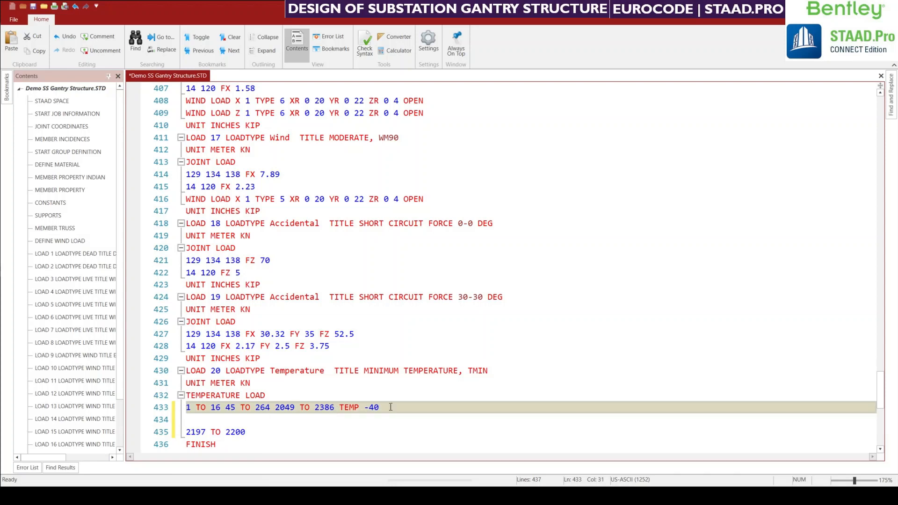
key(Down)
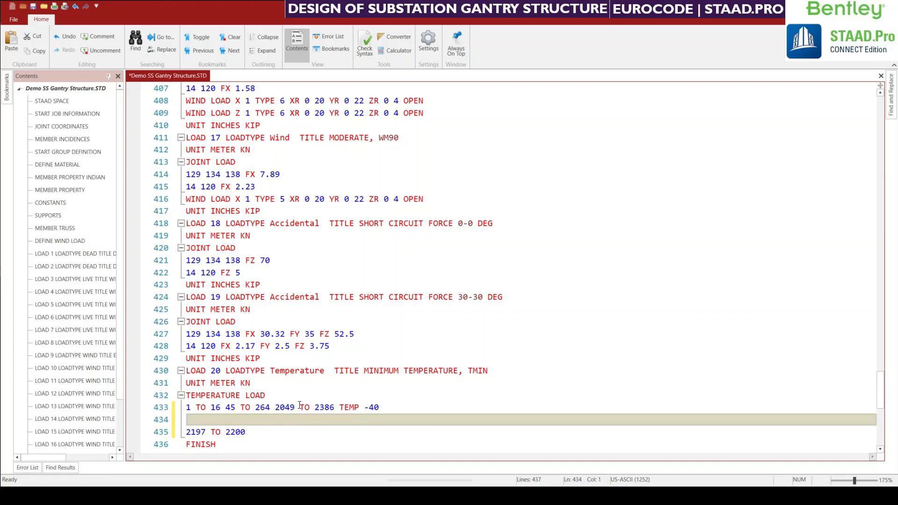
click(316, 407)
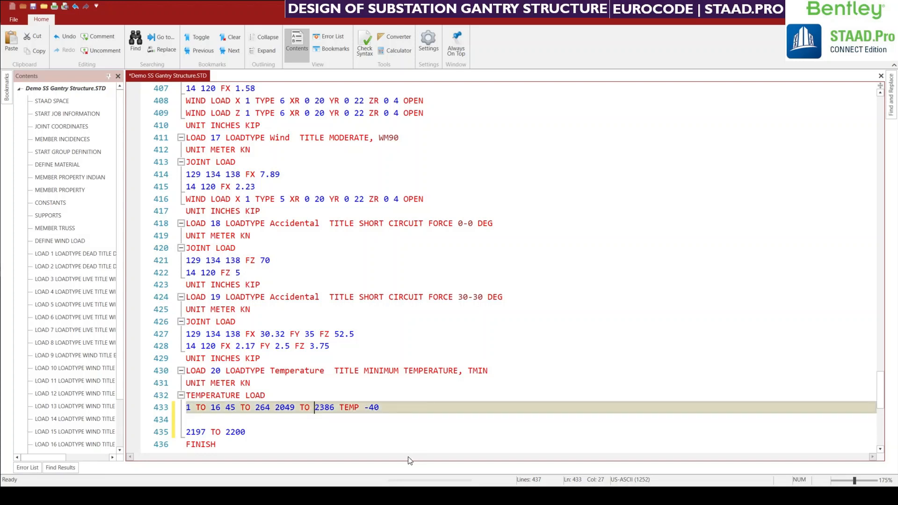
text(21)
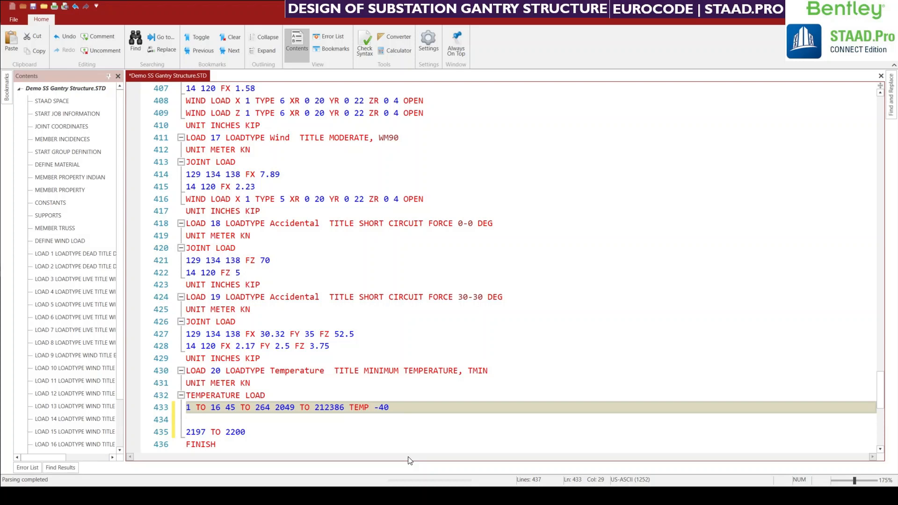
text(96 2201 )
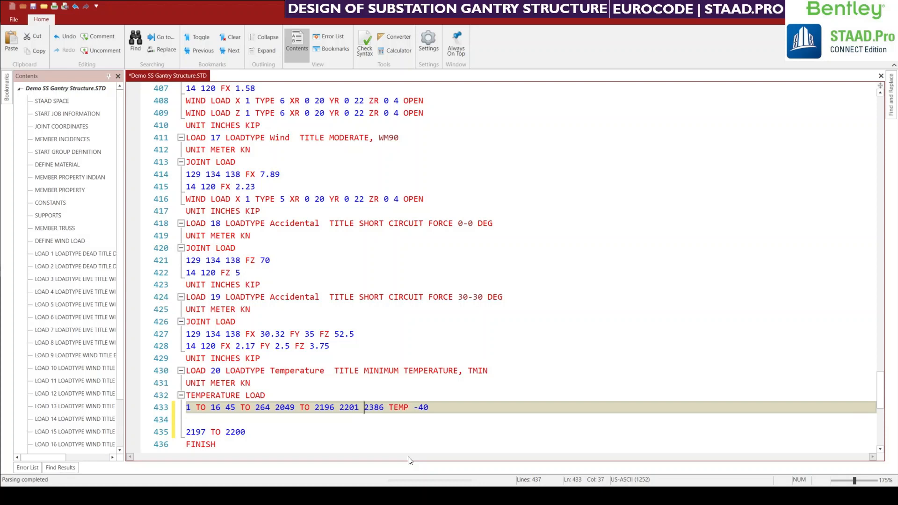
text(to)
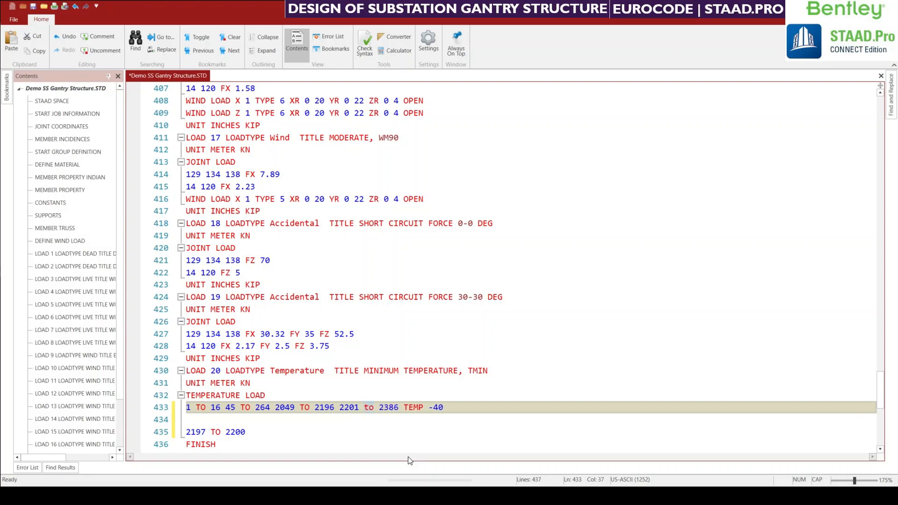
Delete the reference member list and blank line below the TEMP -40 line, and save and close the command file.
key(Down)
key(Down)
key(End)
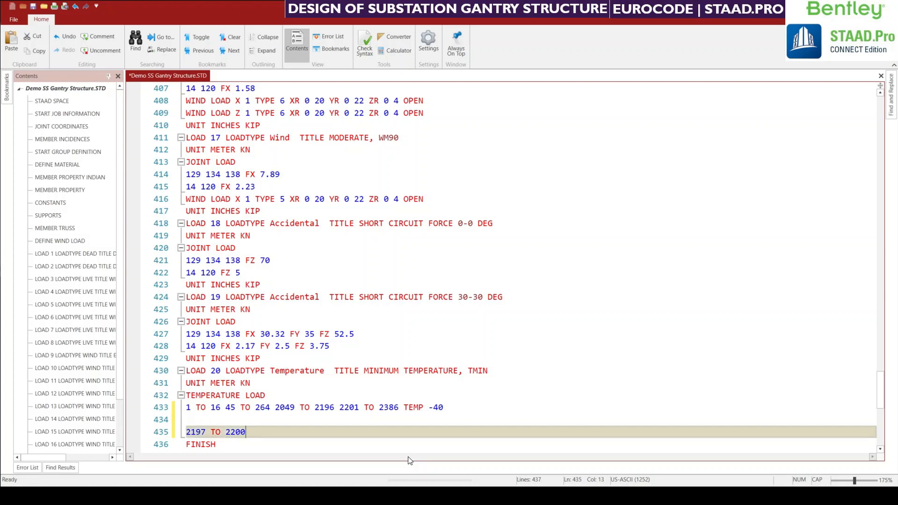
key(Left)
key(Left)
key(Left)
key(Left)
key(Left)
key(Left)
key(Left)
key(BackSpace)
key(BackSpace)
key(BackSpace)
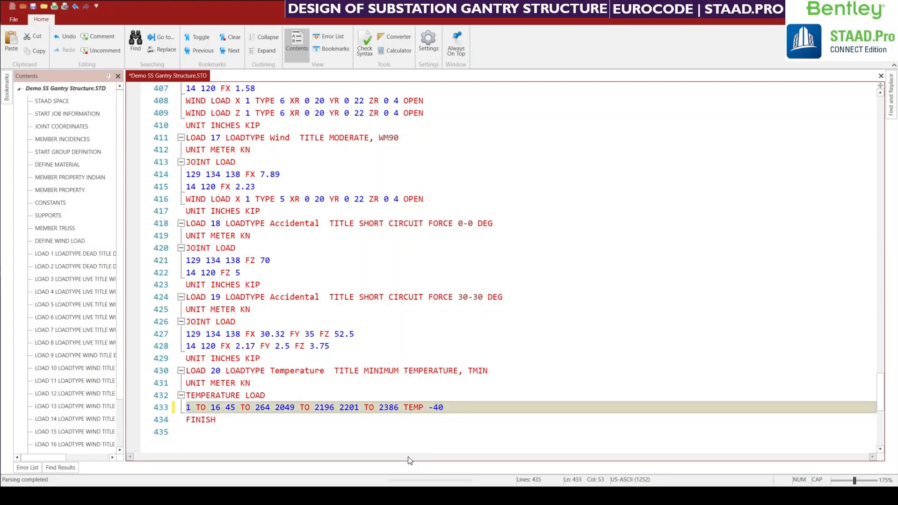
key(ctrl+s)
key(alt+F4)
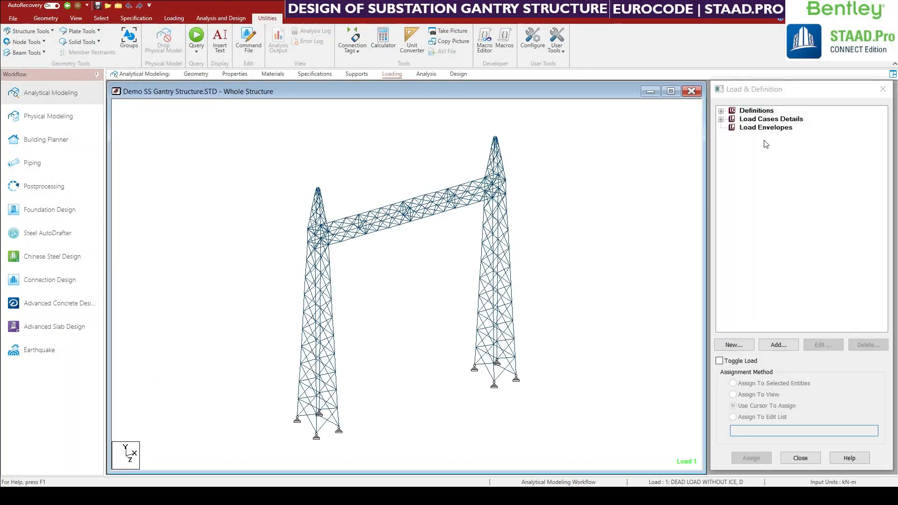
Display the TEMP -40 load of load case 20 on the gantry and examine which members carry it.
click(721, 119)
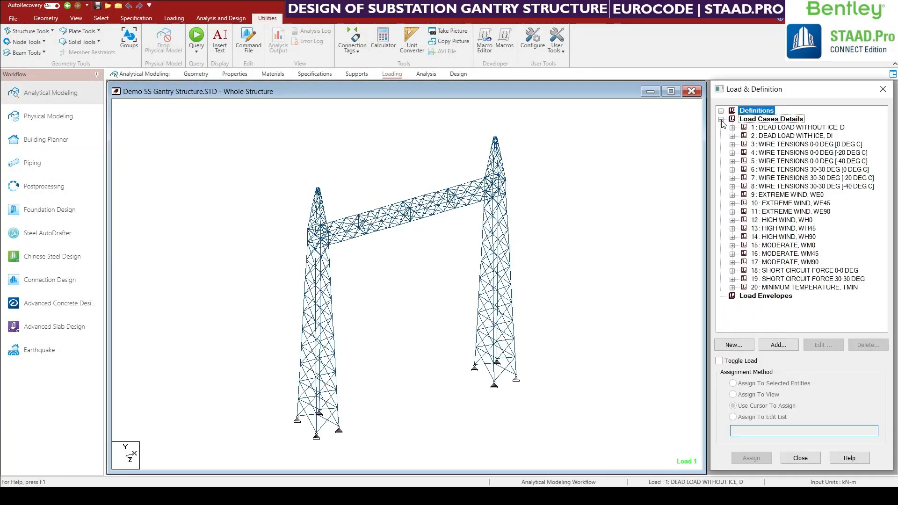
click(732, 287)
click(775, 296)
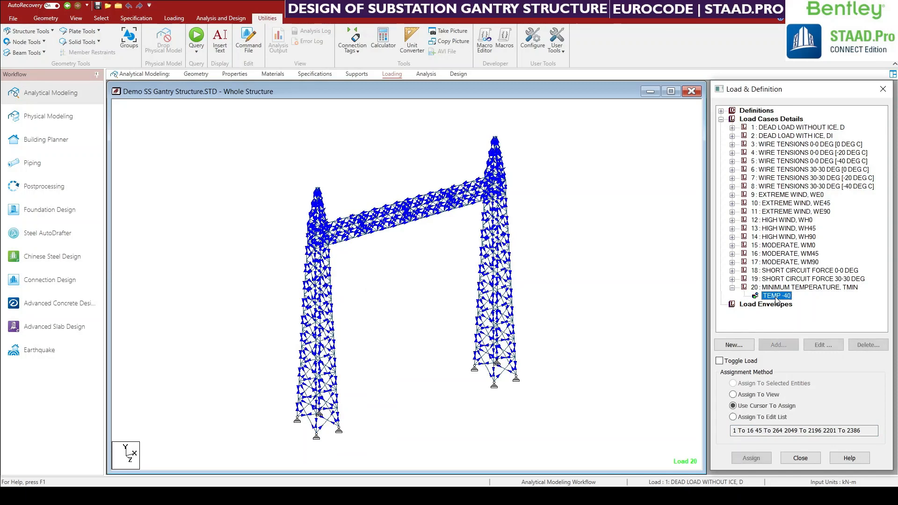
scroll(444, 173, up, 4)
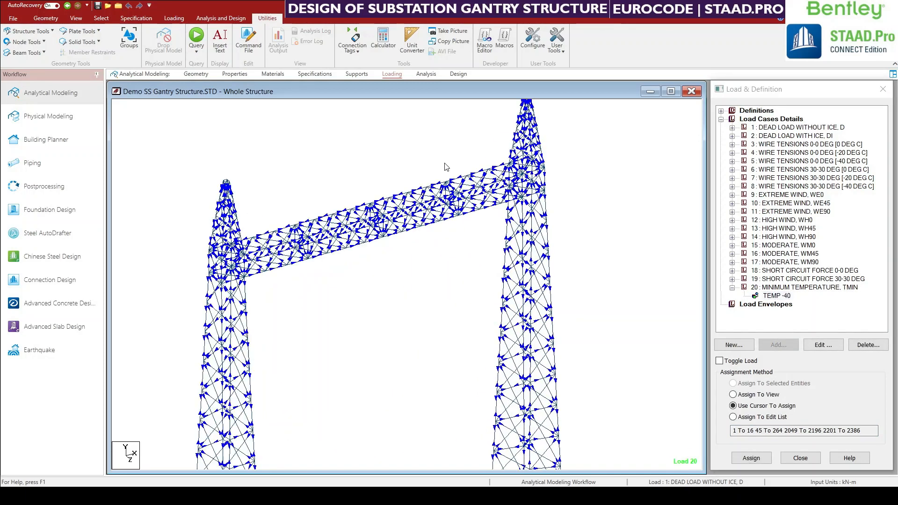
middle_drag(445, 163, 443, 305)
scroll(443, 305, up, 3)
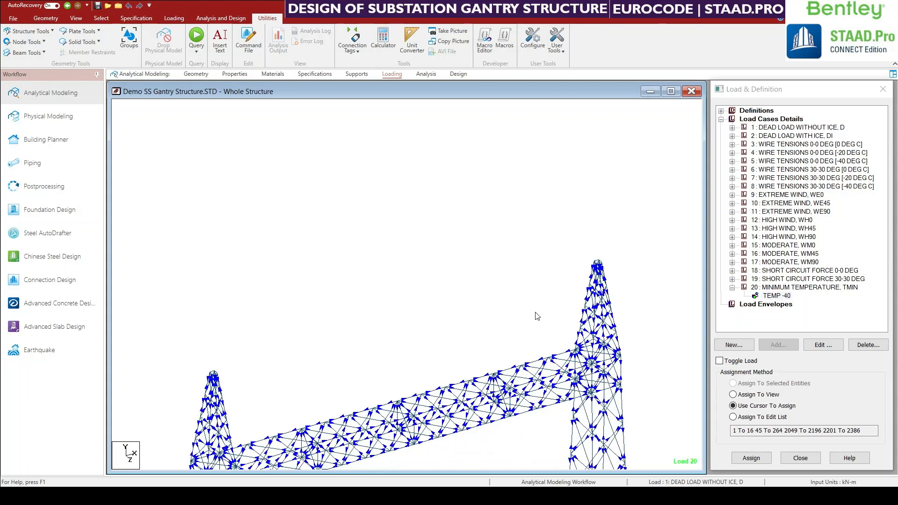
scroll(406, 334, down, 3)
middle_drag(396, 445, 405, 273)
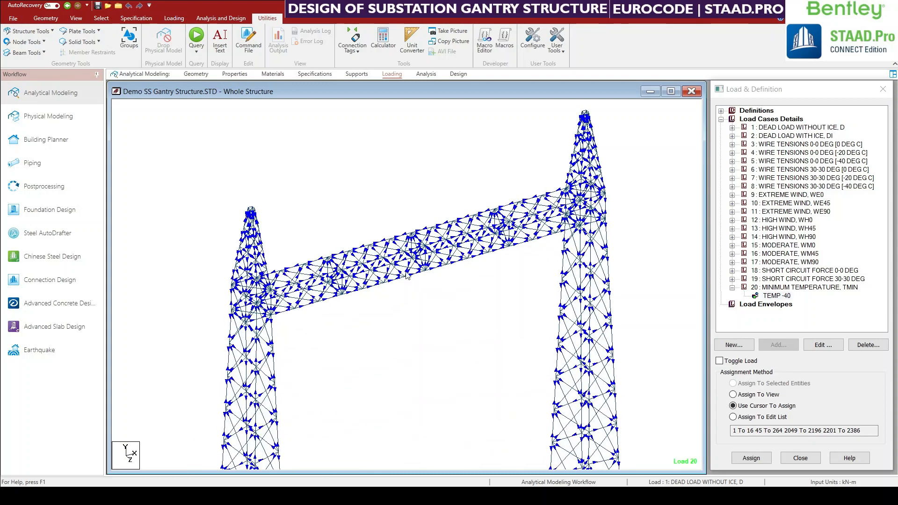
scroll(407, 277, down, 2)
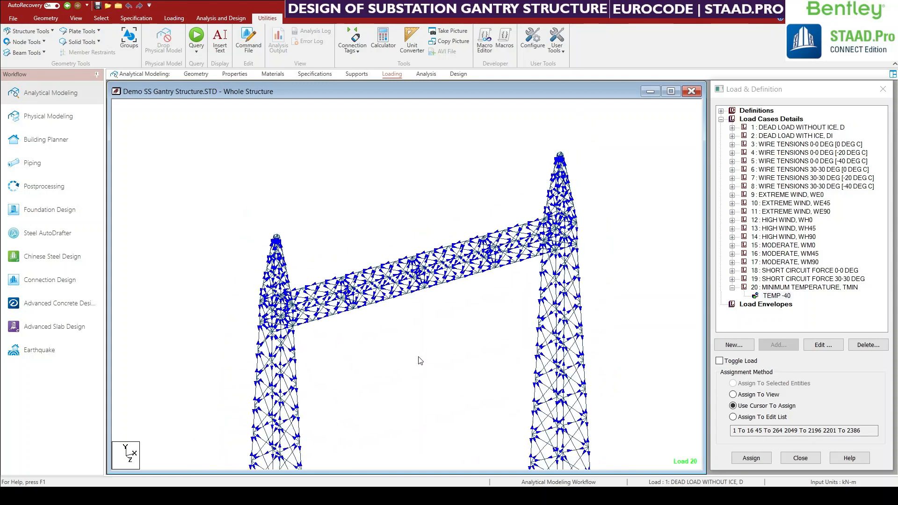
Display the SELFWEIGHT Y -1 load of load case 1 and inspect its assignment on the gantry members.
click(721, 119)
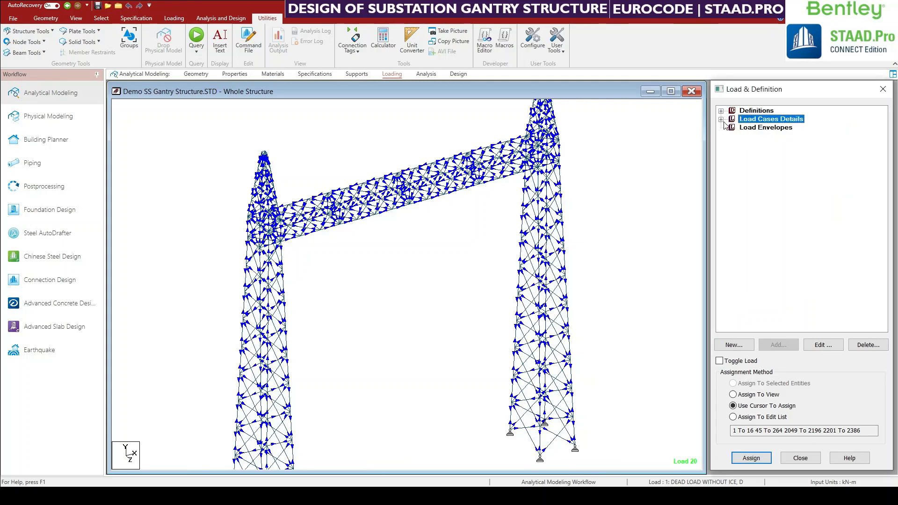
click(721, 120)
click(732, 128)
click(769, 137)
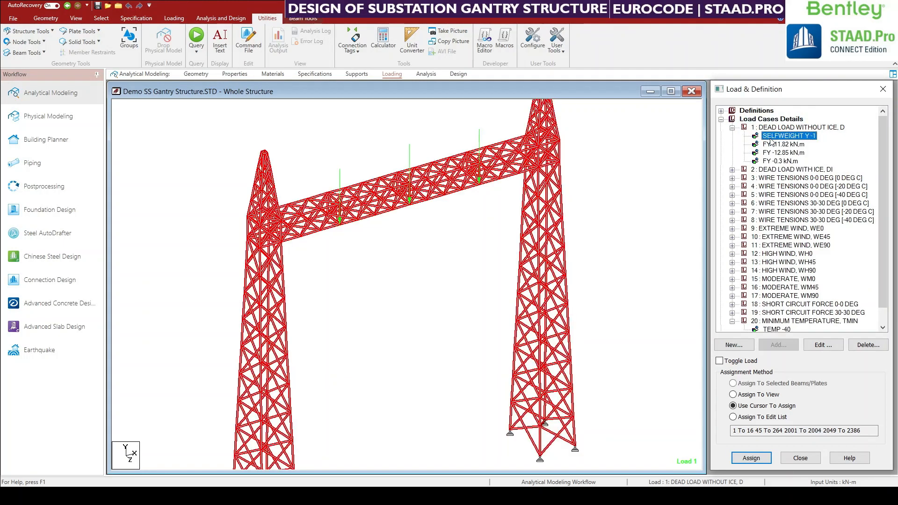
middle_drag(559, 258, 538, 385)
scroll(553, 215, up, 1)
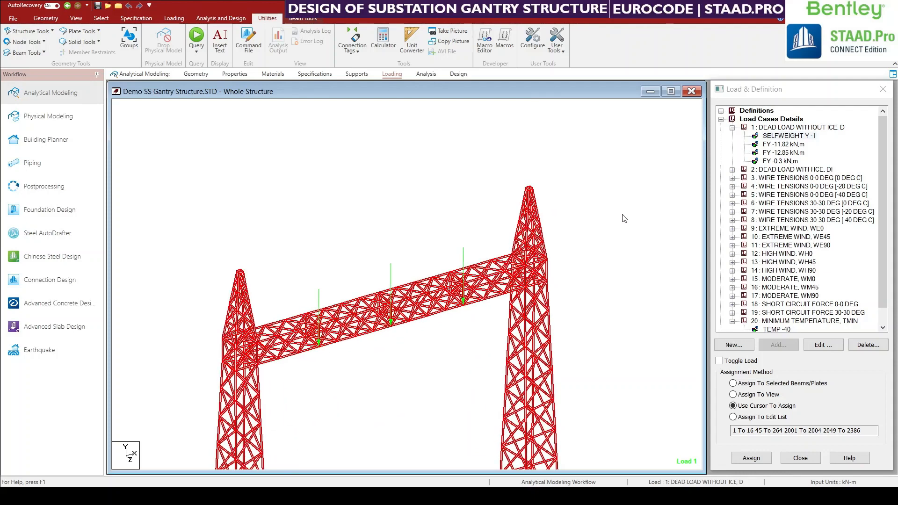
Maximize the model window and frame the whole gantry beside the load list.
click(670, 91)
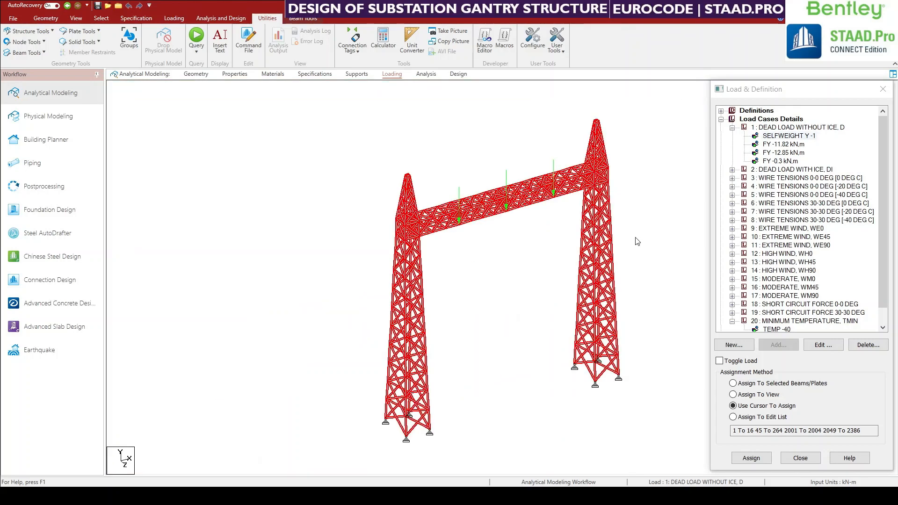
scroll(537, 360, up, 1)
middle_drag(537, 387, 522, 359)
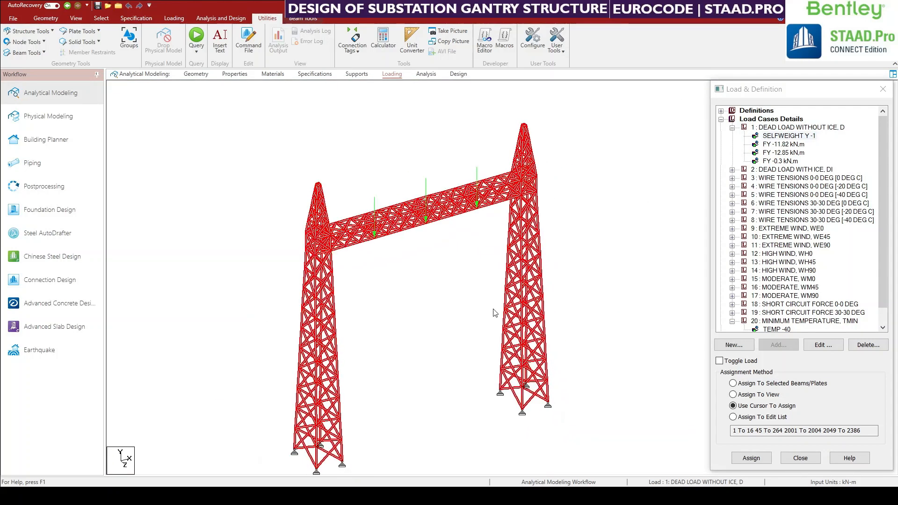
middle_drag(490, 295, 518, 316)
scroll(888, 172, down, 1)
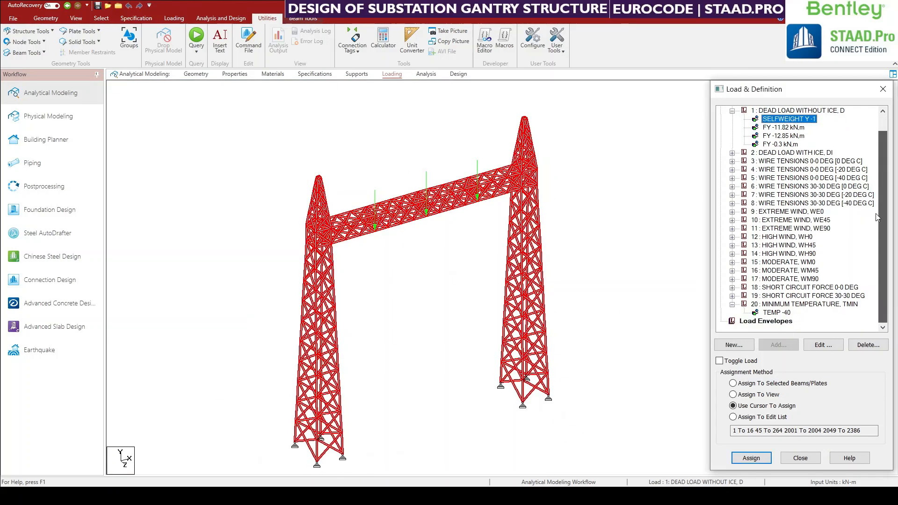
Clear the member selection and save the model, accepting the save prompt.
click(626, 252)
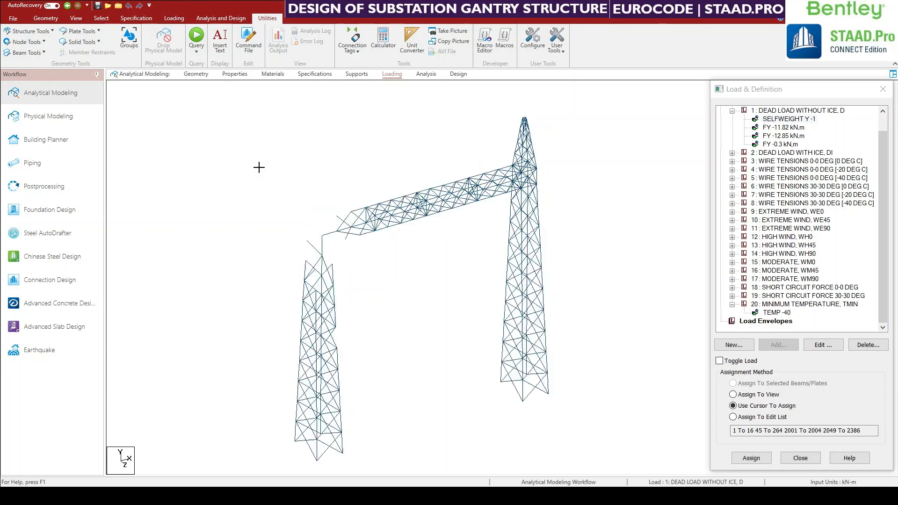
click(98, 6)
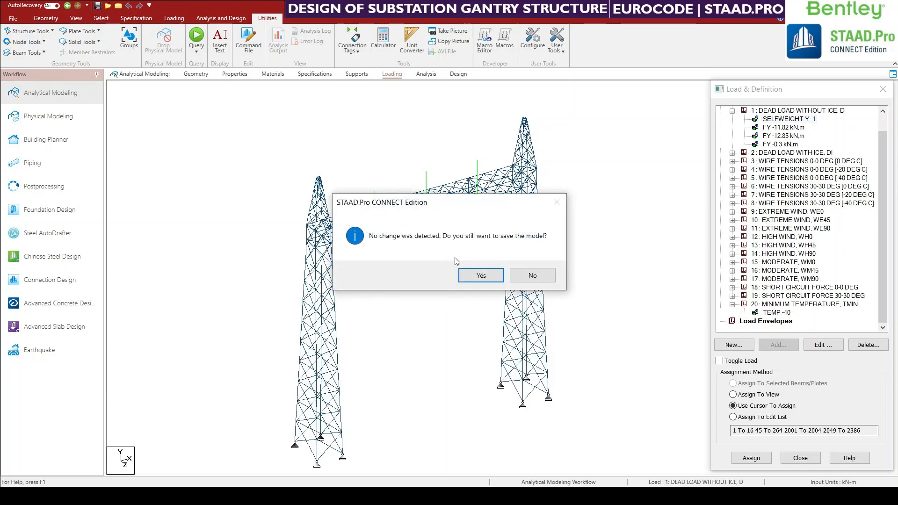
click(473, 276)
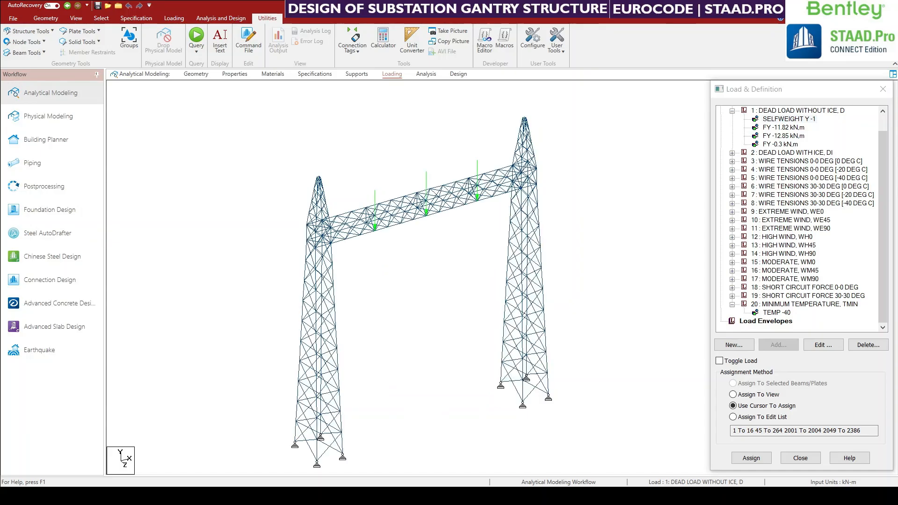